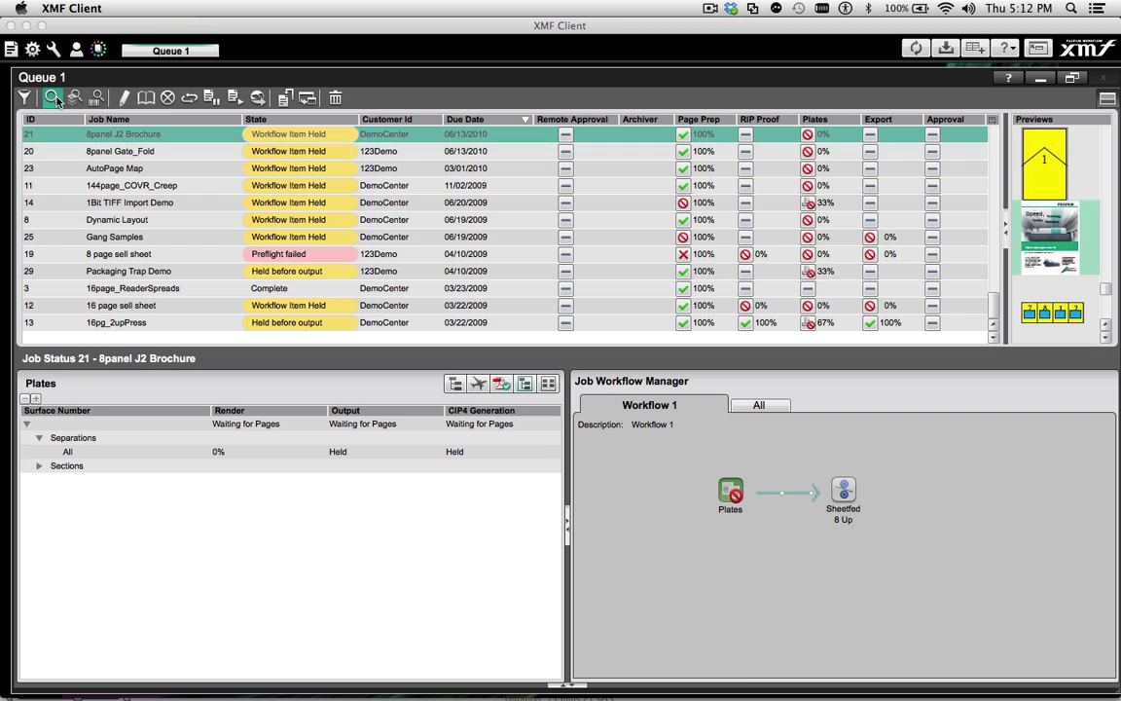
Search the queue for jobs with the job name 12345
left_click(348, 123)
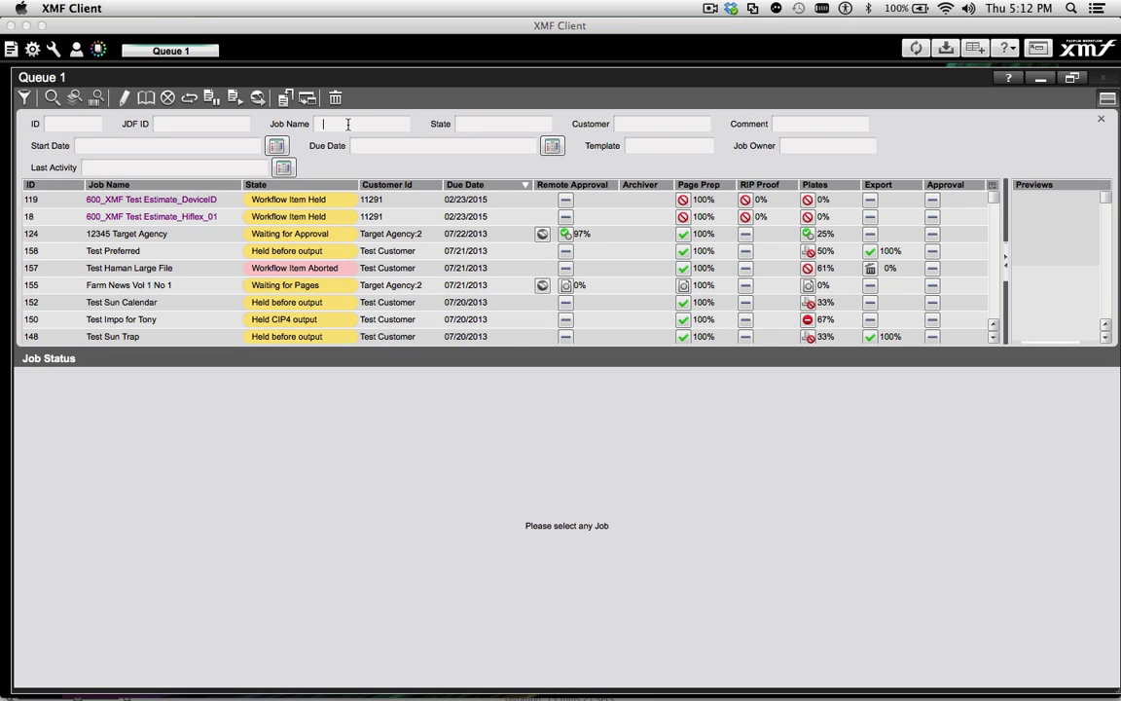
type("12345")
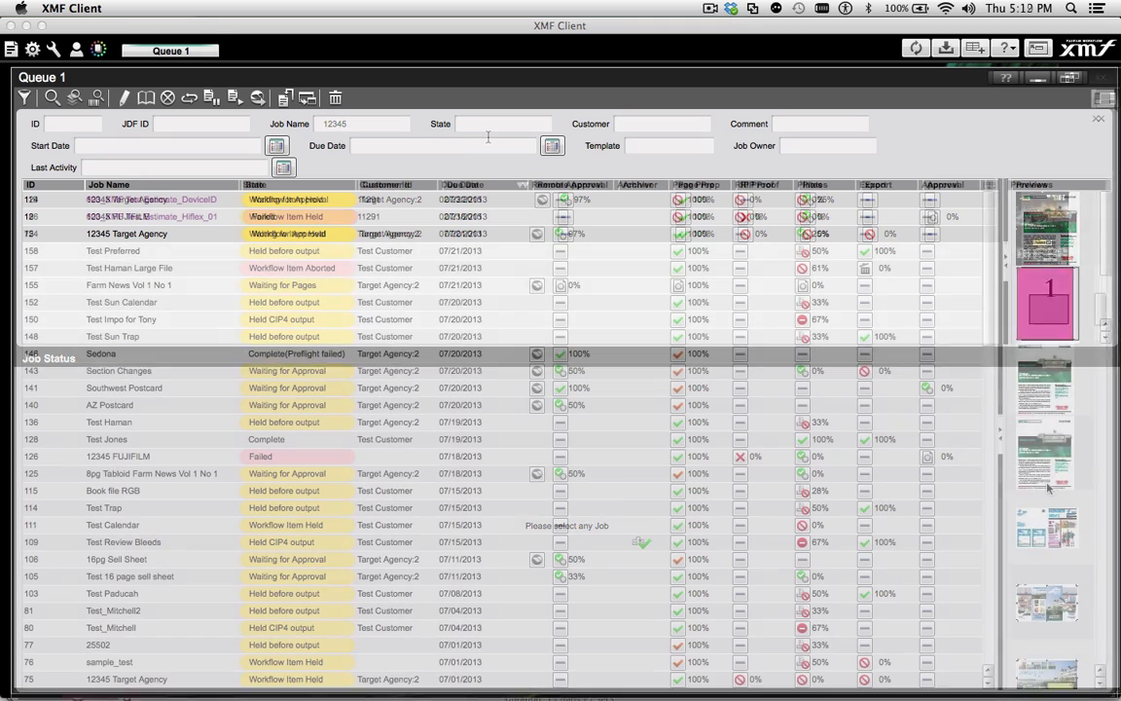
Locate the Test Calendar and sample_test jobs through their preview thumbnails and open sample_test from the queue
left_click(1035, 449)
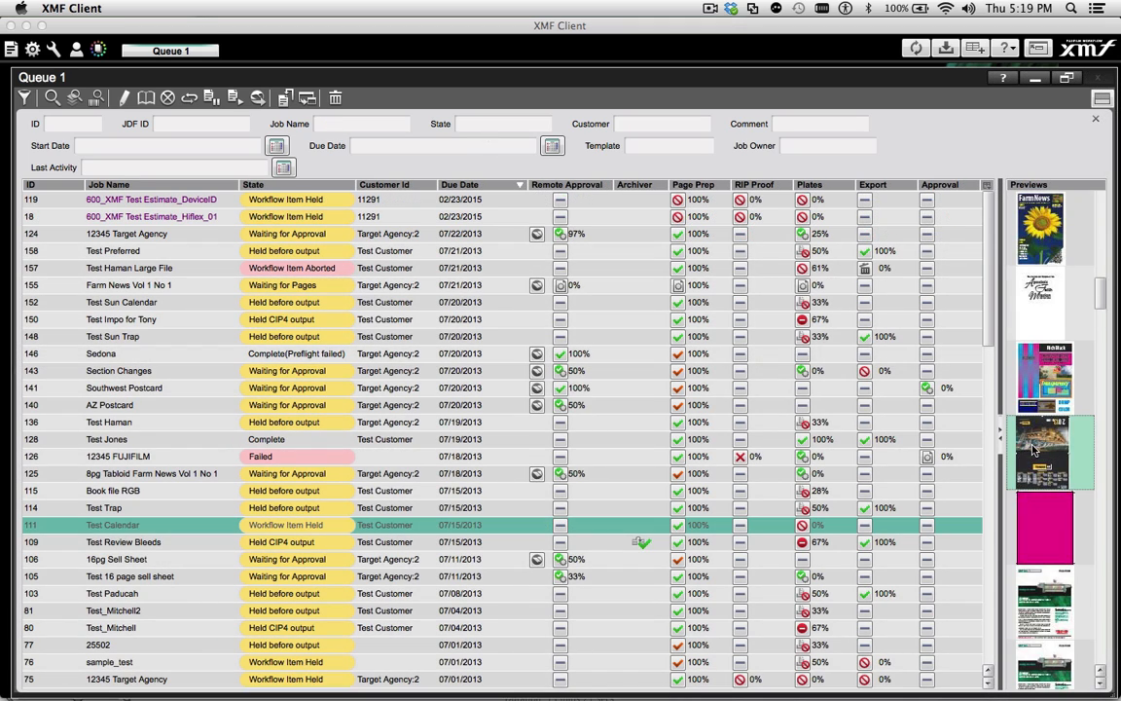
scroll(1038, 474, "down", 5)
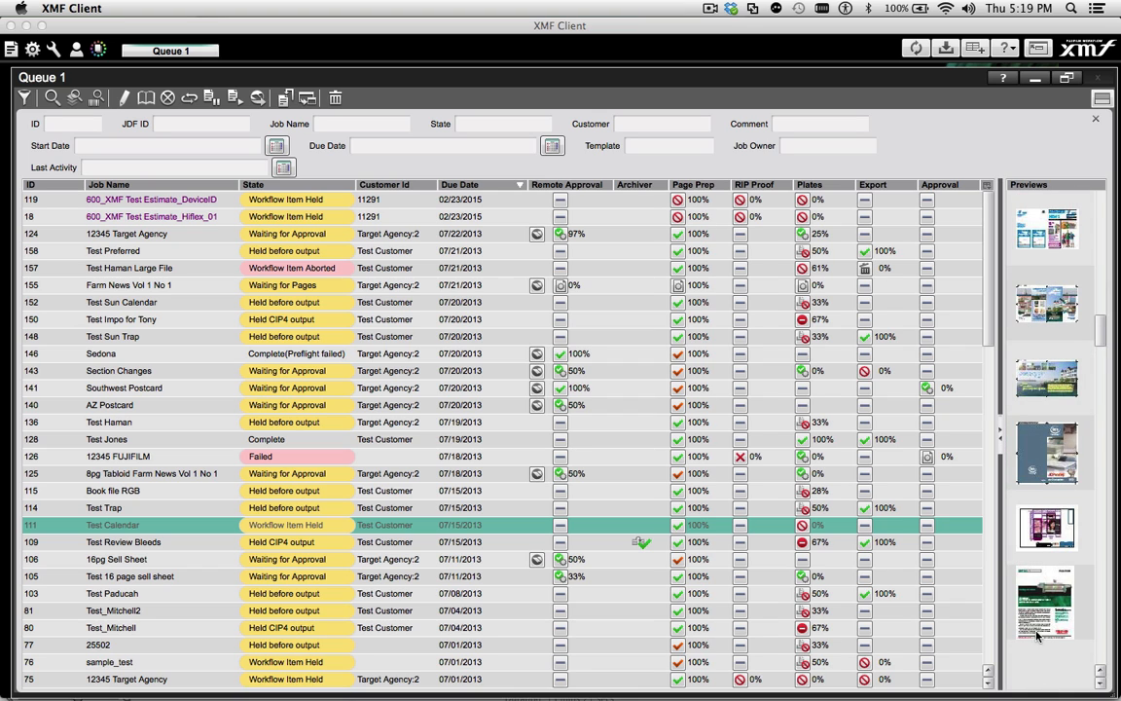
left_click(1038, 629)
left_click(1047, 531)
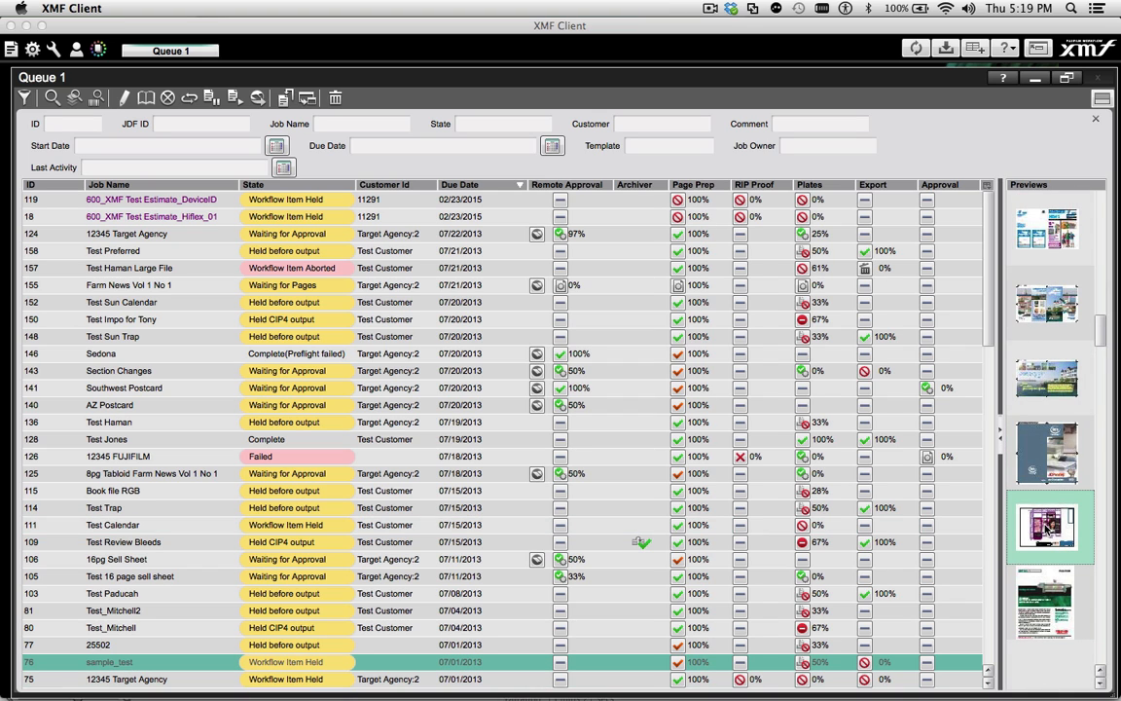
double_click(105, 663)
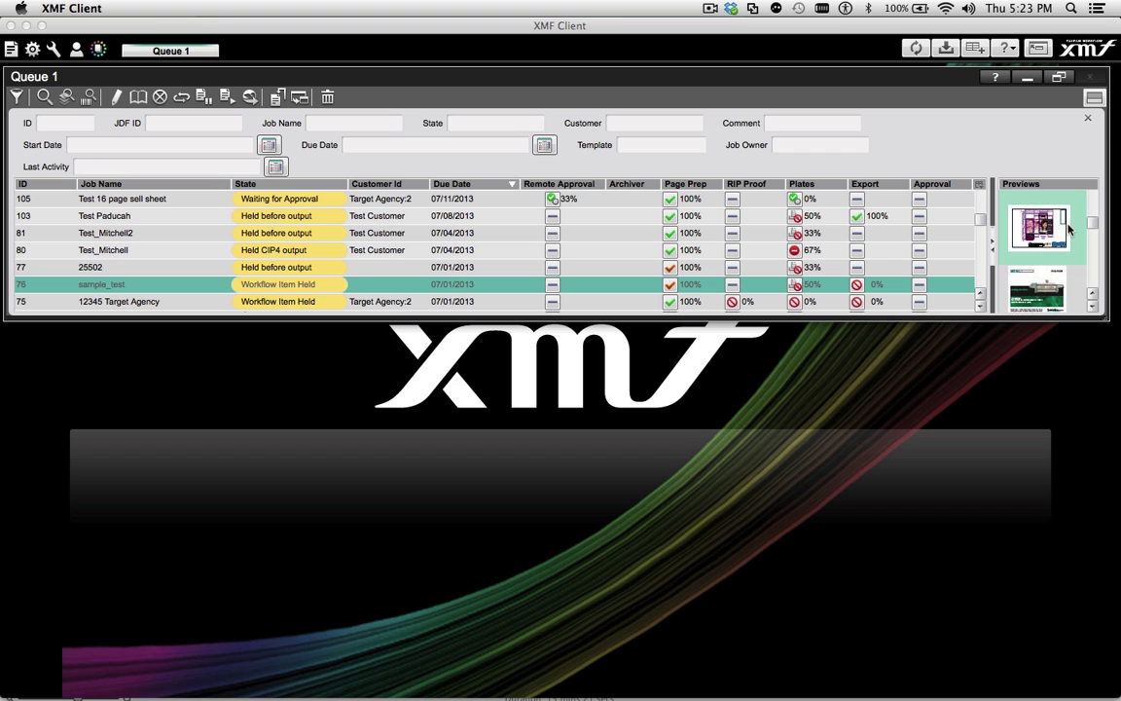
Show the job status area and inspect the Imposed ORIS Proofs of sample_test and the Remote RIP Approval of Test 16 page sell sheet
left_click(1093, 98)
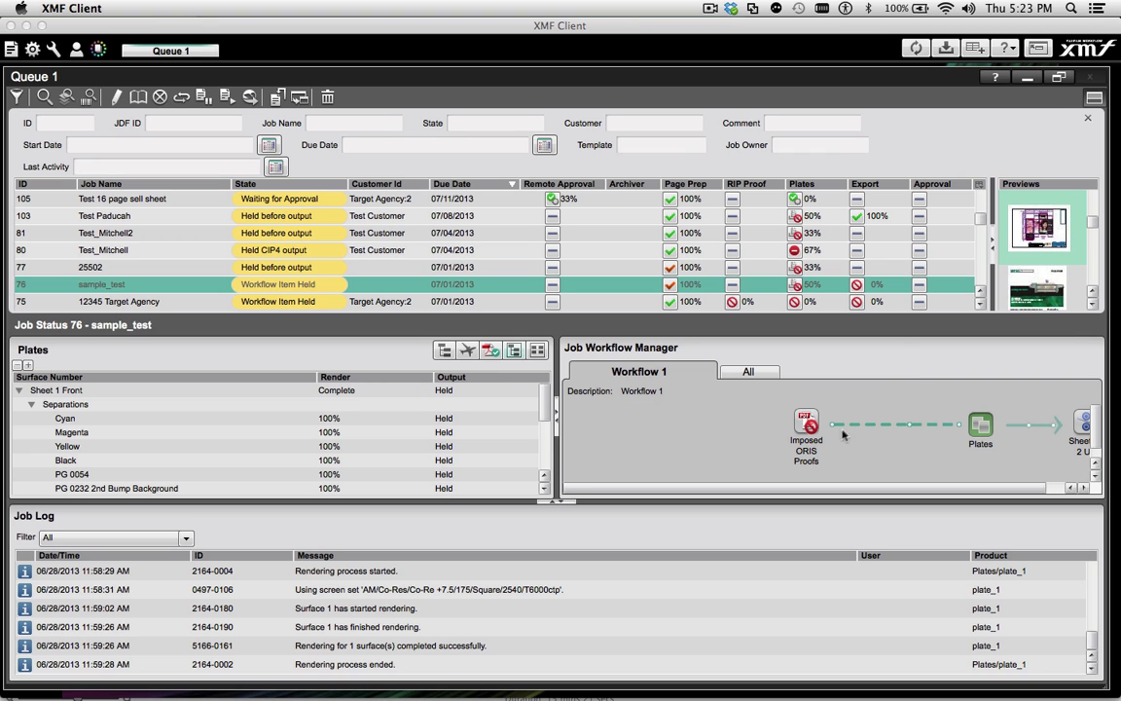
left_click(803, 428)
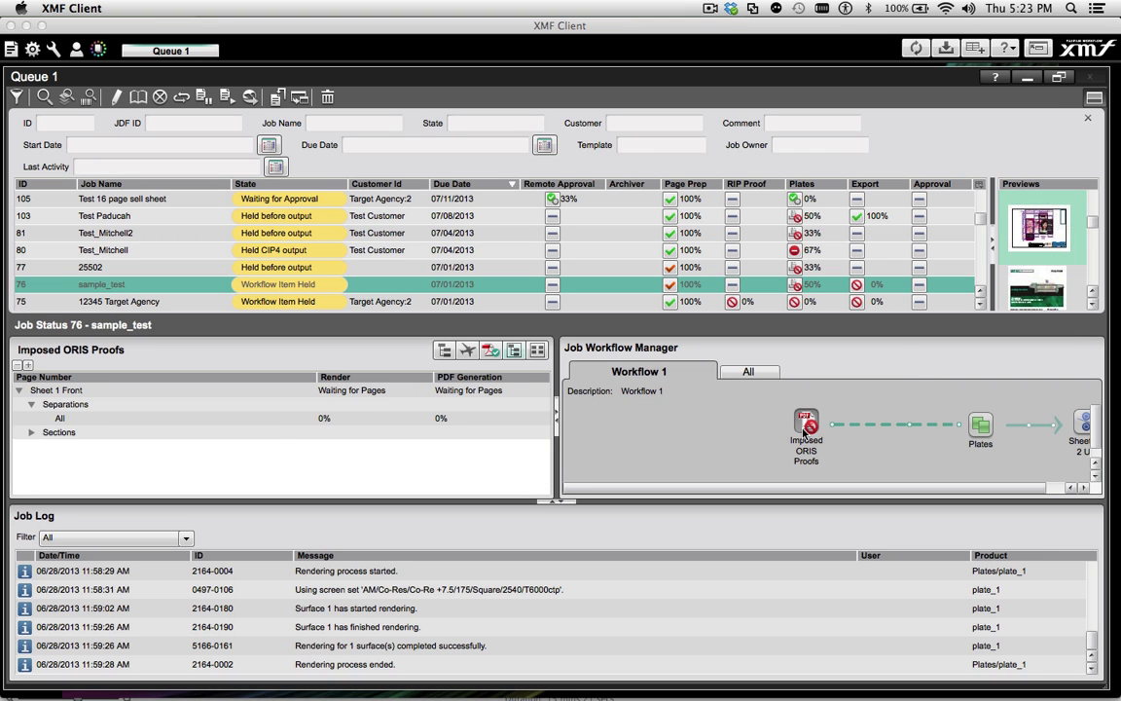
left_click(127, 199)
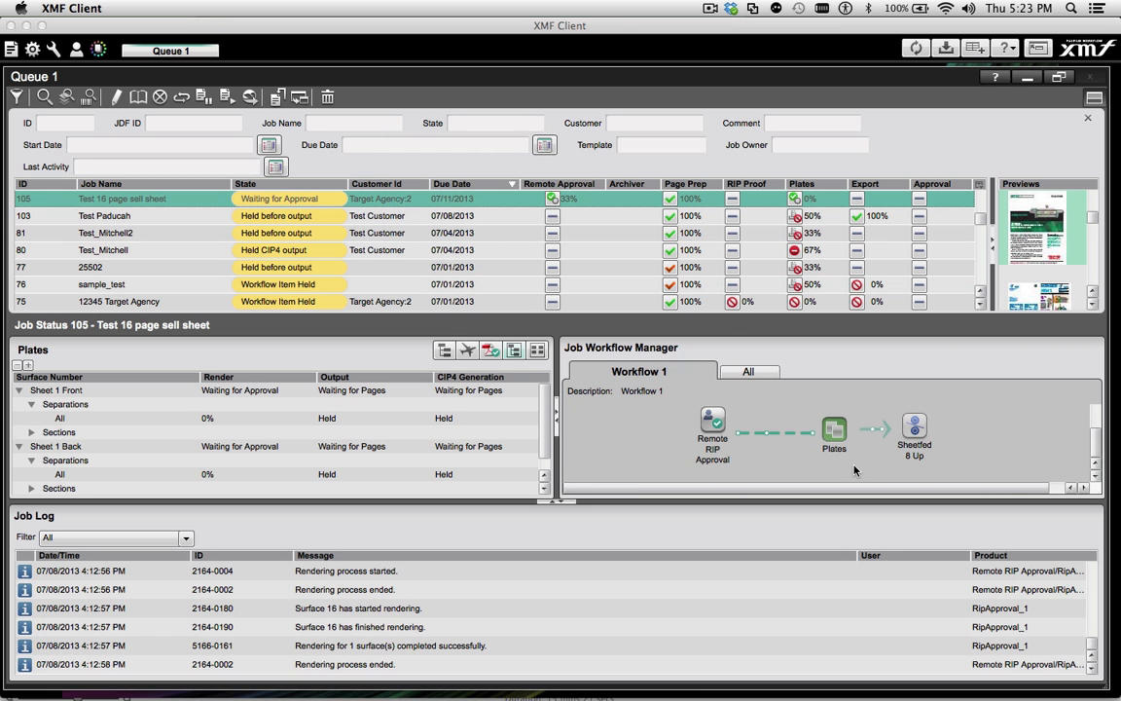
left_click(709, 428)
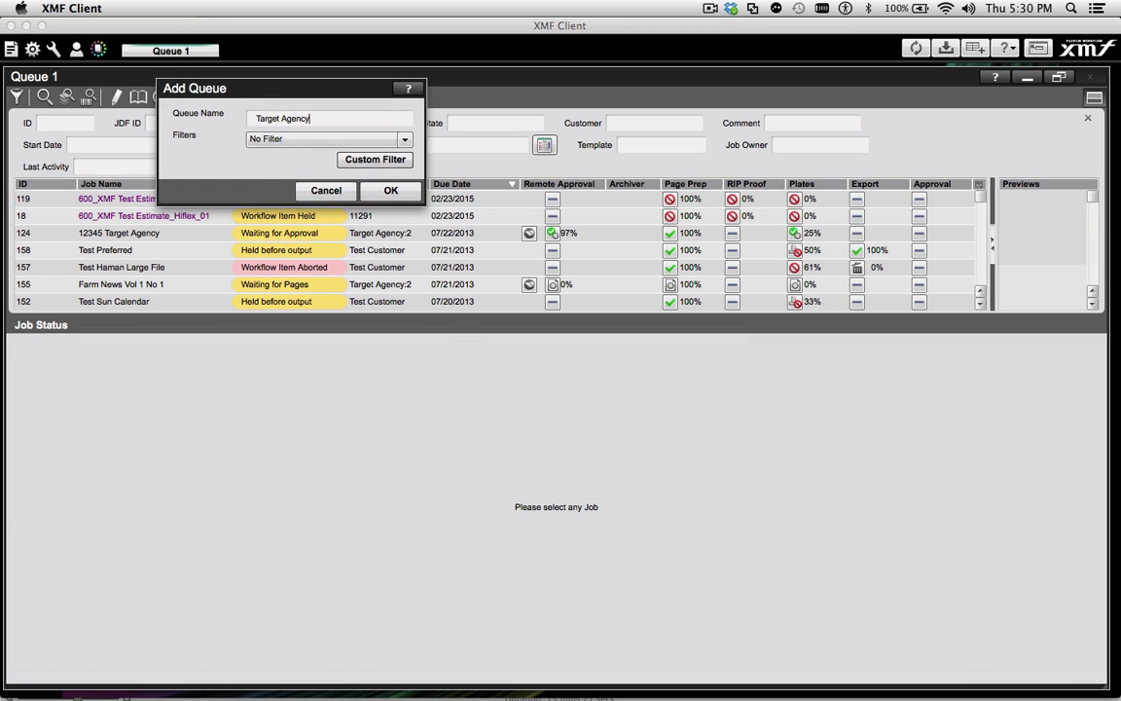
Add a queue named Target Agency that uses the Target Agency filter
left_click(252, 140)
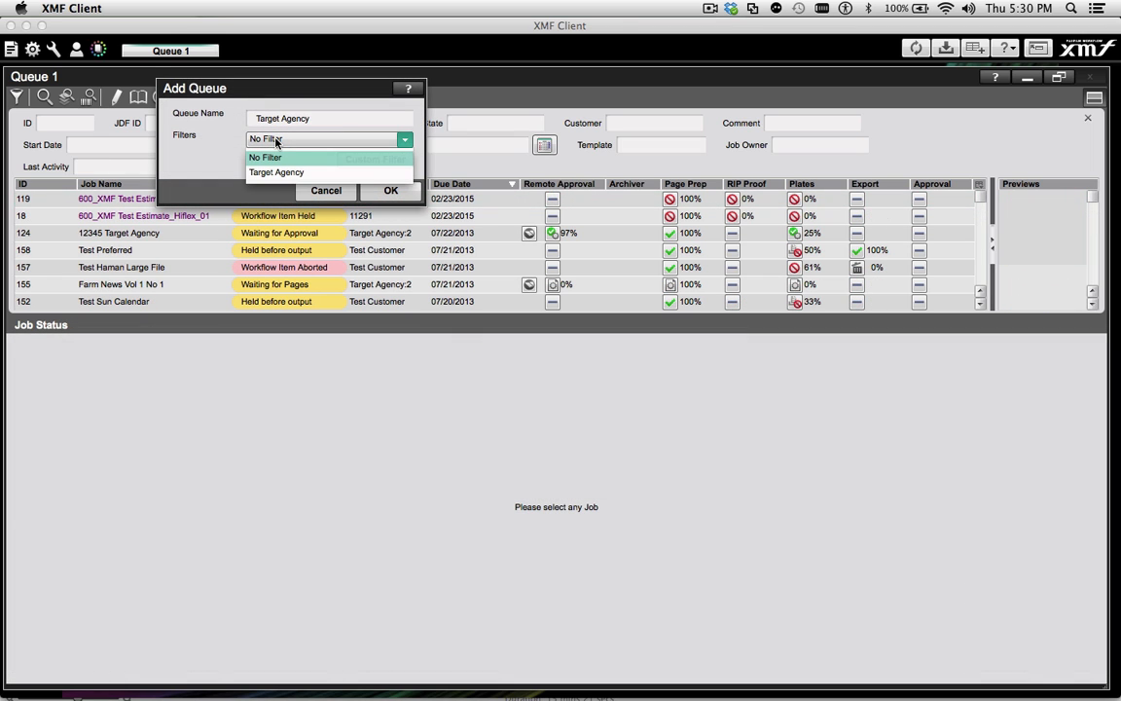
left_click(274, 173)
left_click(384, 191)
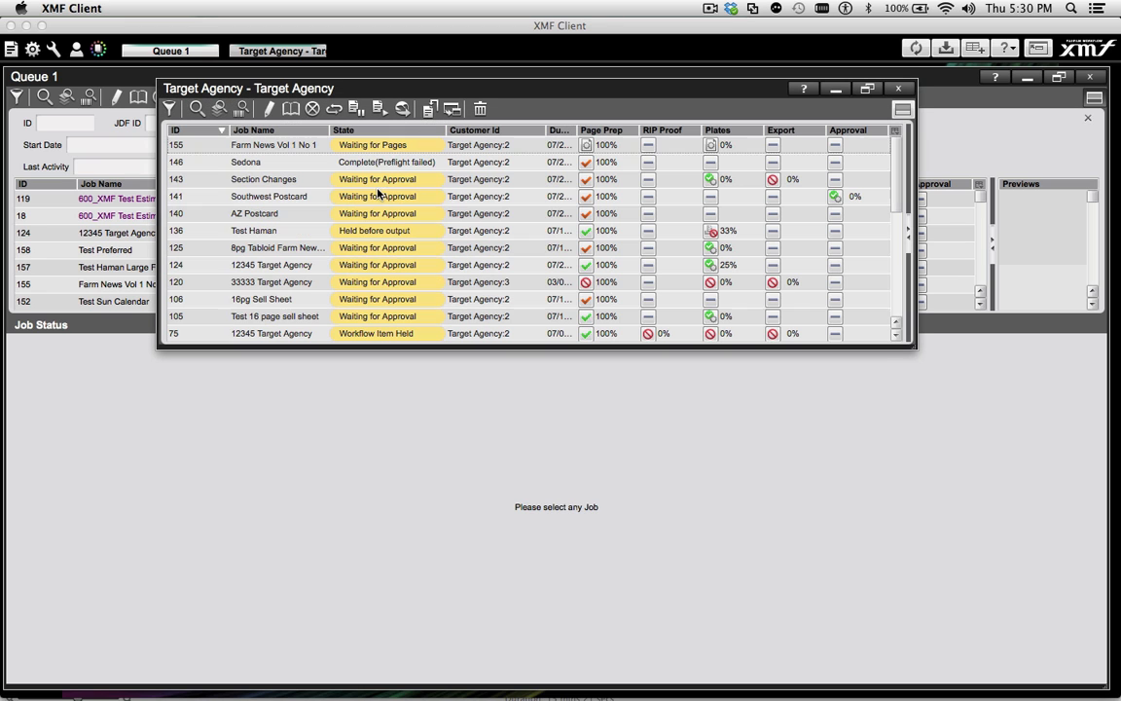
Review and close the Target Agency queue window, and apply the Target Agency filter to Queue 1
scroll(476, 166, "down", 5)
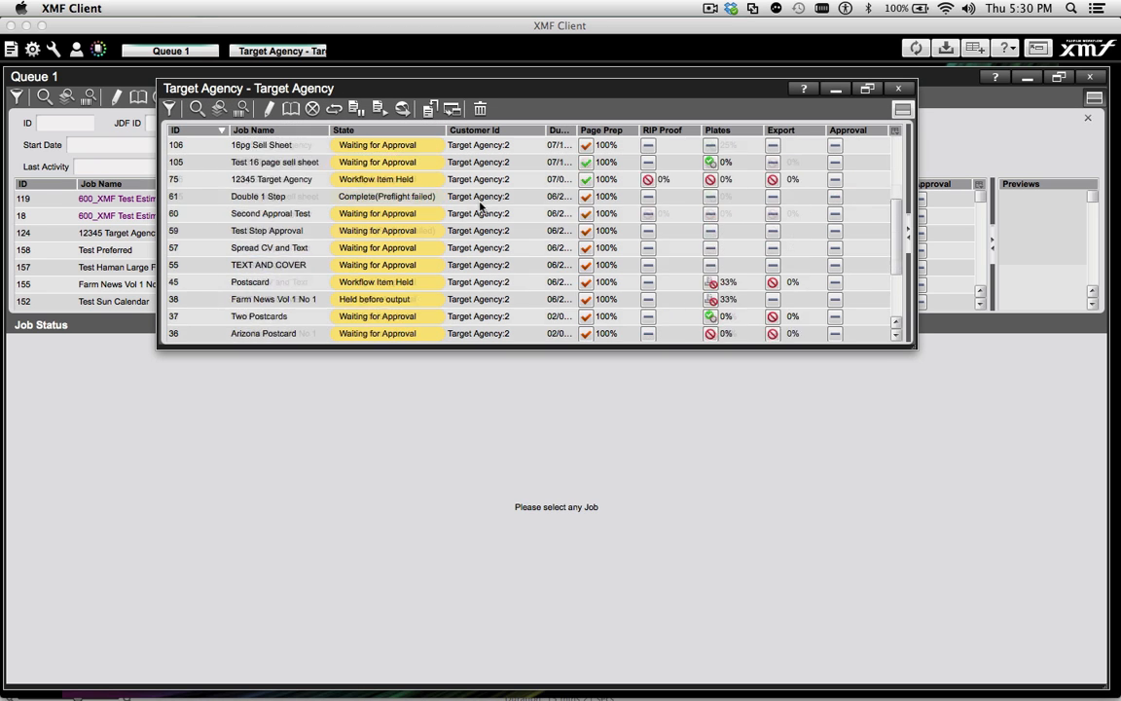
left_click(900, 89)
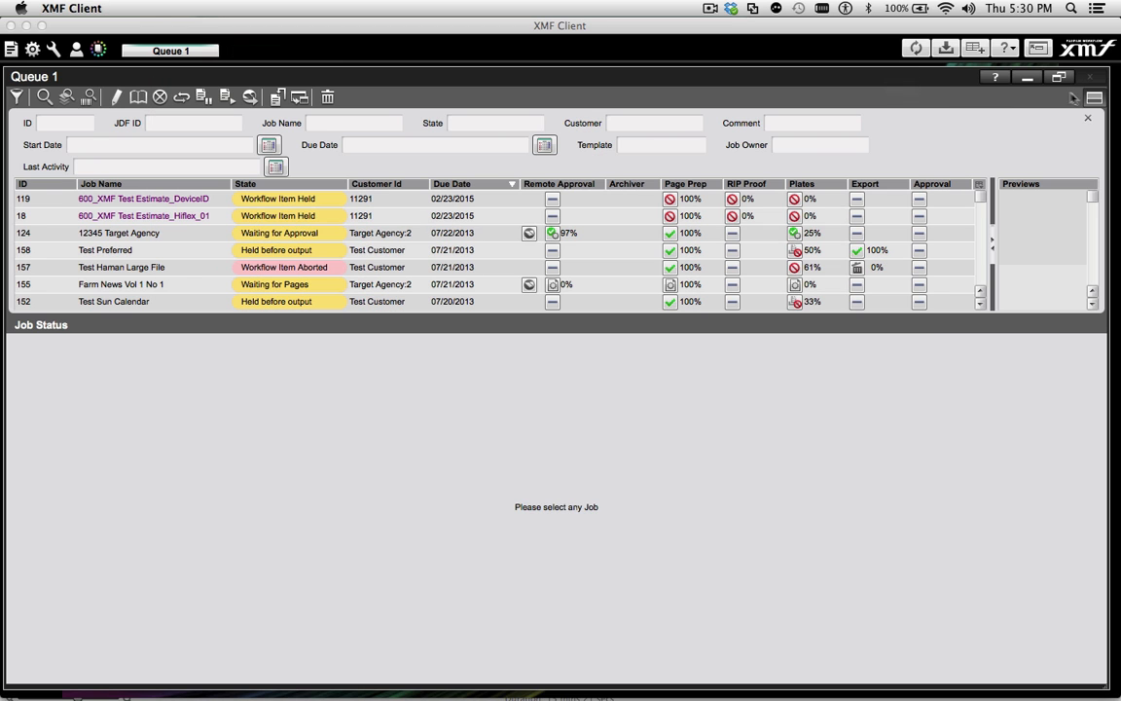
left_click(17, 97)
left_click(34, 164)
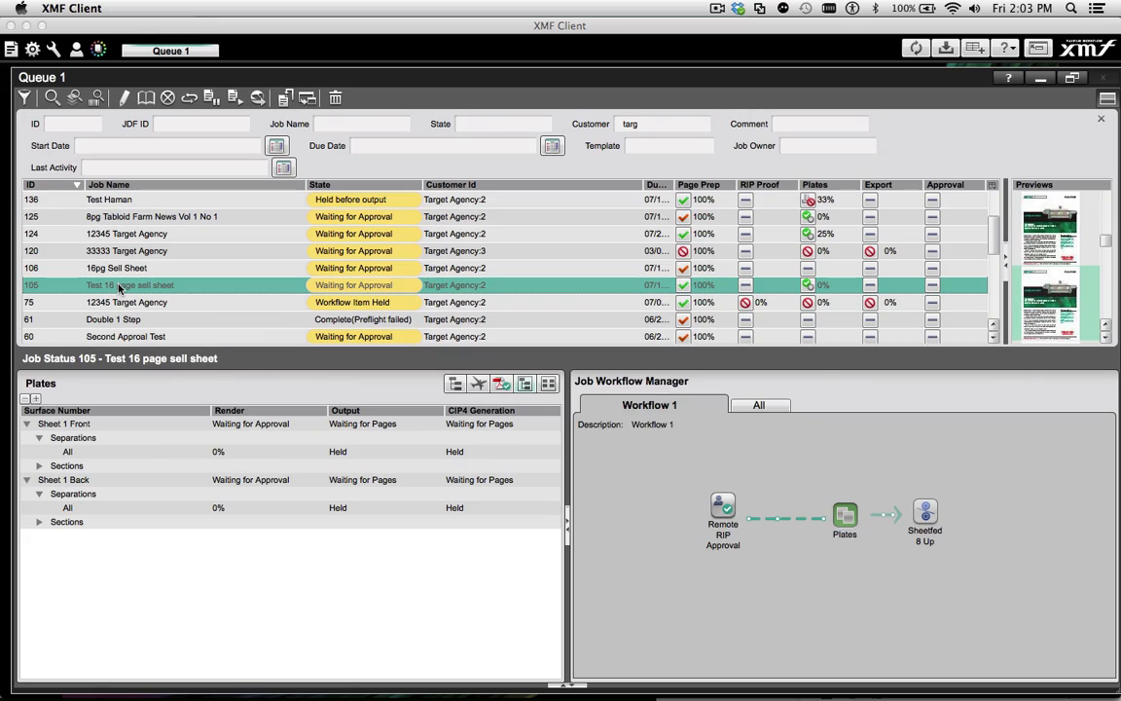
Open the Test 16 page sell sheet job for editing and review the settings of its Plates workflow item
double_click(118, 286)
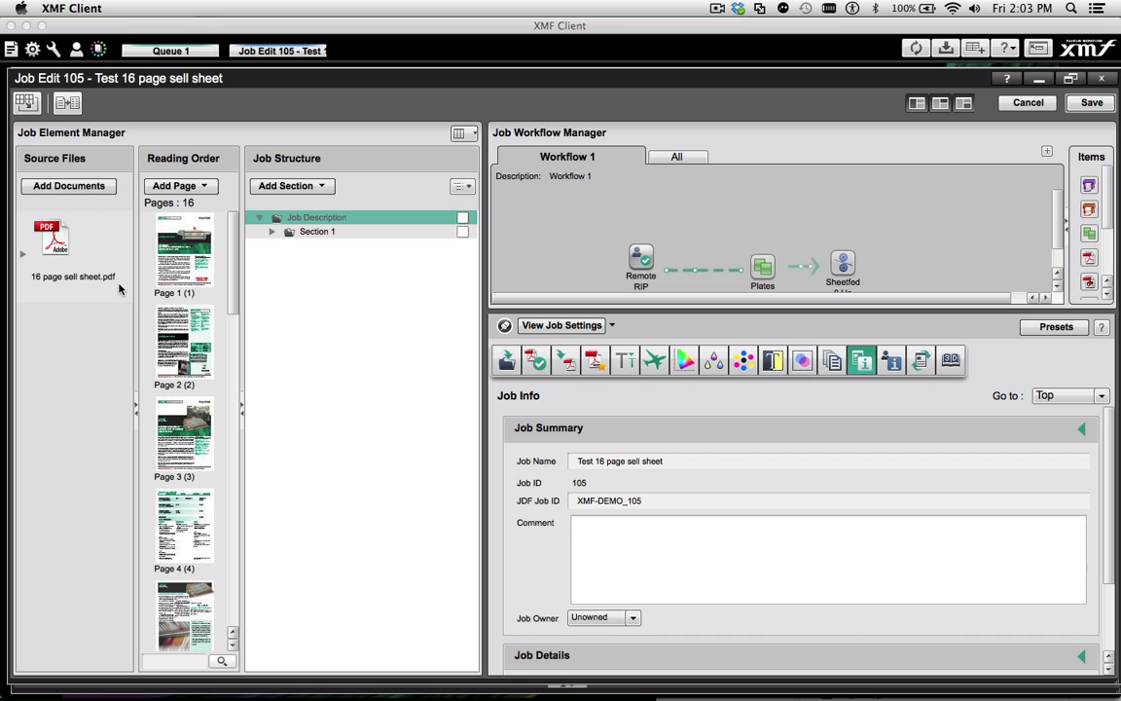
left_click(762, 265)
scroll(768, 515, "down", 3)
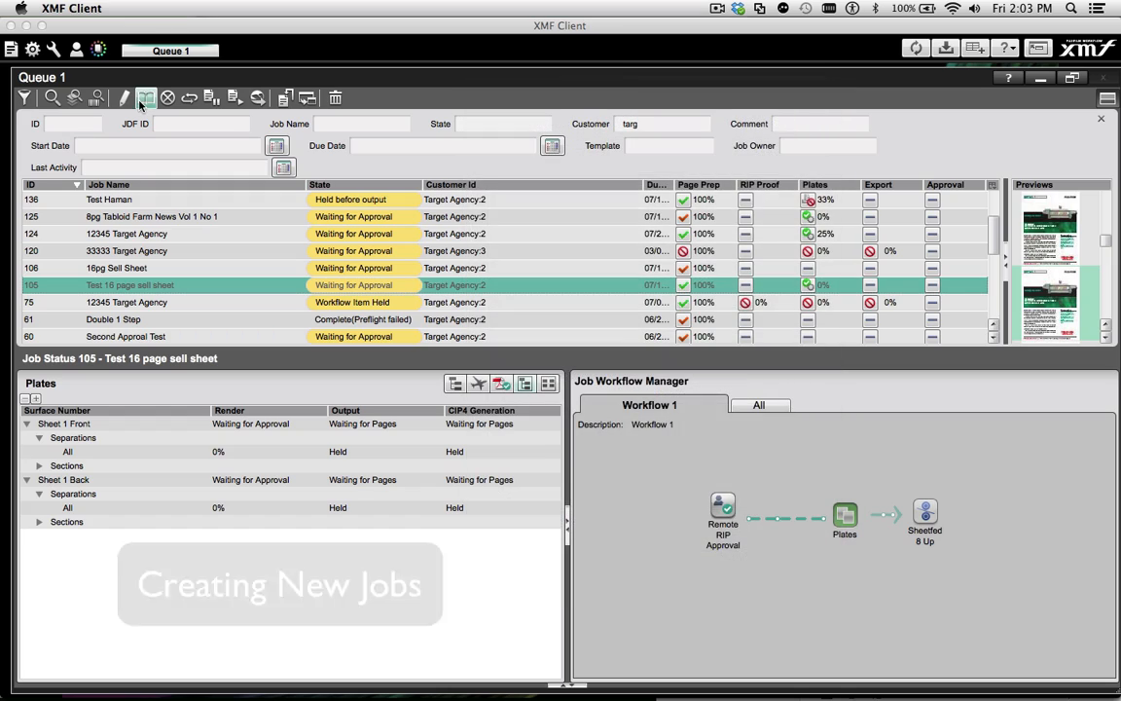
View the Test 16 page sell sheet job as a 3D proof and bring up the Archiver with its import jobs
left_click(145, 99)
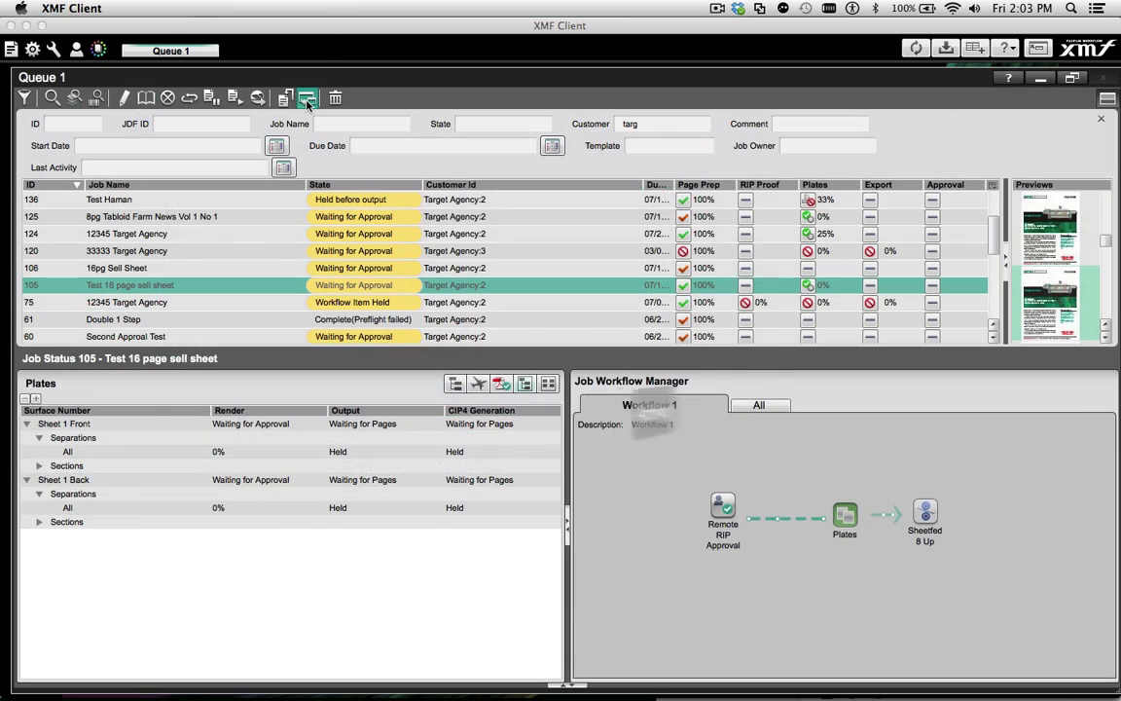
left_click(307, 98)
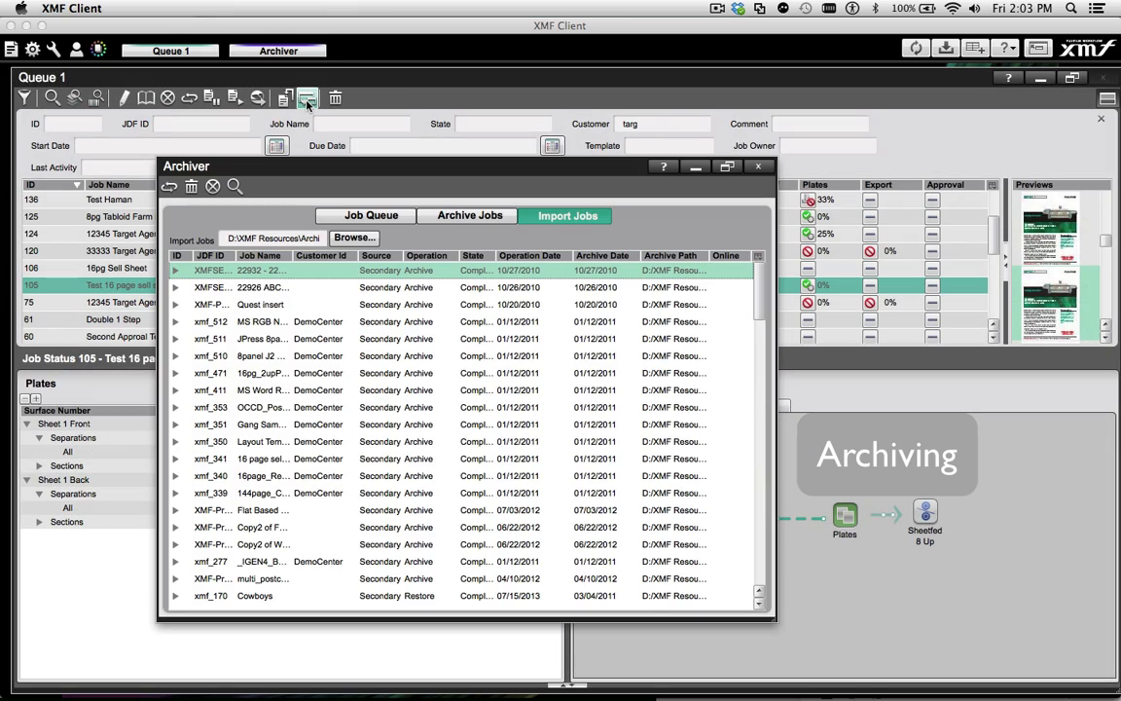
left_click_drag(307, 179, 281, 107)
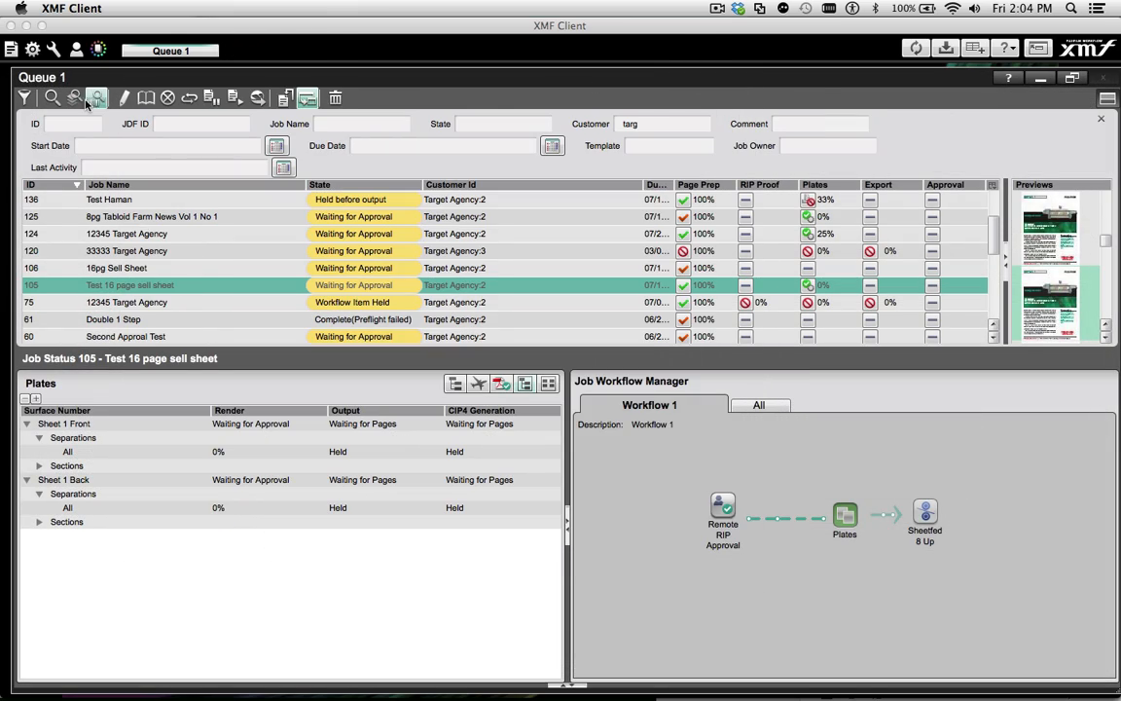
Enter DFWe in the first part of the Unique ID lookup and bring up the Barcode Input dialog
left_click(93, 99)
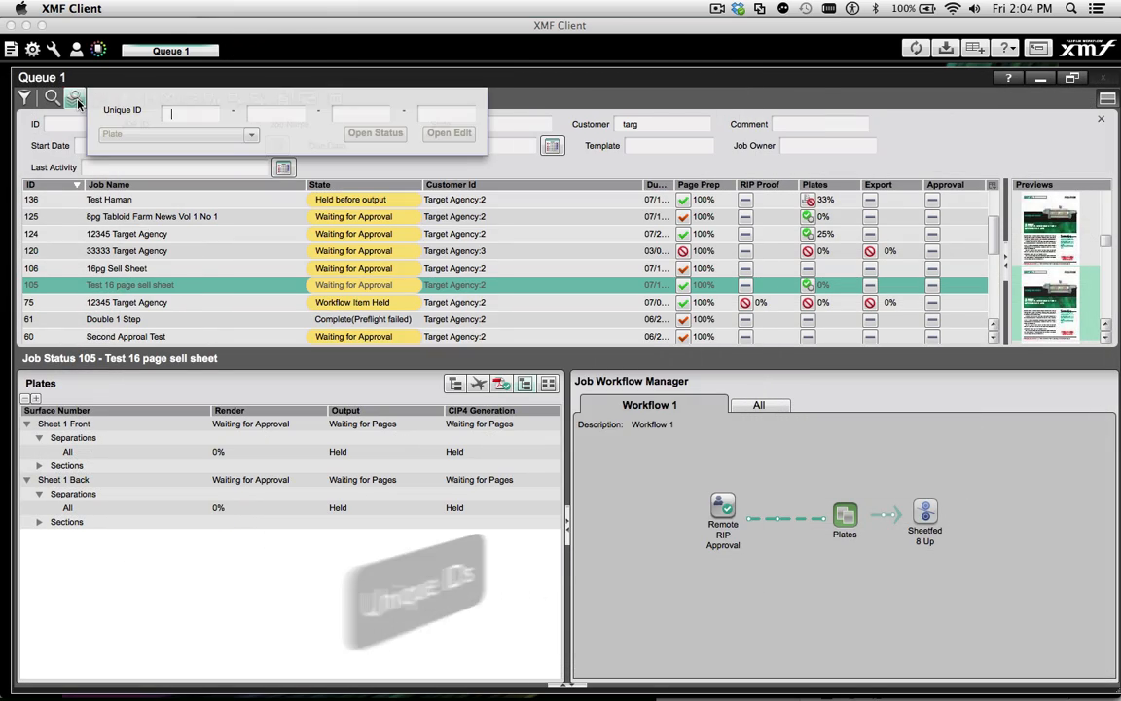
type("DFWeg")
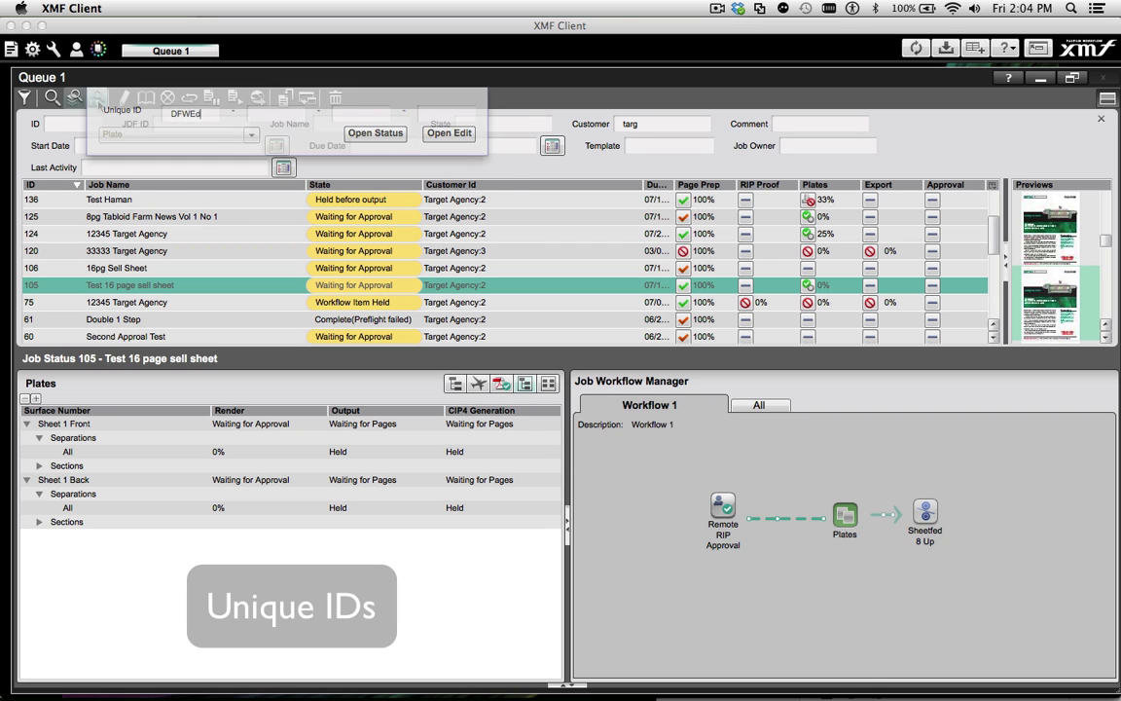
left_click(97, 101)
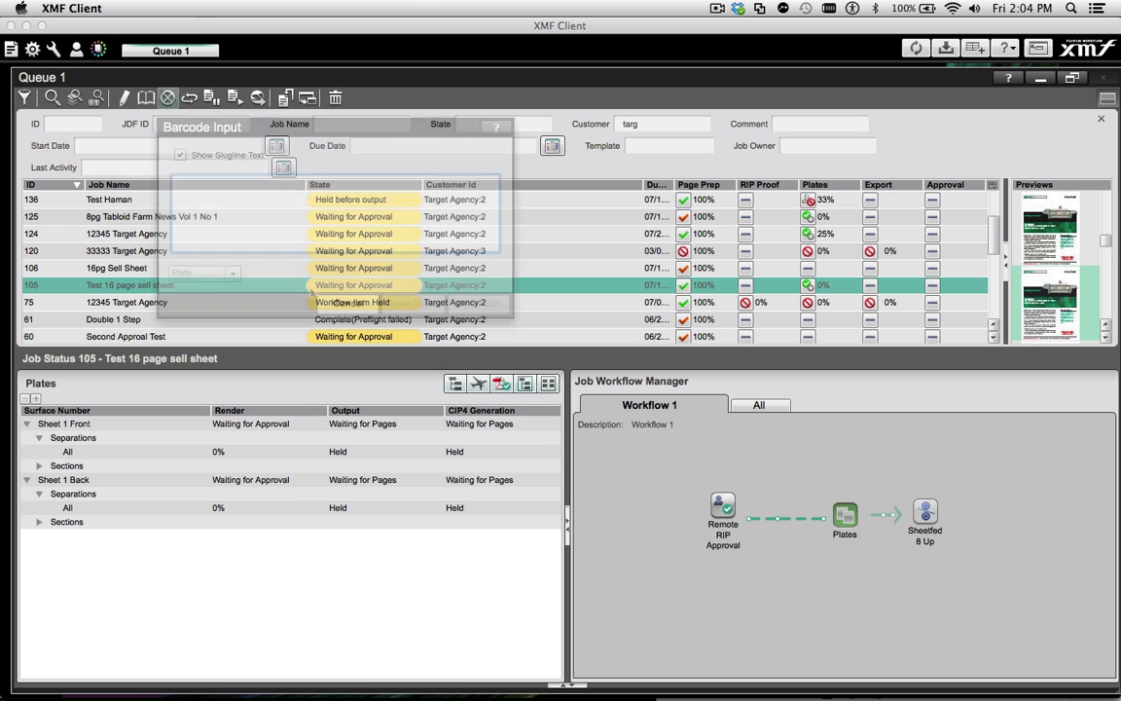
Check the device status of StylusPro9900 and TIFF Export, view the system status, and close the status window
left_click(34, 49)
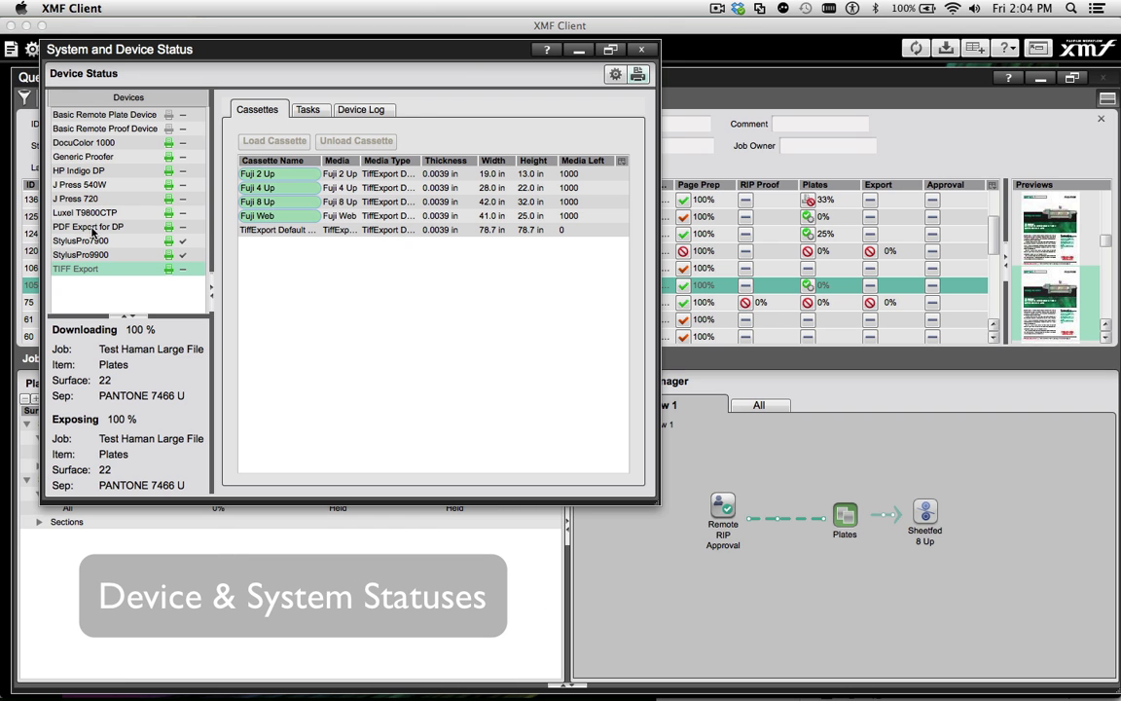
left_click(82, 254)
left_click(89, 269)
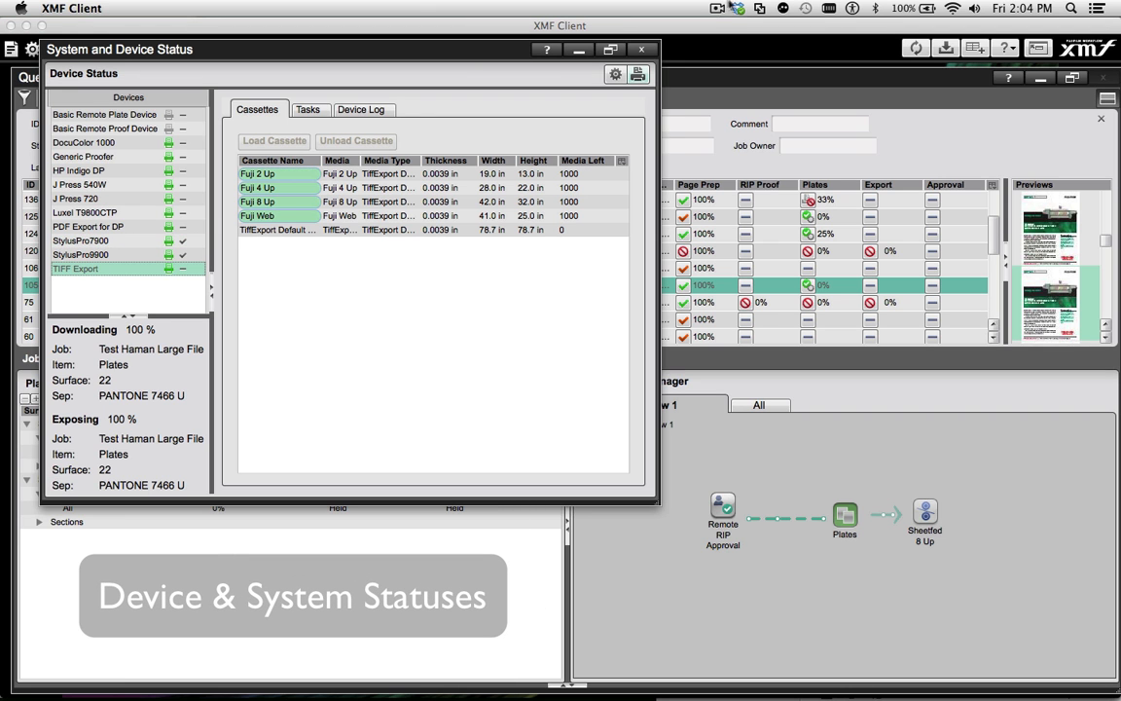
left_click(616, 78)
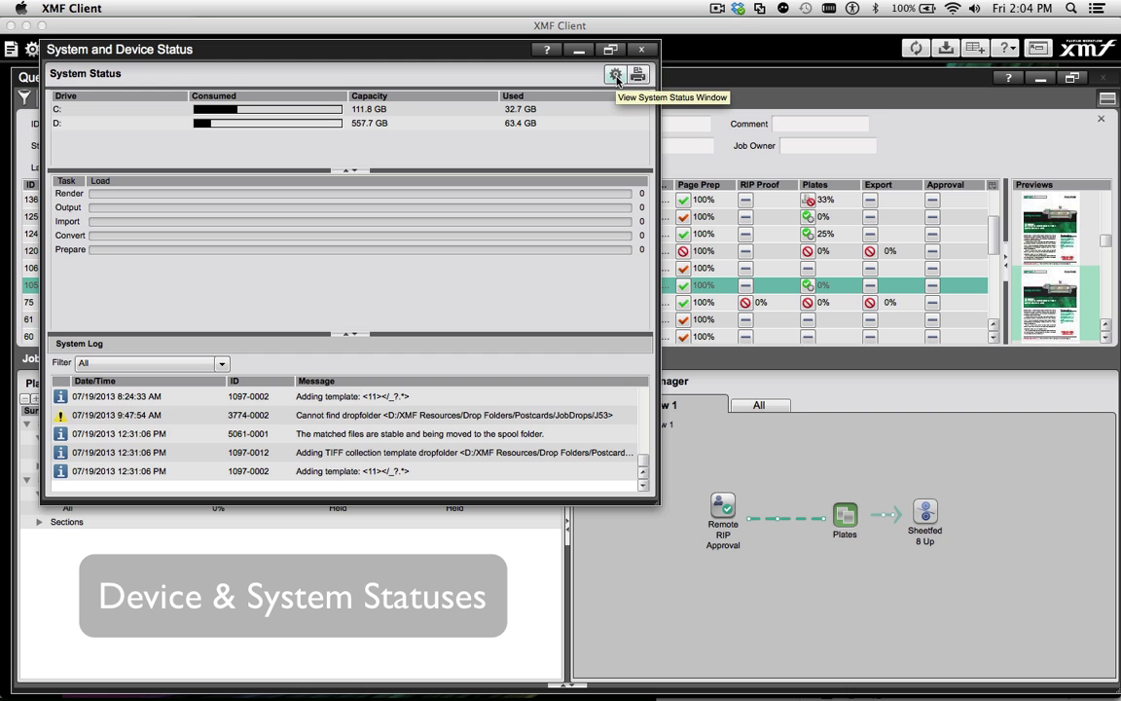
left_click(641, 48)
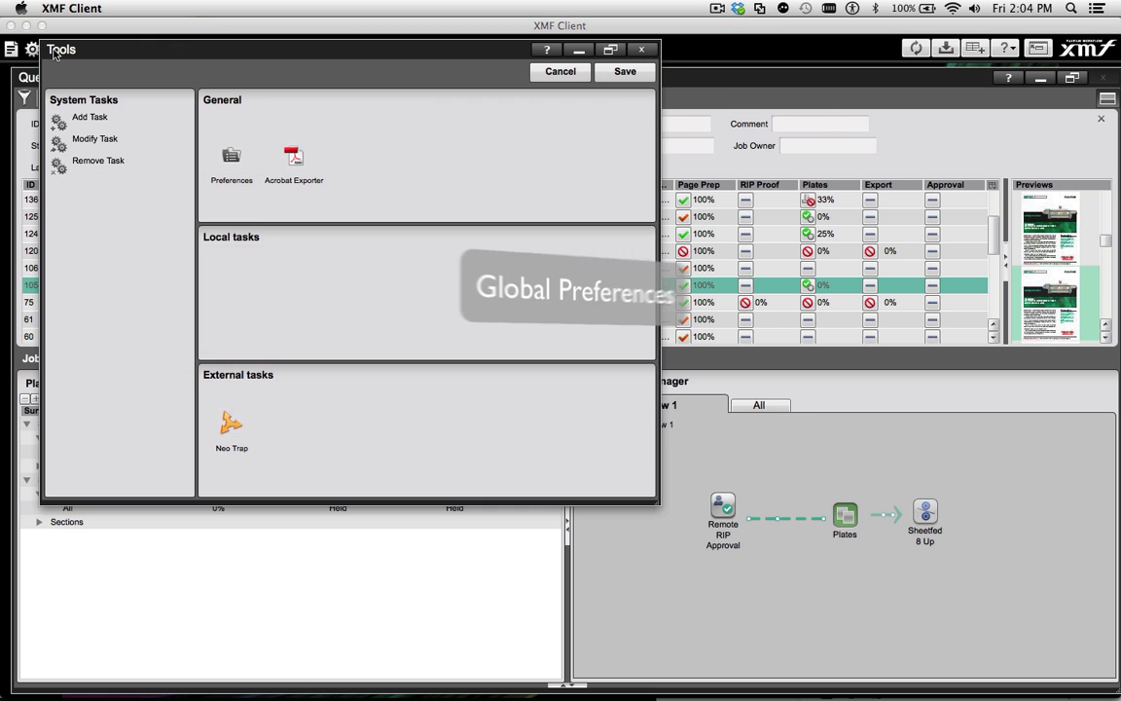
View the TIFF Export, StylusPro9900 and StylusPro7900 device profiles in ColorPath Organizer in Firefox
double_click(206, 141)
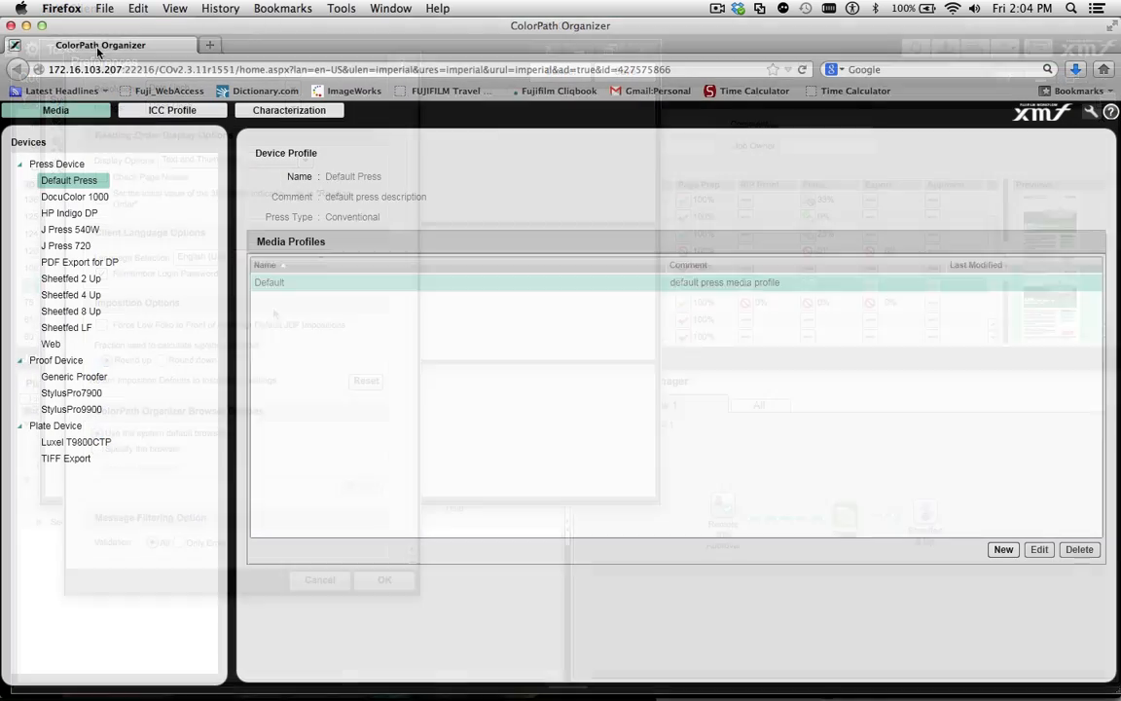
left_click(68, 457)
left_click(73, 408)
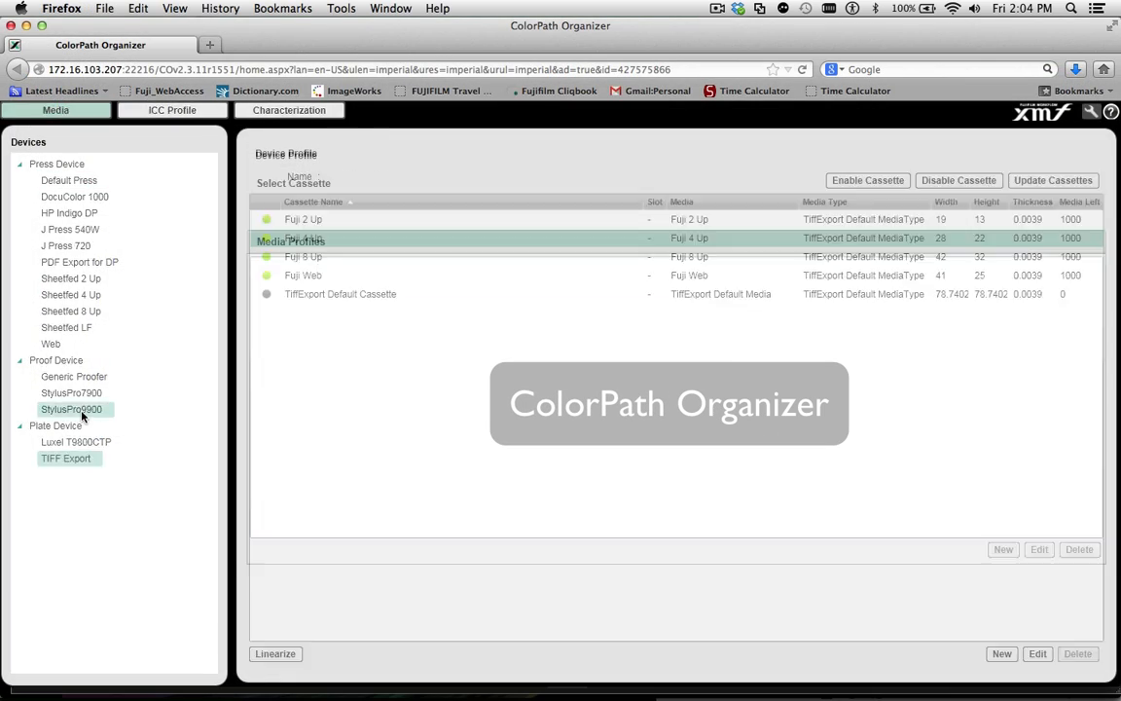
left_click(77, 393)
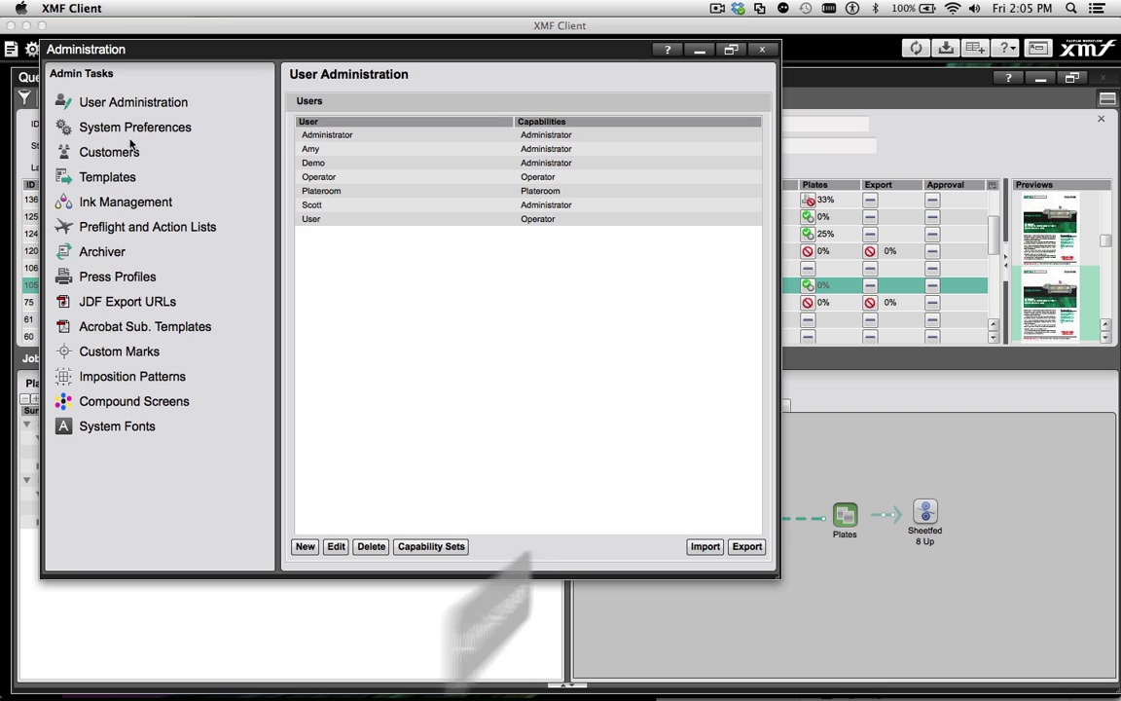
In the XMF Client administration tasks, review Templates, Preflight and Action Lists, Press Profiles and Imposition Patterns
left_click(109, 178)
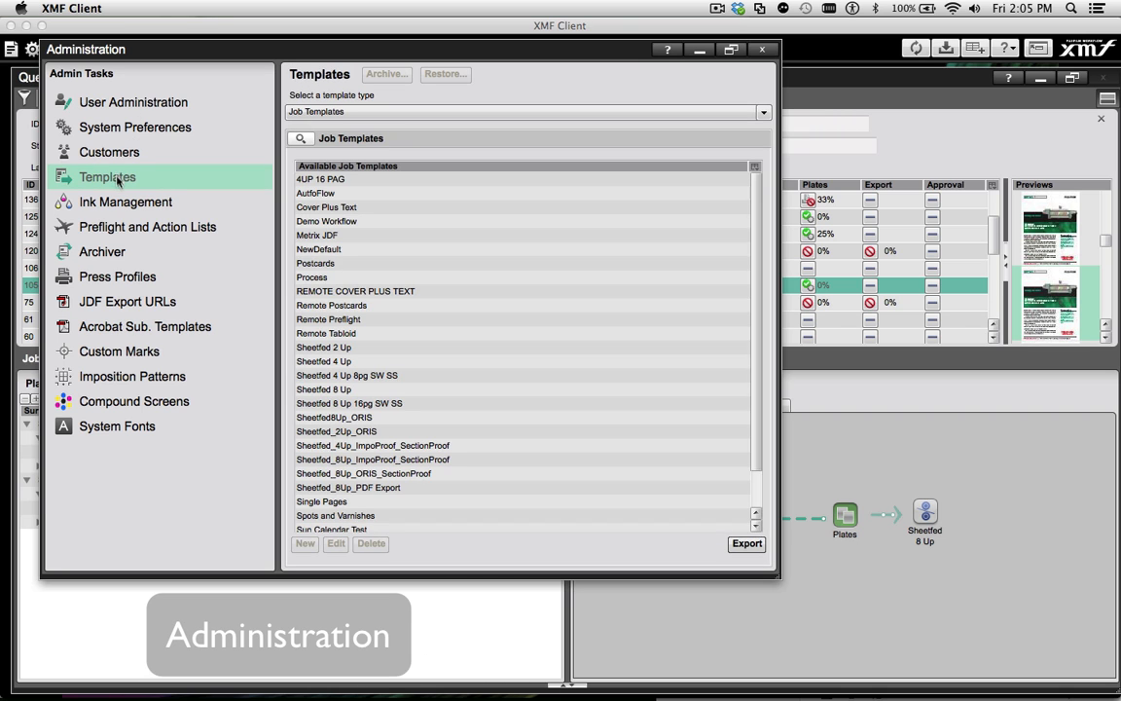
left_click(137, 230)
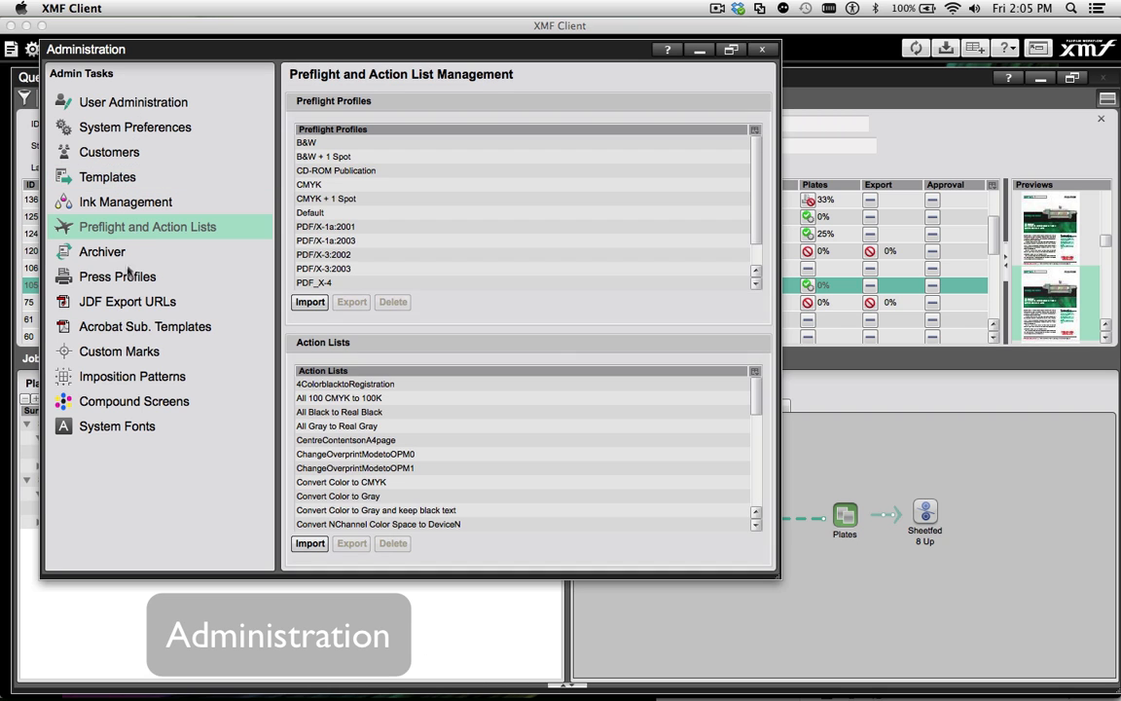
left_click(121, 276)
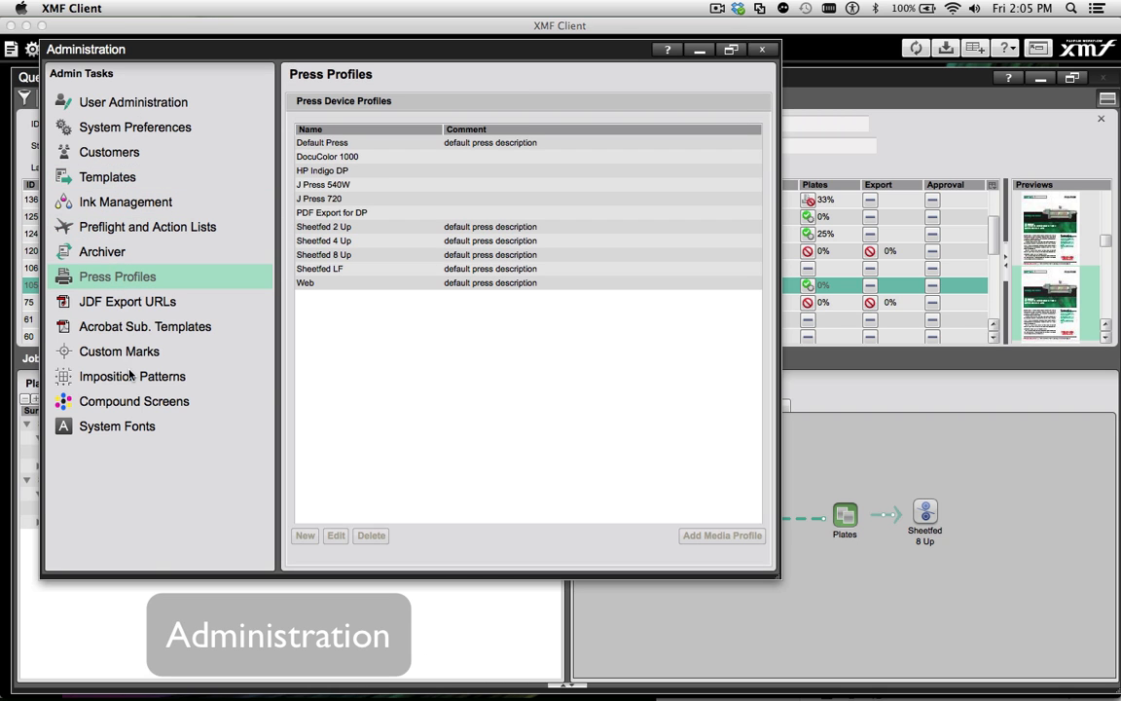
left_click(130, 376)
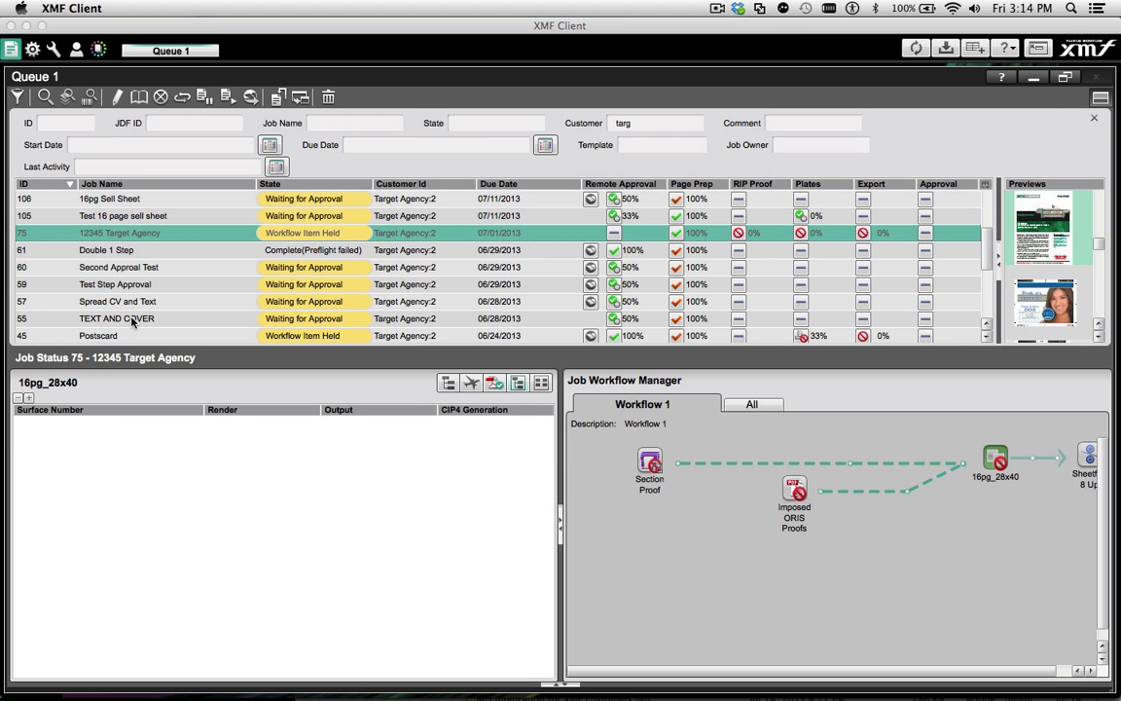
Select the TEXT AND COVER job in the queue to show its status and workflow
left_click(131, 320)
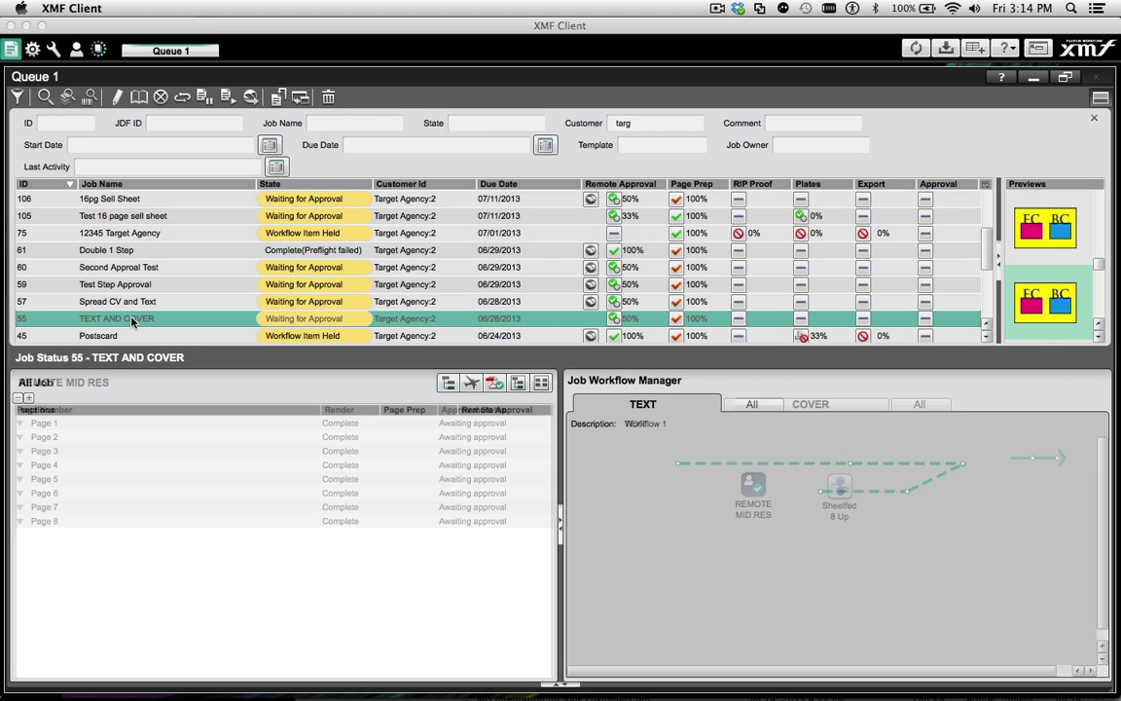
Using the job preview thumbnails, show the status and workflow of the 12345 Target Agency and Double 1 Step jobs
scroll(1101, 226, "up", 3)
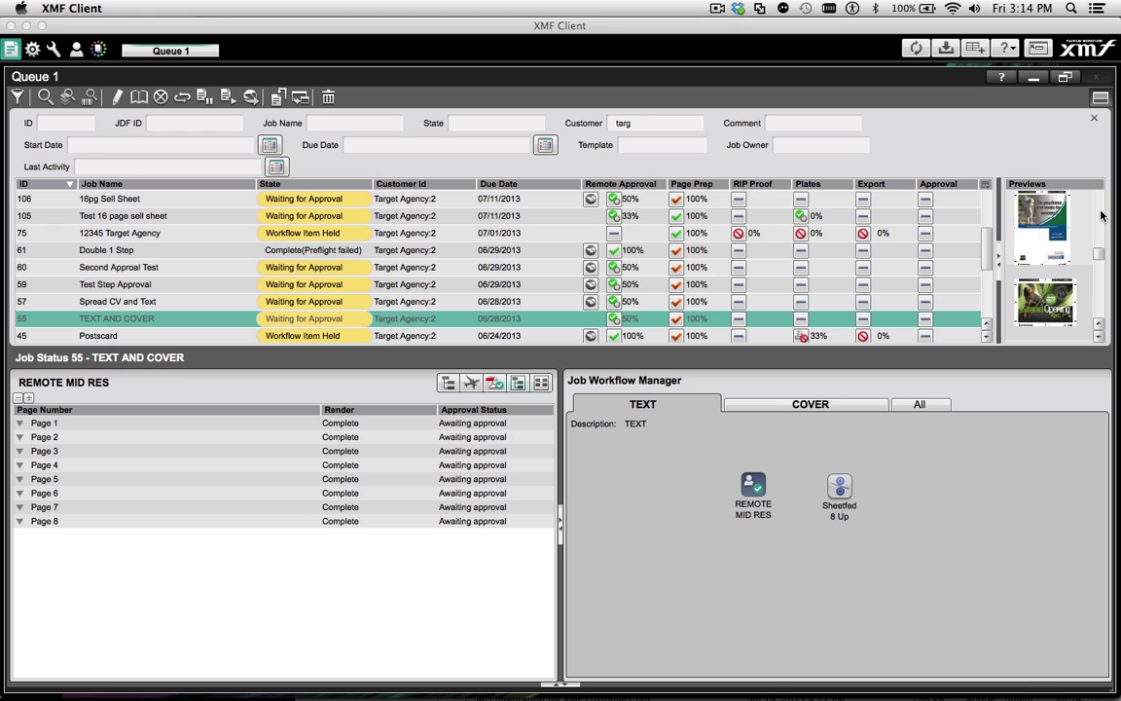
left_click(1057, 243)
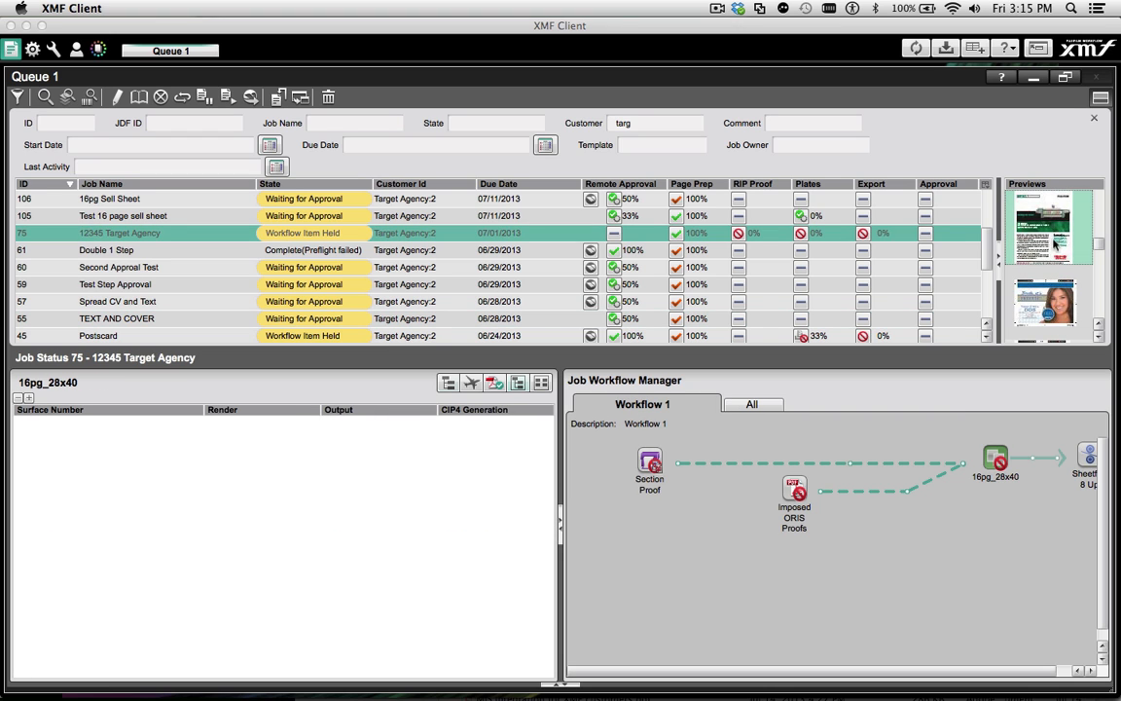
left_click(1052, 308)
Sort the job queue by due date, by job name and by ID, and open the column selection
left_click(494, 185)
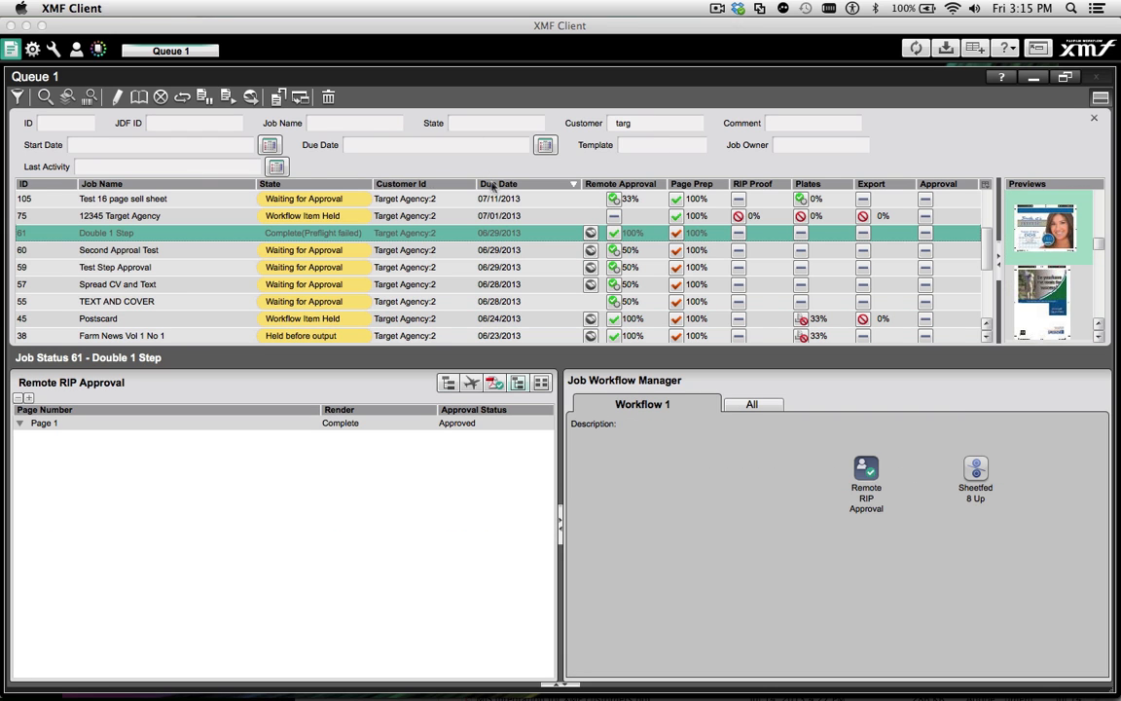
left_click(128, 185)
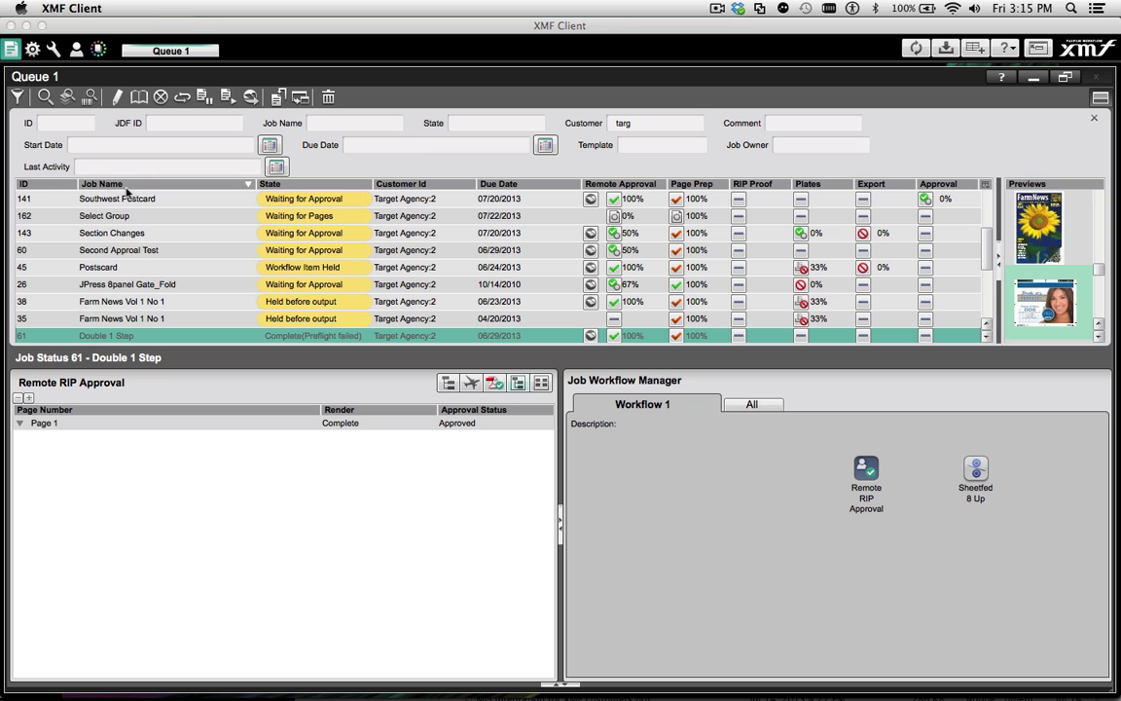
left_click(51, 185)
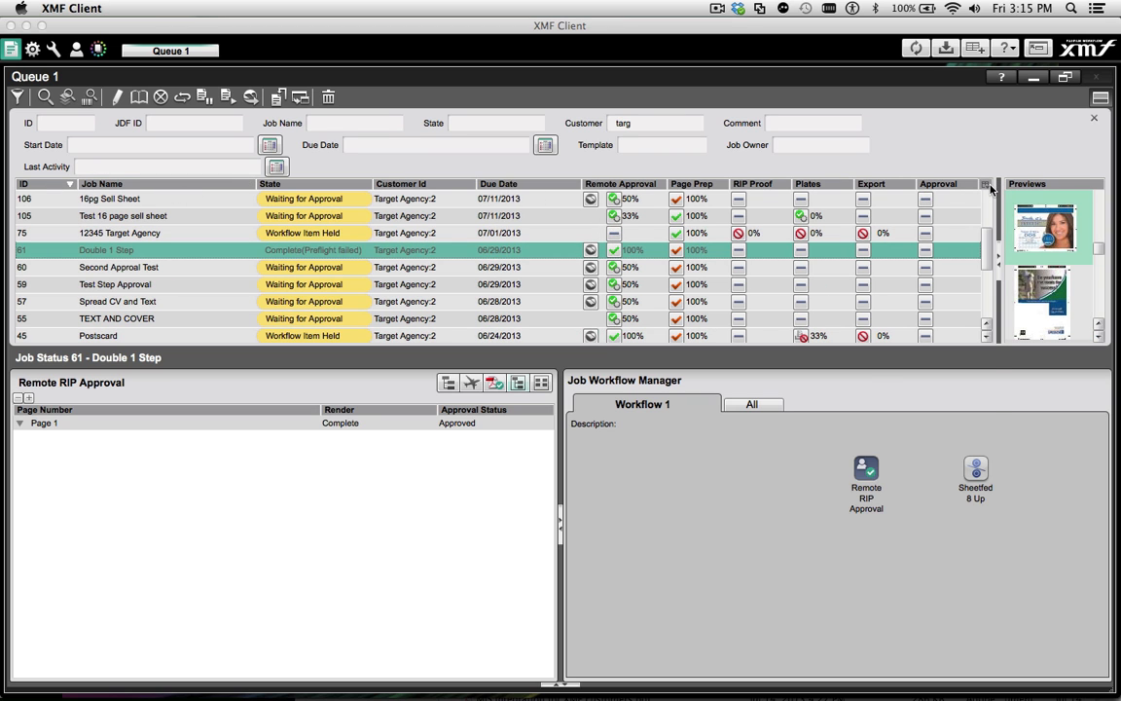
left_click(988, 186)
left_click(945, 410)
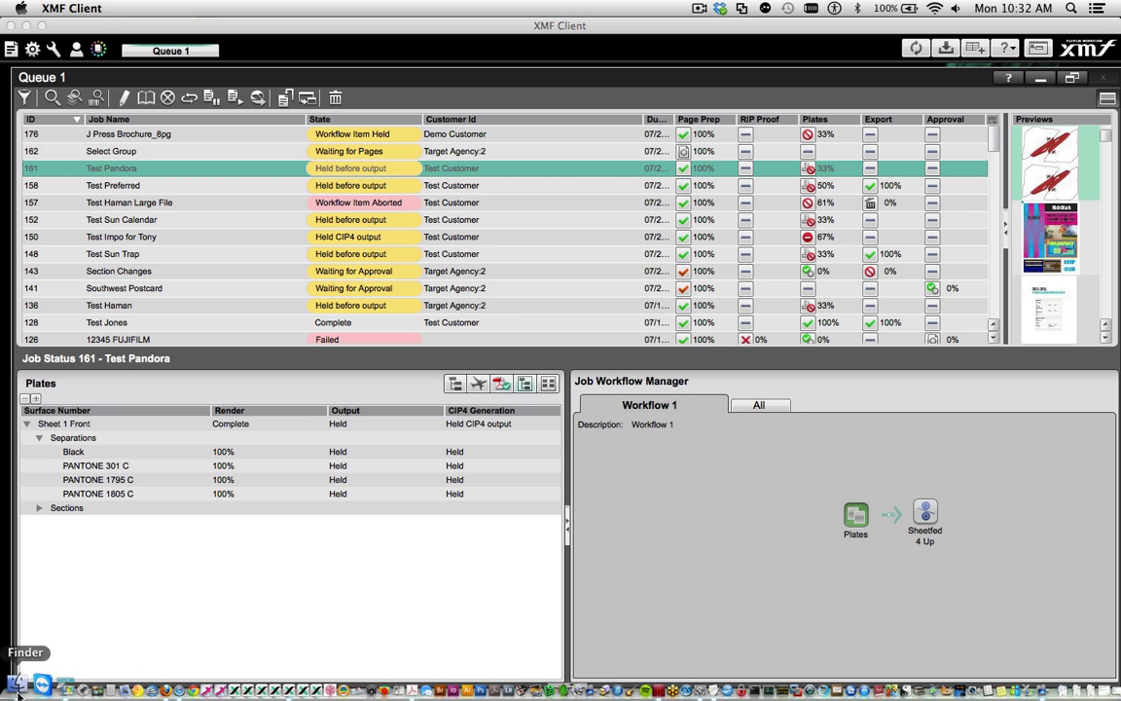
Switch to Finder and bring 16 page sell sheet.pdf from the Sample Content folder into Queue 1 as a new job
left_click(18, 689)
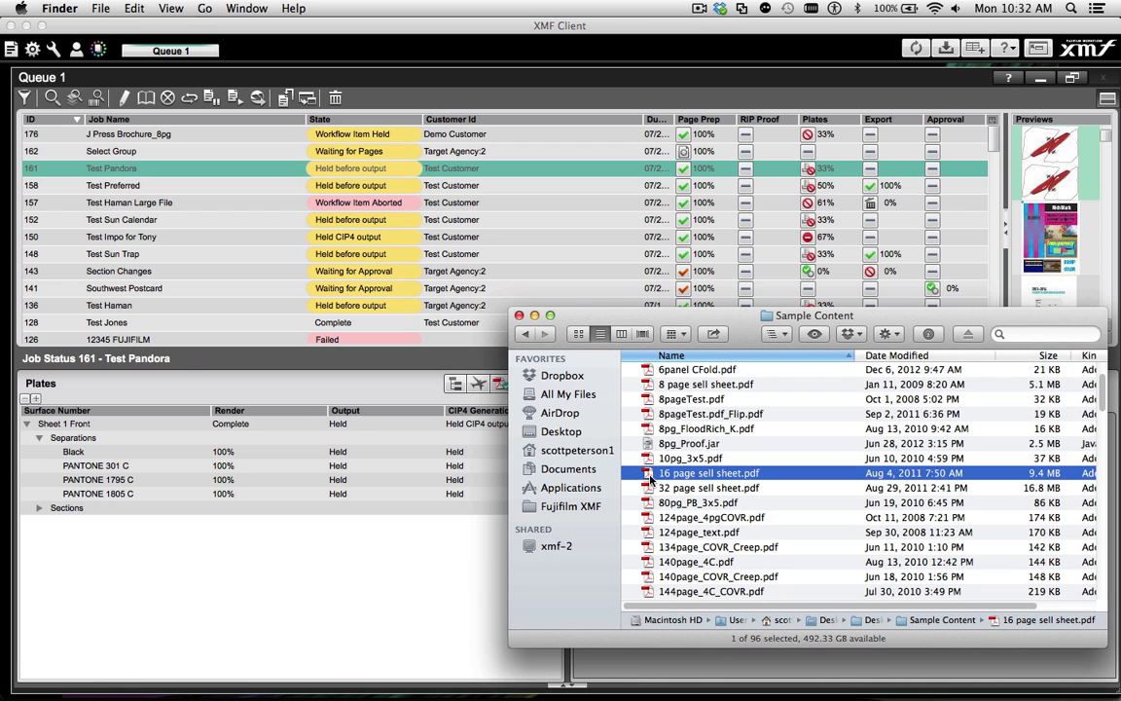
left_click_drag(650, 479, 229, 255)
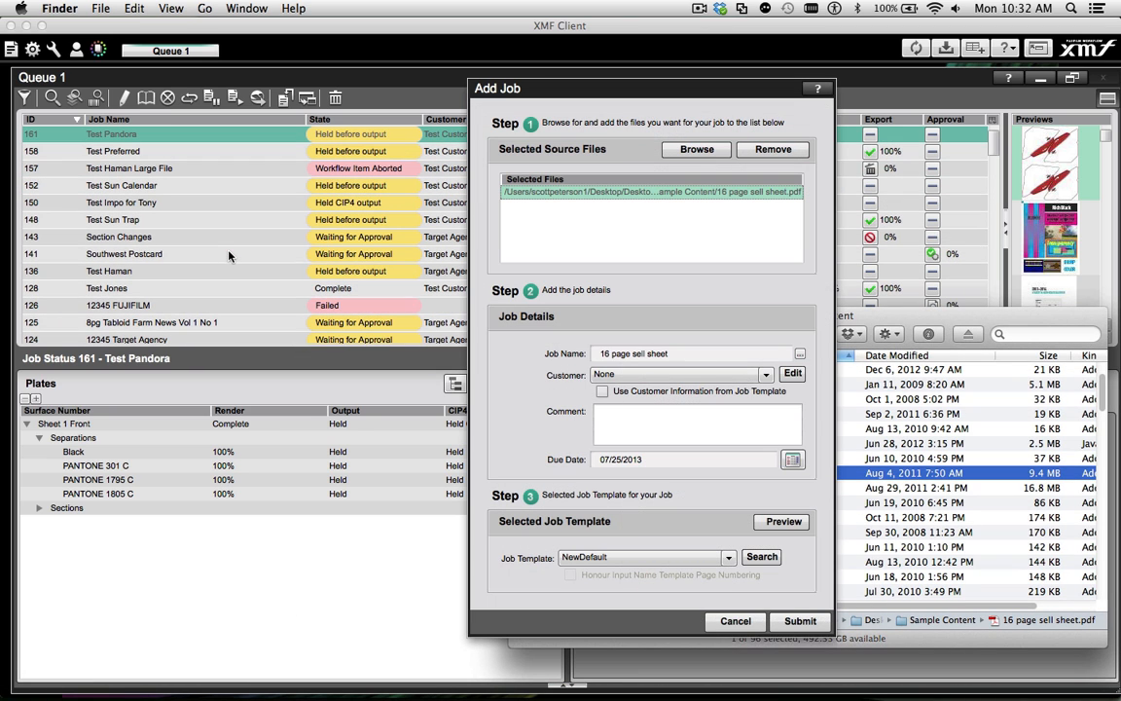
left_click(637, 315)
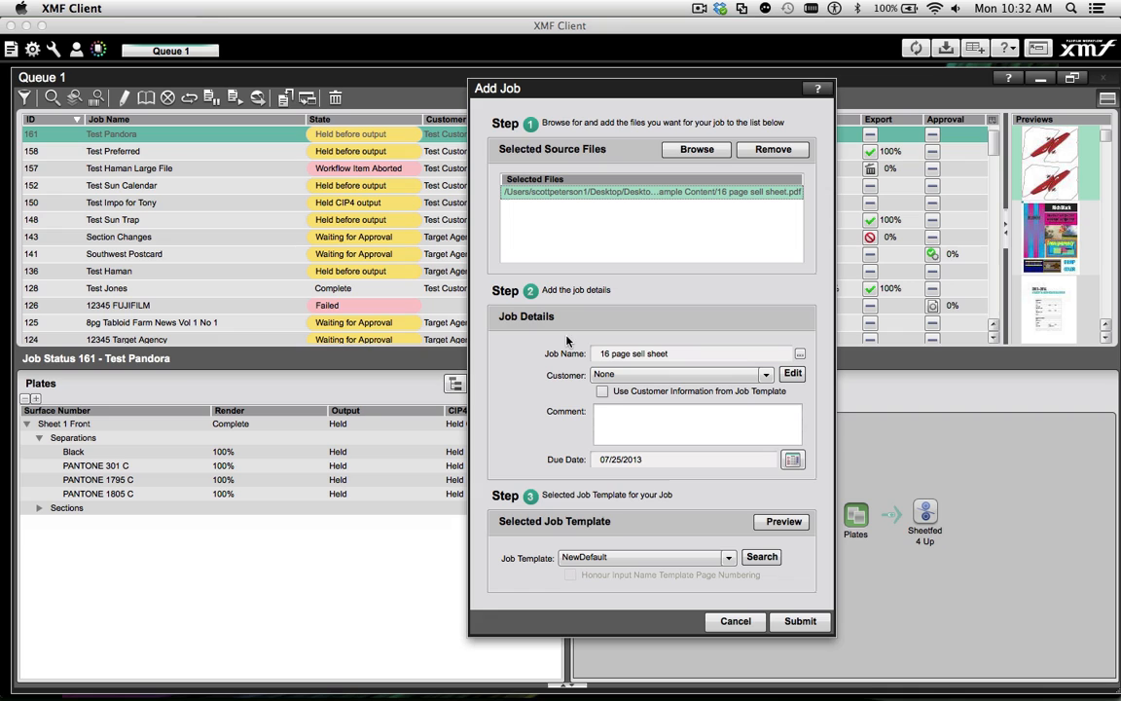
Name the new job 12345 Target, assign it to Target Agency:2 and set its due date to 07/29/2013
triple_click(680, 353)
type("12345 Target")
left_click(765, 375)
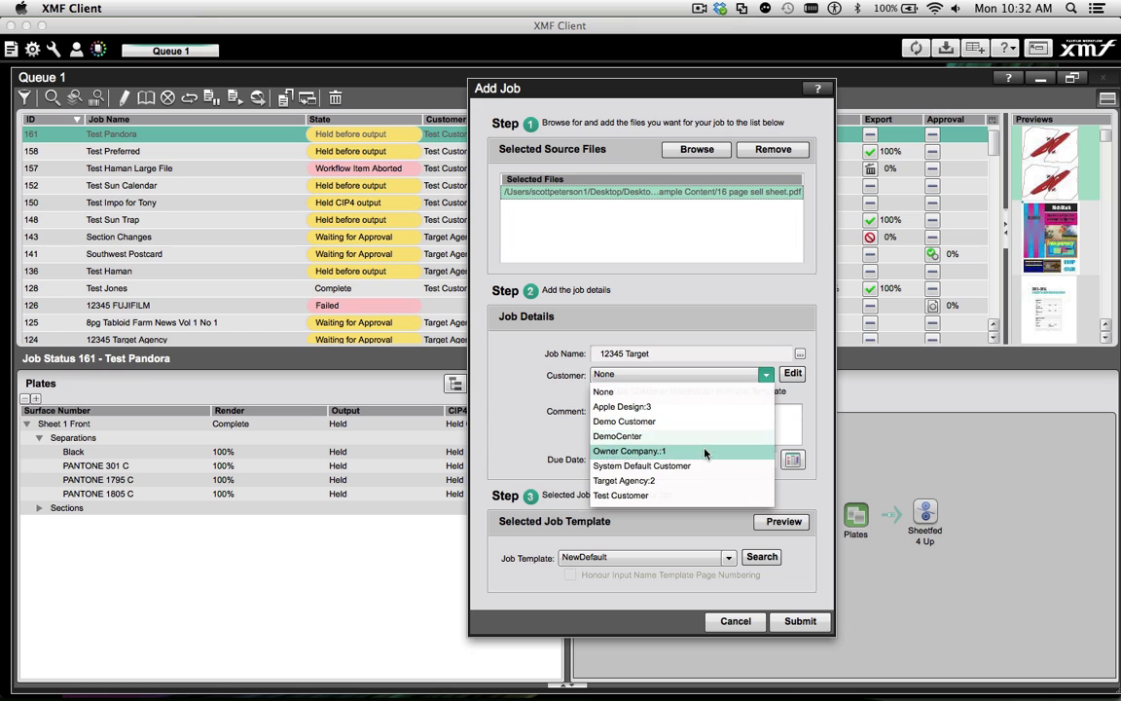
left_click(701, 481)
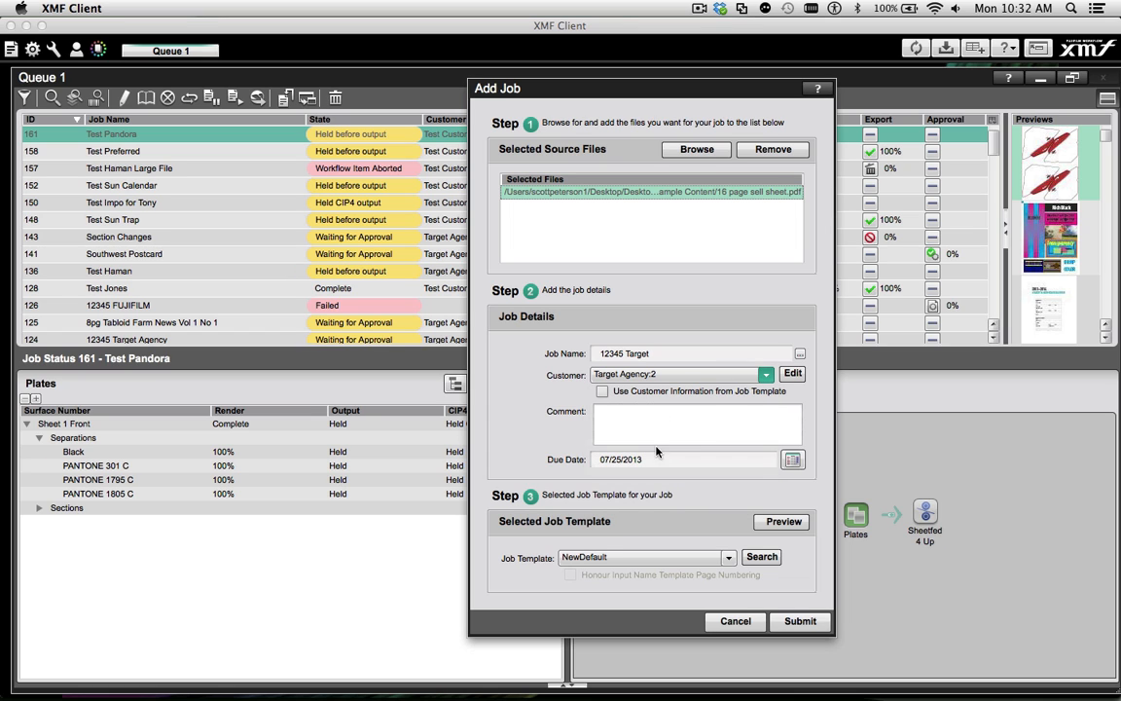
left_click(792, 459)
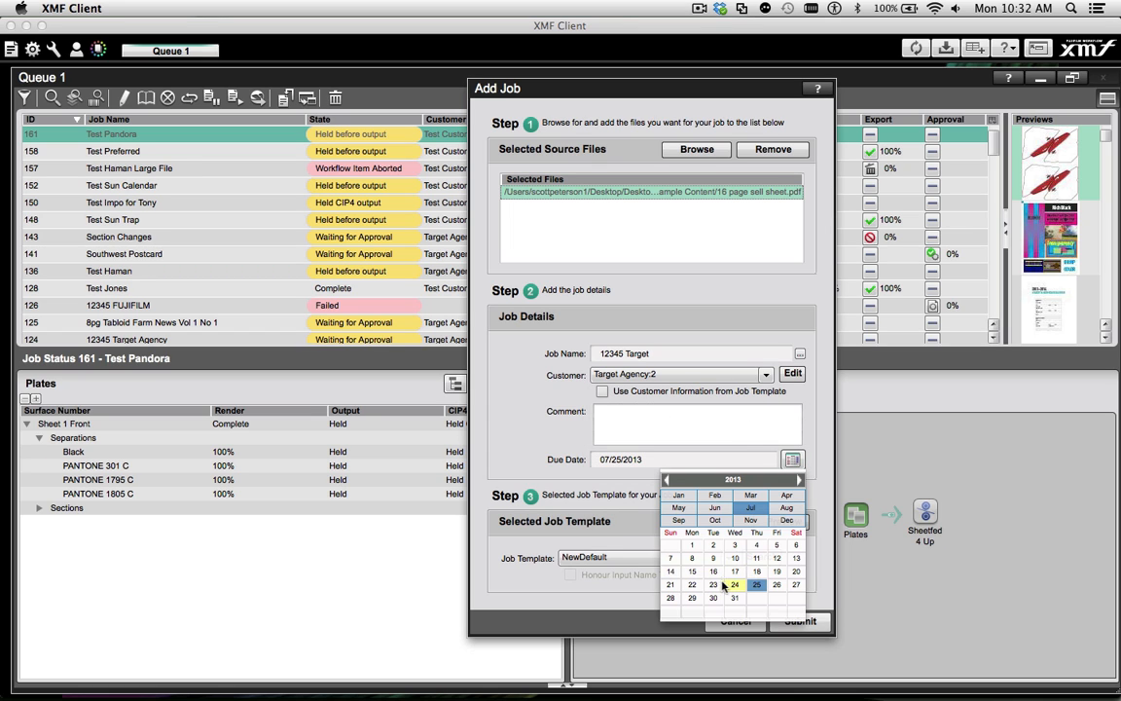
left_click(694, 604)
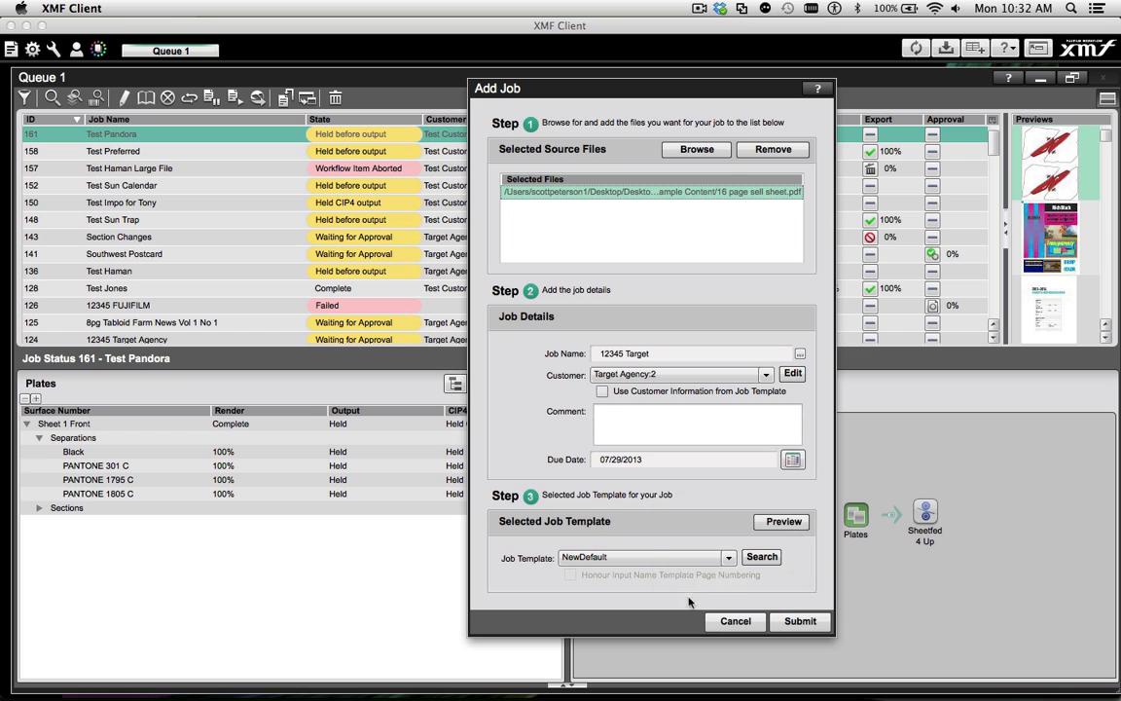
Choose the Sheetfed_16_Epson_SectionProof job template and submit the new job
left_click(652, 560)
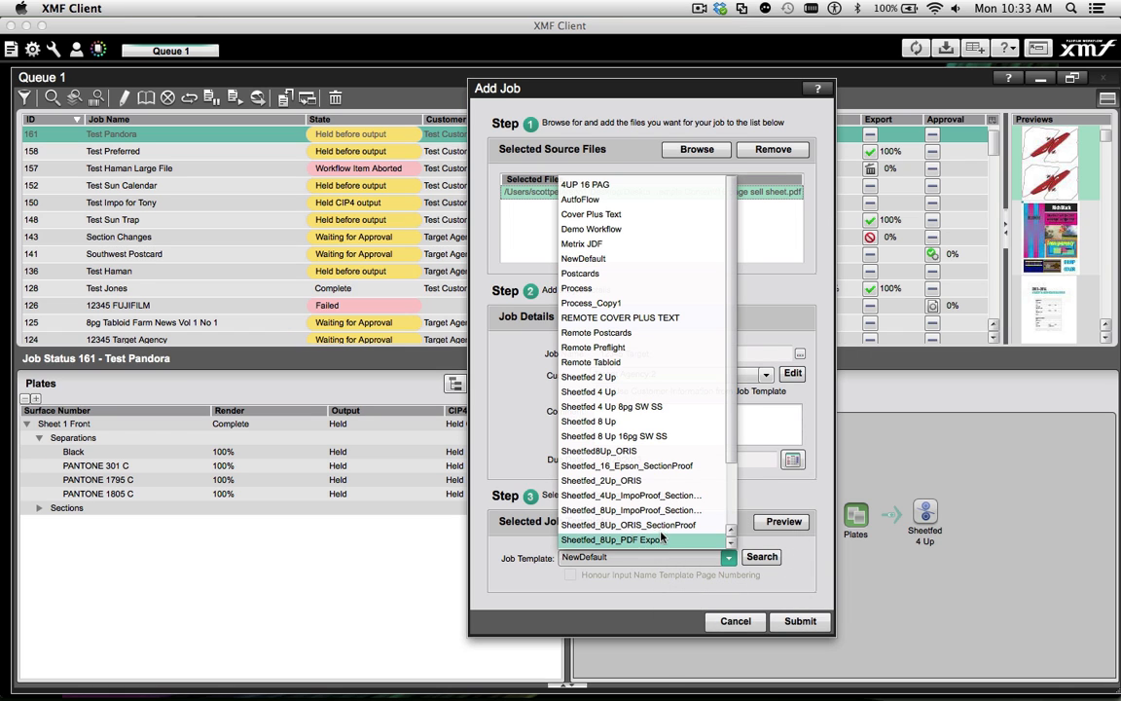
left_click(668, 463)
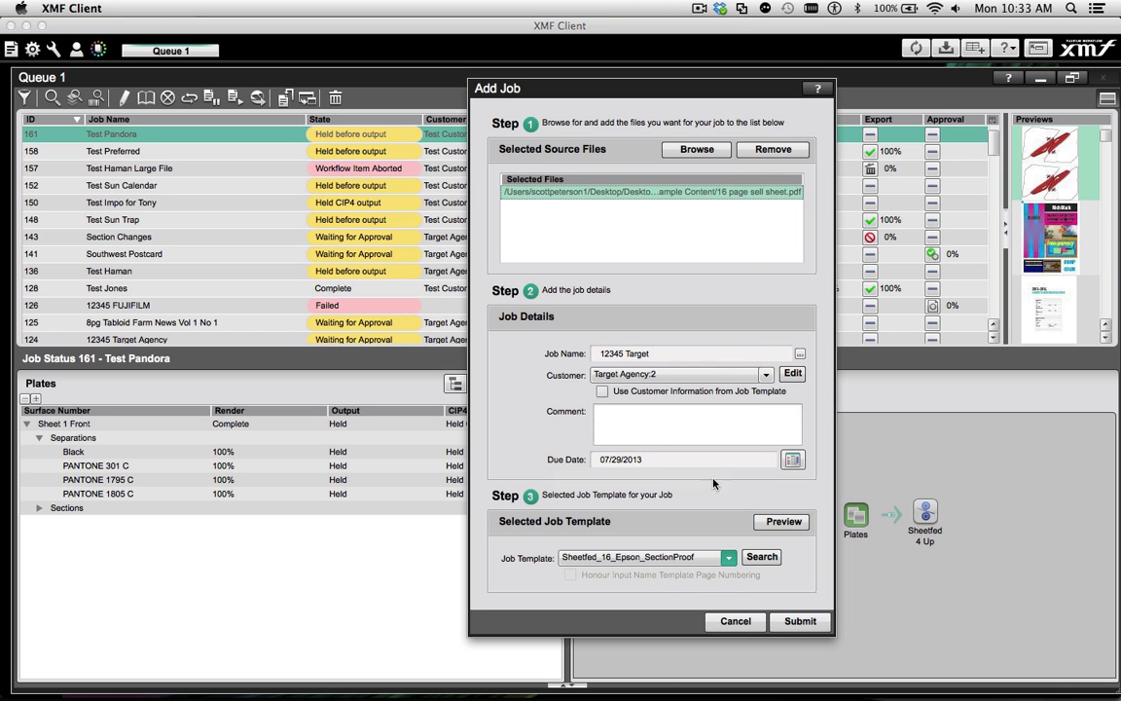
left_click(798, 623)
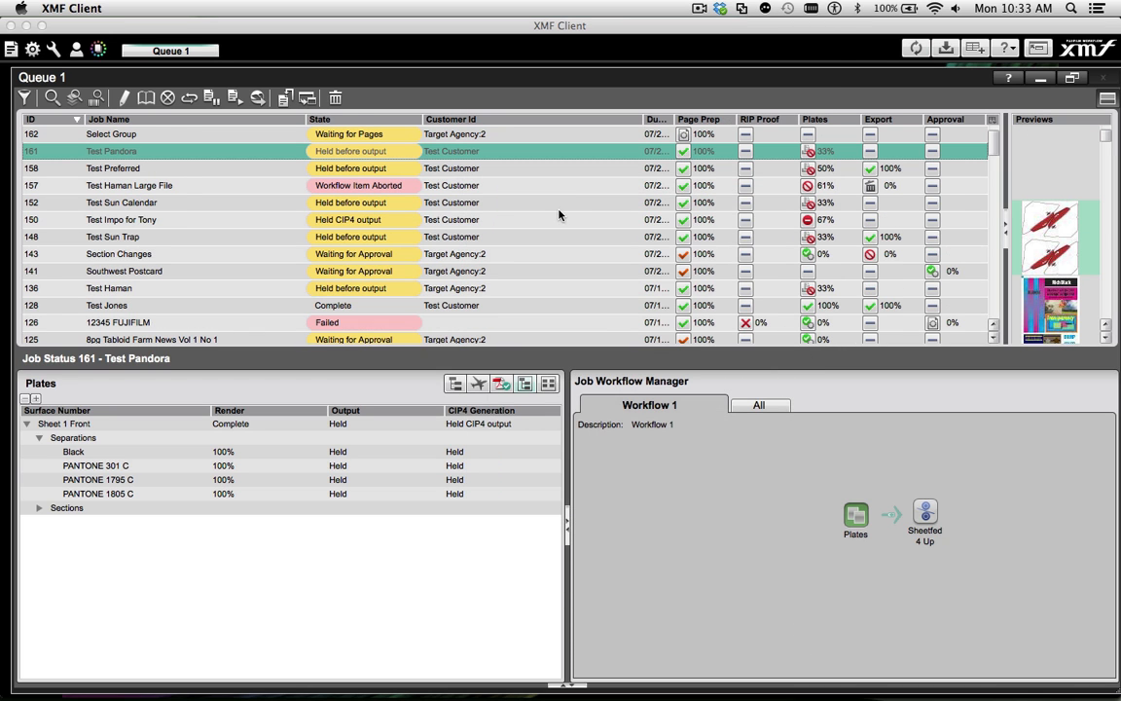
Open the 12345 Target job for editing and view the settings of its 16pg_28x40 workflow item
scroll(125, 215, "up", 2)
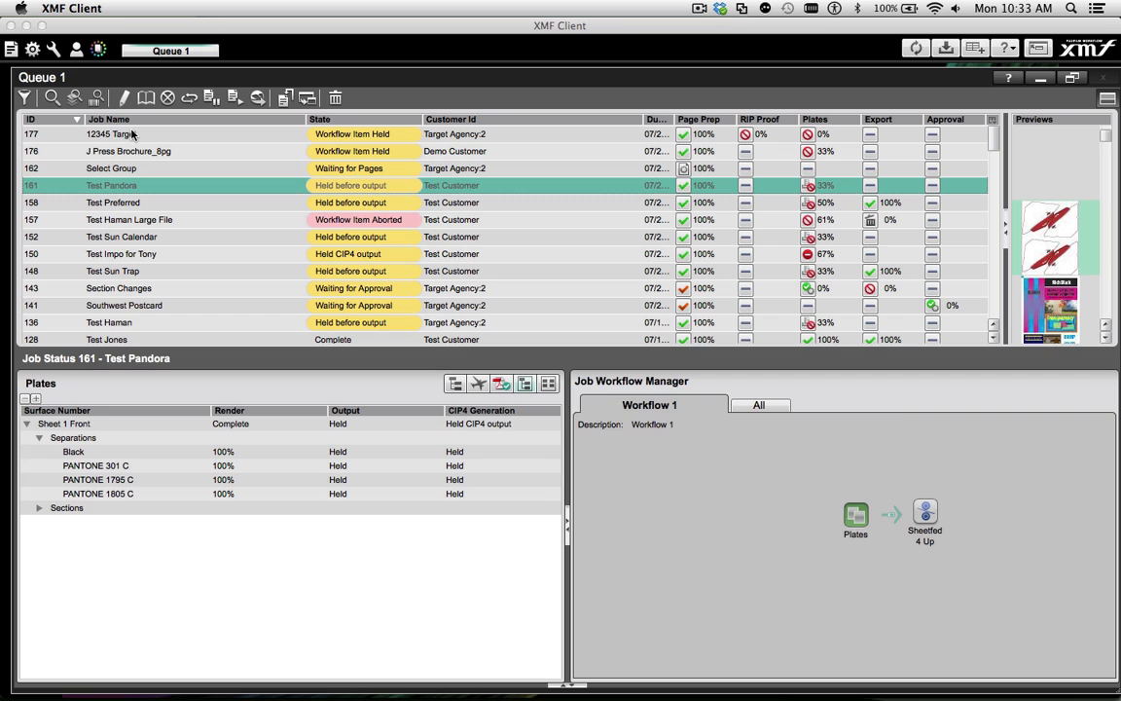
double_click(133, 137)
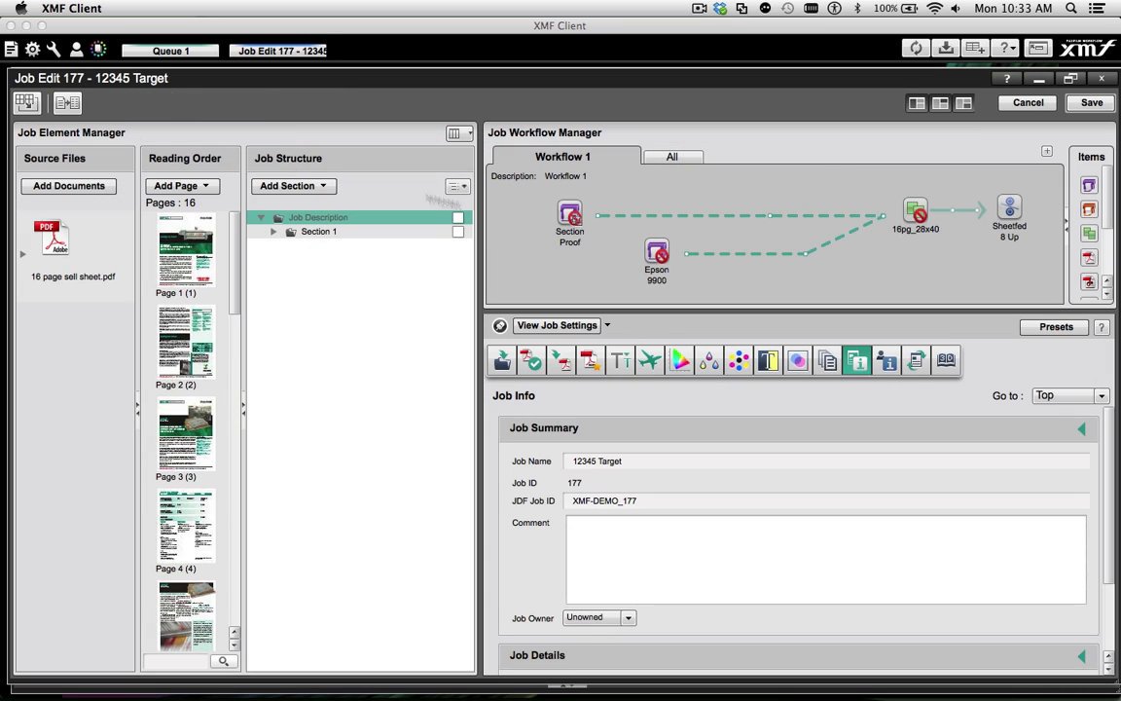
left_click(910, 205)
scroll(909, 484, "down", 5)
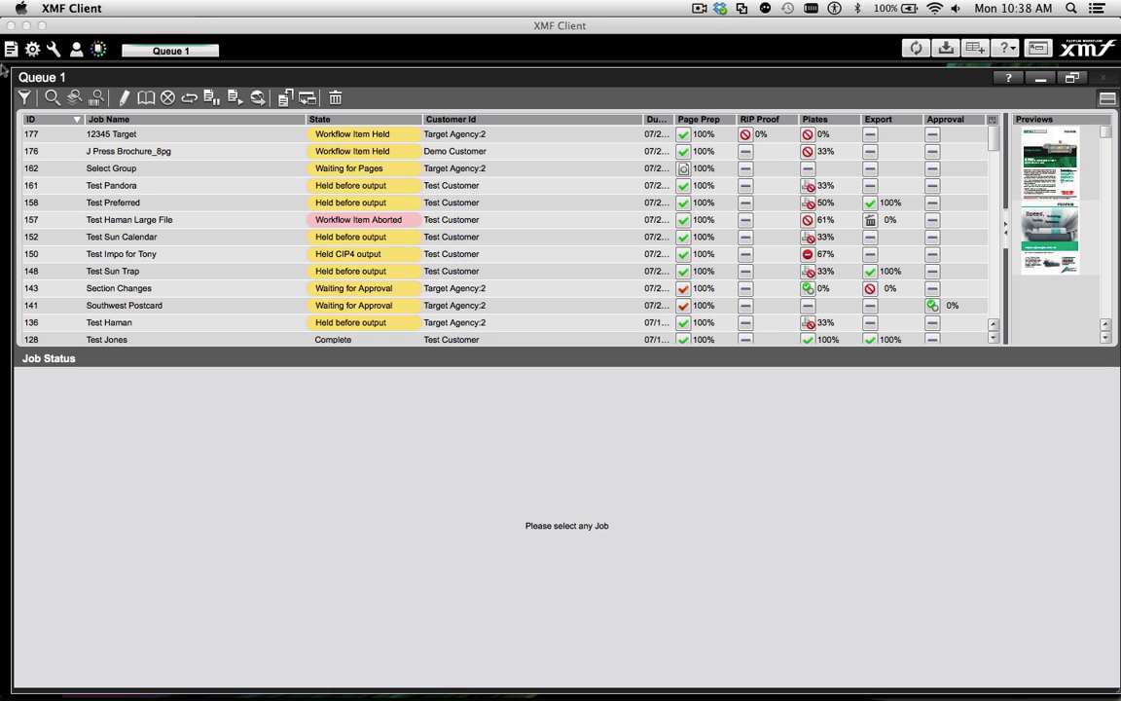
Add and submit a job named 67890 Target for Target Agency:2, using 16 page sell sheet.pdf and the Sheetfed_16_Epson_SectionProof template
left_click(12, 53)
left_click(689, 146)
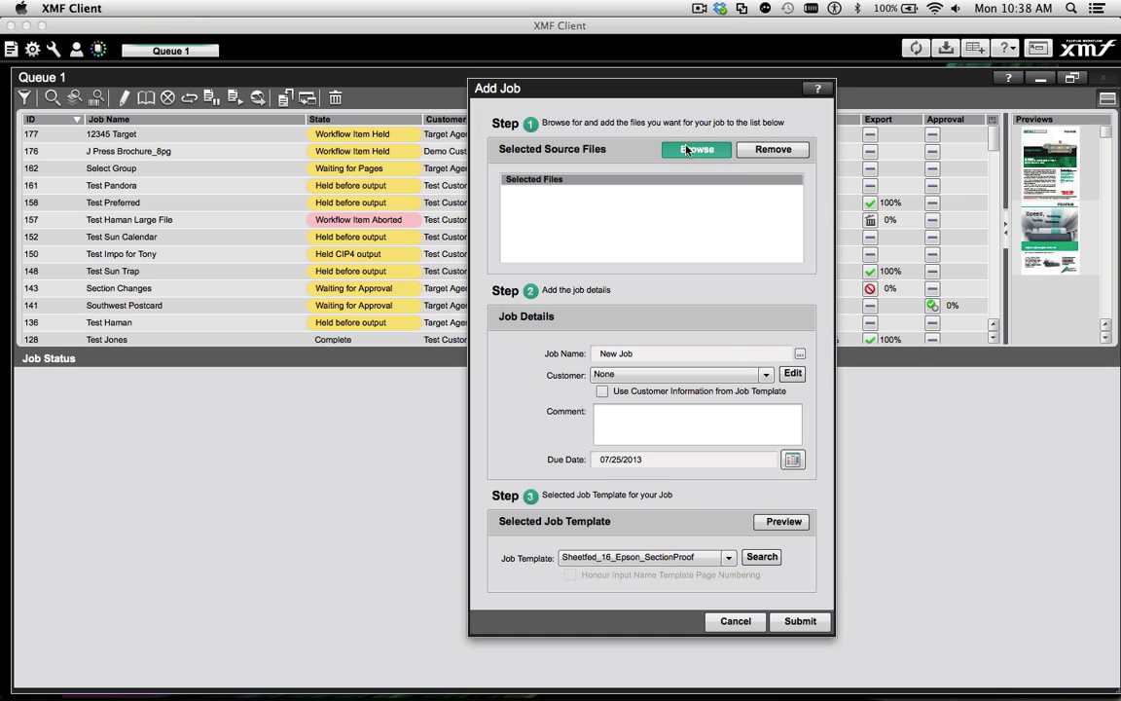
scroll(474, 306, "down", 15)
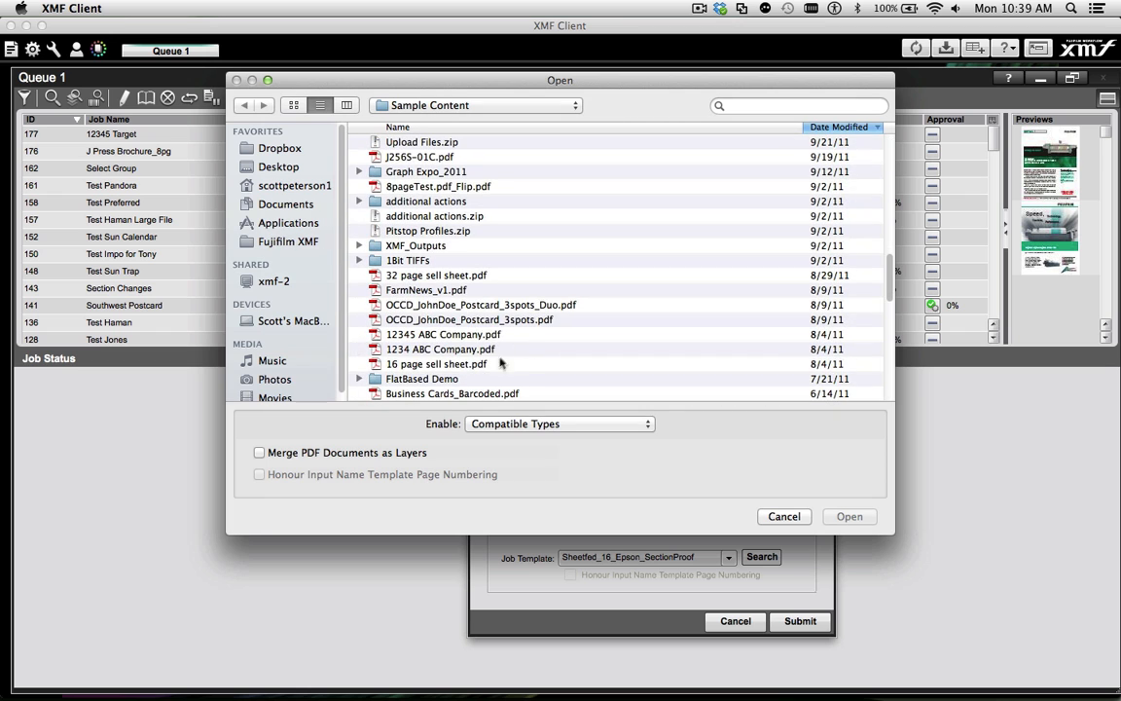
left_click(481, 364)
left_click(850, 516)
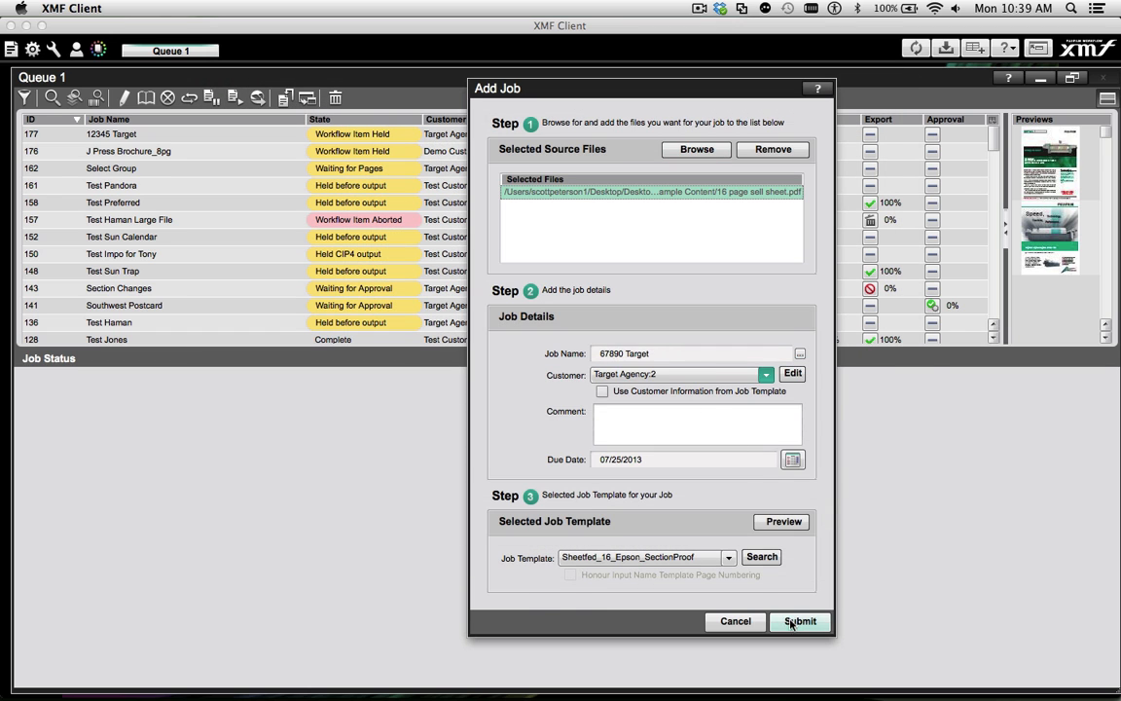
left_click(796, 621)
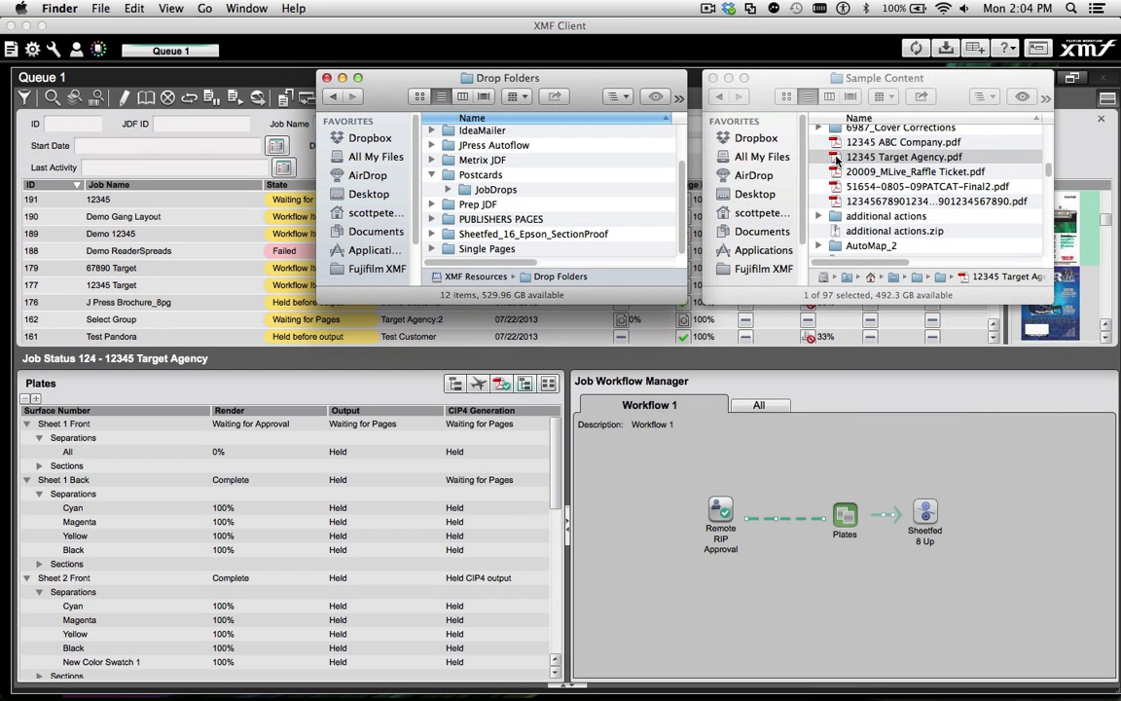
Submit 12345 Target Agency.pdf through the Sheetfed_16_Epson_SectionProof drop folder in Finder, and view the resulting job's 16pg_28x40 workflow item settings
left_click_drag(835, 158, 579, 239)
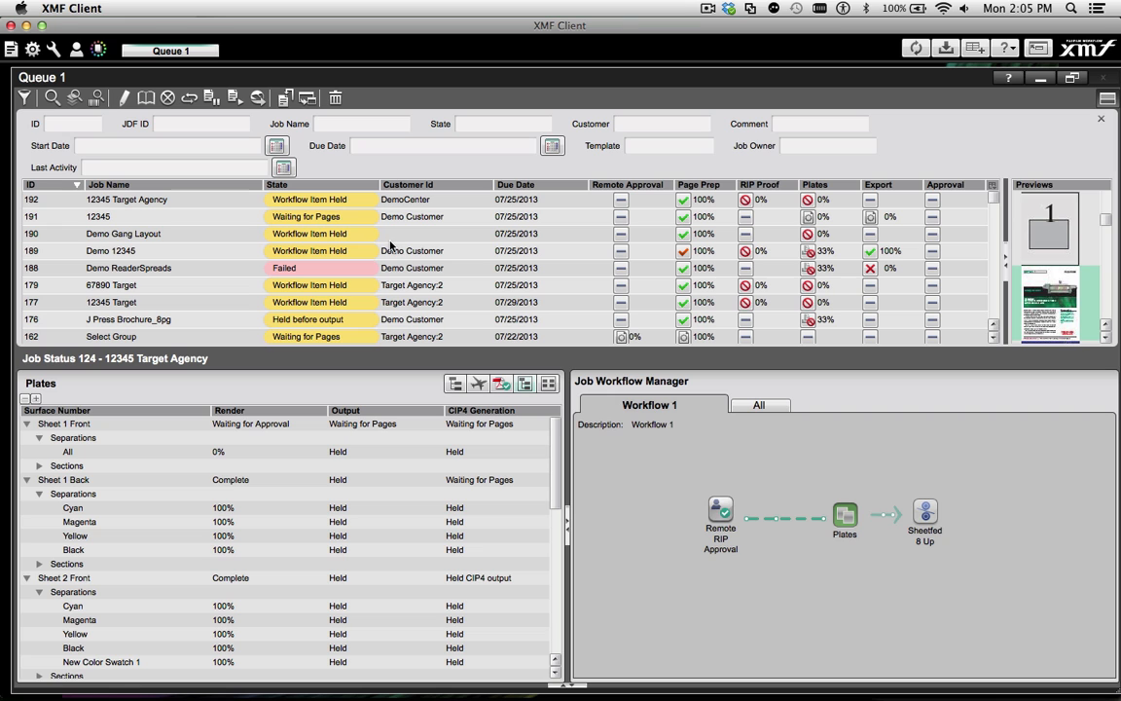
double_click(121, 200)
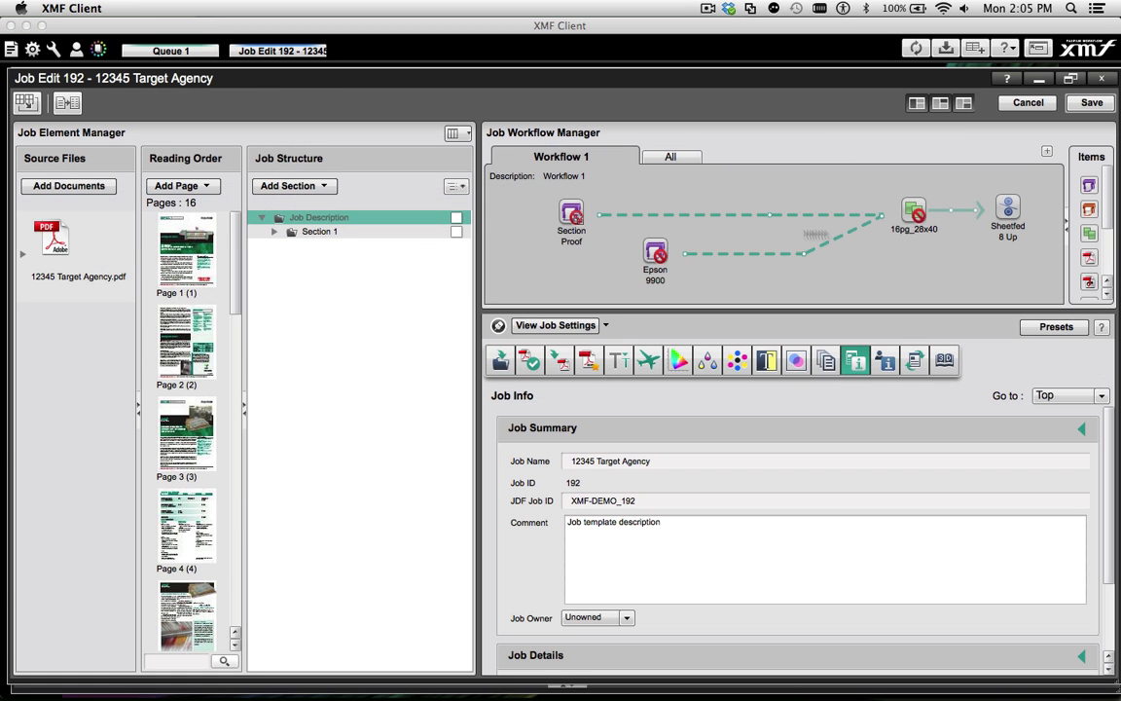
left_click(915, 213)
scroll(816, 520, "down", 5)
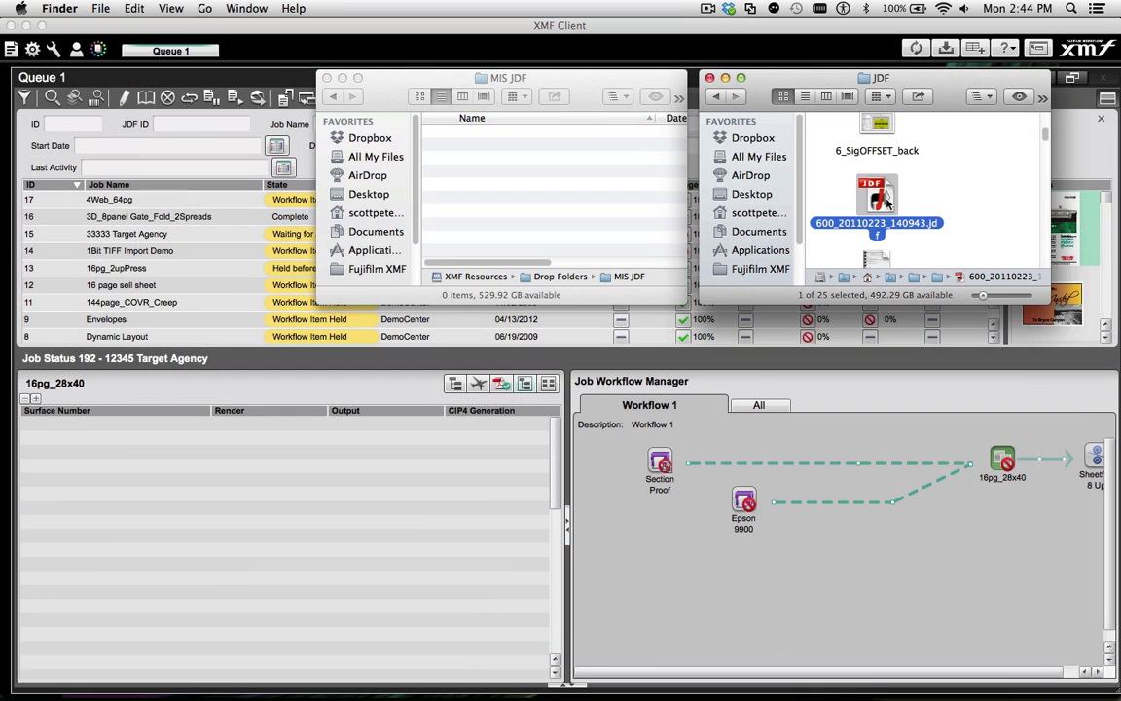
Submit 600_20110223_140943.jdf through the MIS JDF drop folder in Finder, and open the resulting 600_XMF Test Estimate_Hiflex_01 job for editing
left_click_drag(508, 154, 525, 178)
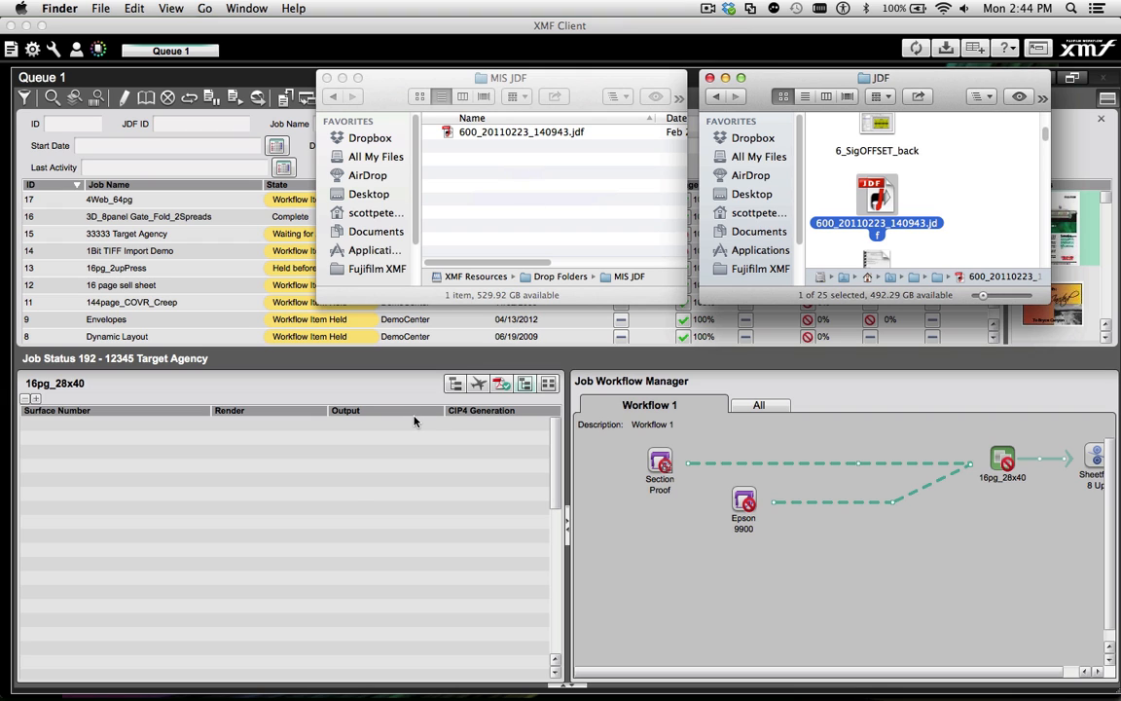
left_click(350, 500)
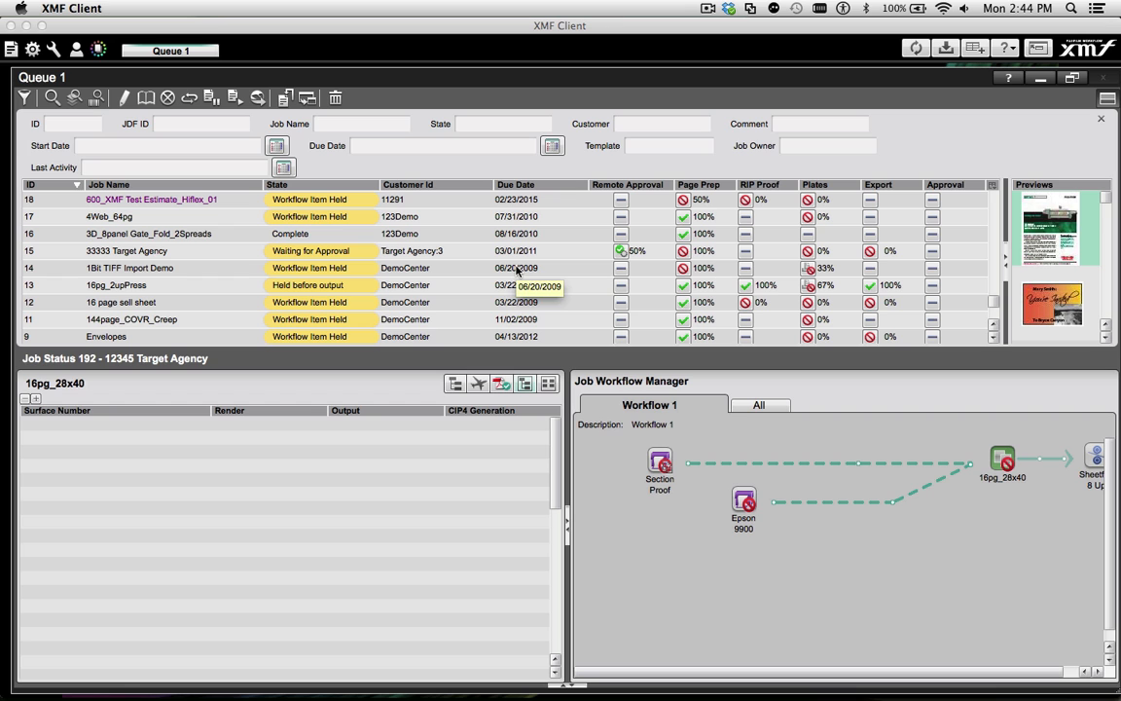
double_click(153, 199)
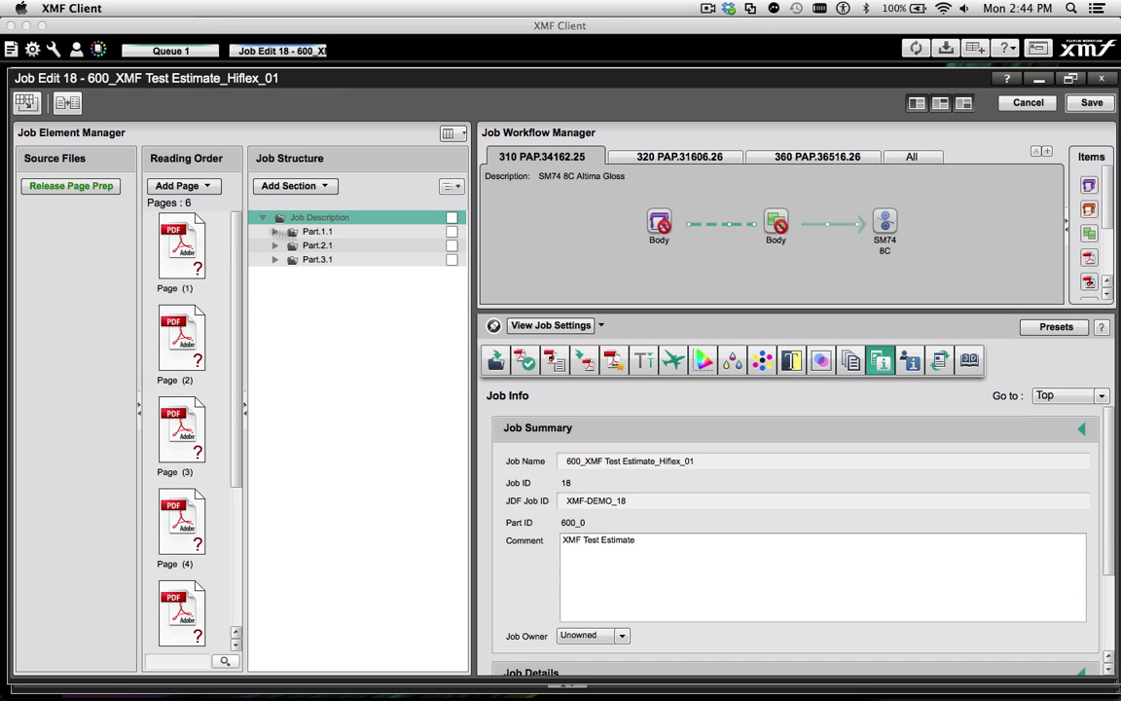
View the front and back surface impositions of the Body plates in workflows 310 PAP.34162.25 and 320 PAP.31606.26
left_click(787, 222)
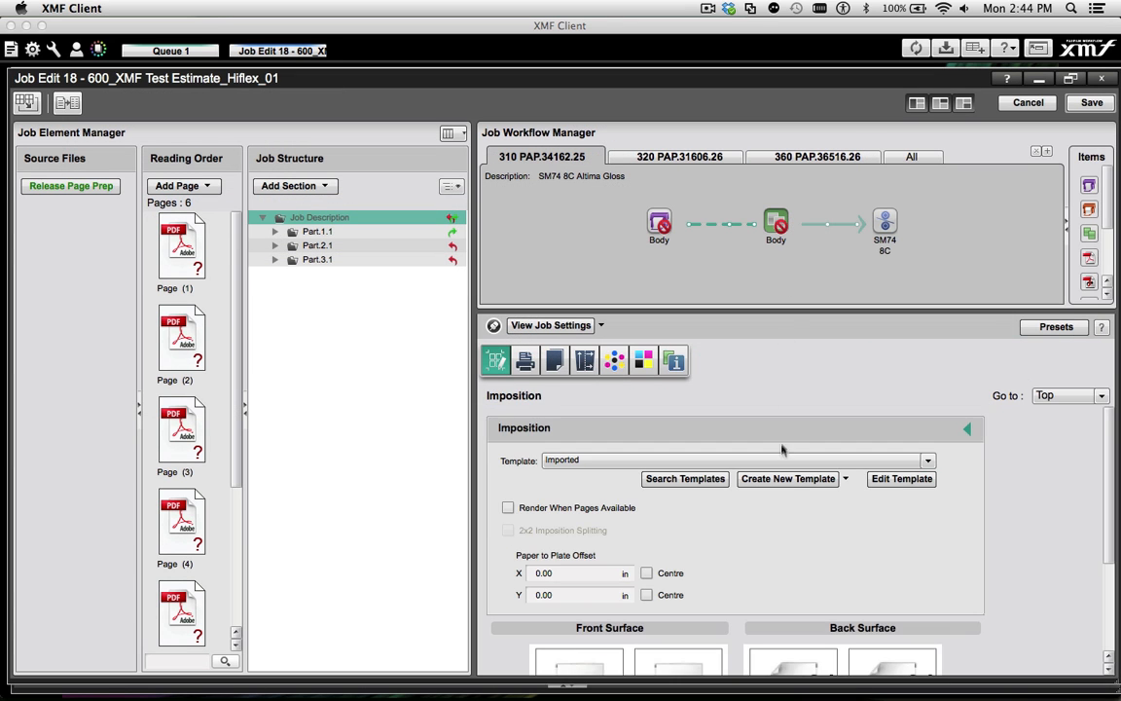
scroll(789, 467, "down", 5)
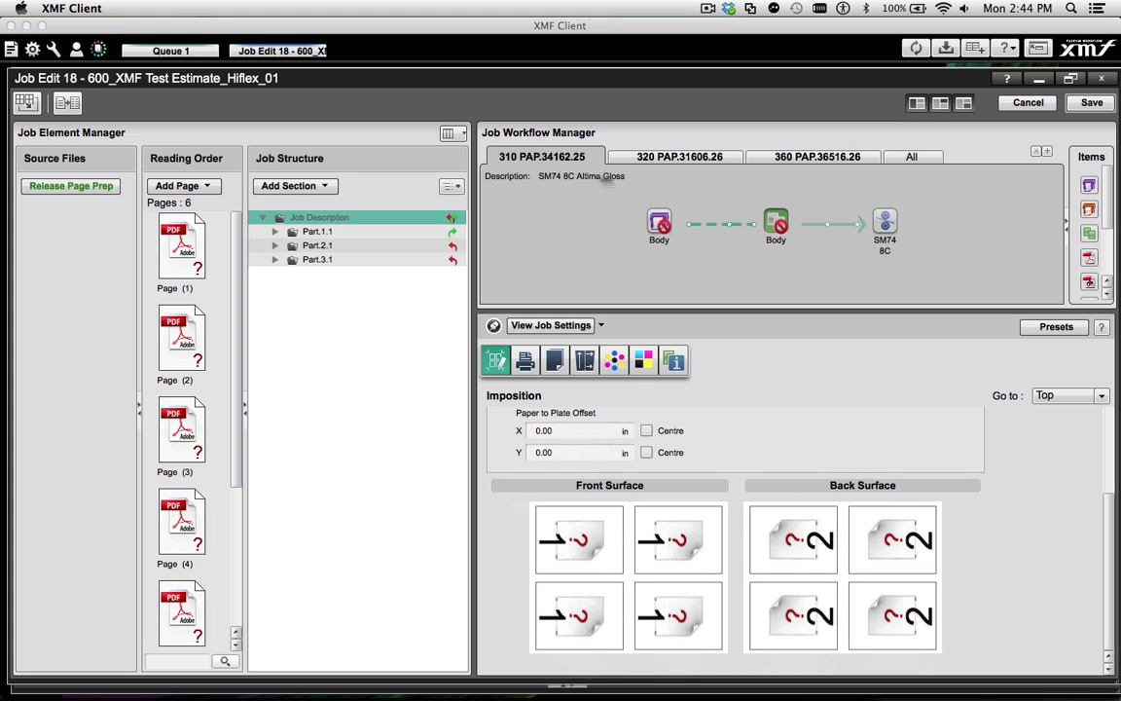
left_click(682, 156)
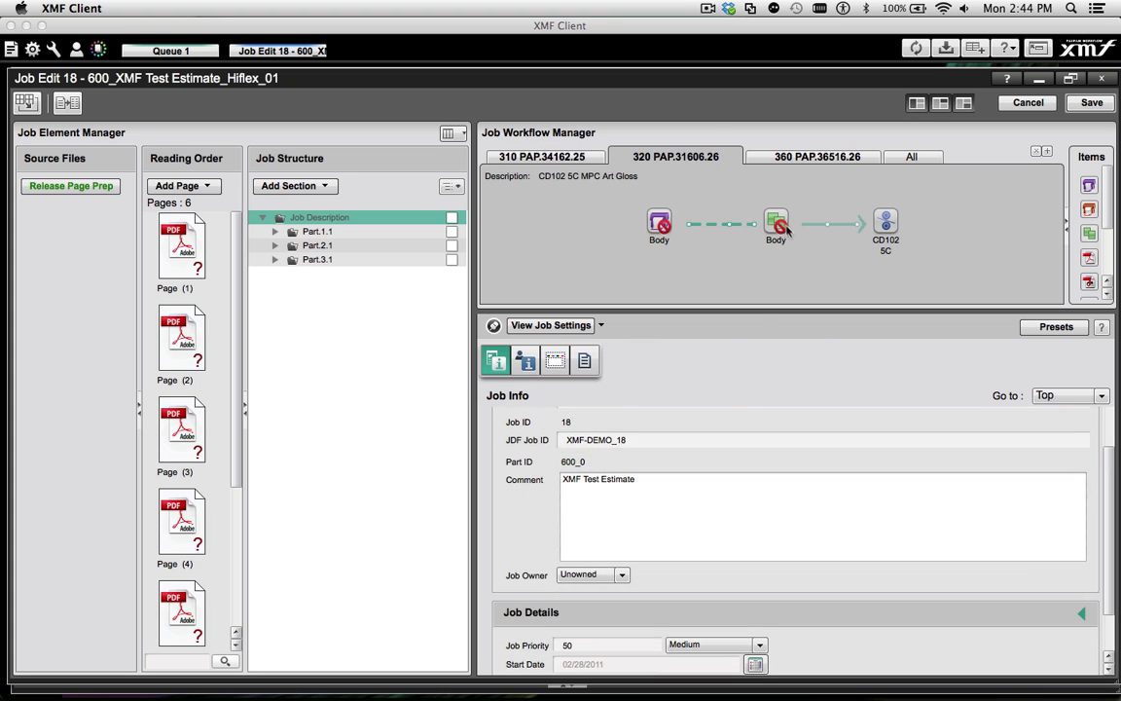
left_click(784, 226)
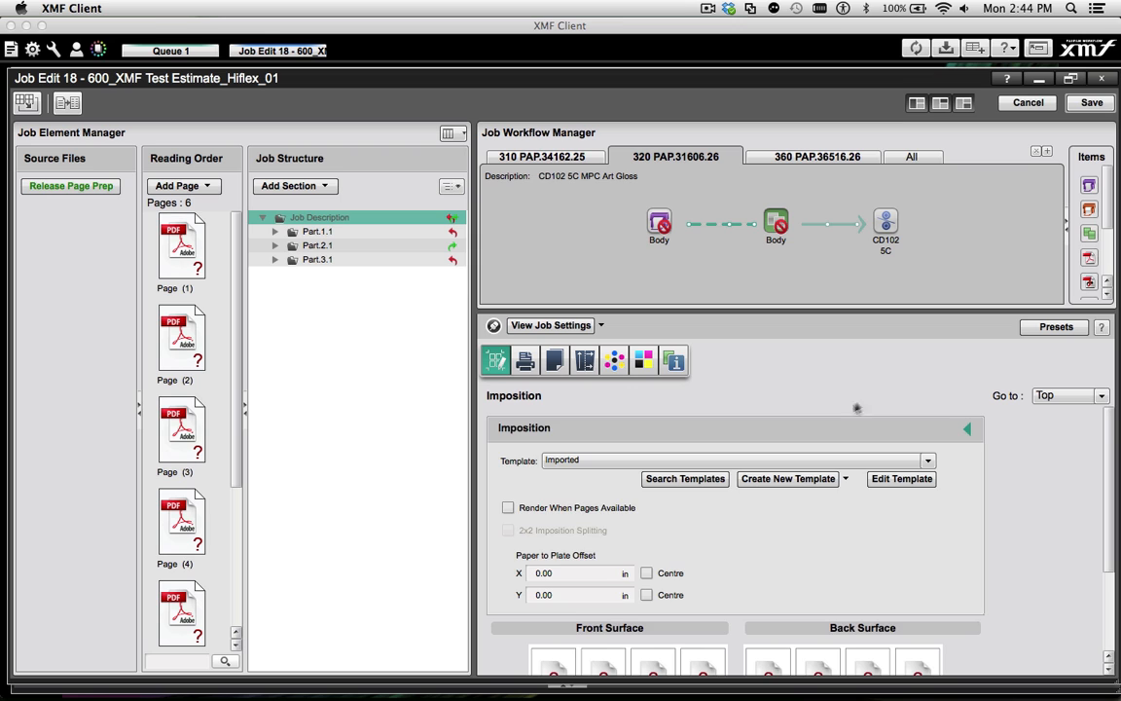
scroll(857, 409, "down", 3)
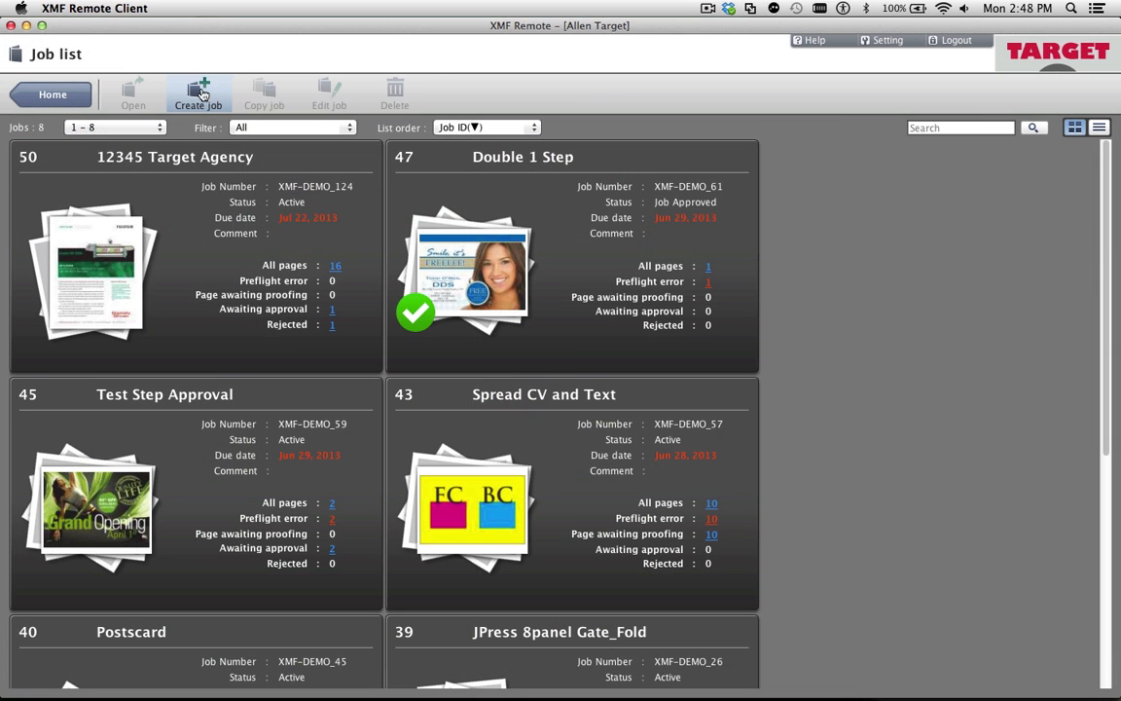
Create a job in XMF Remote for Target Agency, named Farm News Vol 1 No, with 8 total pages
left_click(198, 95)
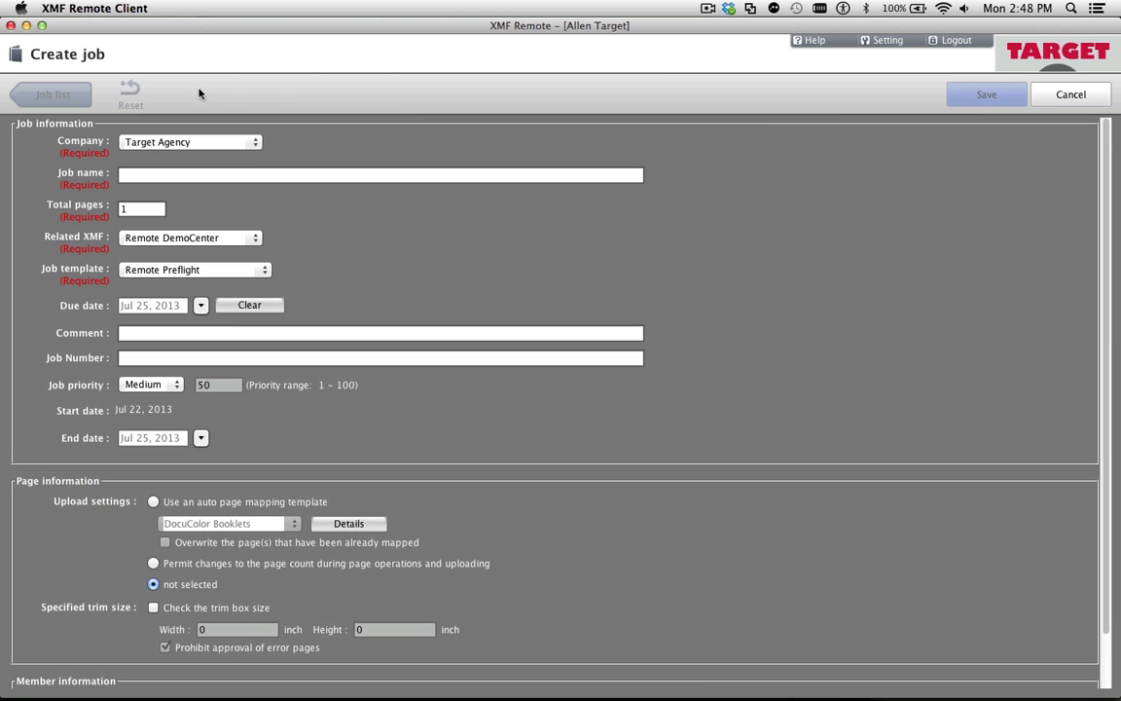
left_click(150, 174)
type("Farm News Vol 1 No")
key("Tab")
type("8")
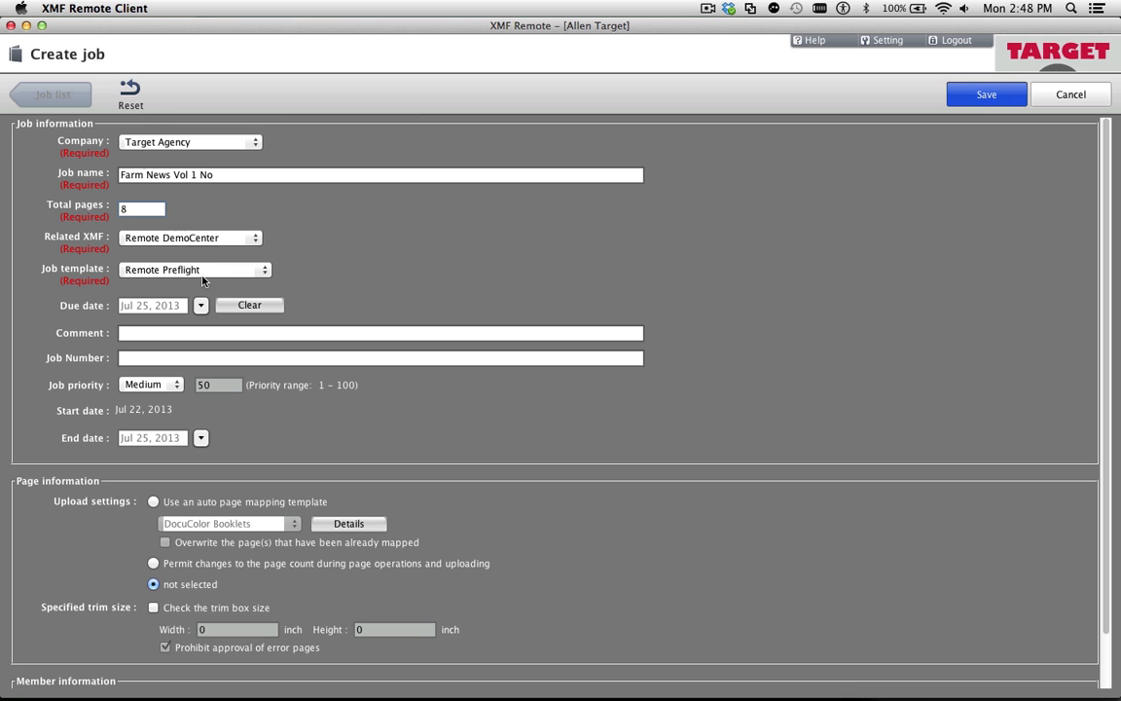
Set template Remote Tabloid, due date Jul 29, 2013, High priority, trim box check and Target Team group, and save the job with both mail notifications
left_click(204, 277)
left_click(190, 282)
left_click(201, 305)
left_click(160, 438)
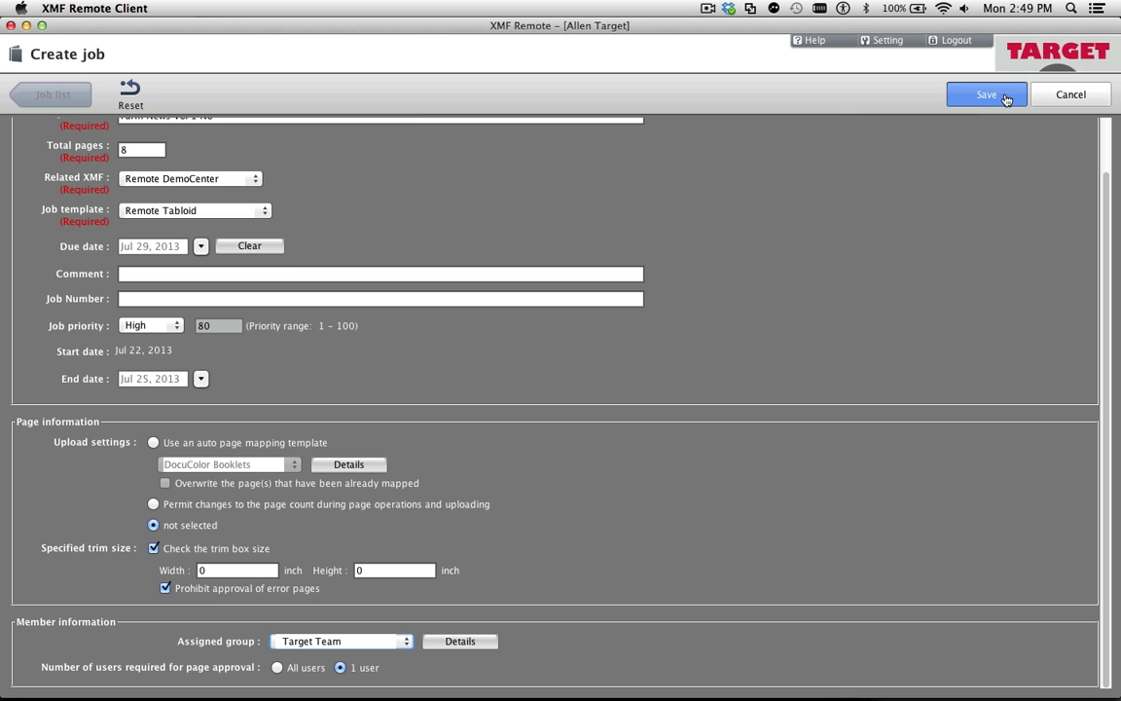
left_click(1007, 97)
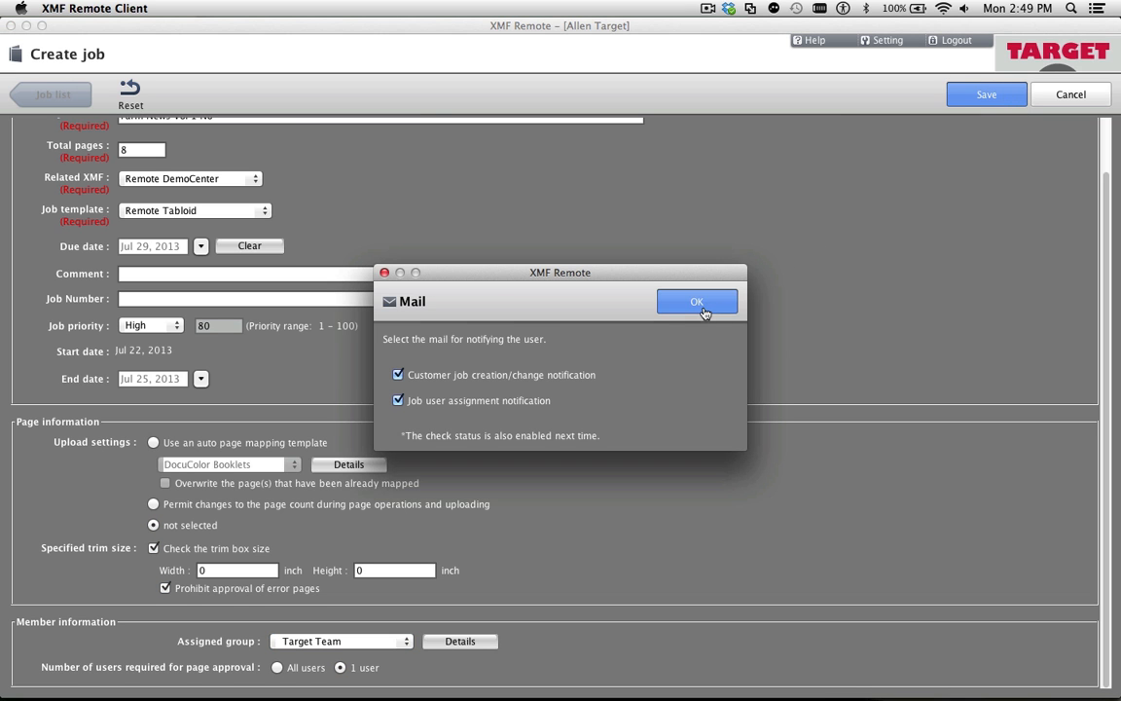
left_click(705, 312)
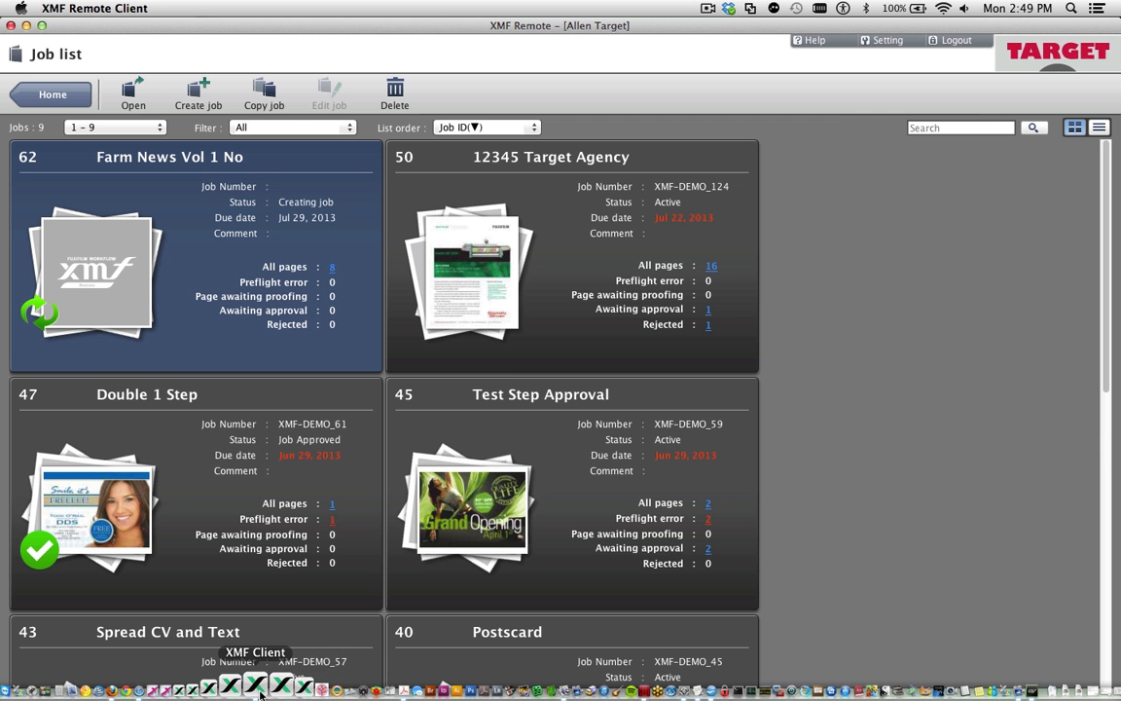
Switch to XMF Client and view the Farm News Vol 1 No job's front and back surface imposition
left_click(255, 687)
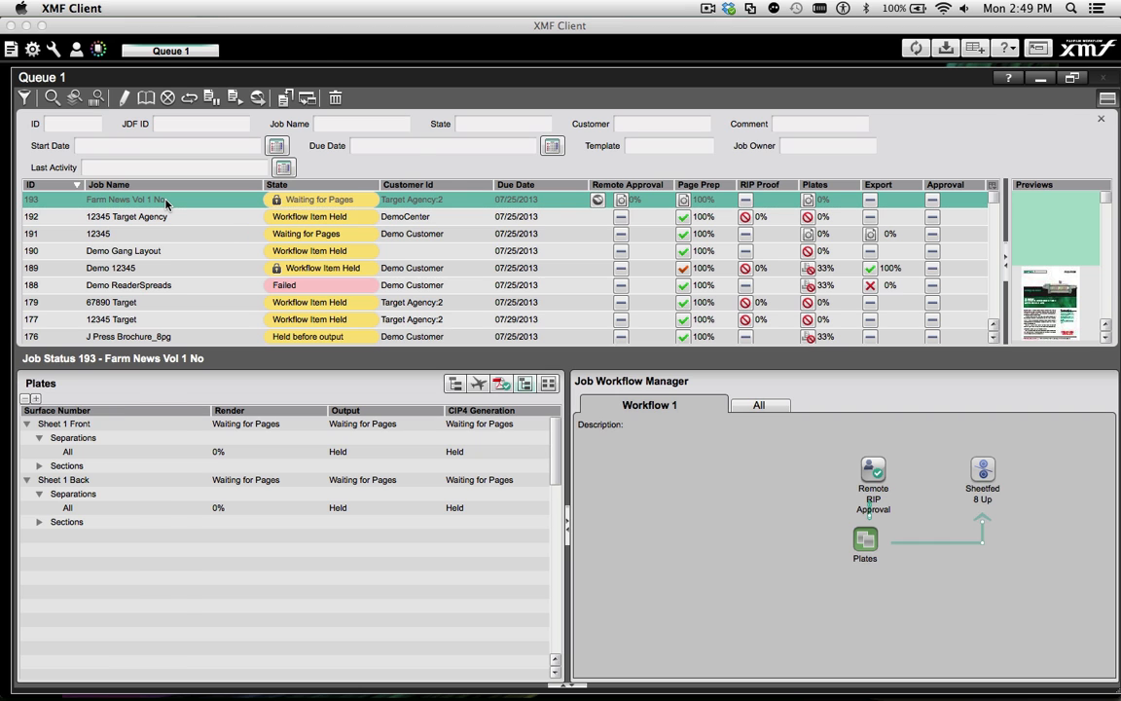
double_click(165, 201)
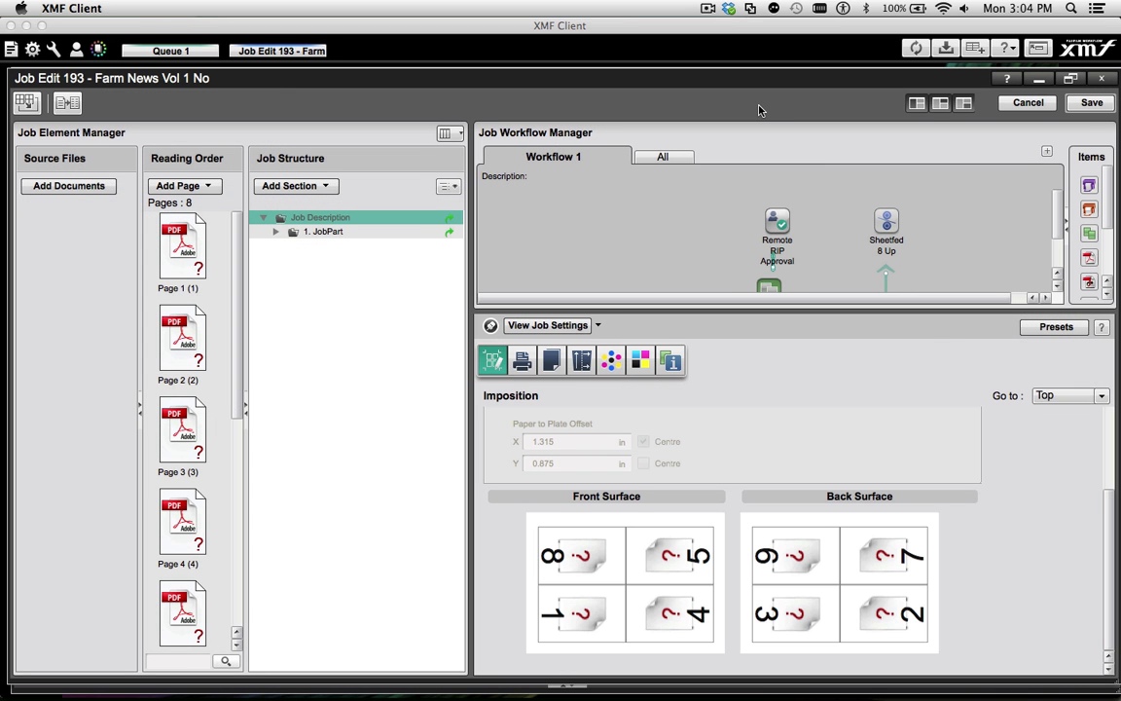
left_click(1037, 83)
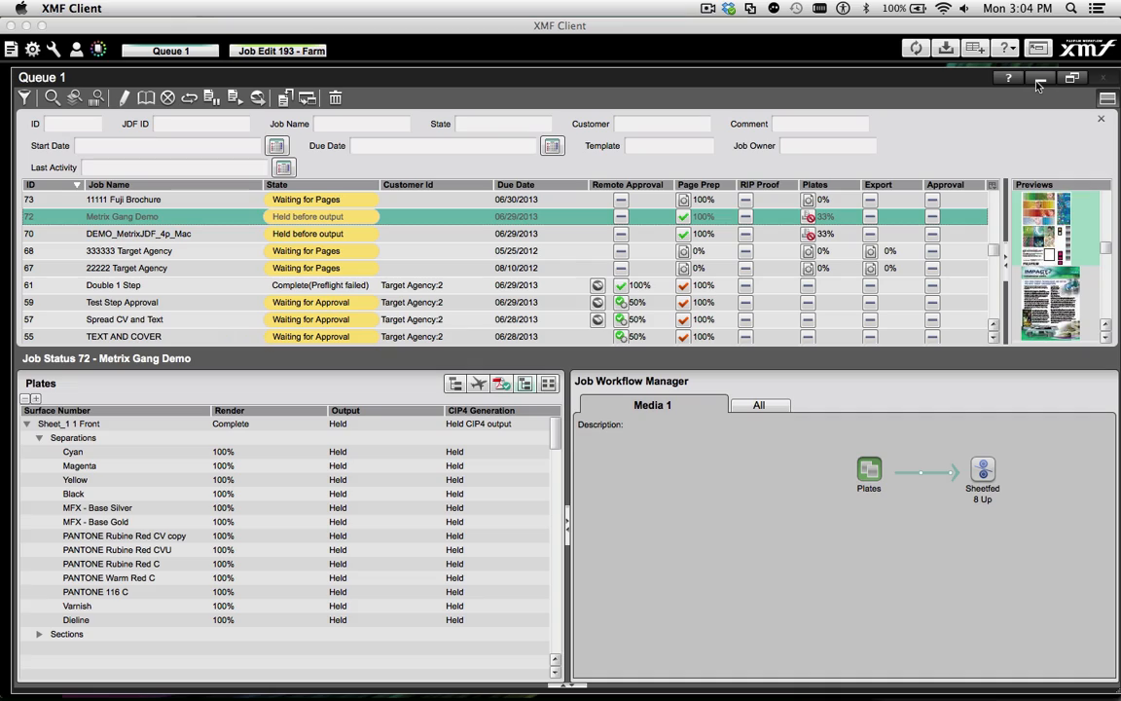
Open the Metrix Gang Demo job from the queue, view its Plates workflow item, and return to the queue
double_click(115, 217)
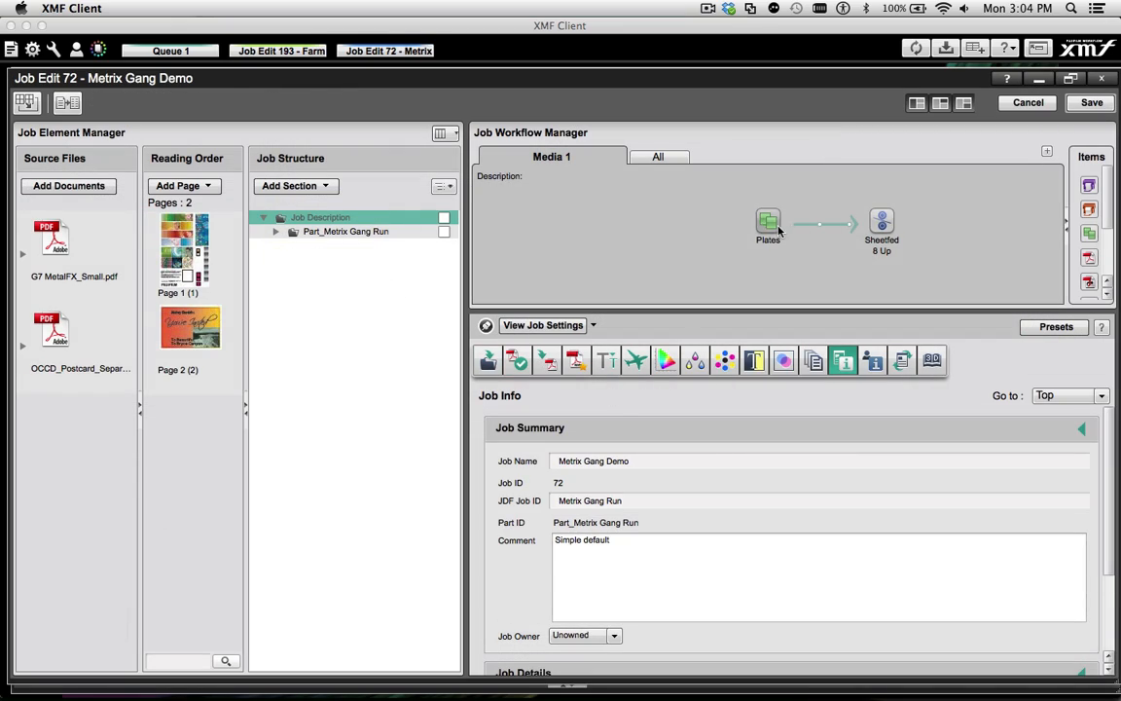
left_click(778, 229)
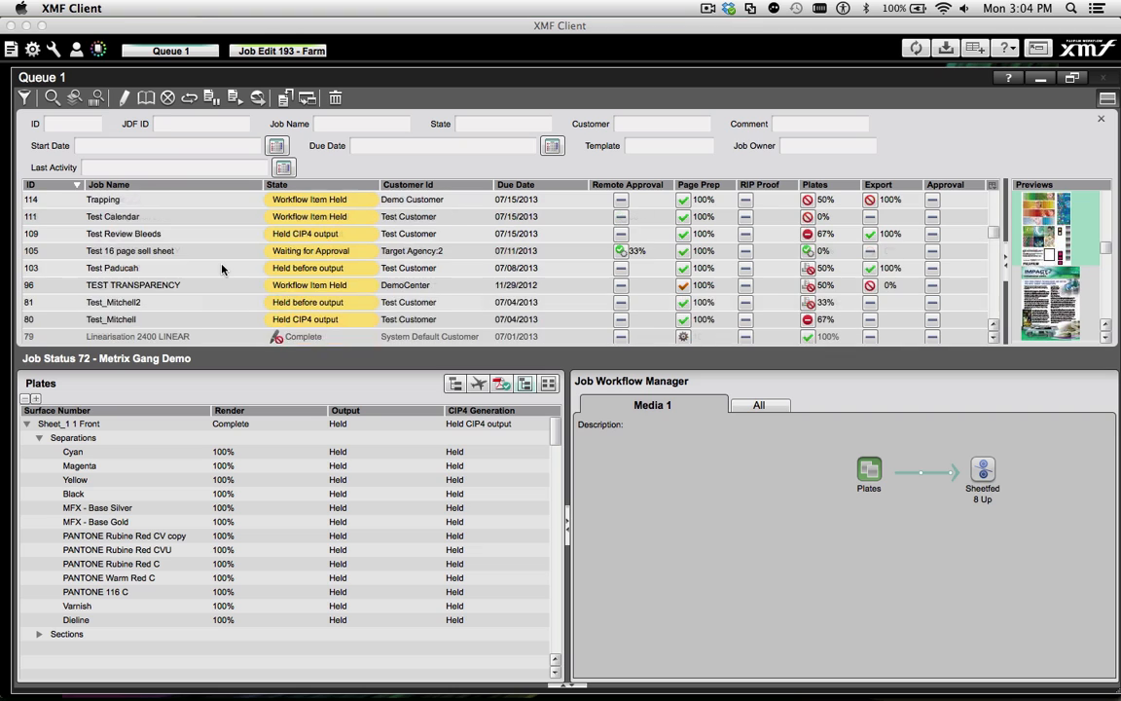
scroll(222, 269, "up", 10)
left_click(11, 50)
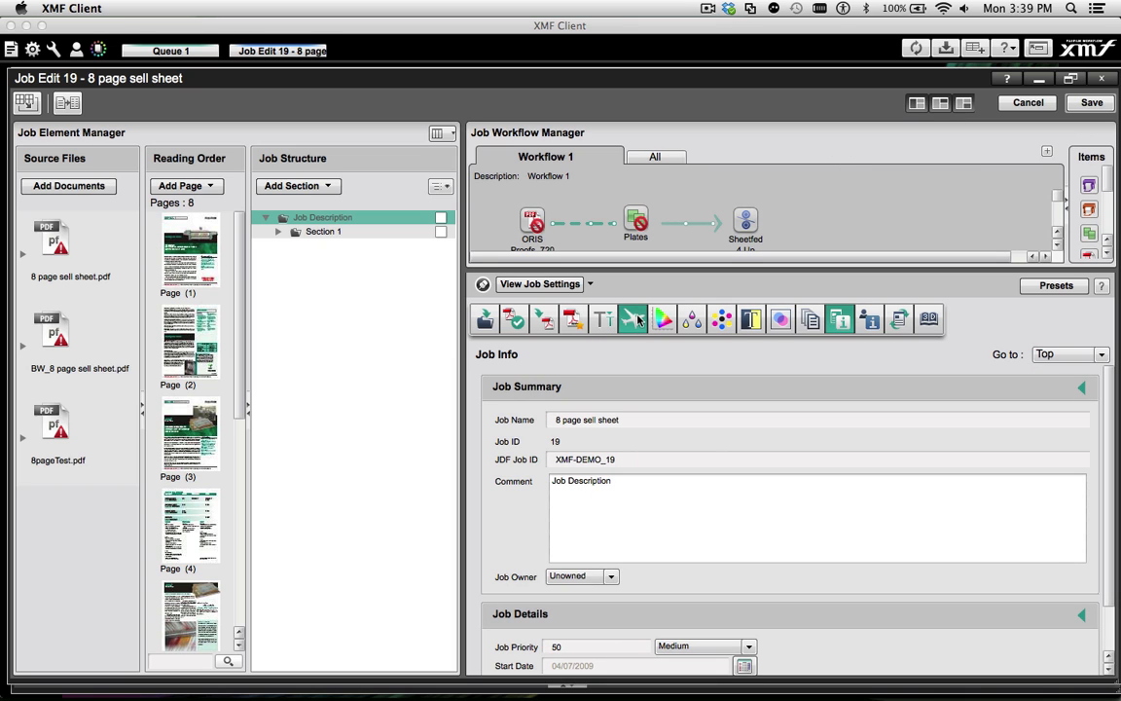
In the 8 page sell sheet job's preflight settings, select the PDF_X-4 Enfocus profile and add the Convert Color to CMYK action
left_click(635, 321)
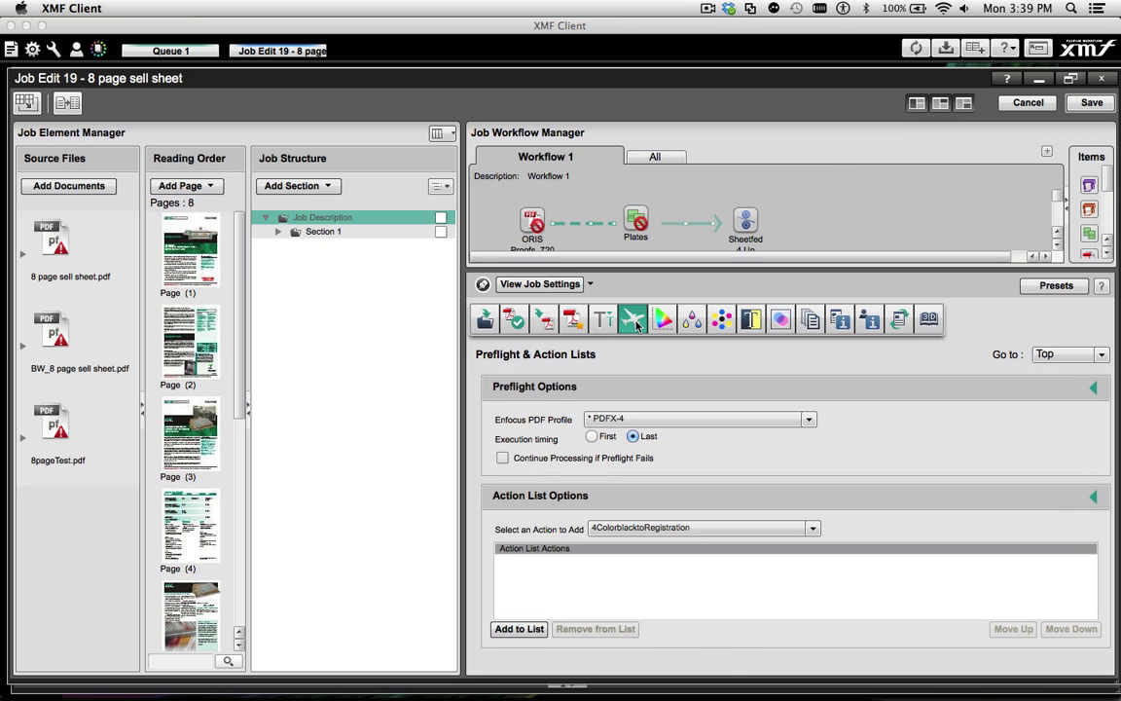
left_click(633, 420)
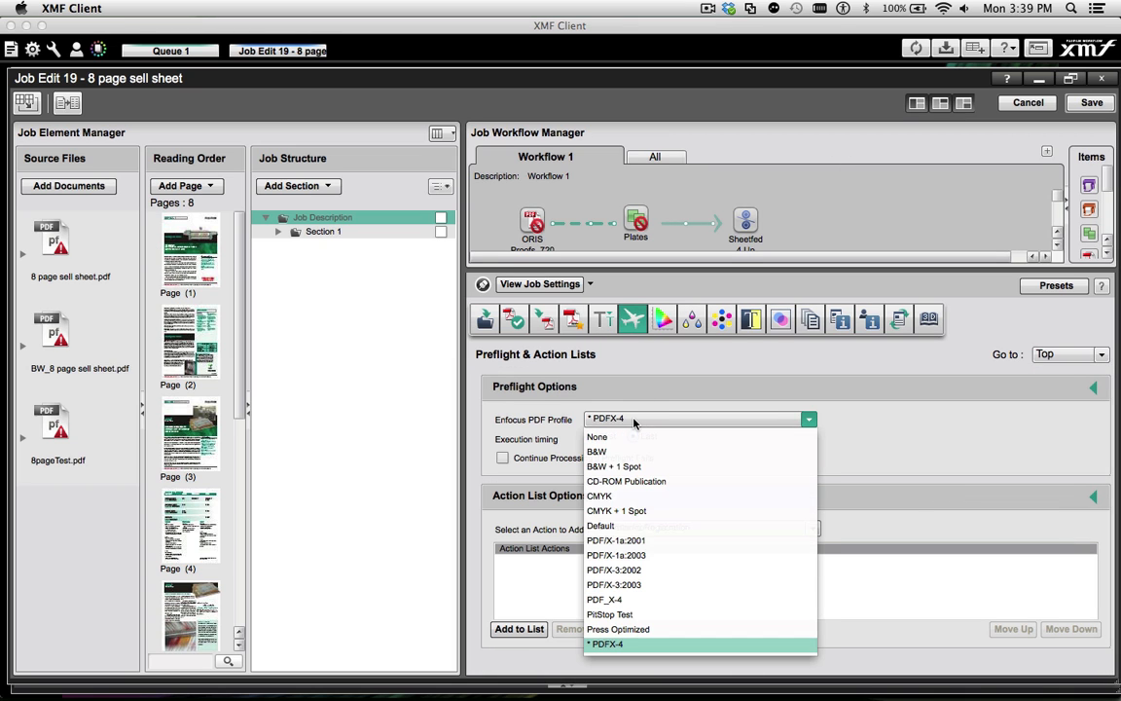
left_click(617, 601)
left_click(655, 527)
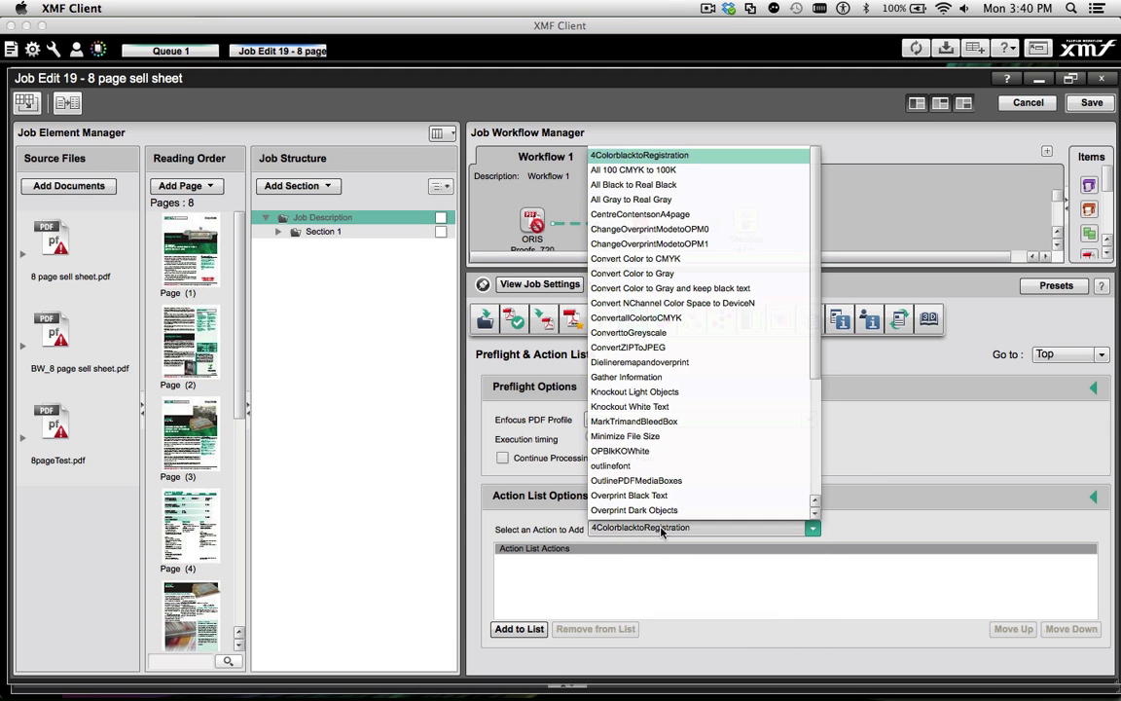
left_click(691, 184)
left_click(518, 629)
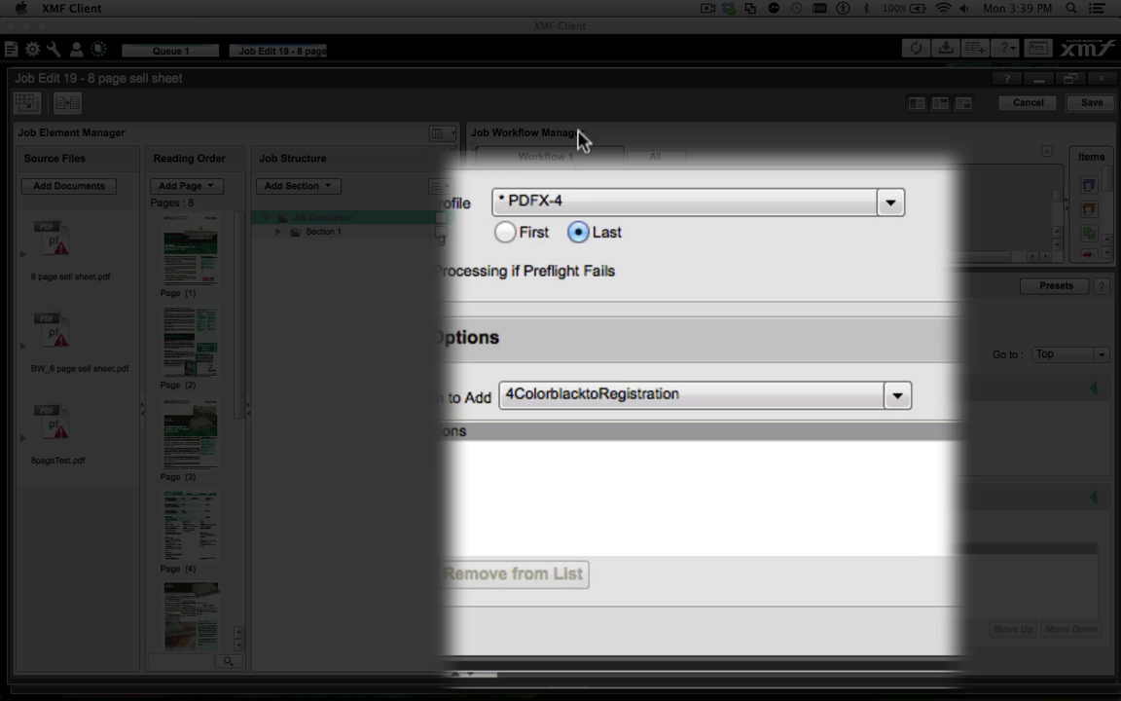
left_click(638, 419)
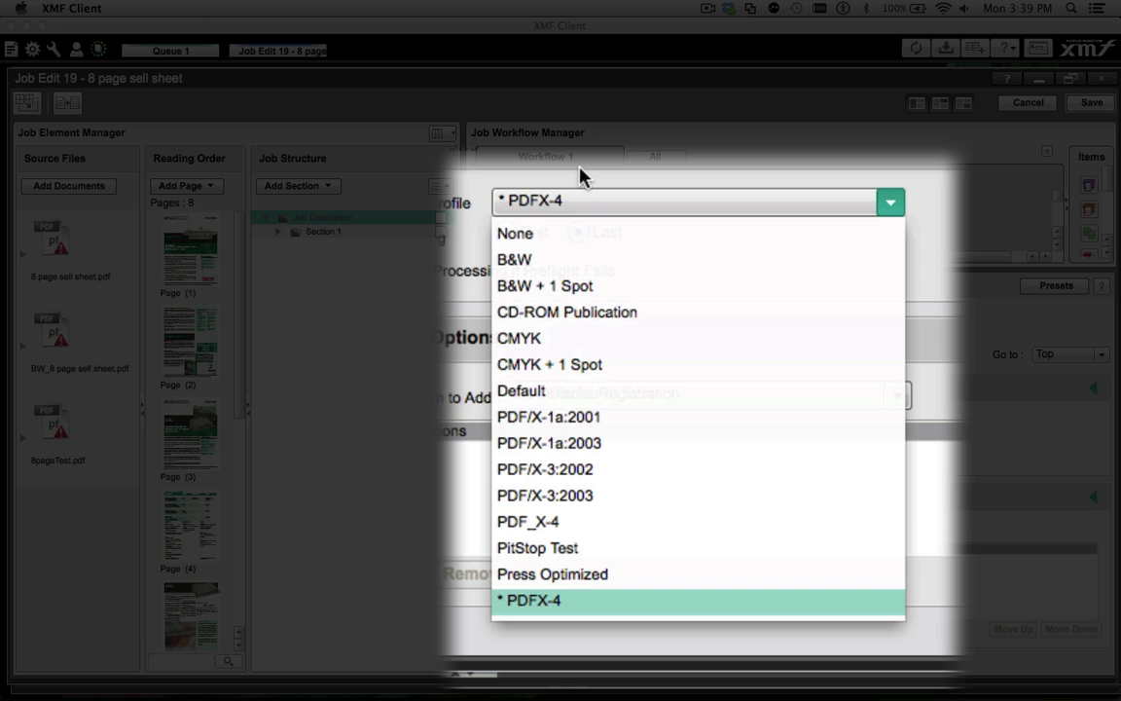
left_click(546, 522)
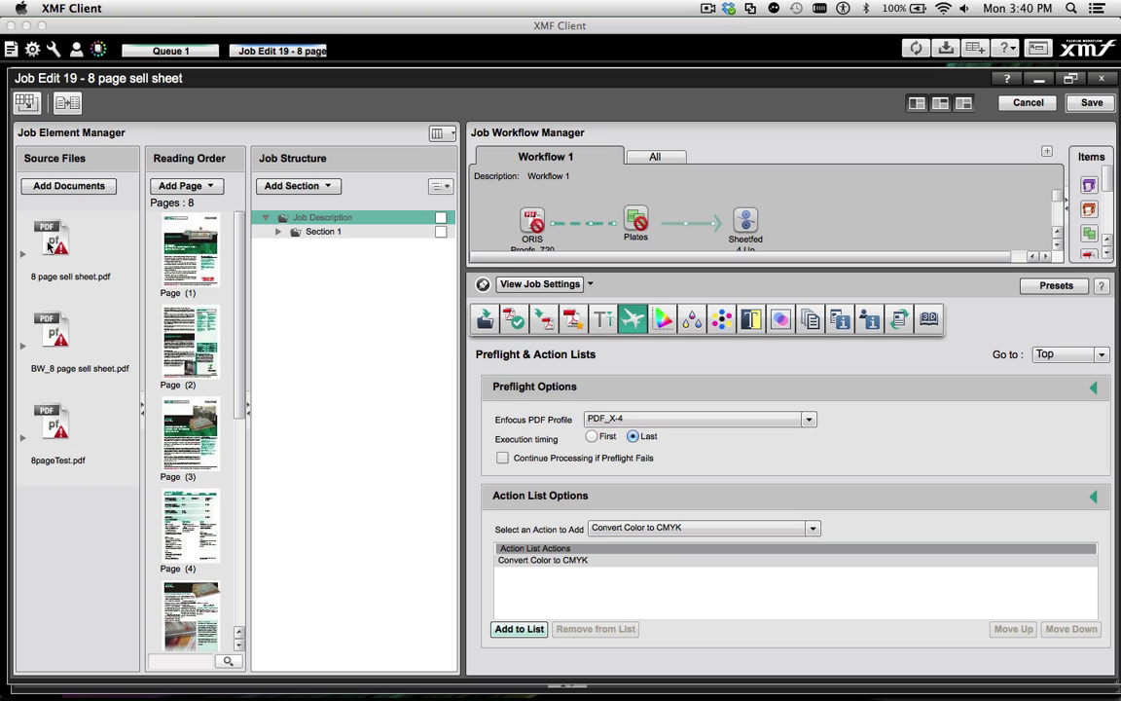
Open the preflight report with document for 8 page sell sheet.pdf and inspect the invalid characters error in Acrobat at 400% zoom
right_click(48, 247)
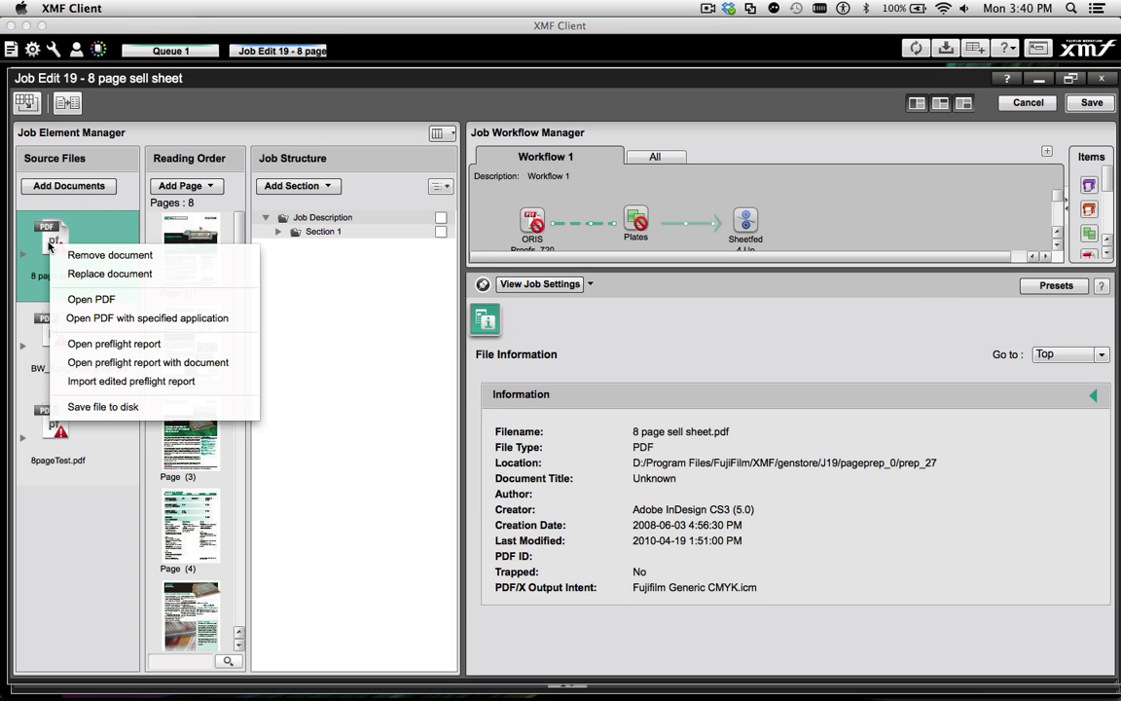
left_click(109, 362)
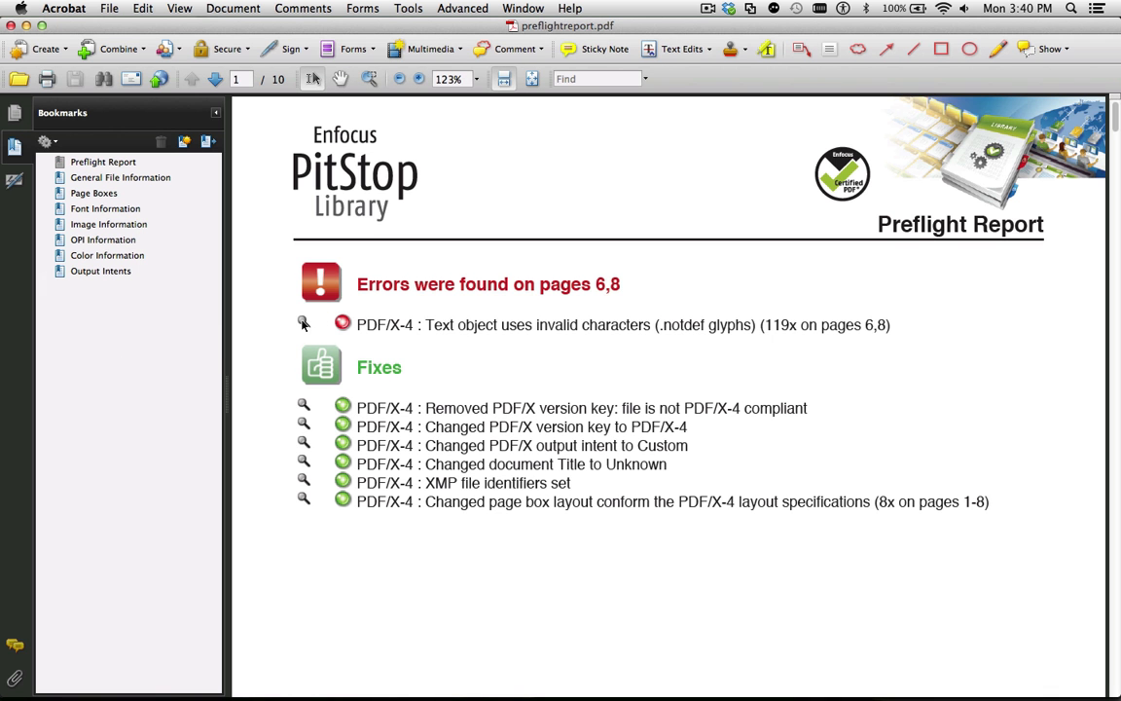
left_click(303, 324)
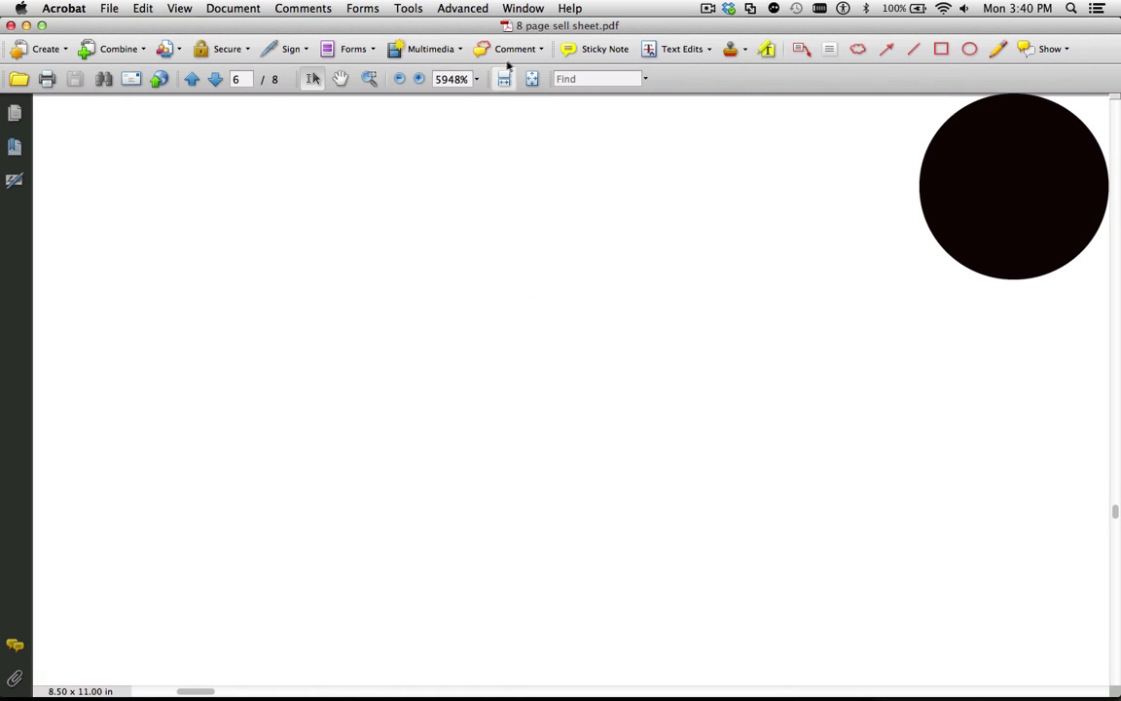
left_click(477, 79)
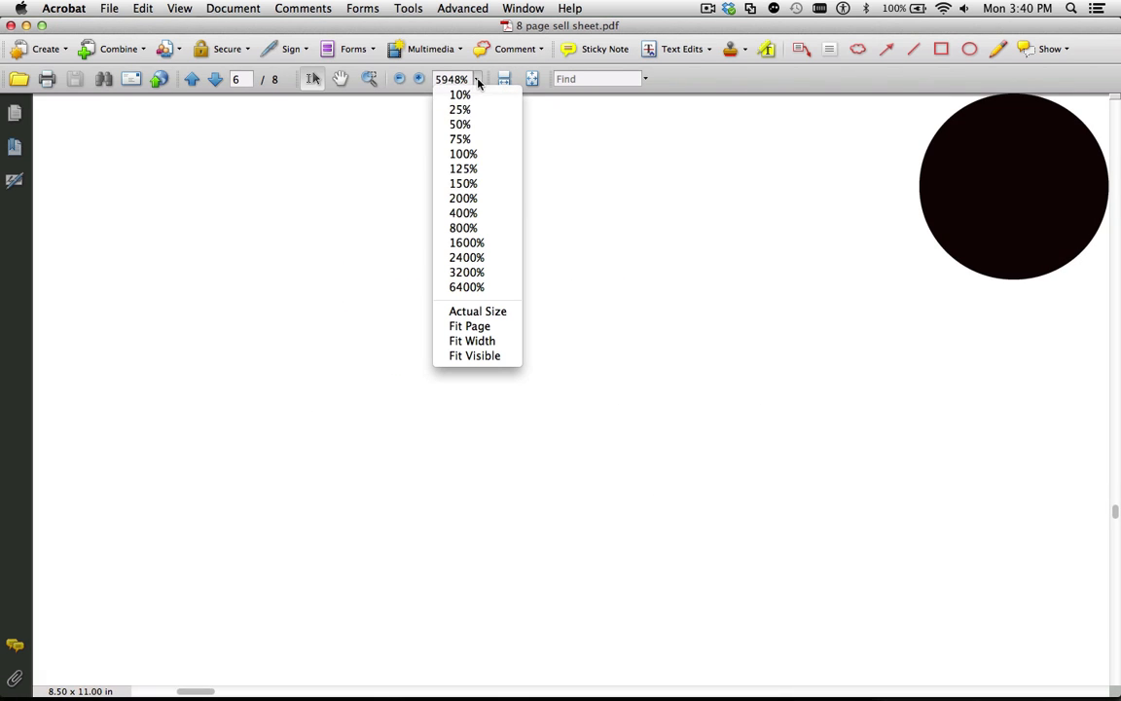
left_click(478, 212)
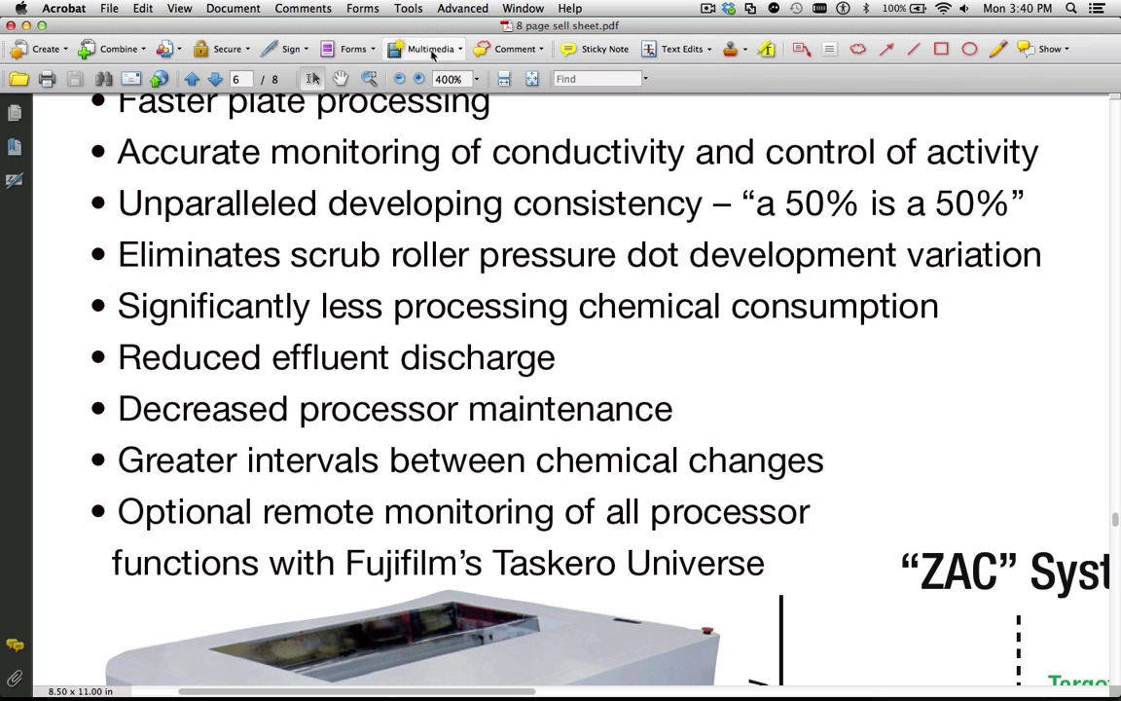
Activate the TouchUp Text Tool on the PDF, return to XMF Client and import the edited preflight report for 8 page sell sheet.pdf
left_click(407, 8)
mouse_move(467, 65)
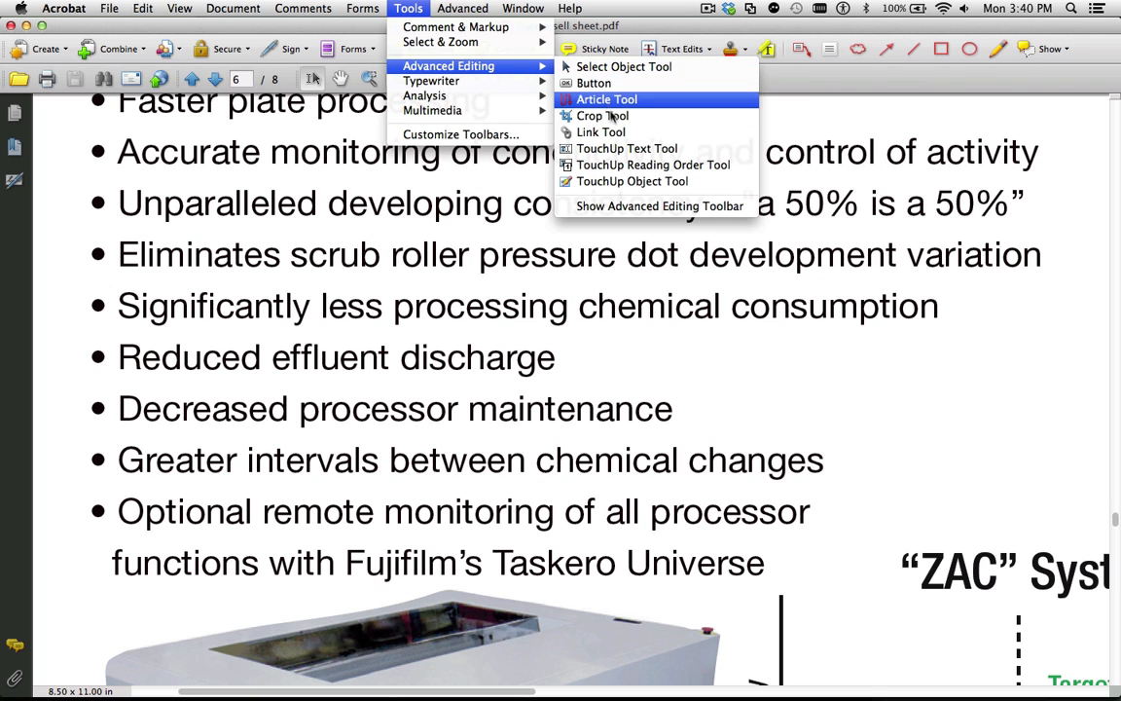
left_click(623, 149)
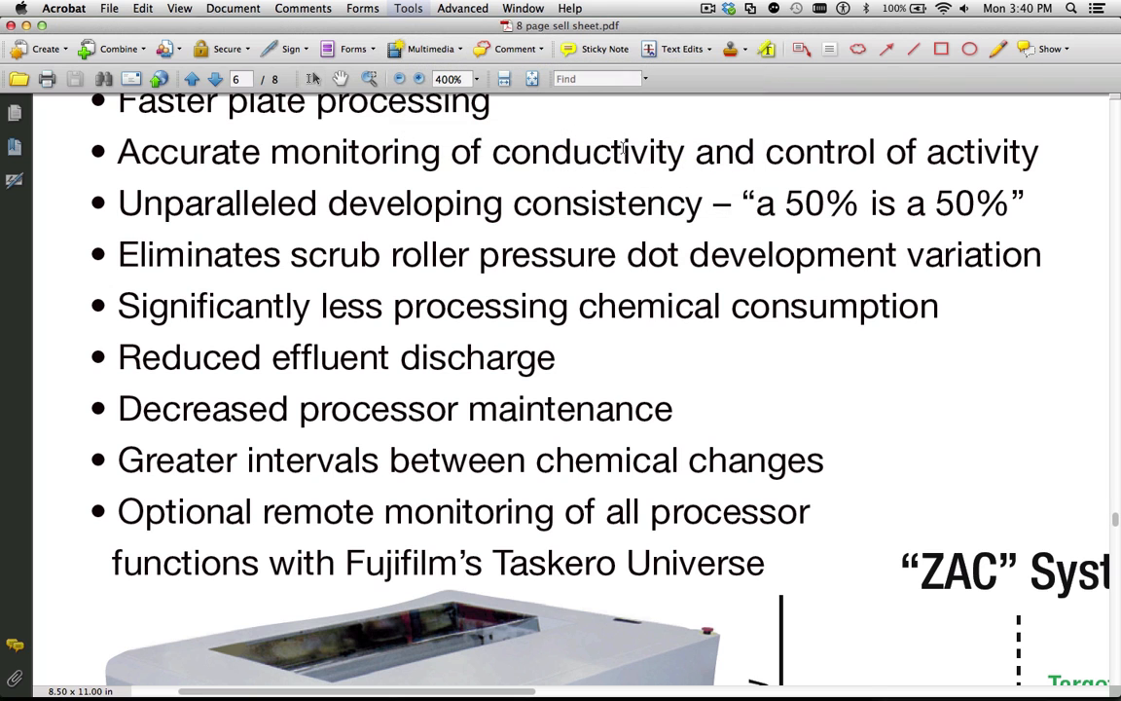
left_click(109, 8)
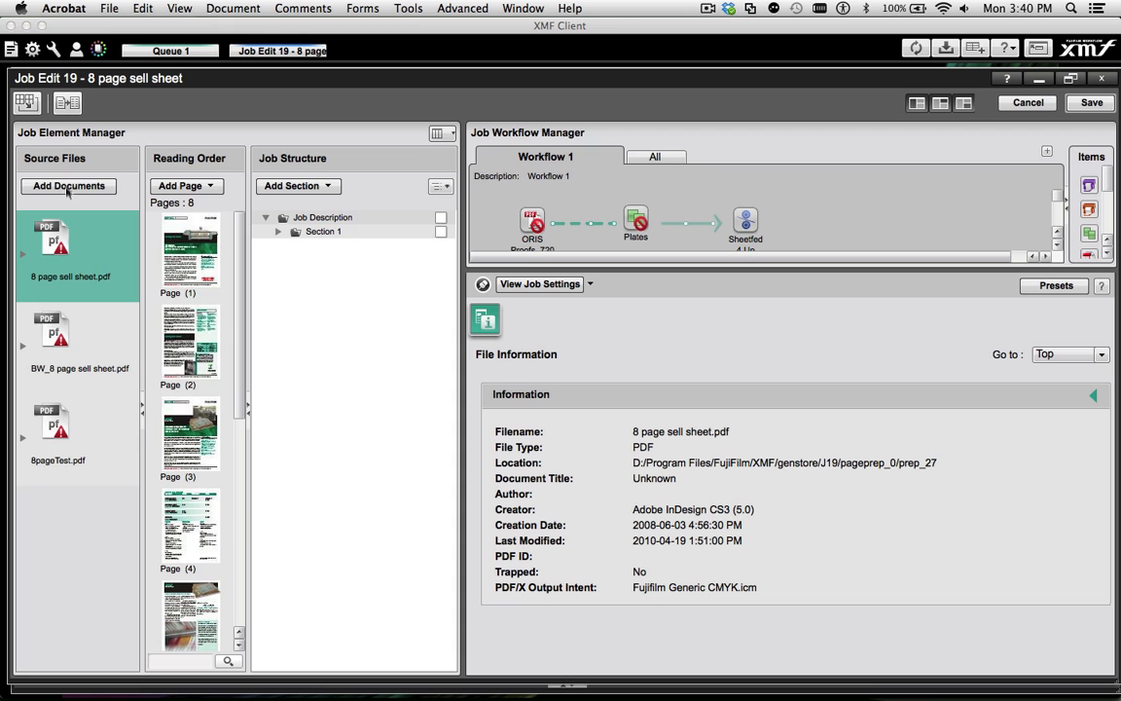
right_click(56, 230)
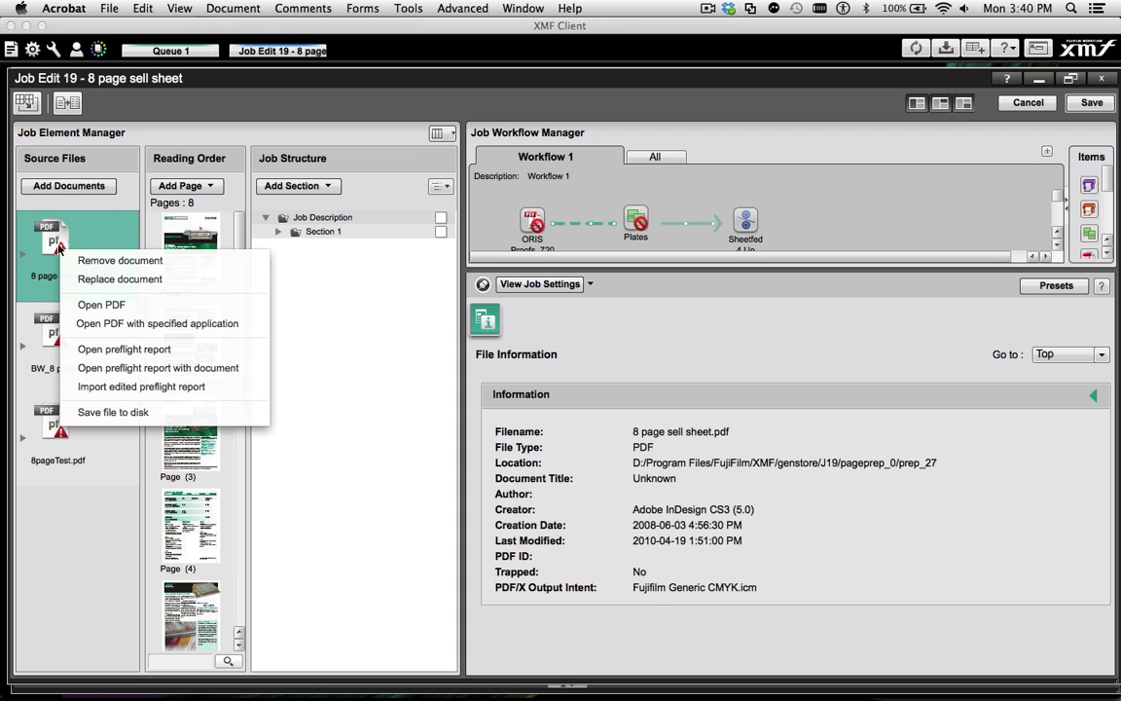
left_click(103, 386)
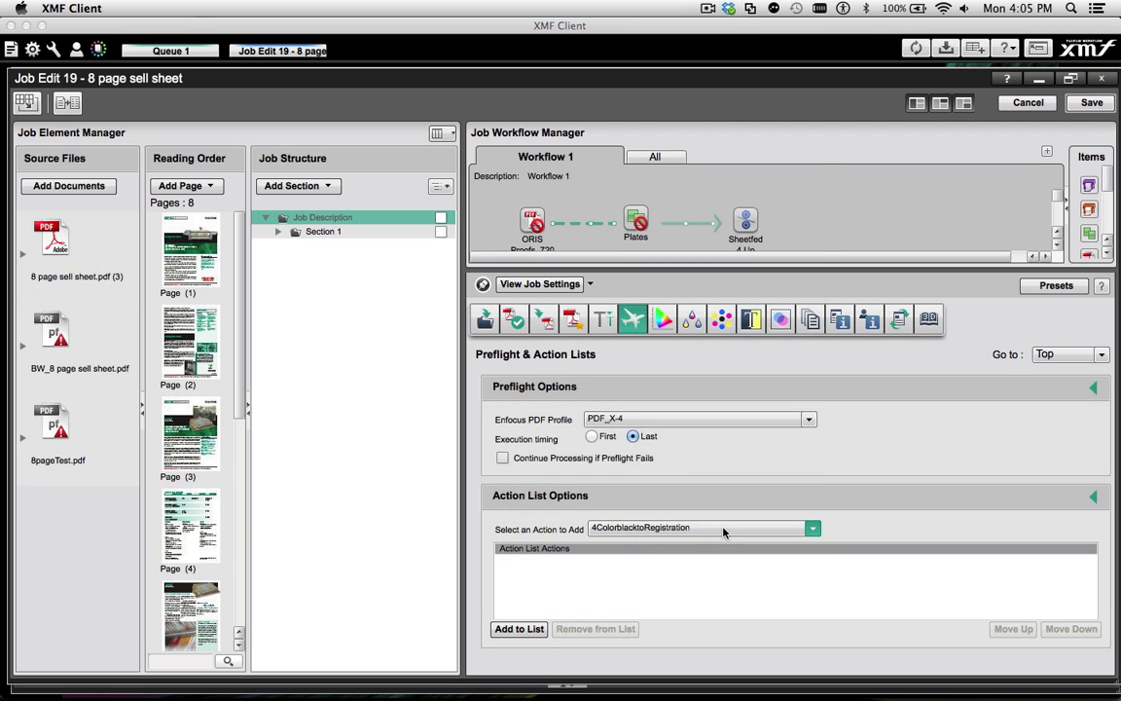
Add the Remap All to CMYK + Gray action to the job's preflight action list
left_click(726, 529)
scroll(813, 420, "down", 3)
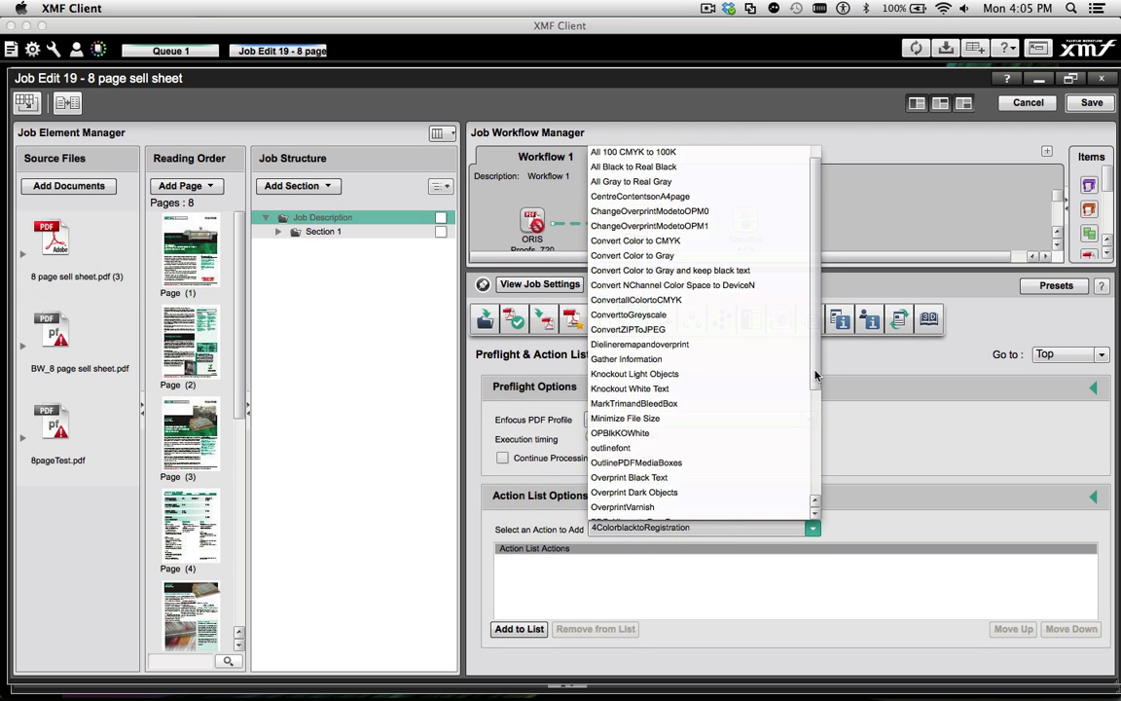
left_click_drag(812, 420, 811, 479)
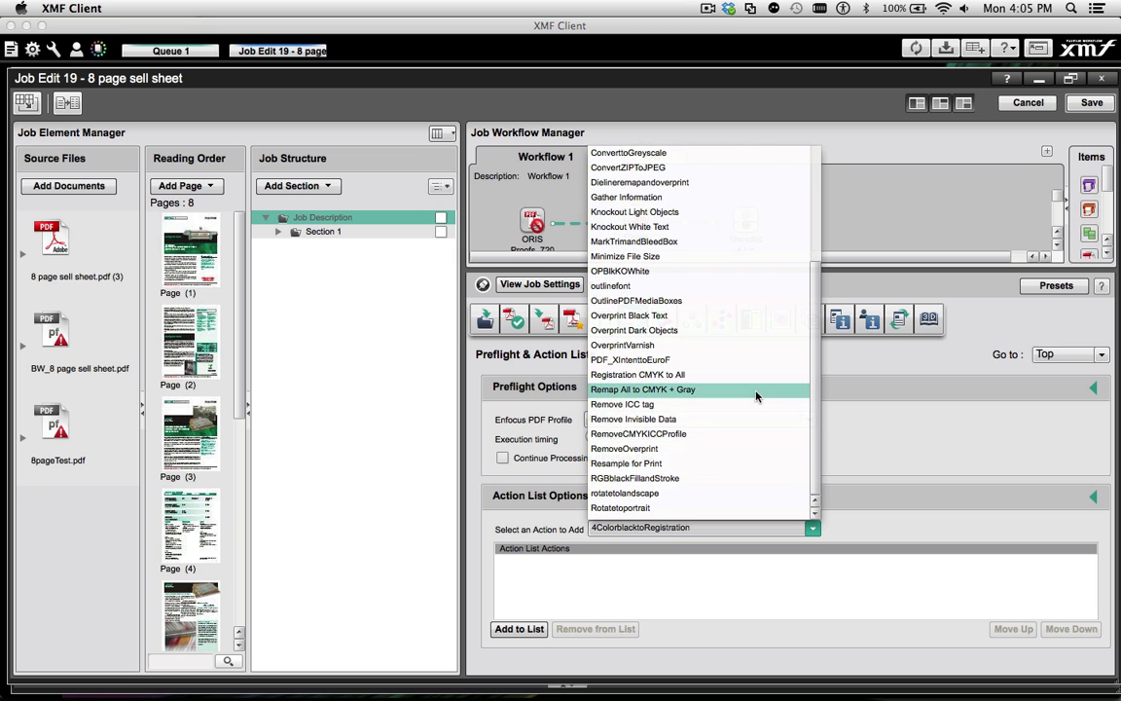
left_click(682, 389)
left_click(519, 629)
Add the Remove ICC tag and Knockout Light Objects actions to the preflight action list
left_click(698, 529)
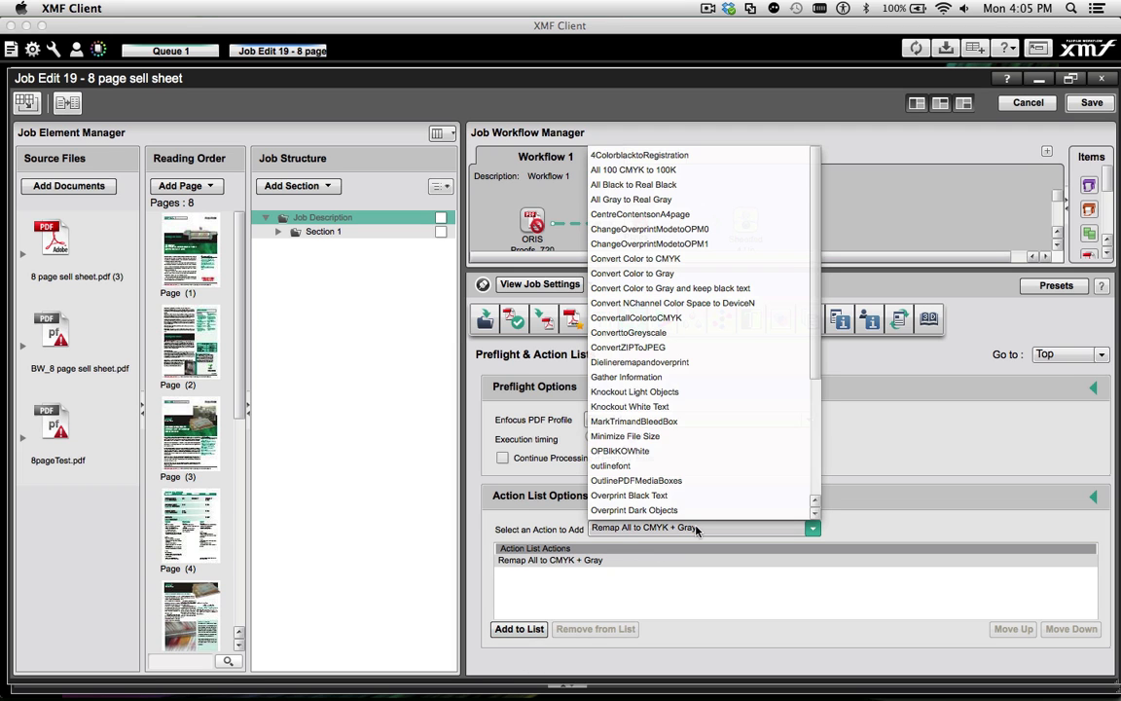
left_click_drag(814, 369, 814, 485)
left_click(720, 405)
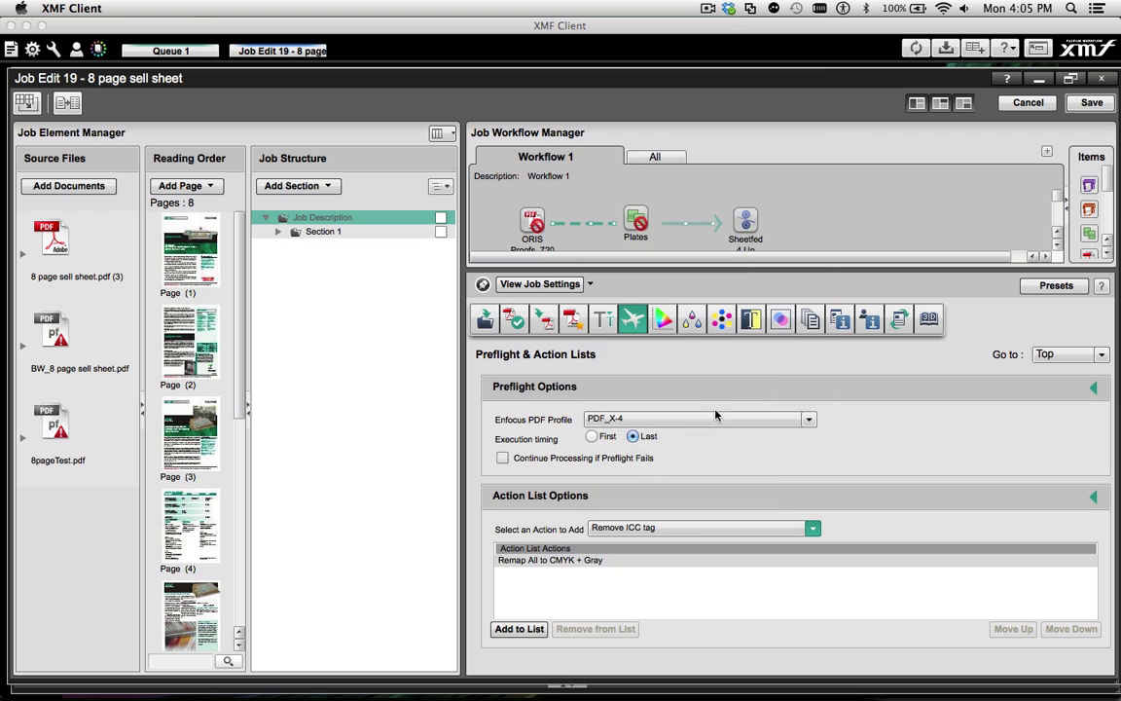
left_click(518, 629)
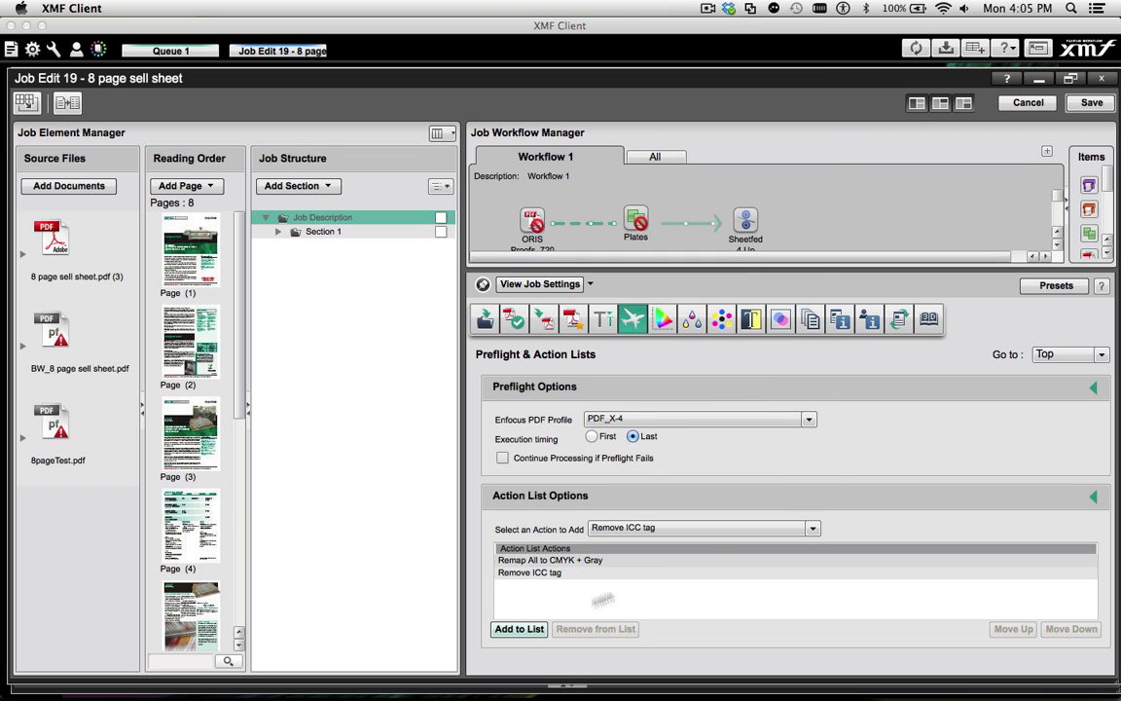
left_click(808, 527)
left_click(681, 354)
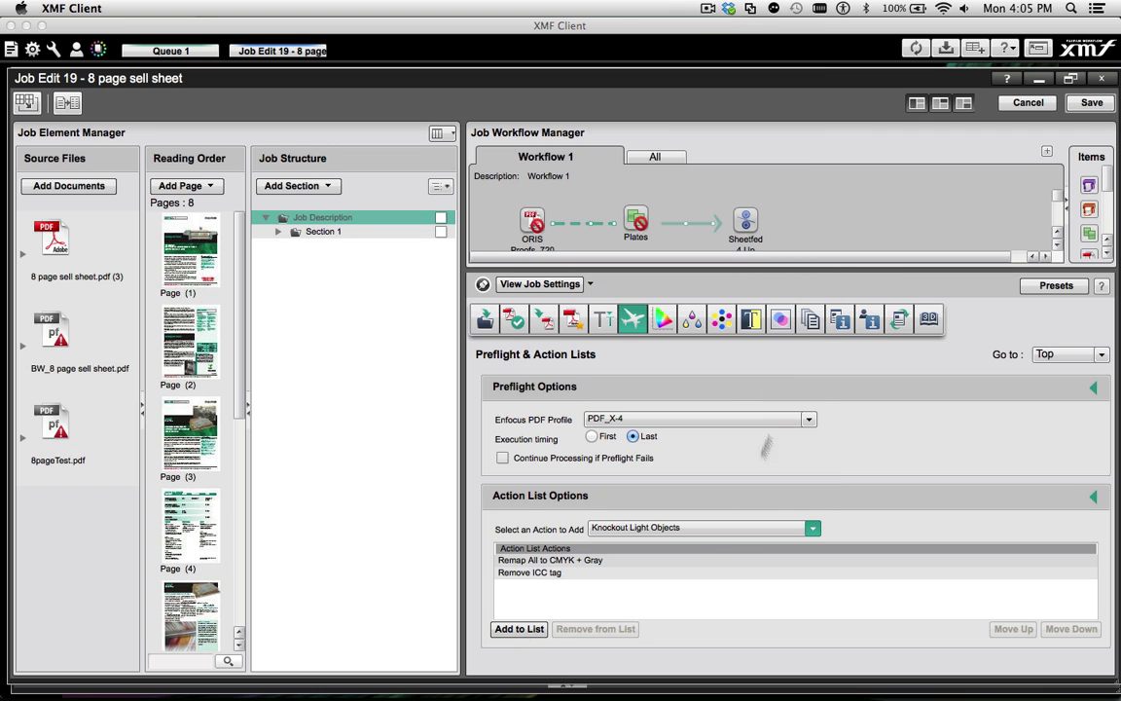
left_click(526, 629)
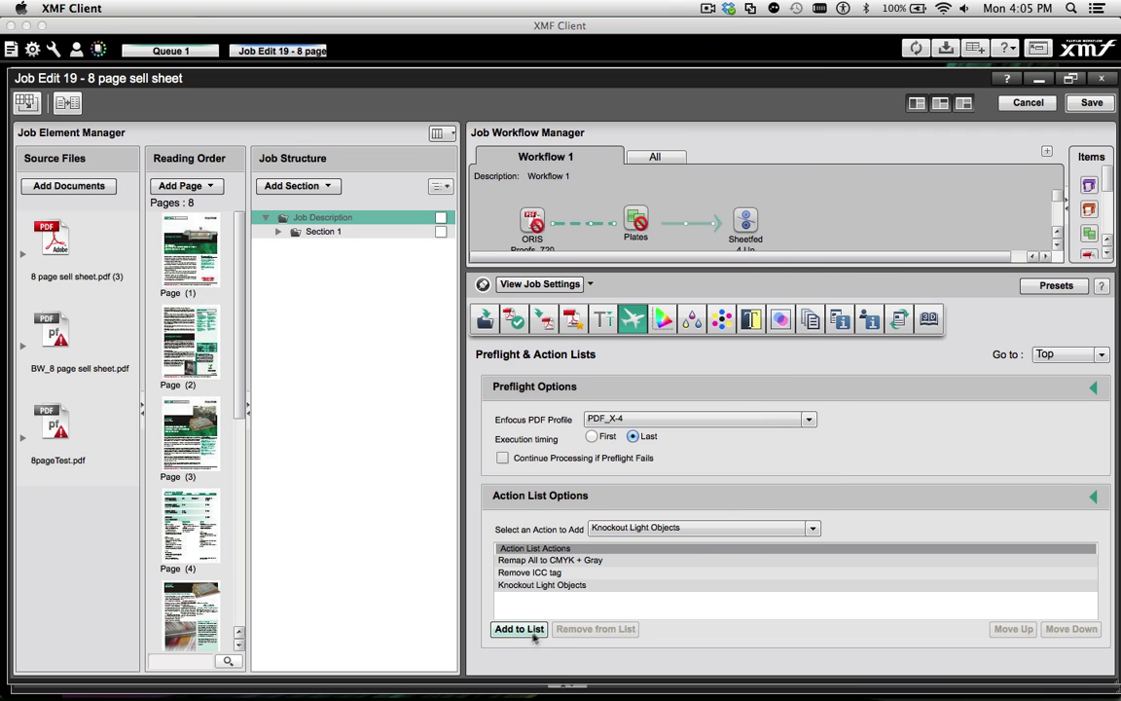
Add the Resample for Print action and reorder the list to Remove ICC tag, Remap All to CMYK + Gray, Resample for Print, Knockout Light Objects
left_click(811, 527)
scroll(802, 451, "down", 5)
left_click(723, 475)
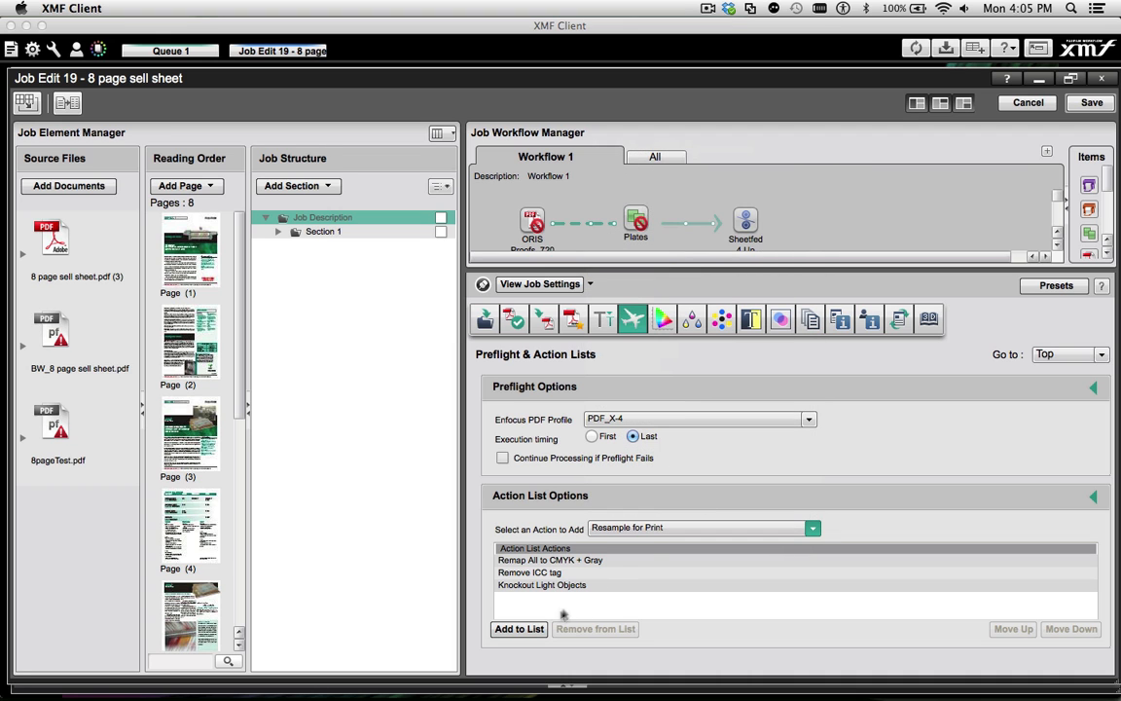
left_click(516, 629)
left_click(557, 597)
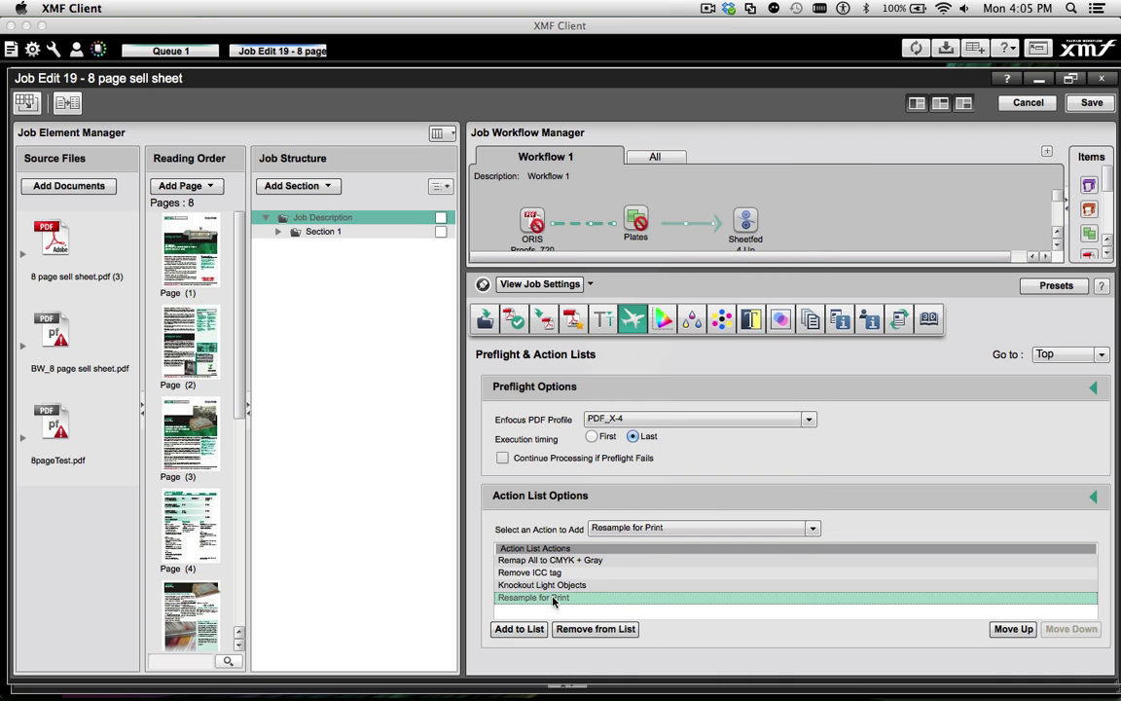
left_click(1006, 630)
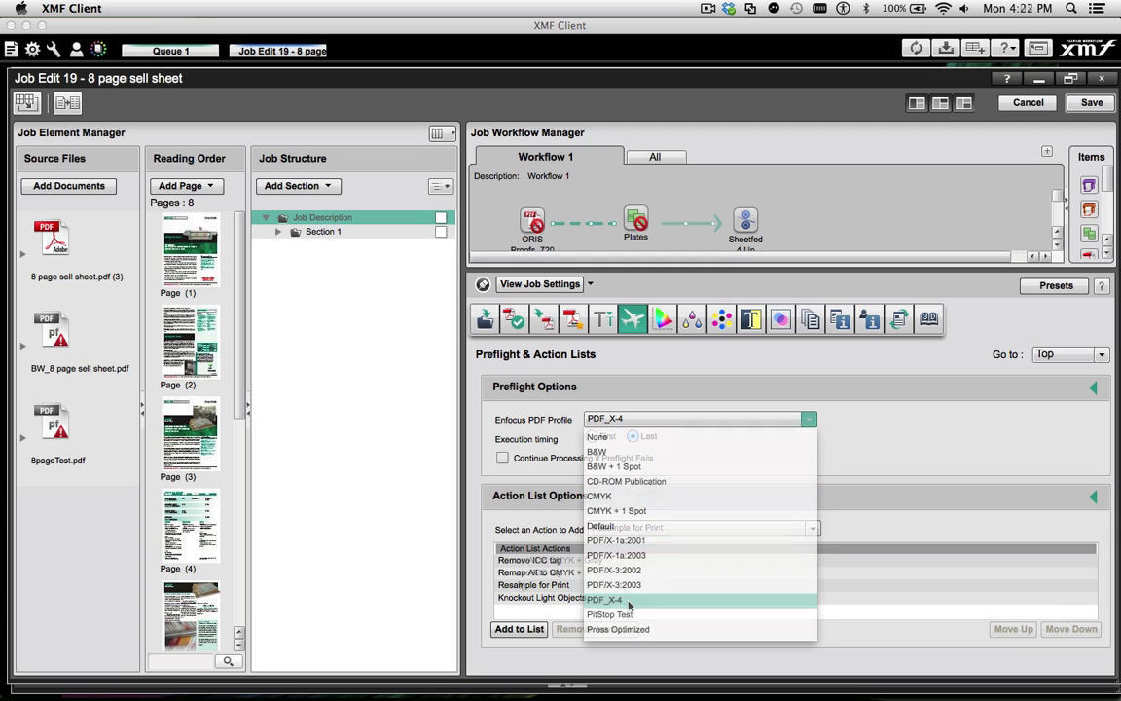
left_click(629, 601)
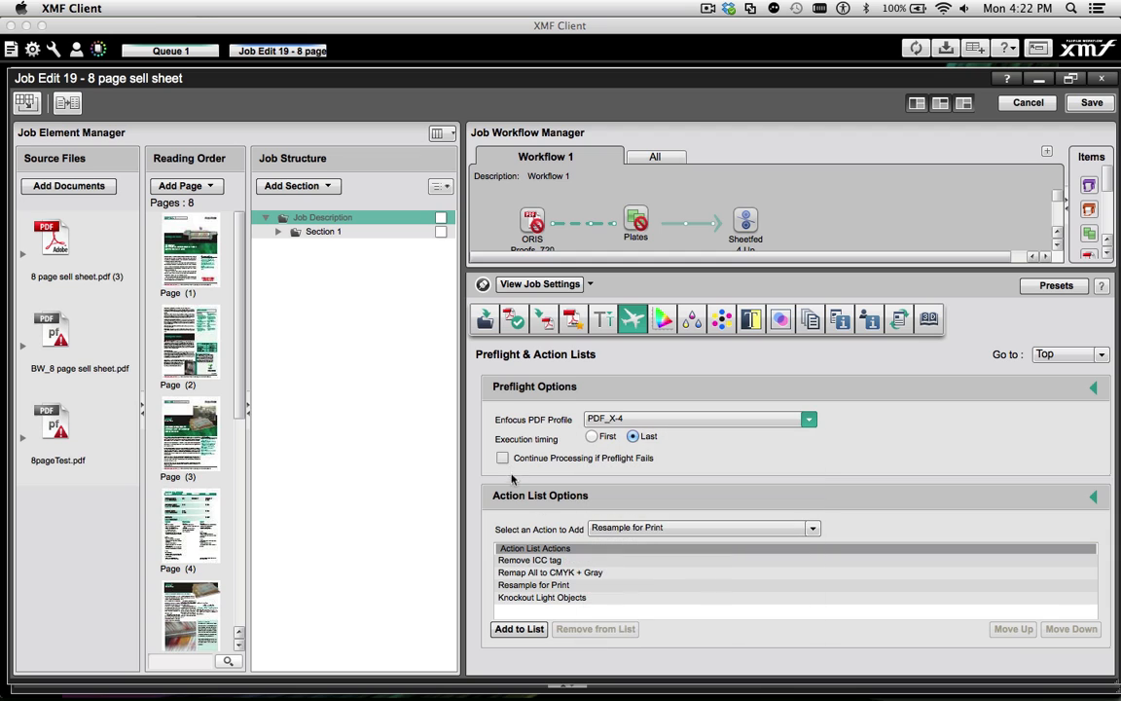
Set preflight to run first and continue processing if it fails, and add the Overprint Black Text action to the list
left_click(503, 459)
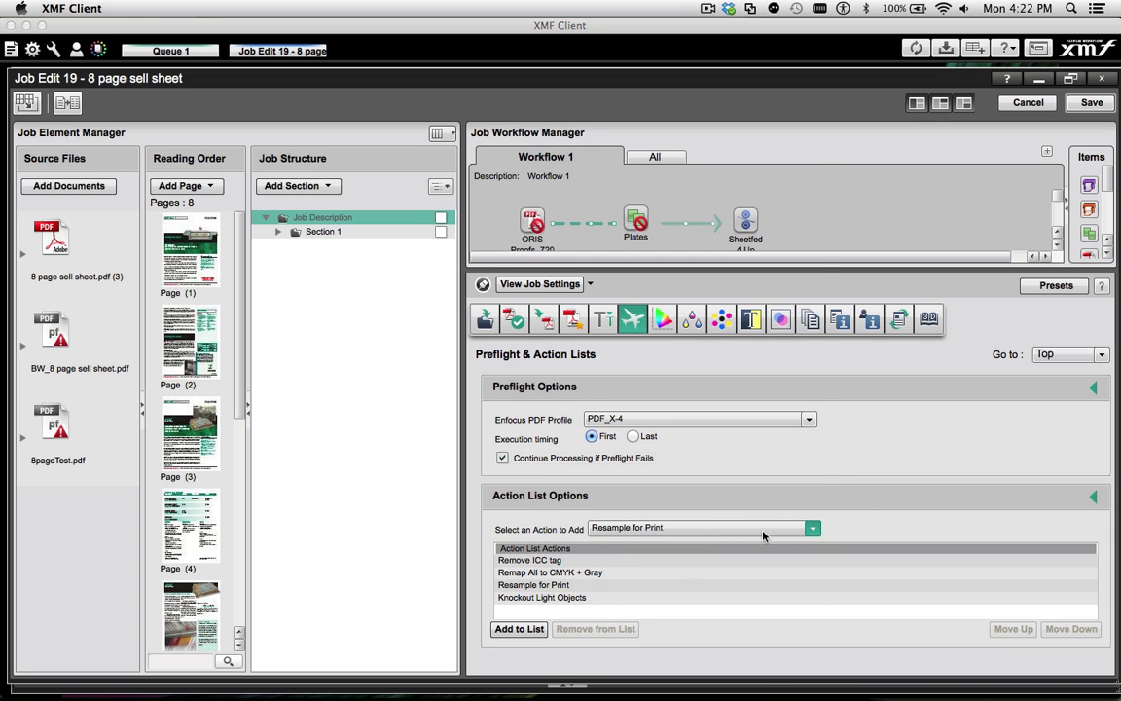
left_click(812, 528)
left_click(720, 480)
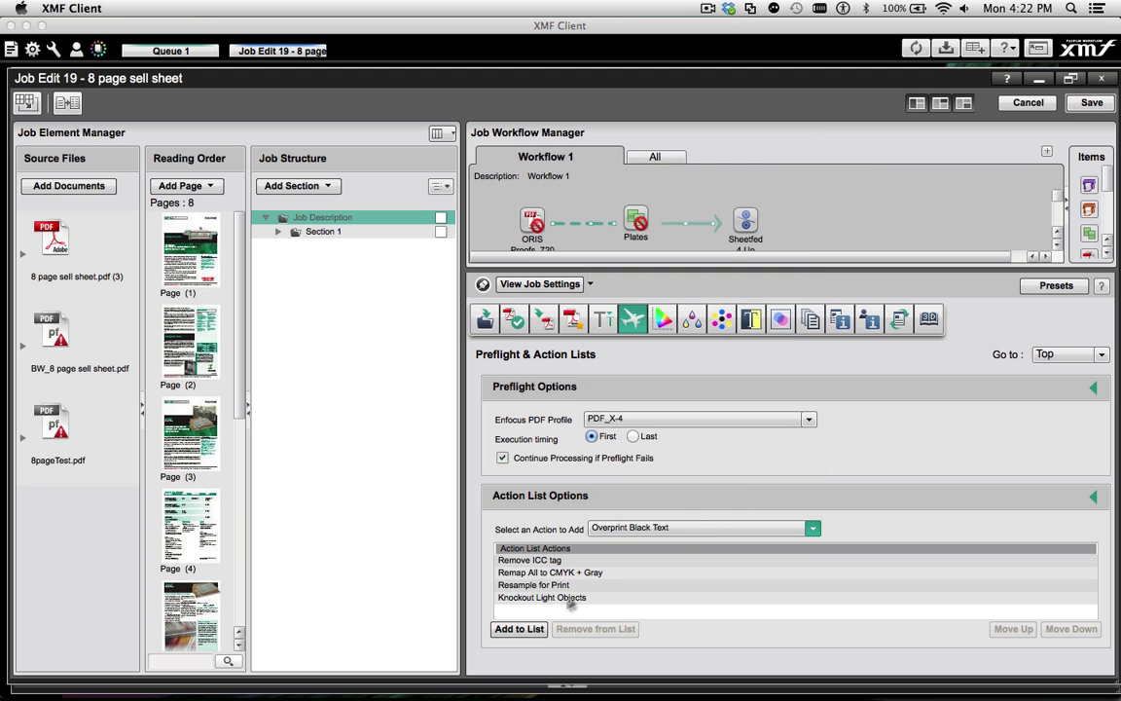
left_click(519, 629)
Open the preflight report for BW_8 page sell sheet.pdf and review its image information
right_click(57, 335)
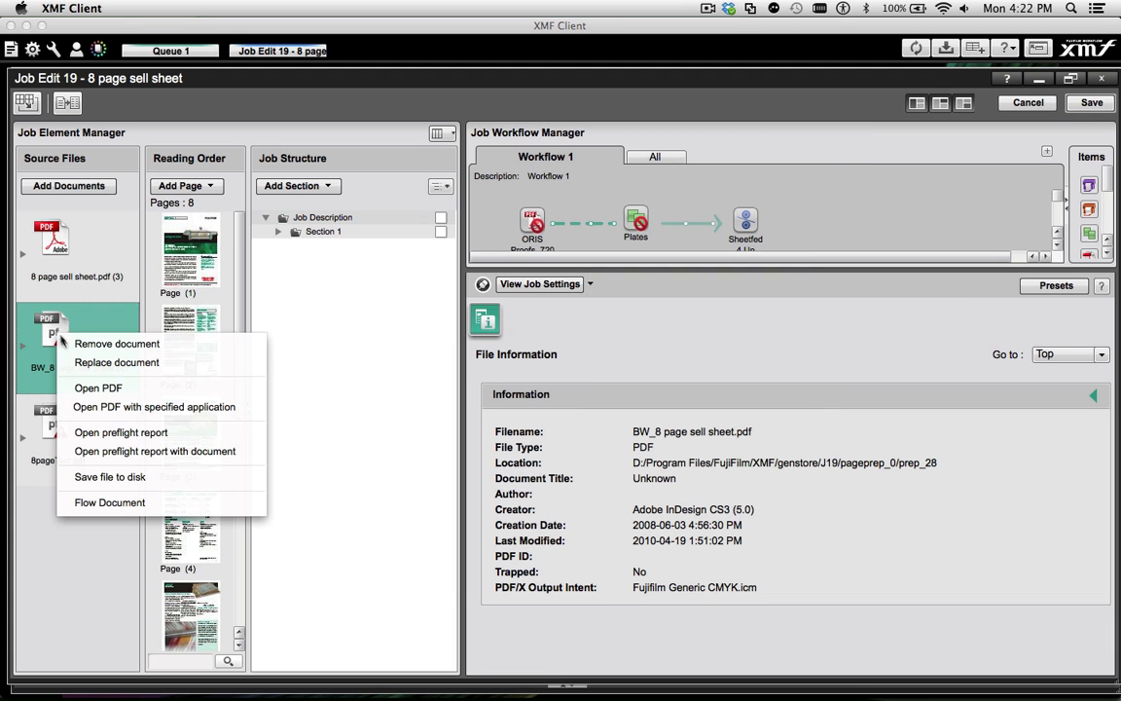
left_click(82, 407)
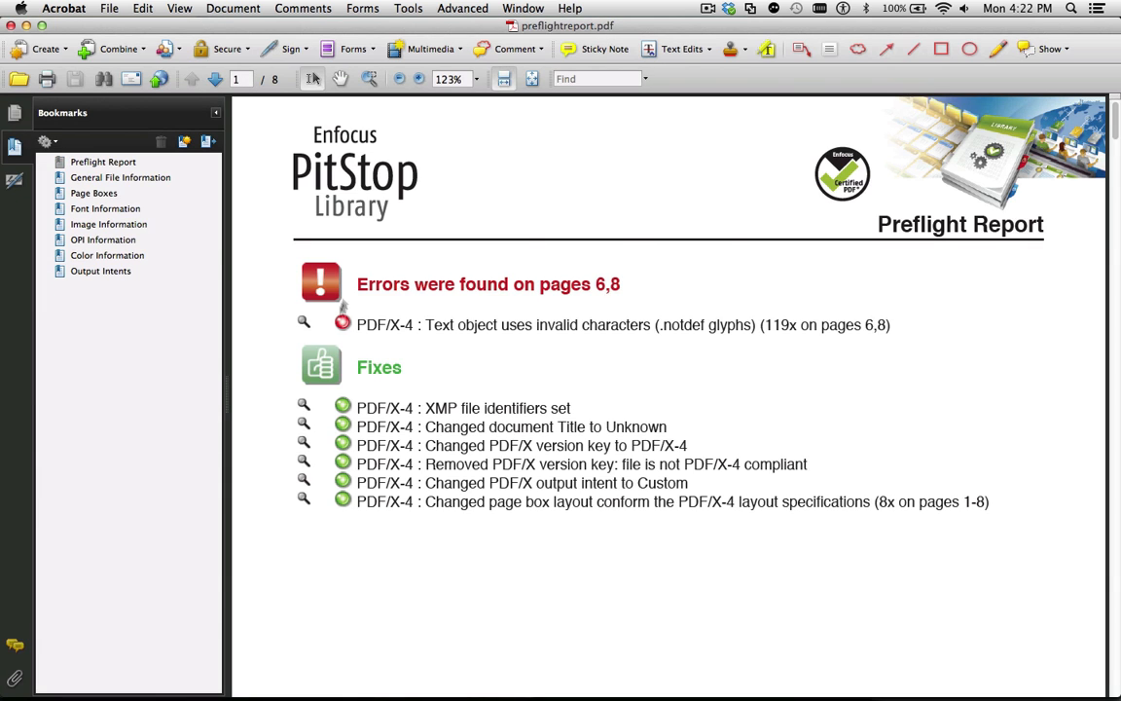
left_click(87, 225)
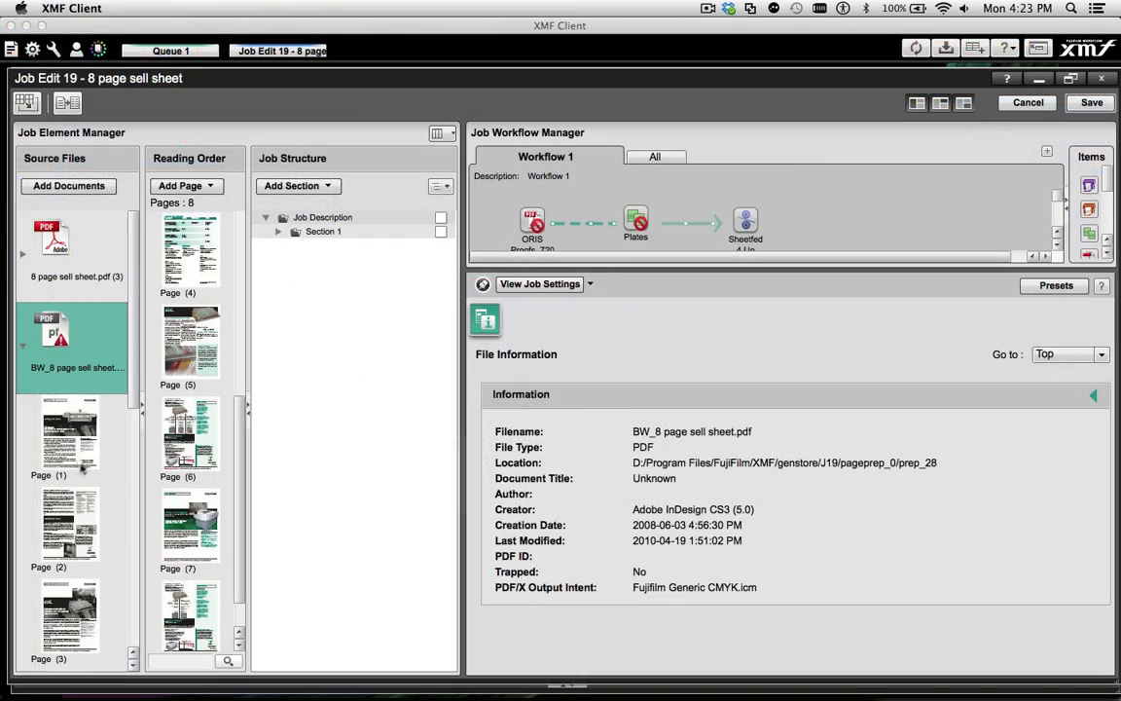
scroll(59, 458, "down", 10)
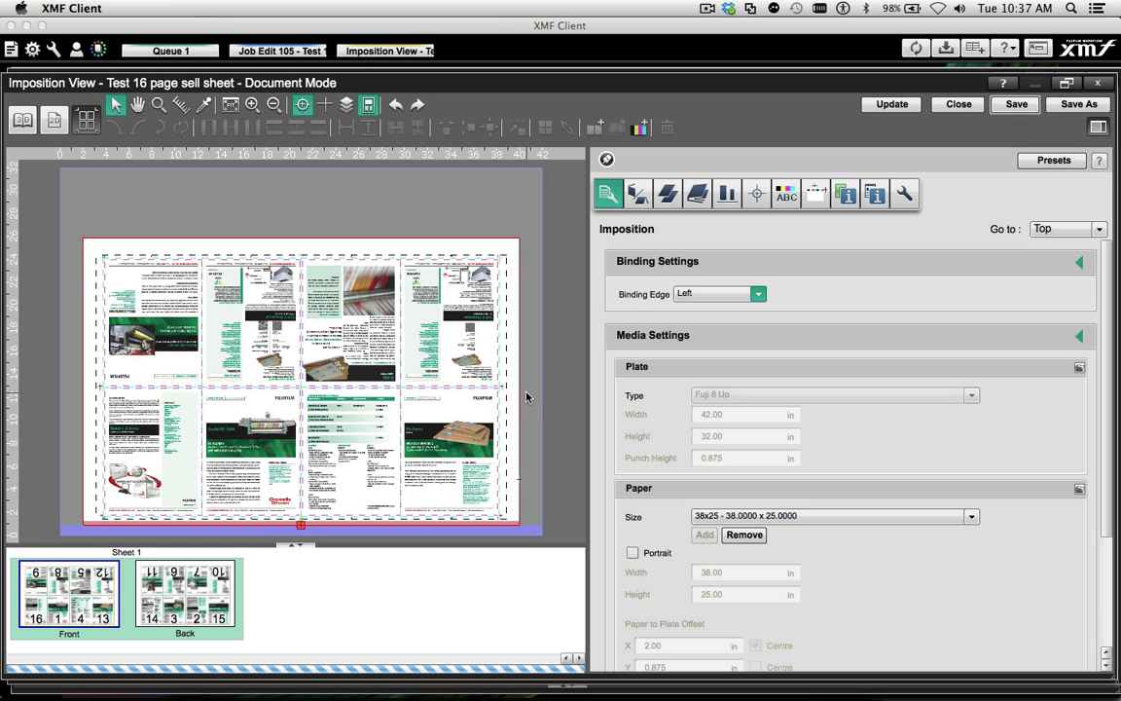
Show front and back layouts of the fold patterns and apply pattern F16-8 to the signature of Test 16 page sell sheet
left_click(697, 194)
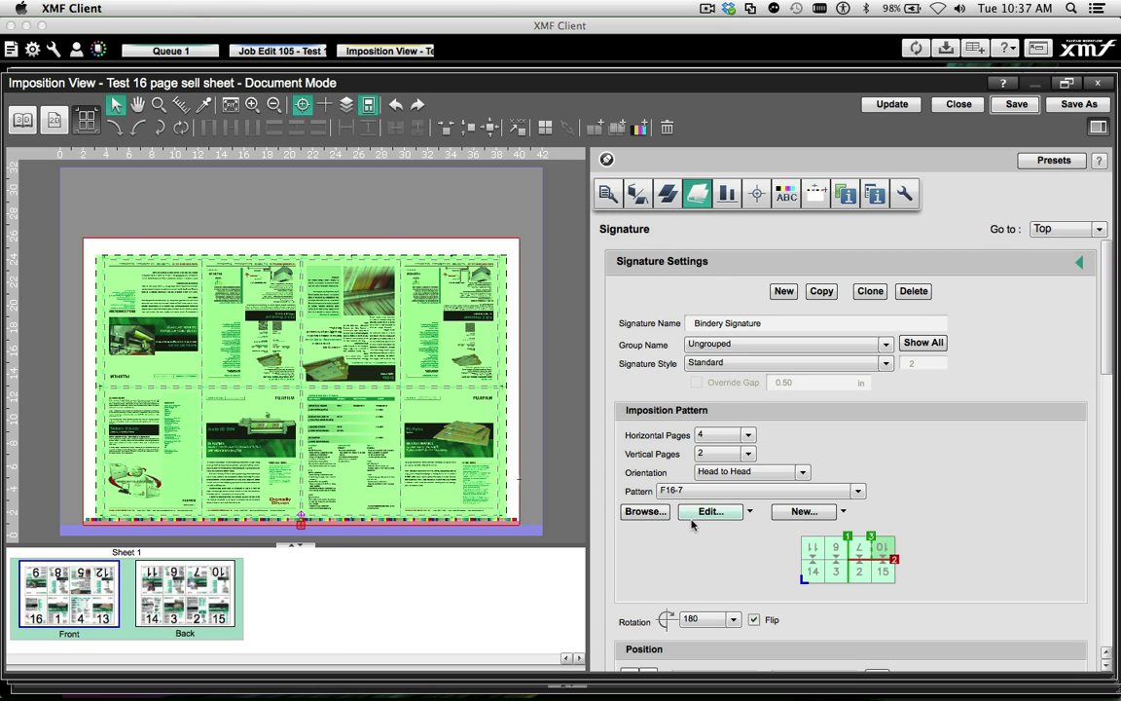
left_click(645, 512)
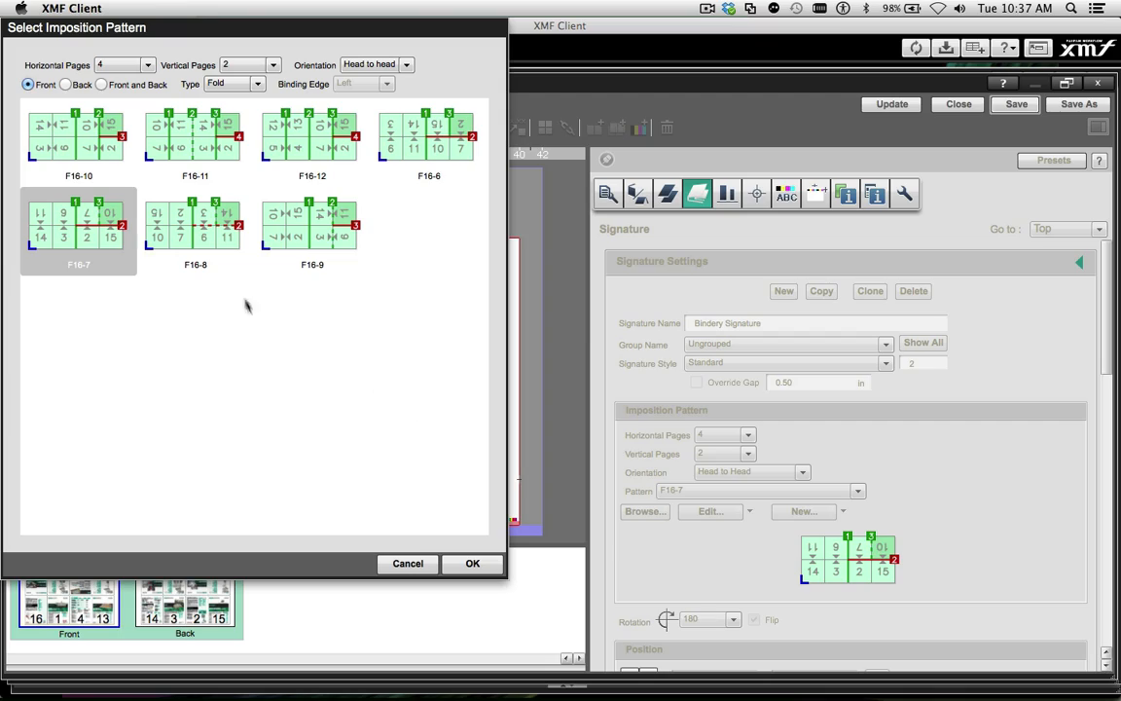
left_click(101, 85)
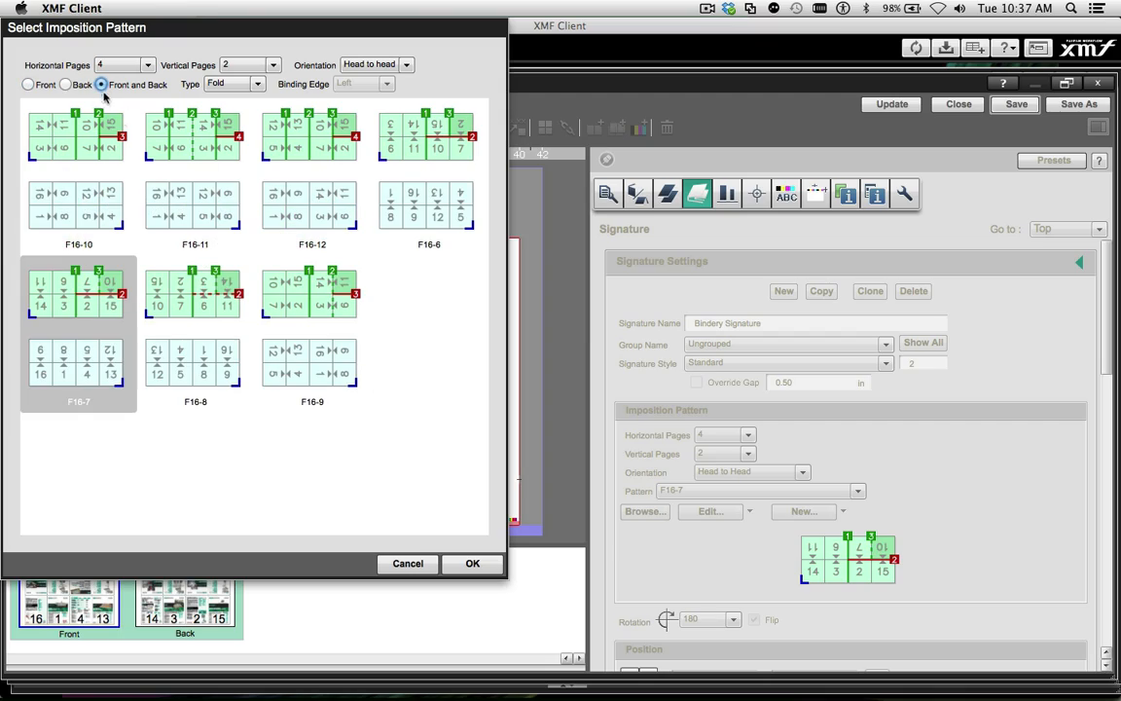
double_click(190, 290)
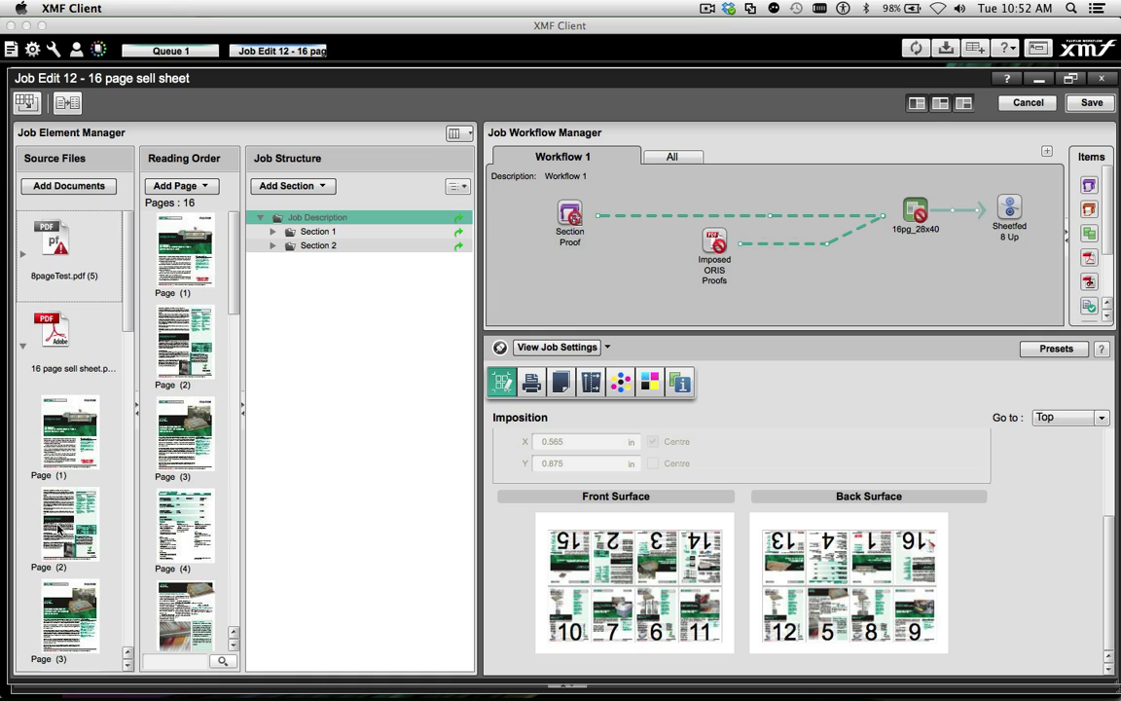
Replace reading order page 2 with page 2 of 8pageTest.pdf and check the imposition preview of the 16pg_28x40 plates
left_click(22, 250)
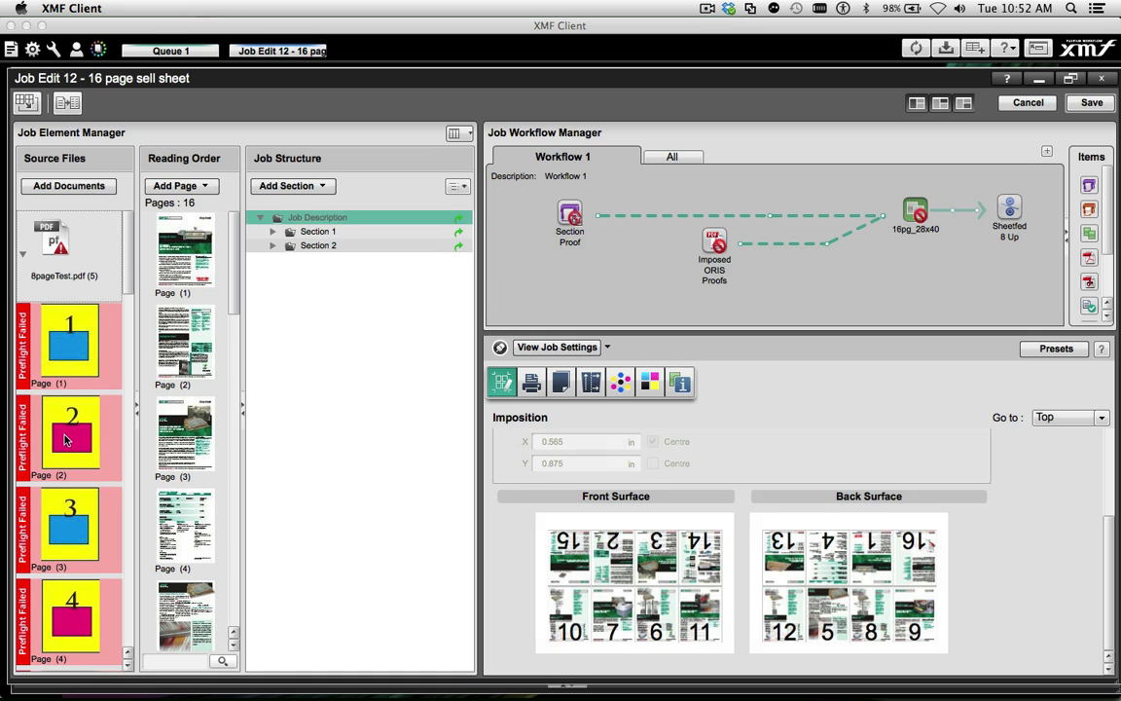
left_click_drag(66, 440, 188, 333)
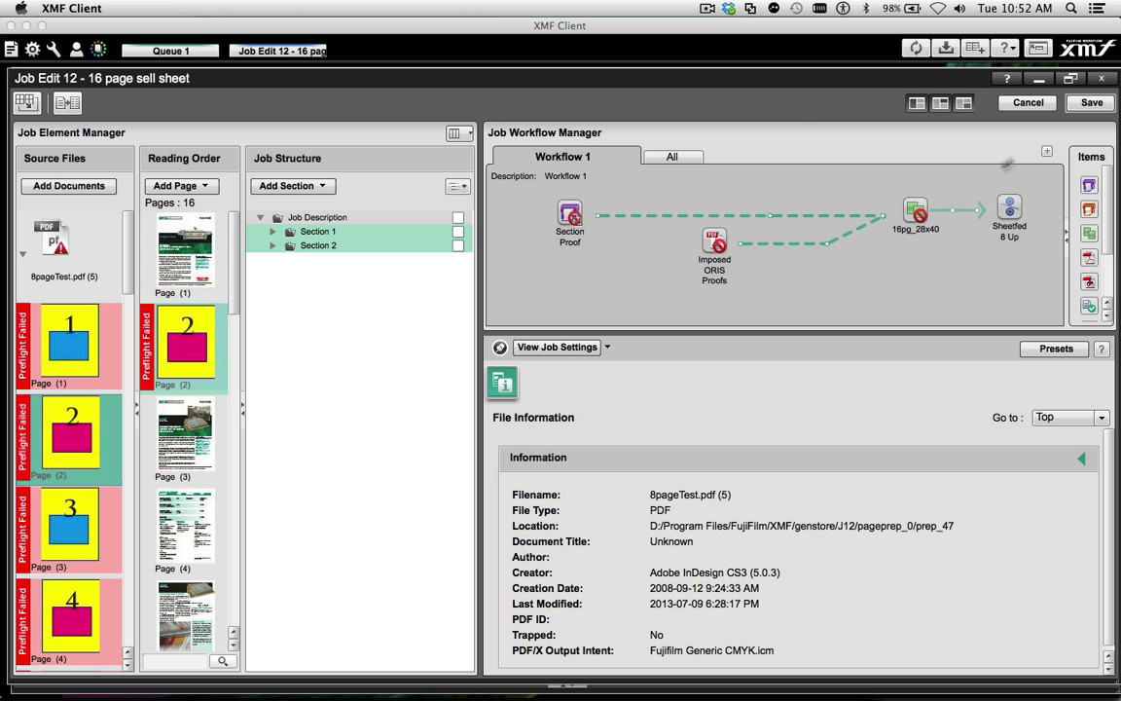
left_click(917, 212)
scroll(845, 502, "down", 4)
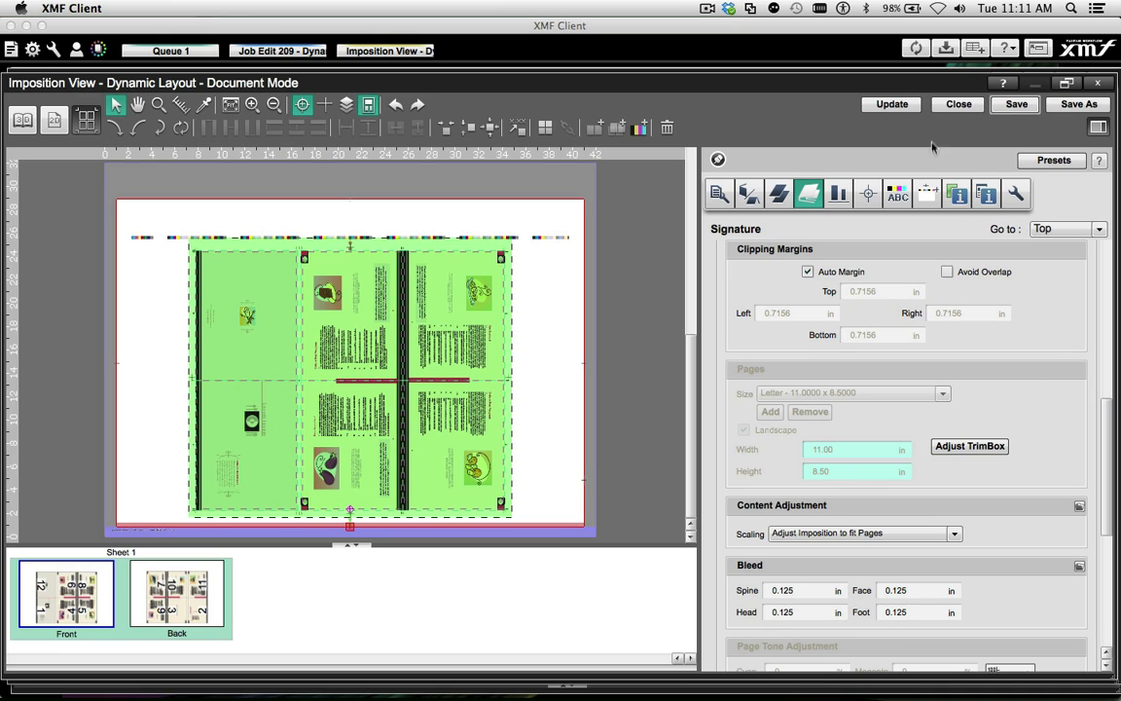
Map 12 page sell sheet.pdf onto the Dynamic Layout job's reading order starting at page 1 and reopen its imposition
left_click(951, 104)
left_click(67, 102)
left_click(689, 230)
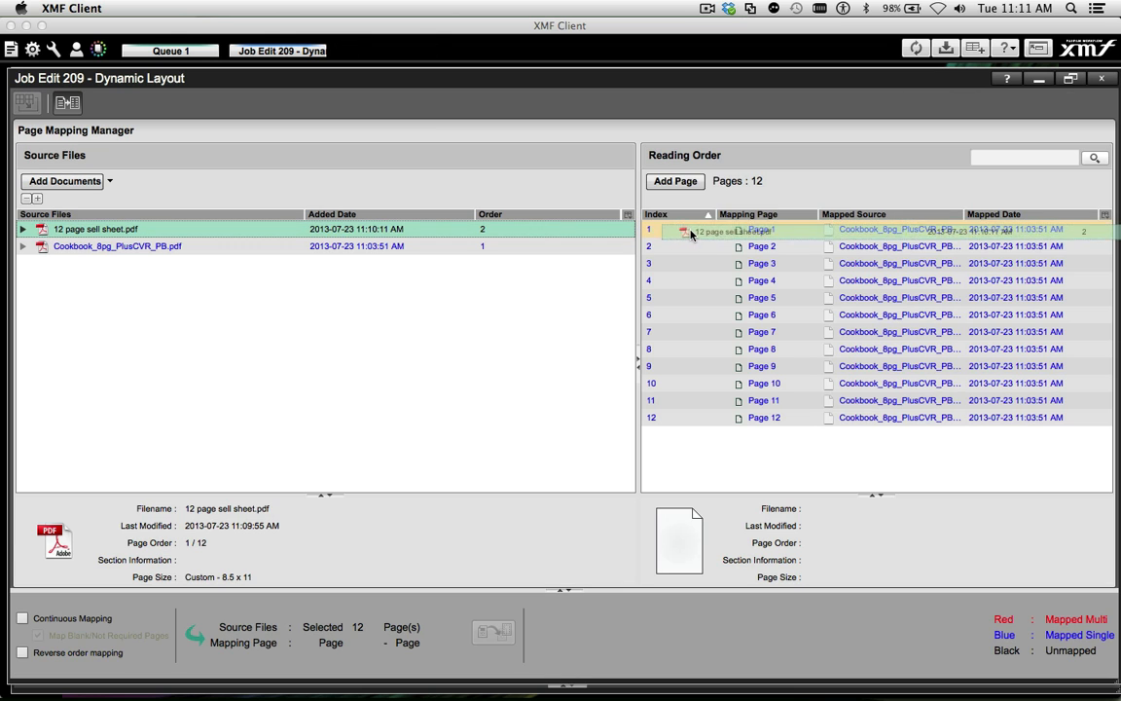
left_click(381, 222)
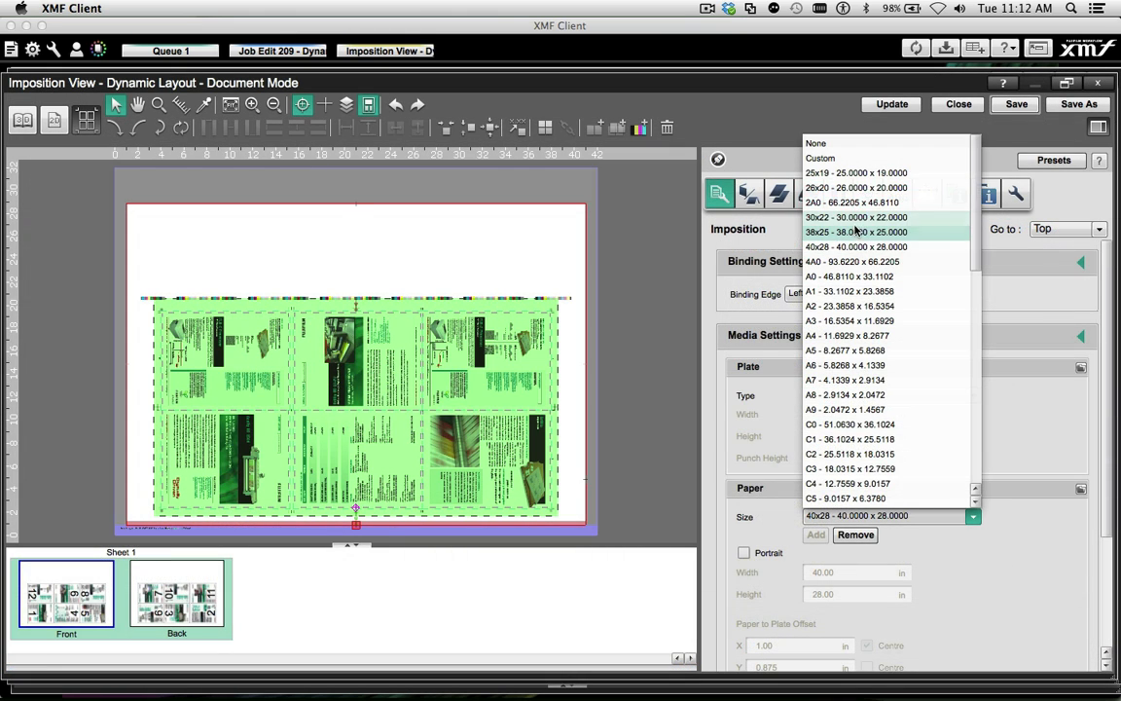
left_click(855, 235)
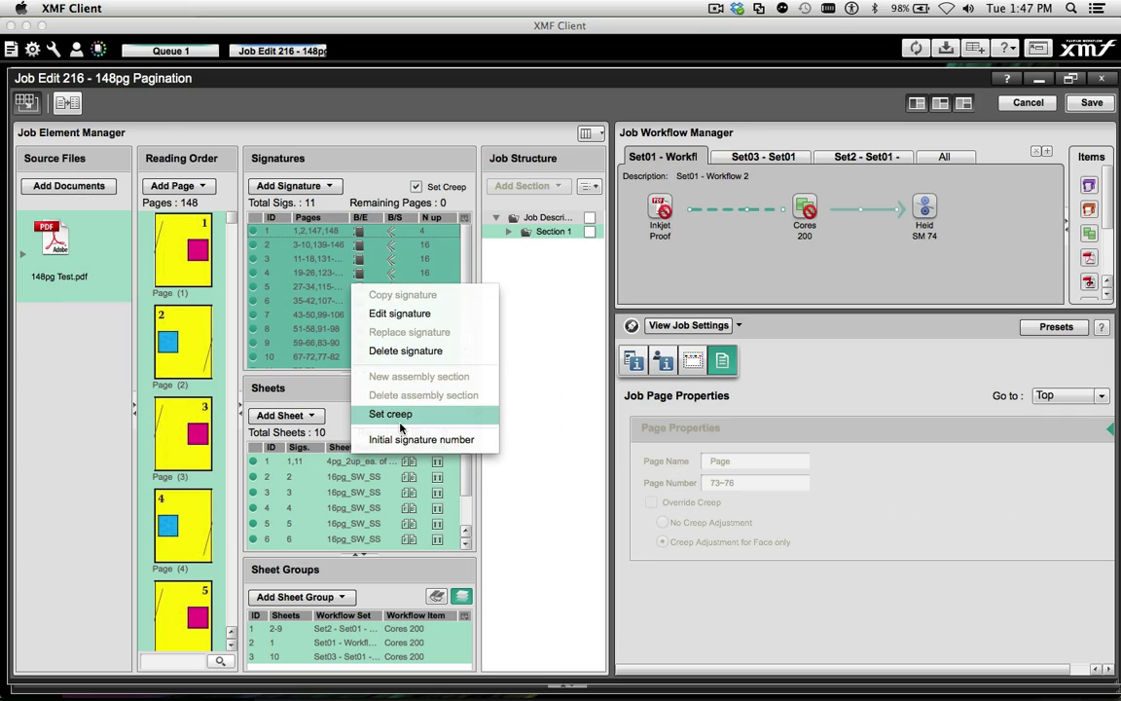
Set the X creep to -.005 in for the selected signatures of the 148pg Pagination job
left_click(400, 422)
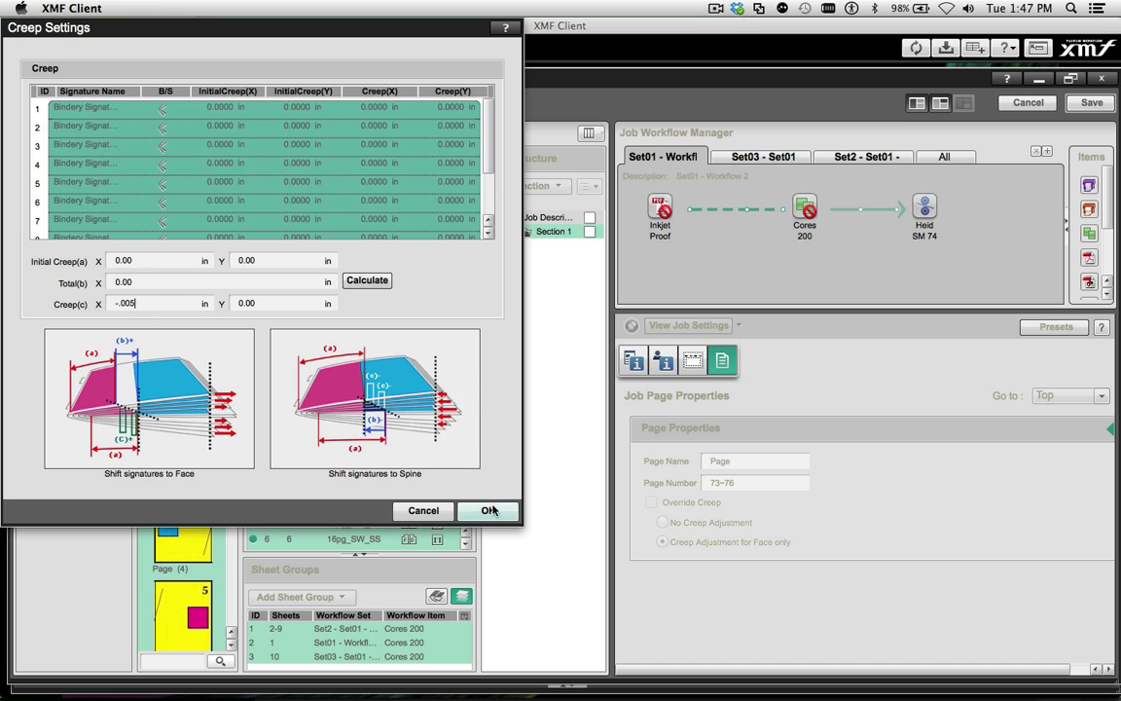
left_click(488, 509)
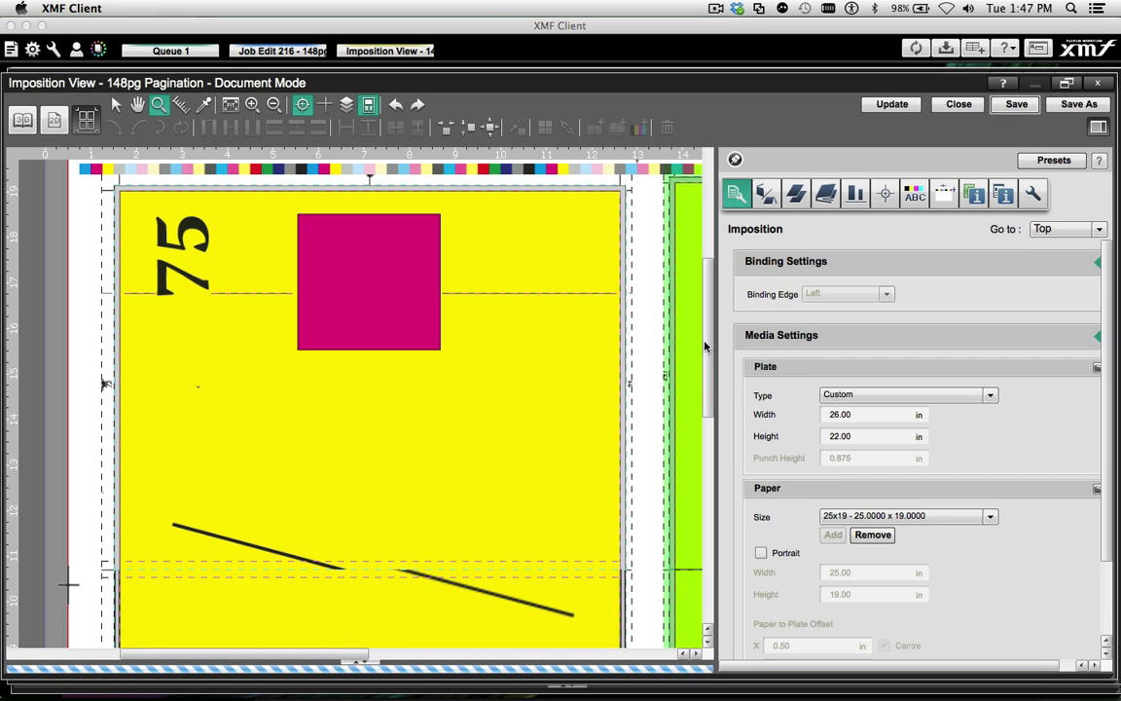
Inspect front-to-back alignment in the 148pg Pagination imposition by zooming in and varying the display transparency
left_click(1045, 200)
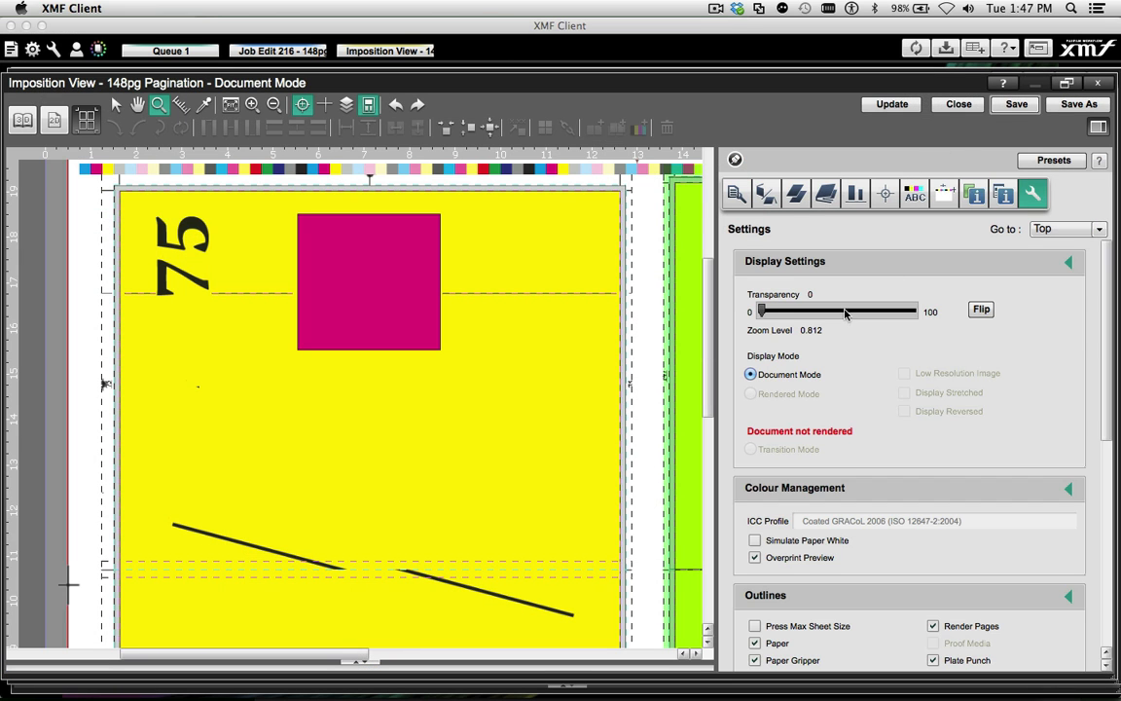
left_click_drag(762, 311, 872, 312)
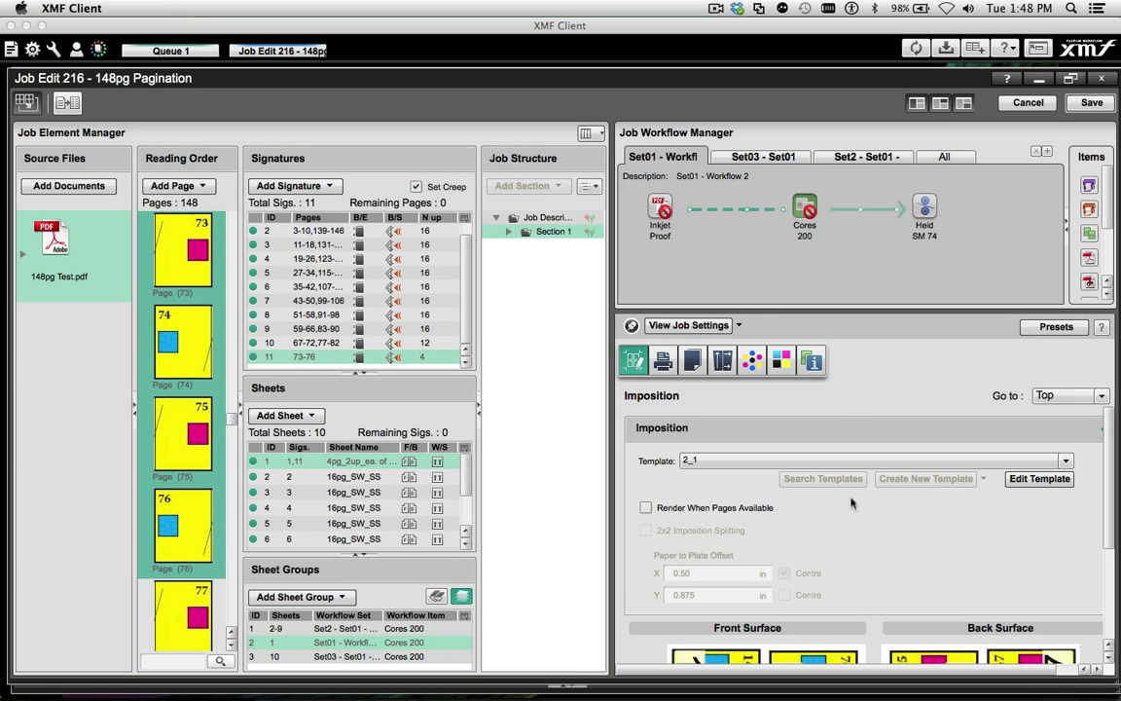
scroll(876, 545, "down", 3)
double_click(941, 576)
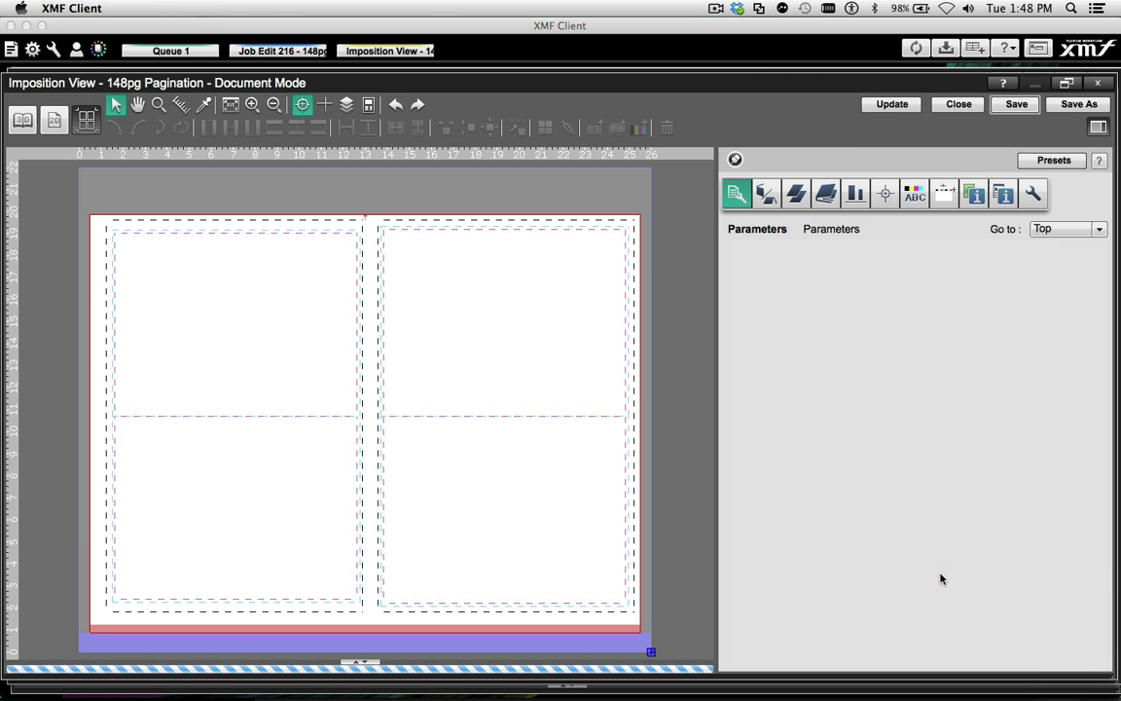
left_click_drag(79, 201, 523, 458)
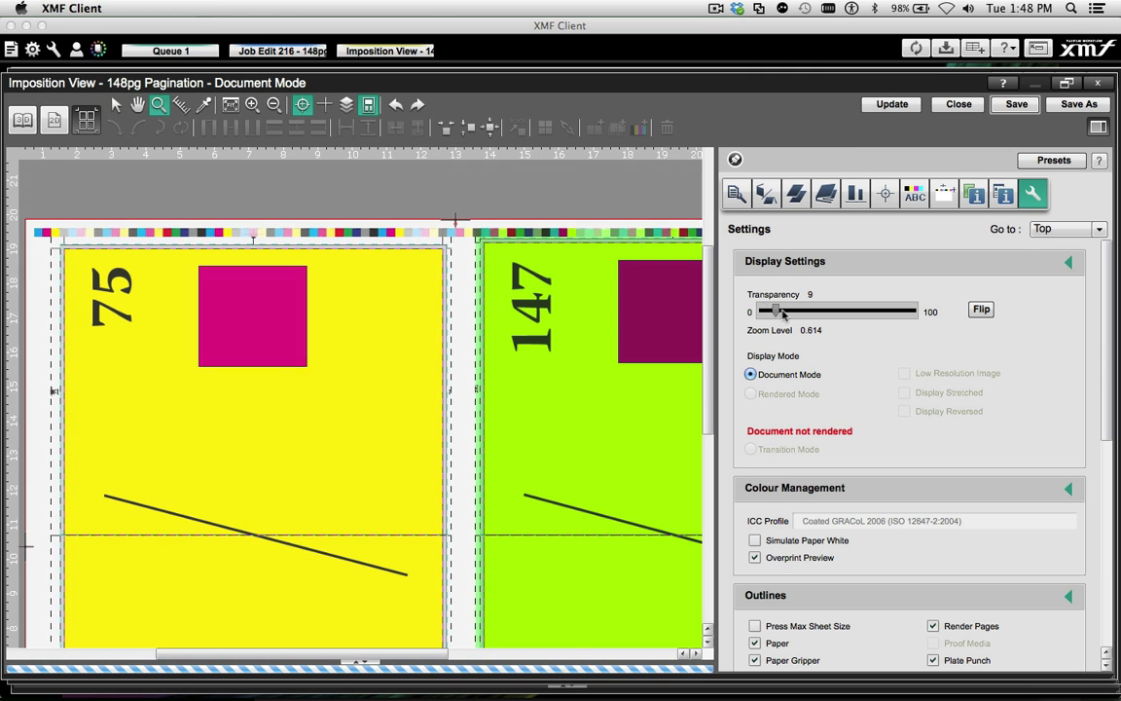
mouse_move(838, 310)
left_mouse_down()
mouse_move(910, 315)
mouse_move(794, 330)
mouse_move(762, 321)
mouse_move(855, 319)
mouse_move(911, 338)
mouse_move(823, 320)
left_mouse_up()
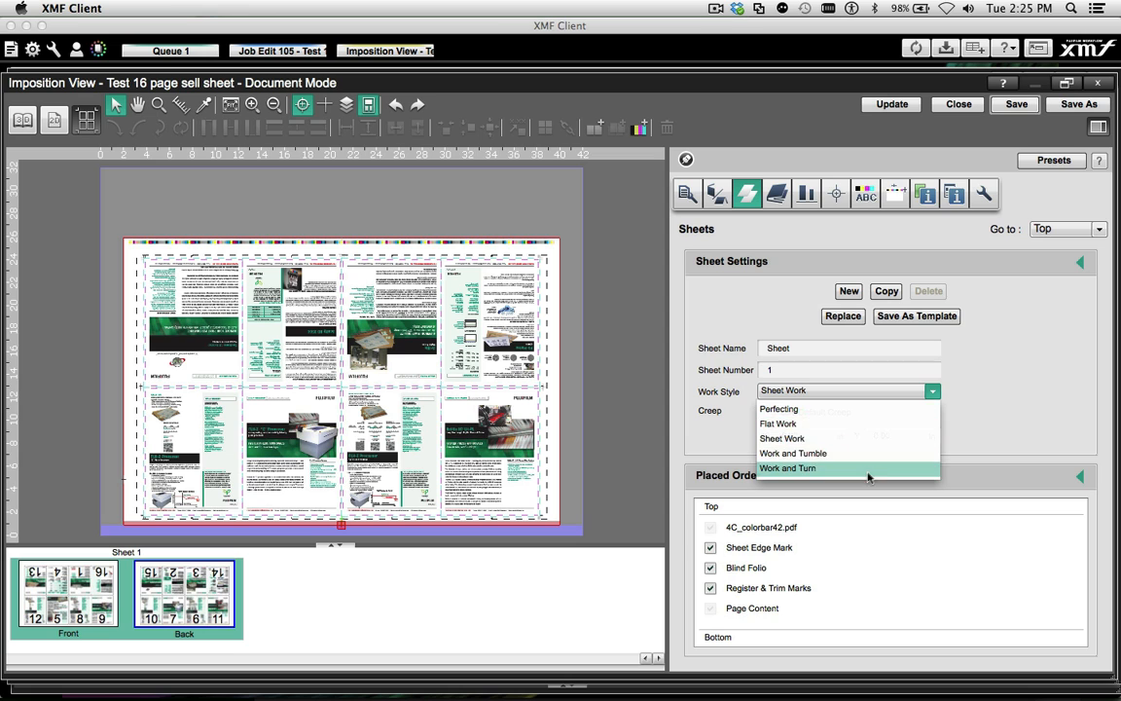
Change the Test 16 page sell sheet's work style to Perfecting and, with the 2 by 2 pattern F8-7 applied, to Work and Turn
left_click(860, 410)
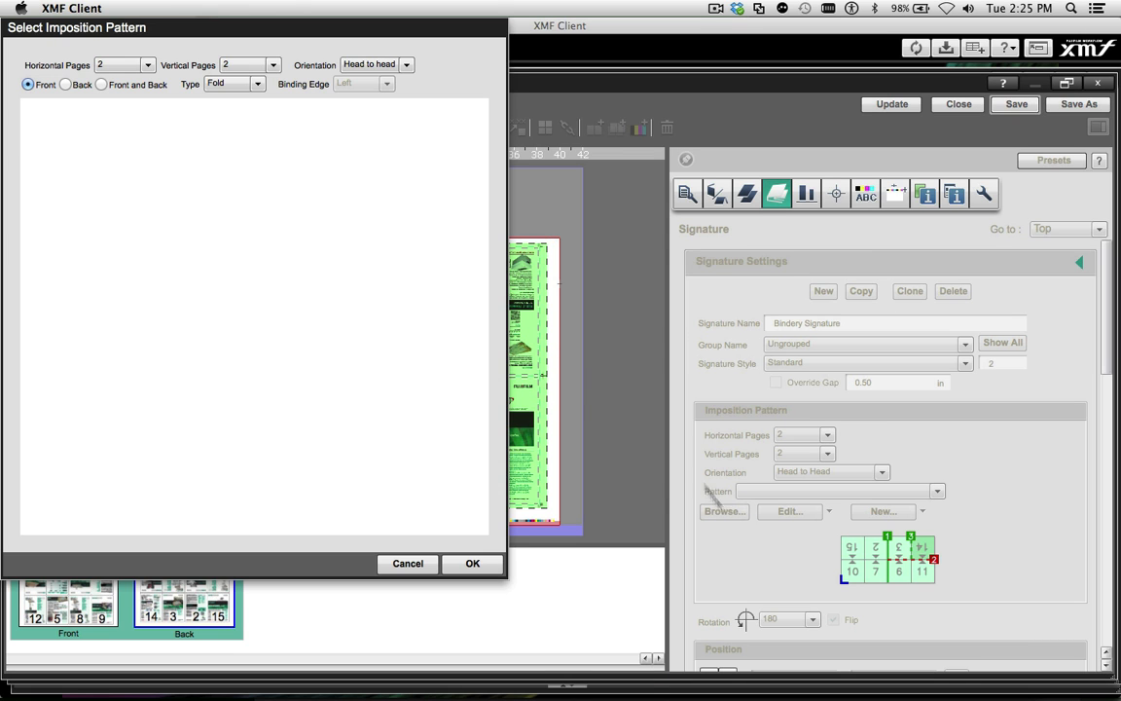
double_click(61, 151)
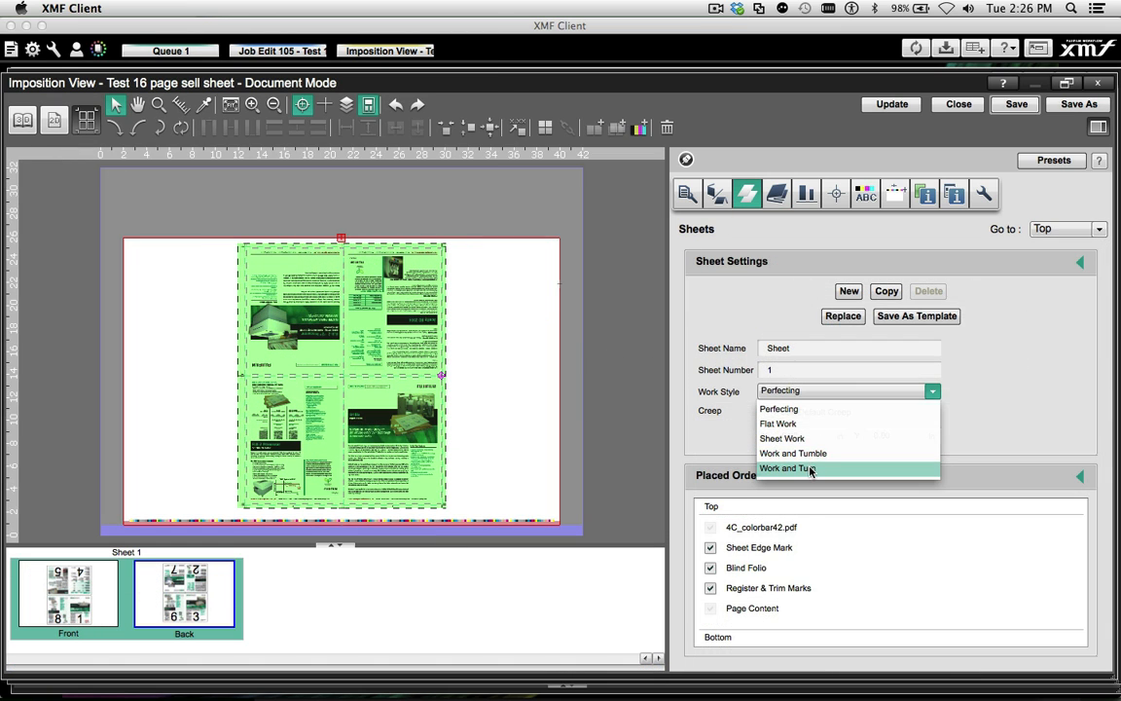
left_click(811, 469)
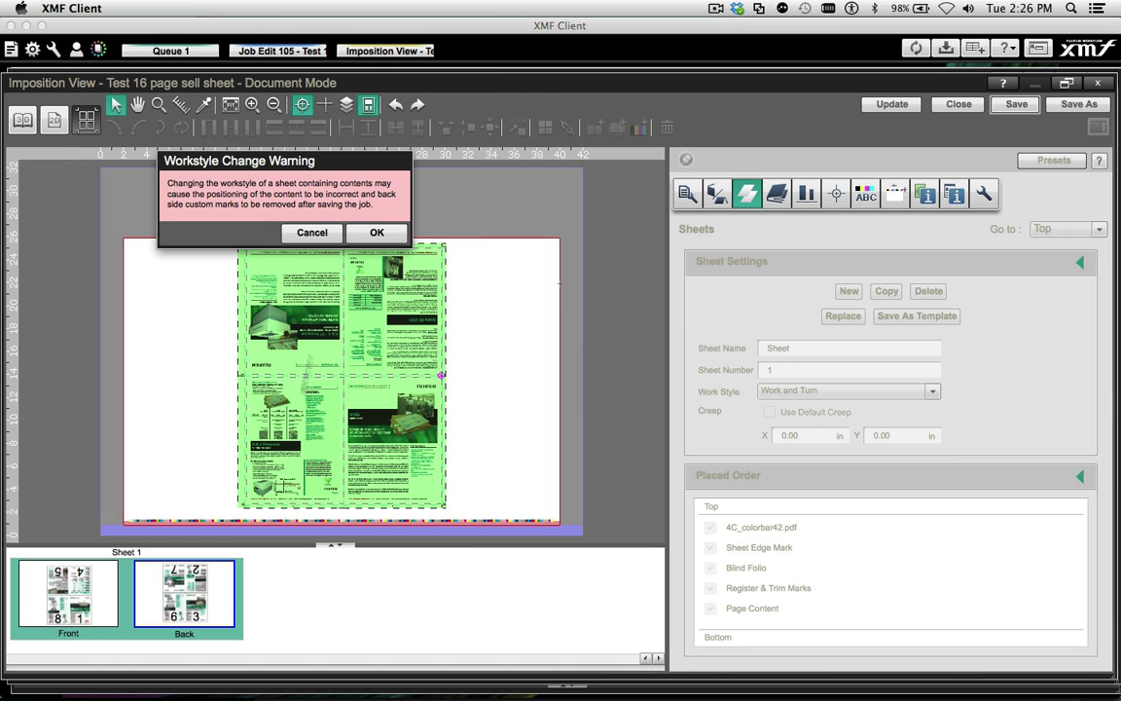
left_click(352, 230)
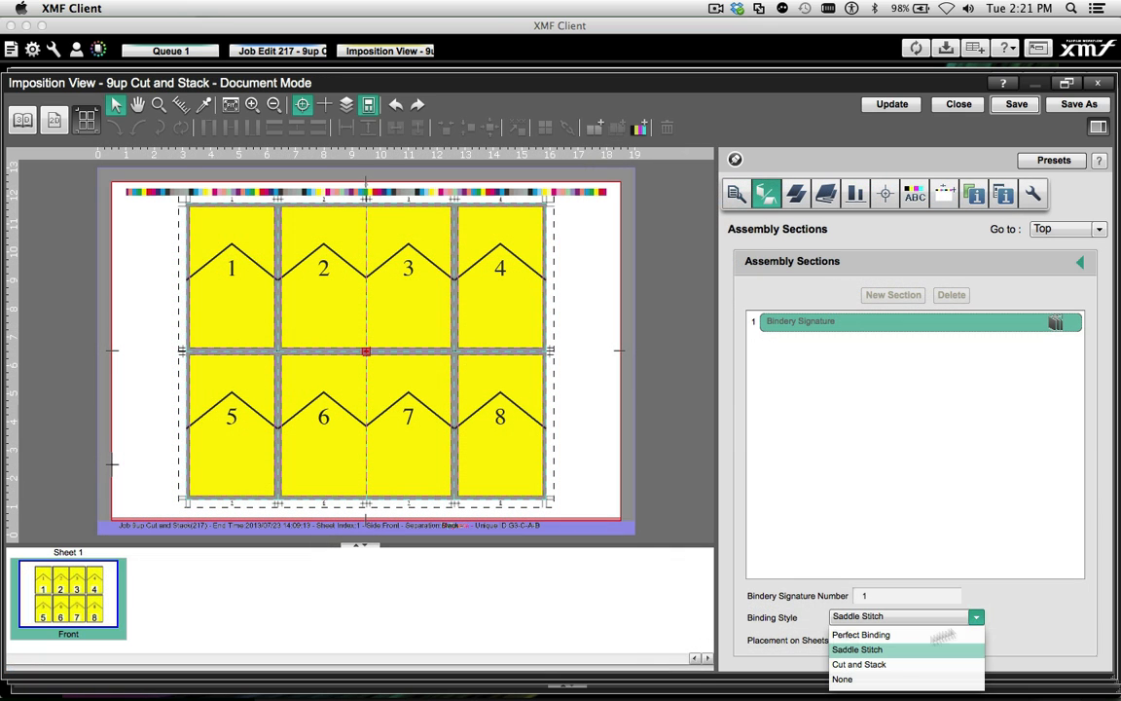
Set the 9up Cut and Stack binding style to Cut and Stack and copy Sheet 1 with Flow Pages enabled
left_click(875, 665)
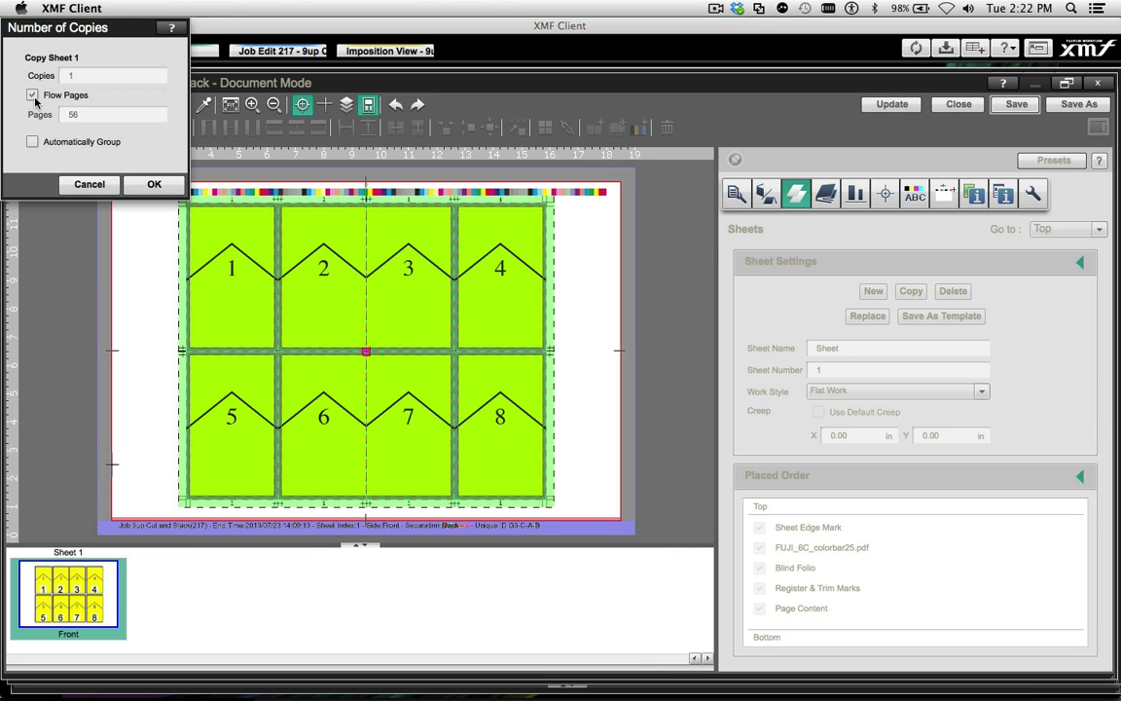
left_click(34, 97)
left_click(154, 185)
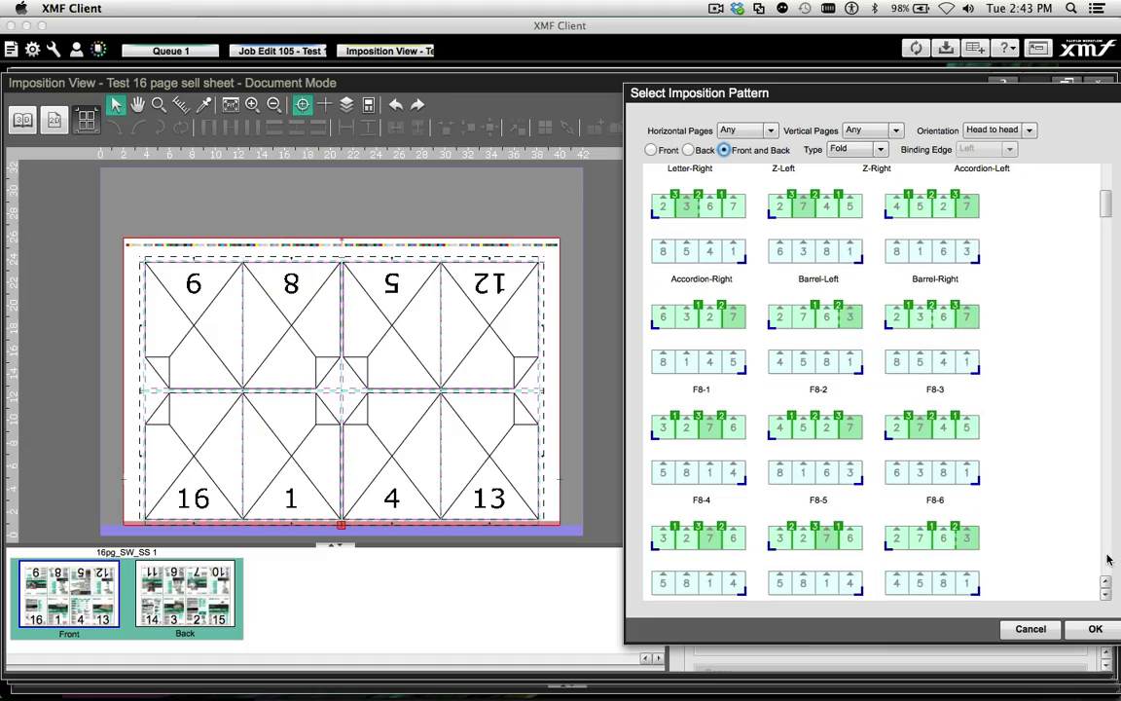
Apply the 4 by 2 fold pattern F16-8 to the signature of the Test 16 page sell sheet
scroll(1108, 560, "down", 10)
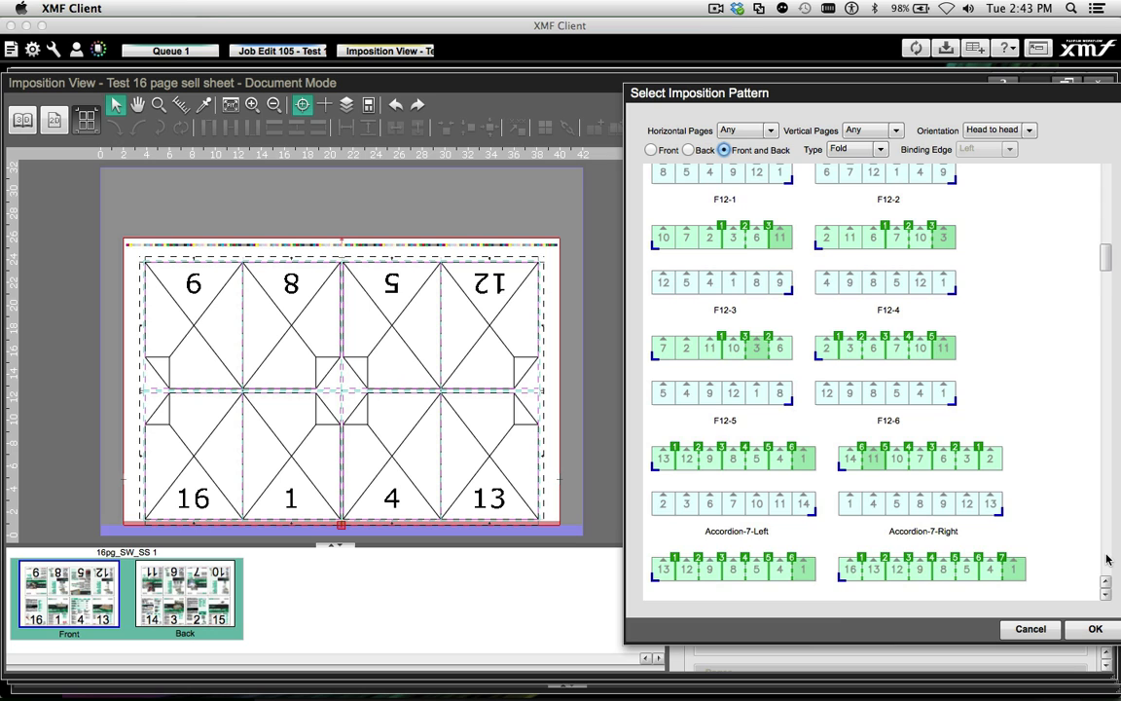
scroll(1108, 560, "down", 10)
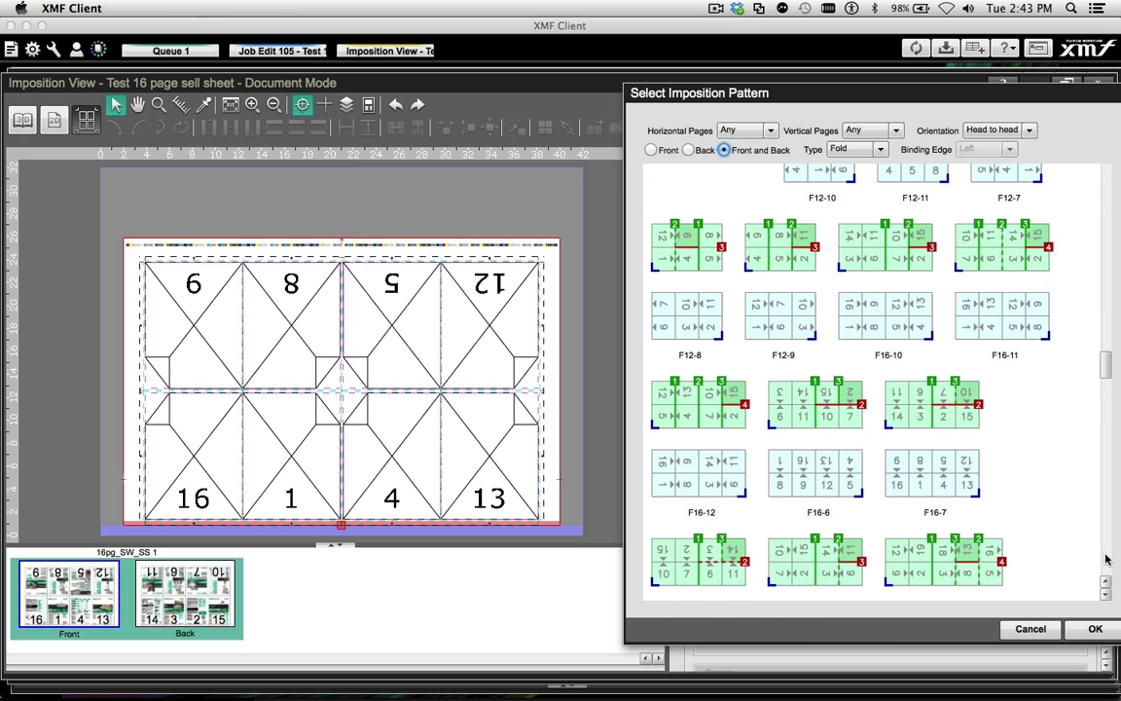
scroll(1107, 560, "down", 10)
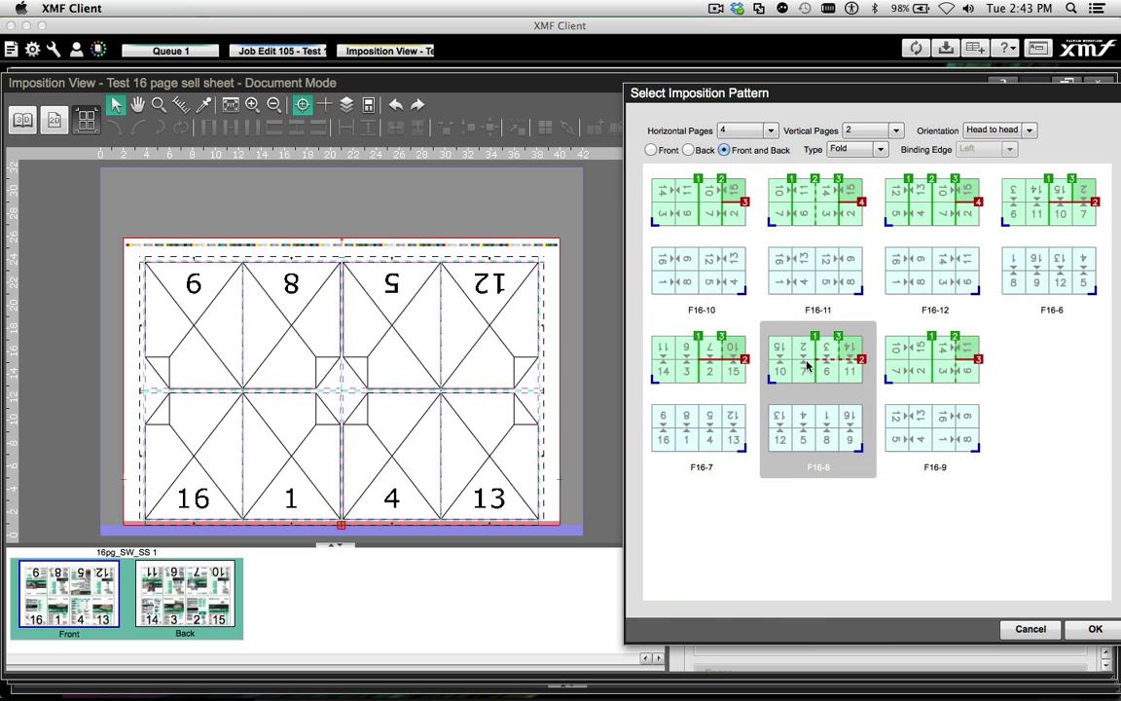
double_click(806, 365)
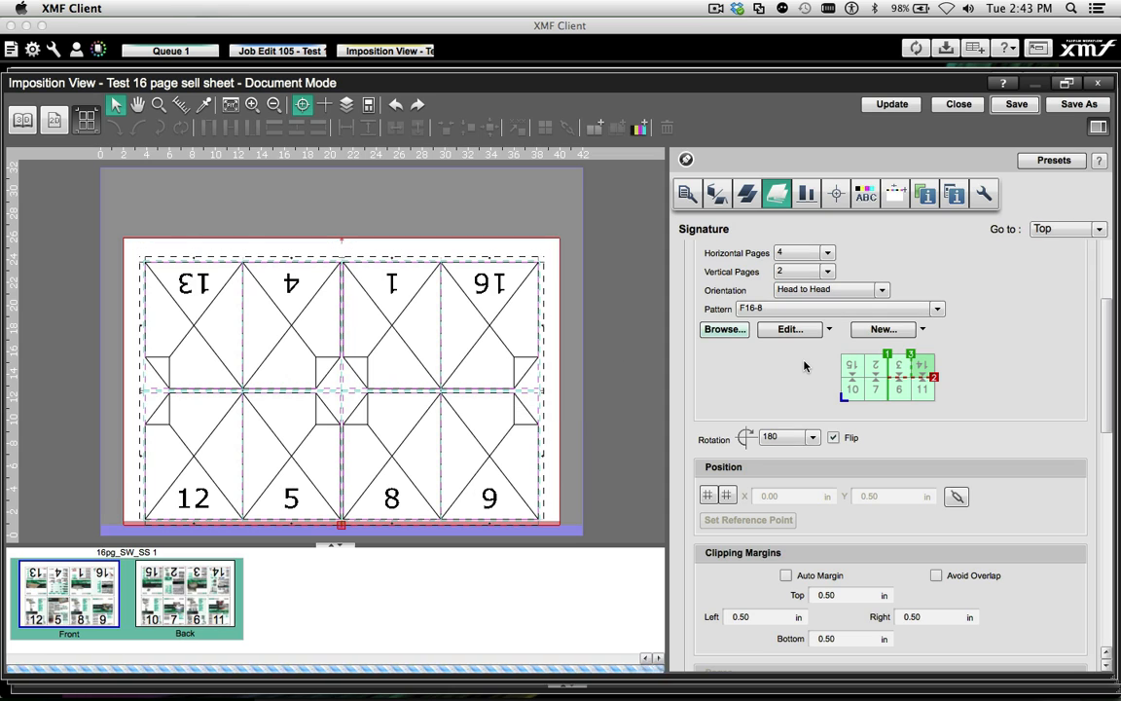
Create a new 4 by 2 imposition pattern with an upward centre vertical fold, an upward horizontal fold and a downward final vertical fold
left_click(884, 329)
left_click(891, 366)
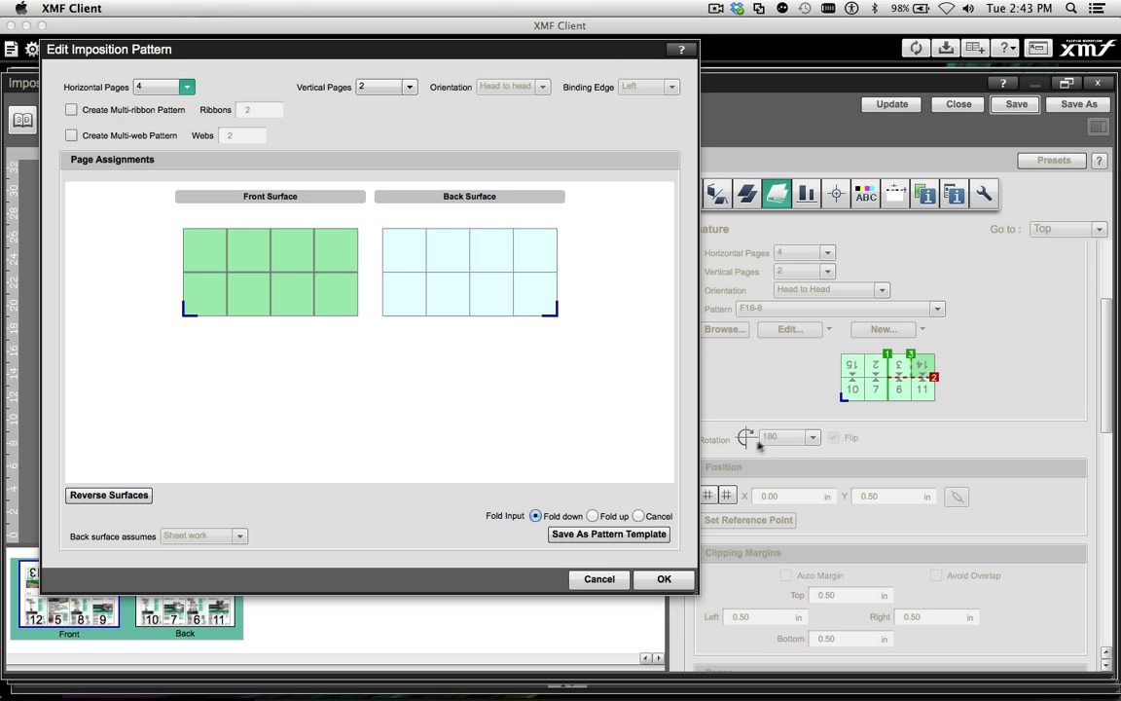
left_click(624, 516)
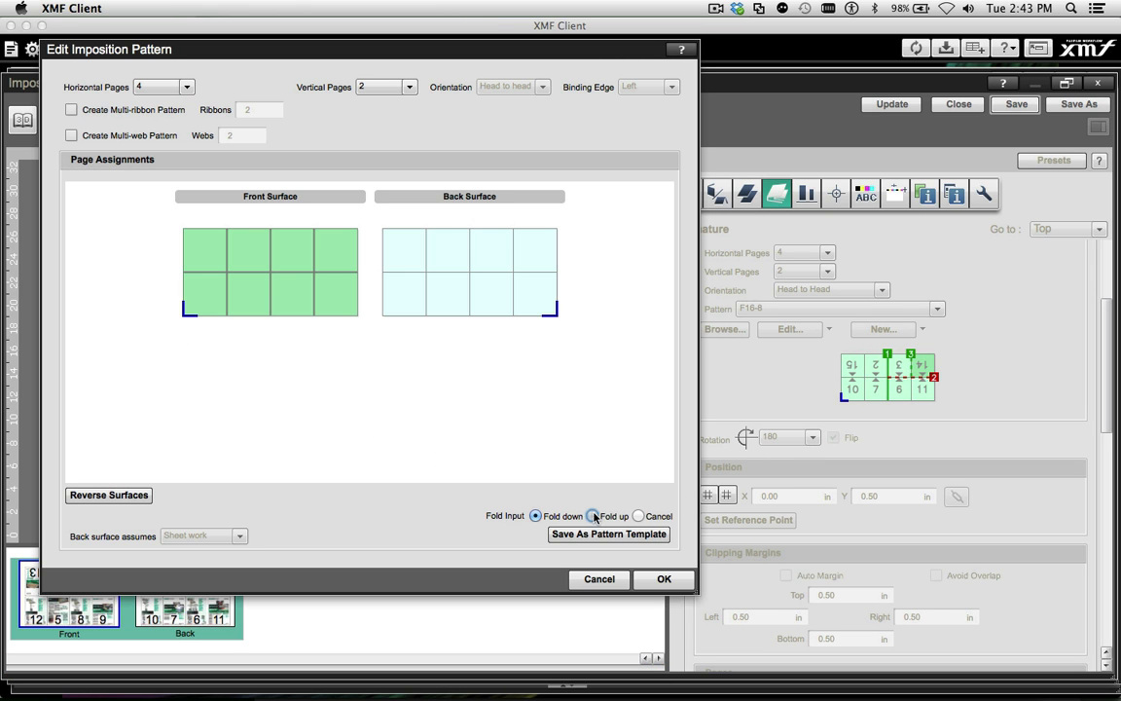
left_click(270, 261)
left_click(339, 275)
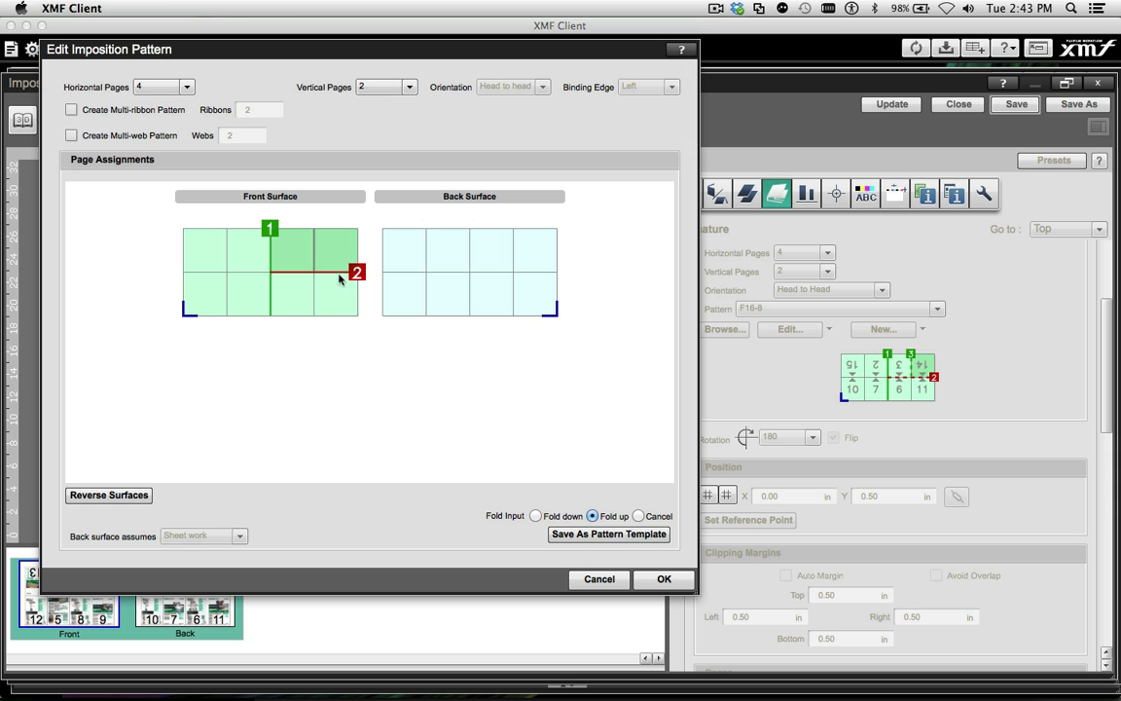
left_click(536, 516)
left_click(314, 255)
left_click(659, 584)
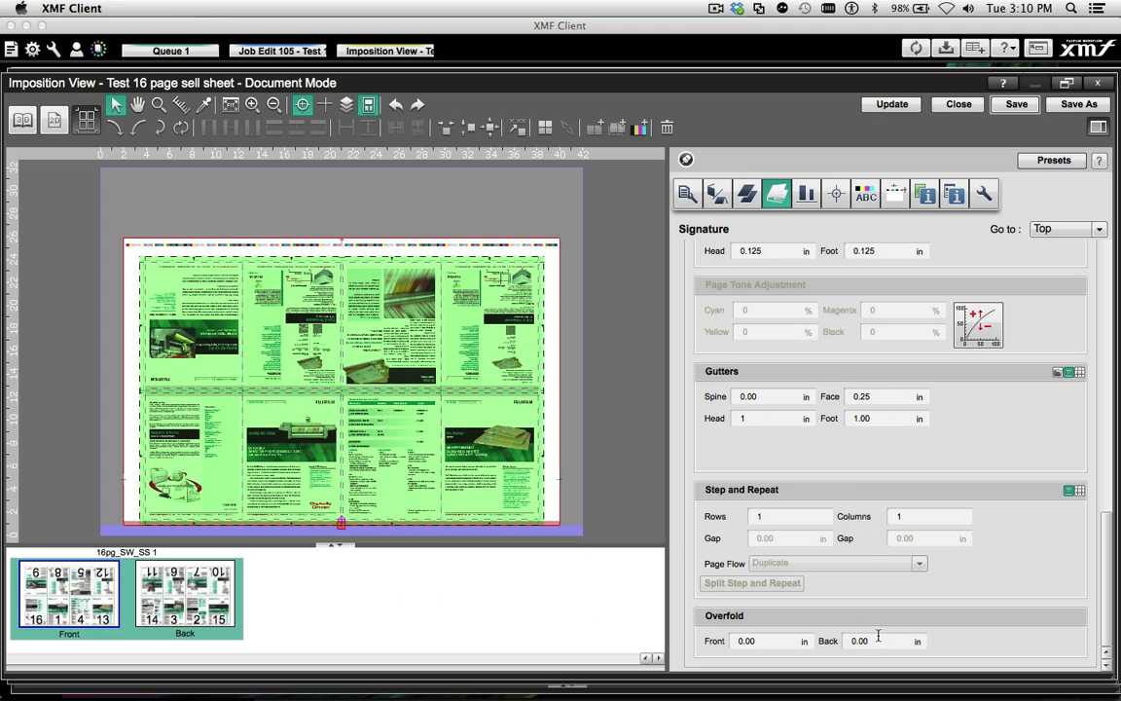
Set the signature's back overfold to 1.25 in and use sheet template 16pg_SW_SS for the global sheet marks
left_click_drag(878, 639, 843, 640)
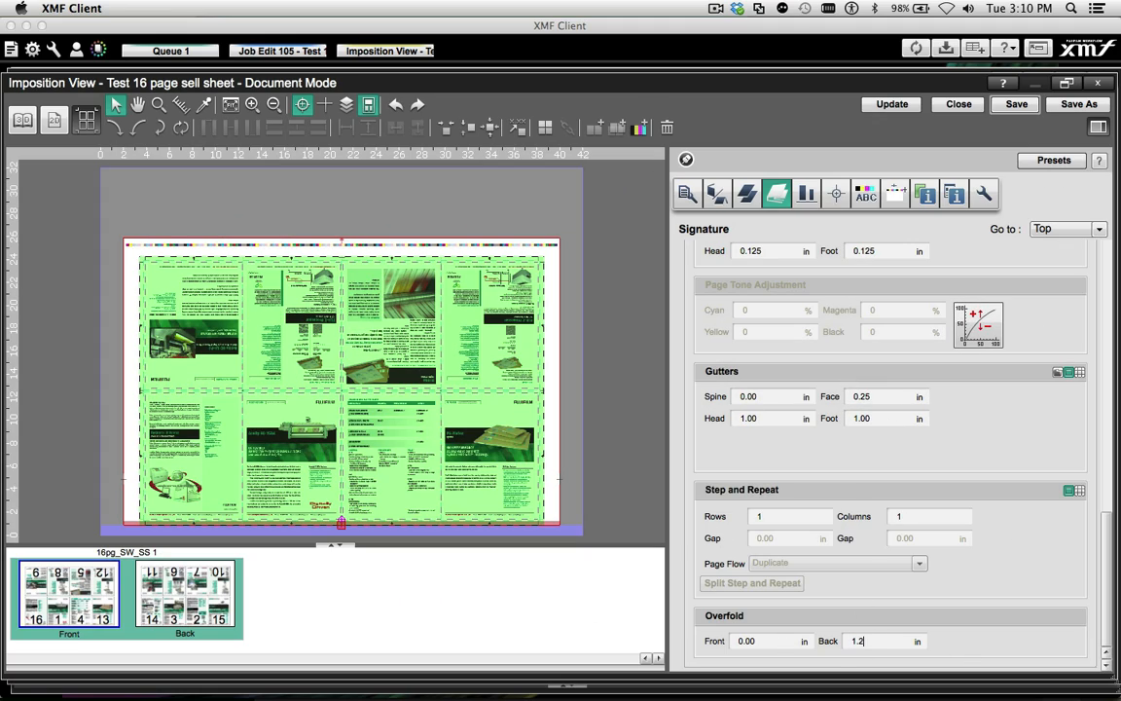
left_click(890, 104)
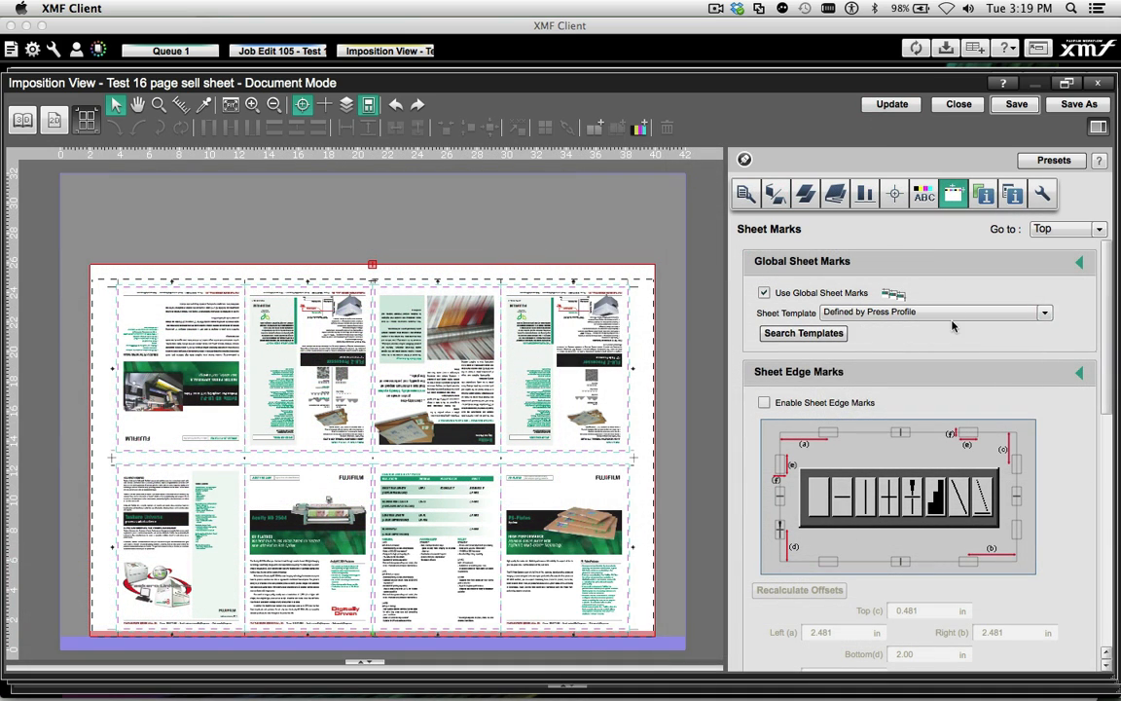
left_click(951, 313)
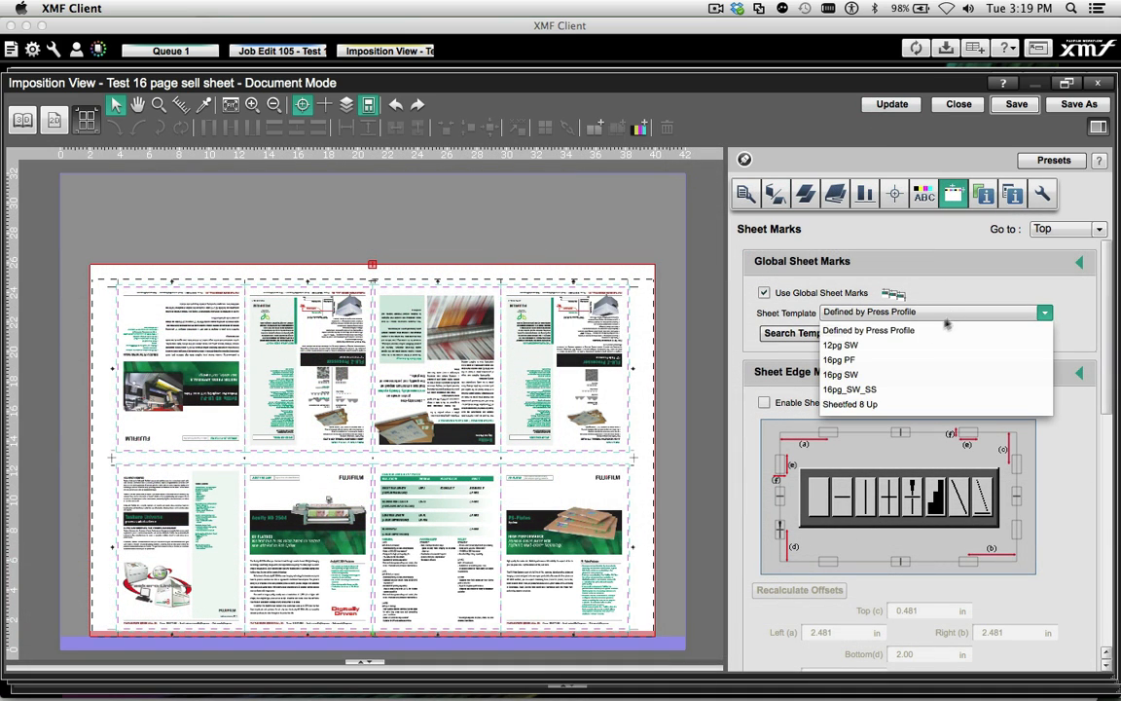
left_click(873, 390)
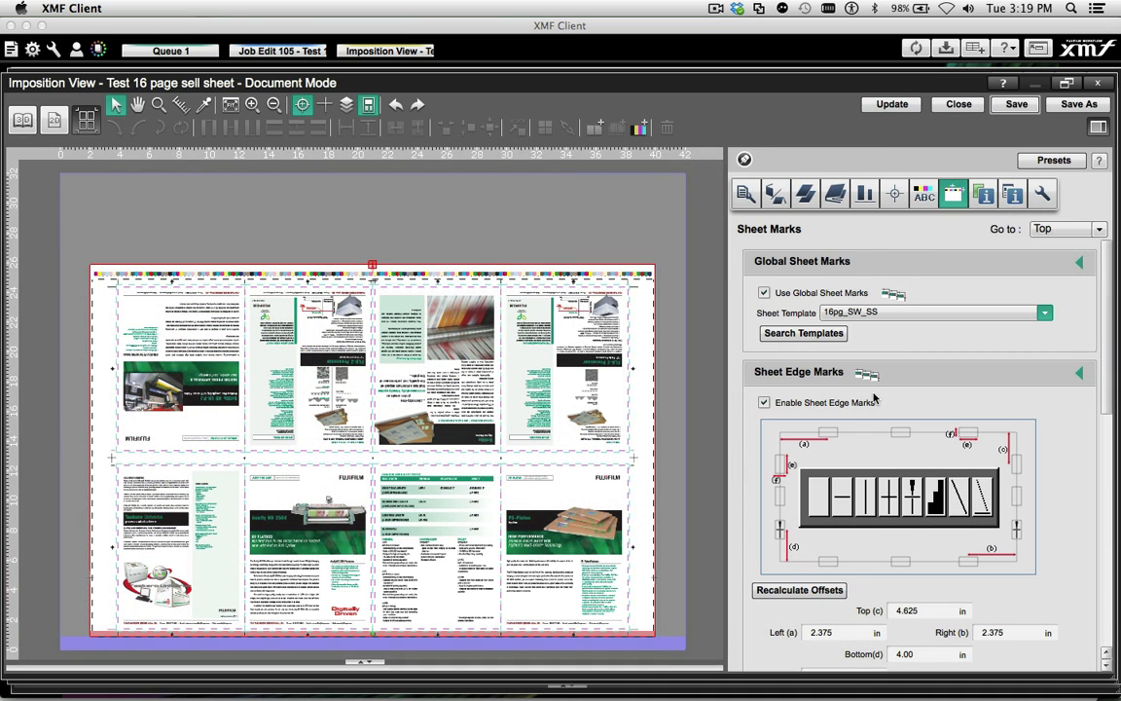
Replace the current sheet of the Test 16 page sell sheet with the 8pg WTurn sheet template
left_click(805, 194)
left_click(863, 315)
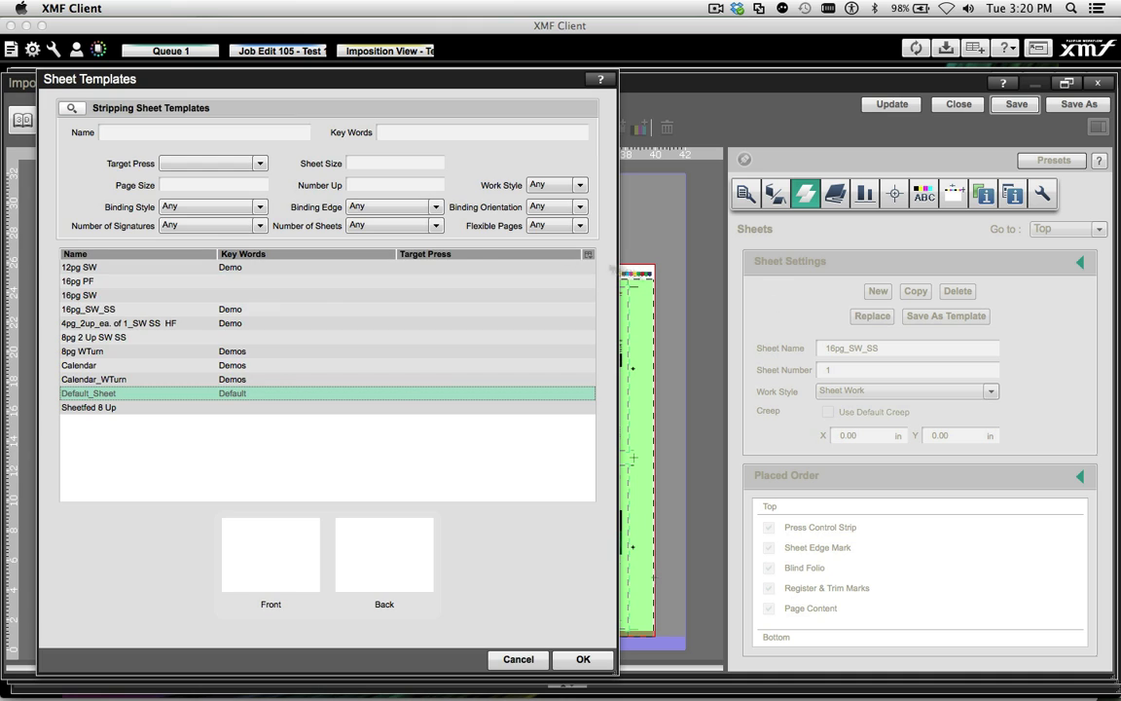
left_click(85, 353)
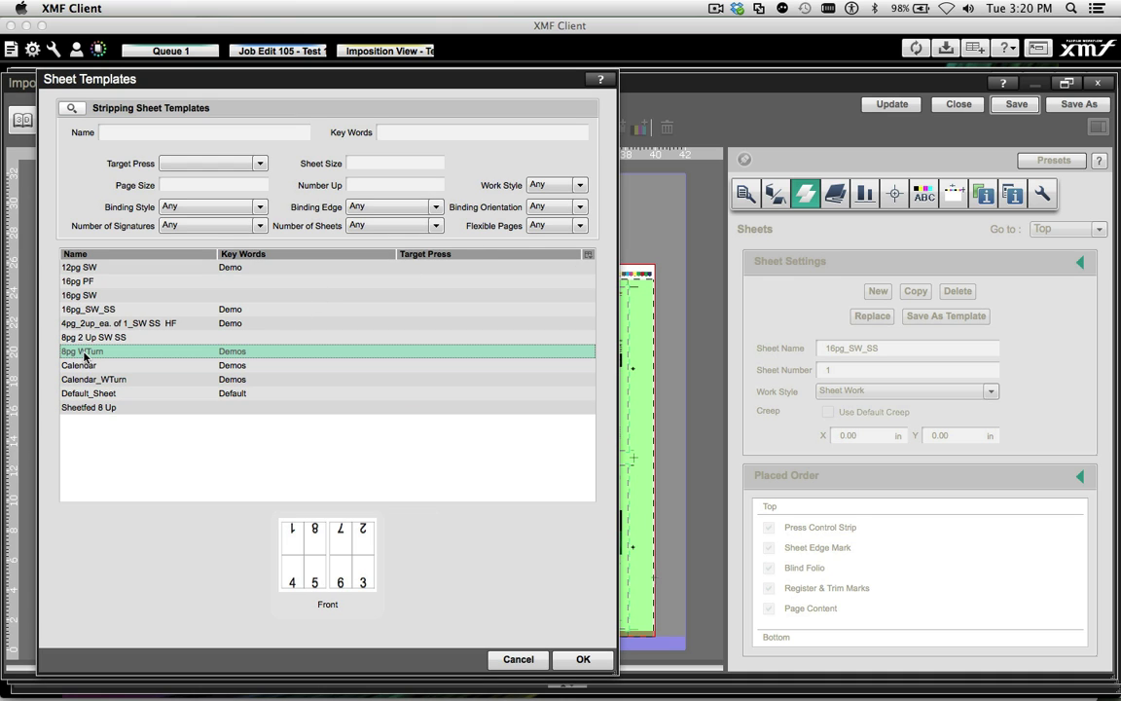
left_click(575, 658)
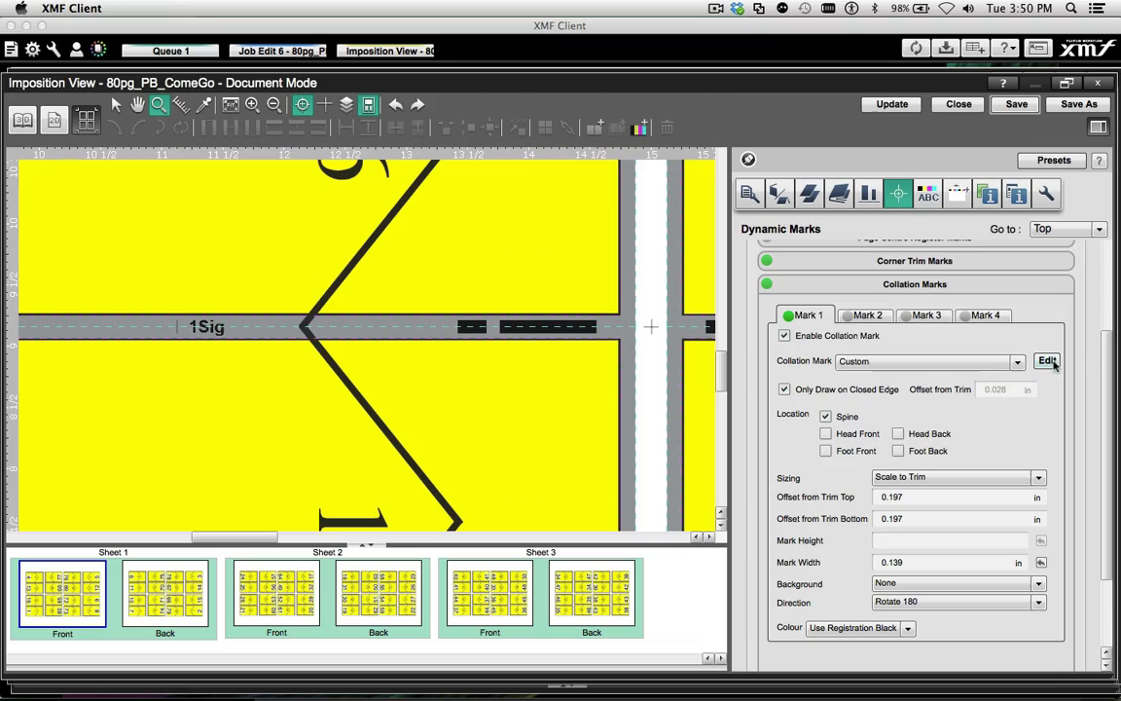
Edit the custom collation mark in the 80pg_PB_ComeGo imposition, refresh its preview for signatures 1 to 10 and inspect the mark on the sheet
left_click(1047, 362)
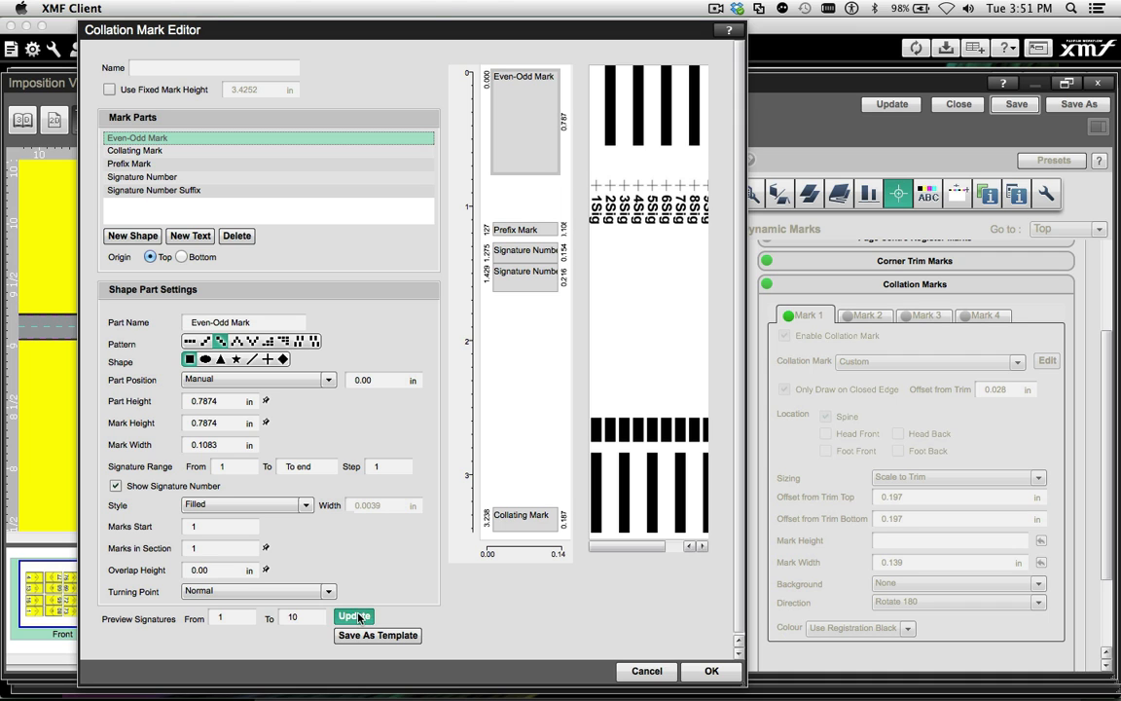
left_click(358, 617)
left_click(711, 671)
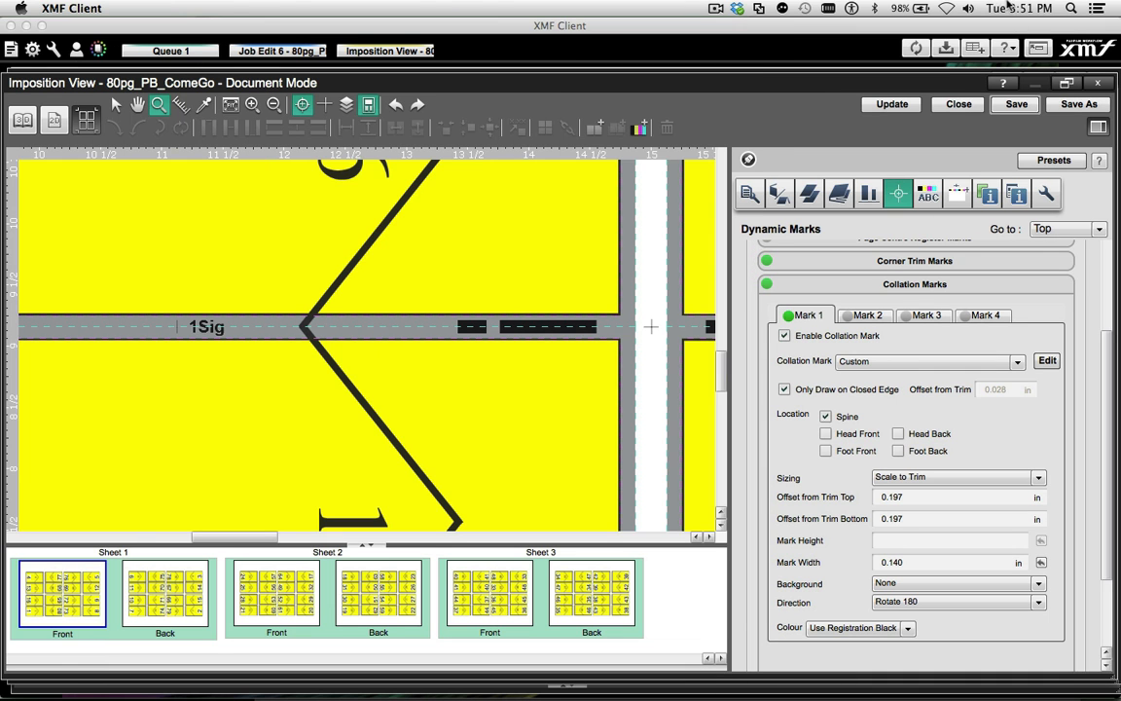
left_click_drag(32, 314, 329, 336)
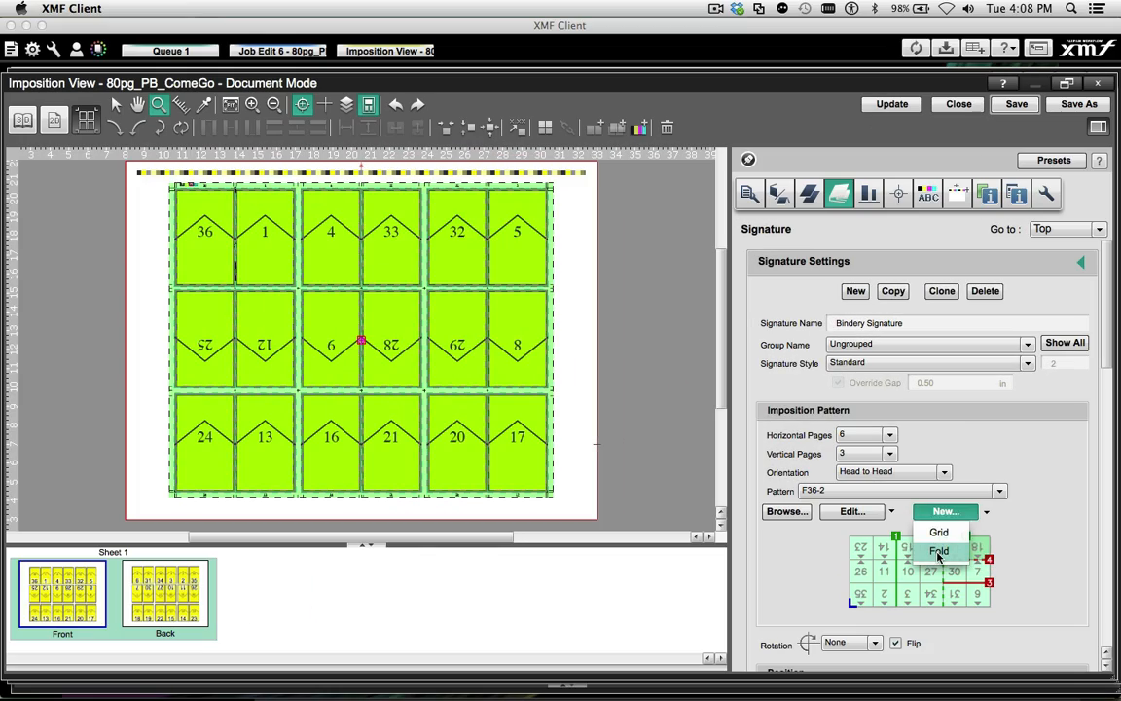
Create a 6 by 3 multi-web pattern with 2 webs and five folds, turning Web 1 over and giving it stack order 2
left_click(937, 553)
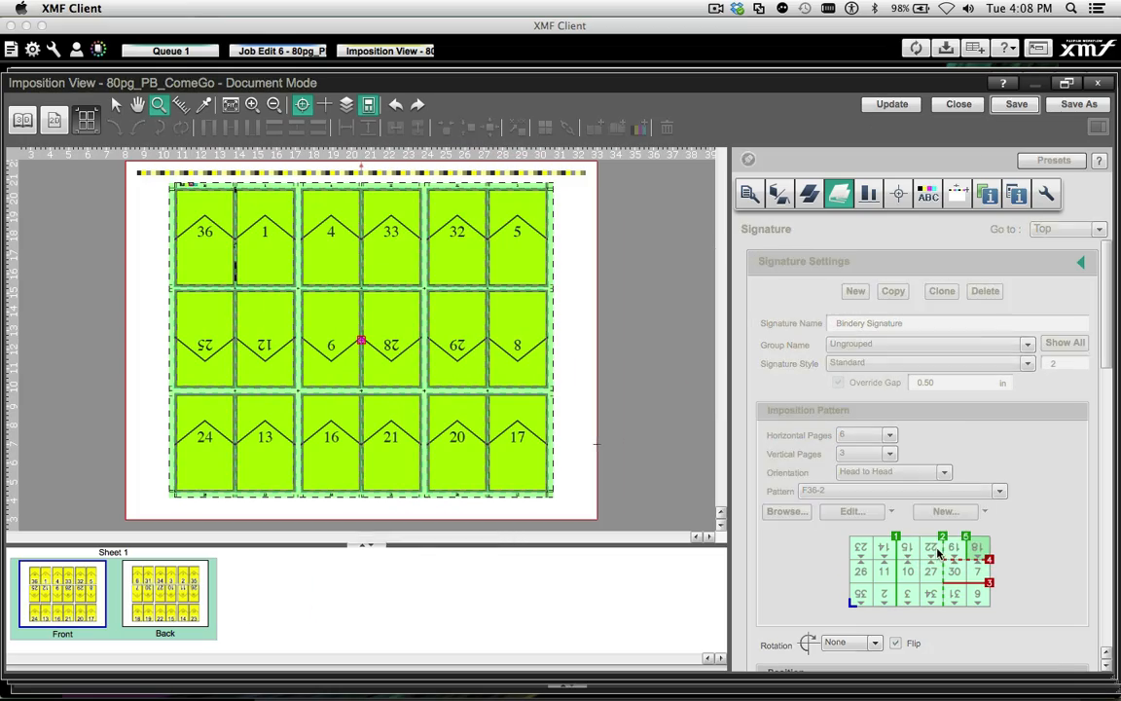
left_click(73, 136)
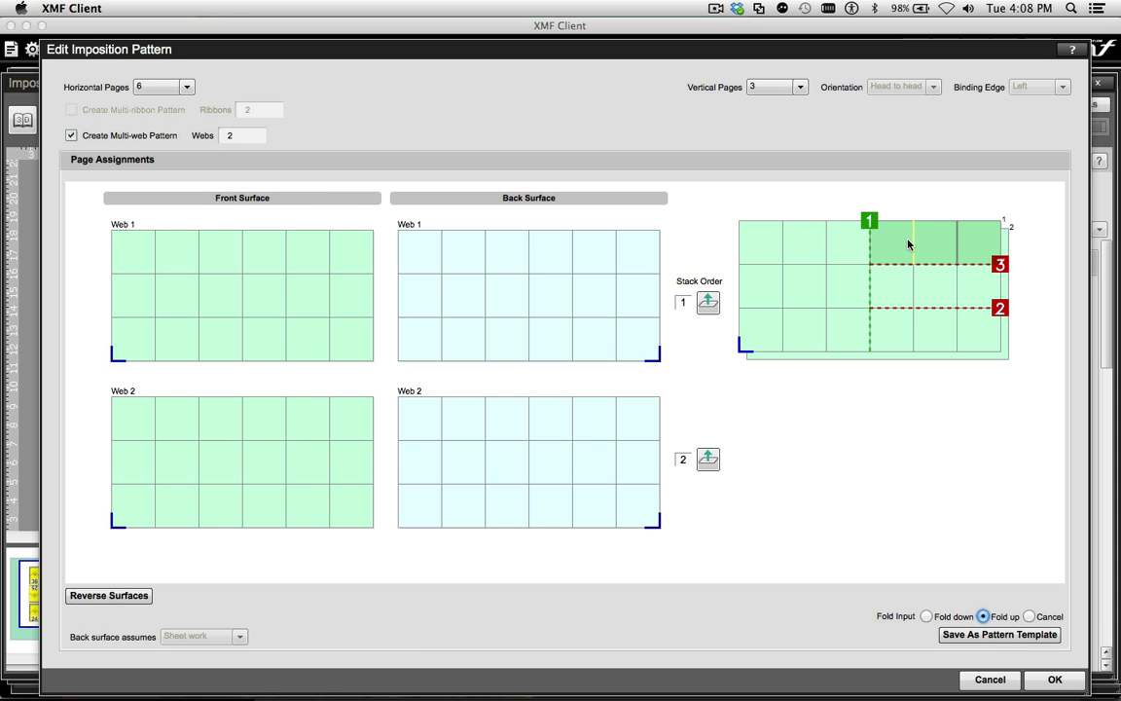
left_click(910, 244)
left_click(956, 247)
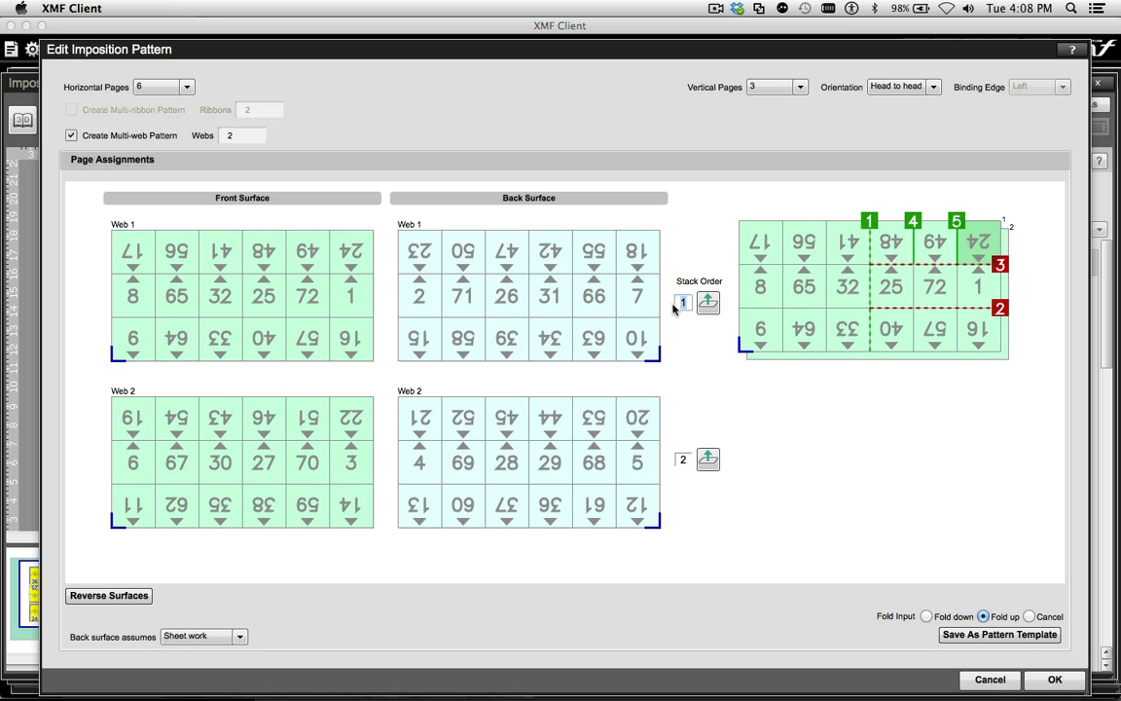
left_click(708, 303)
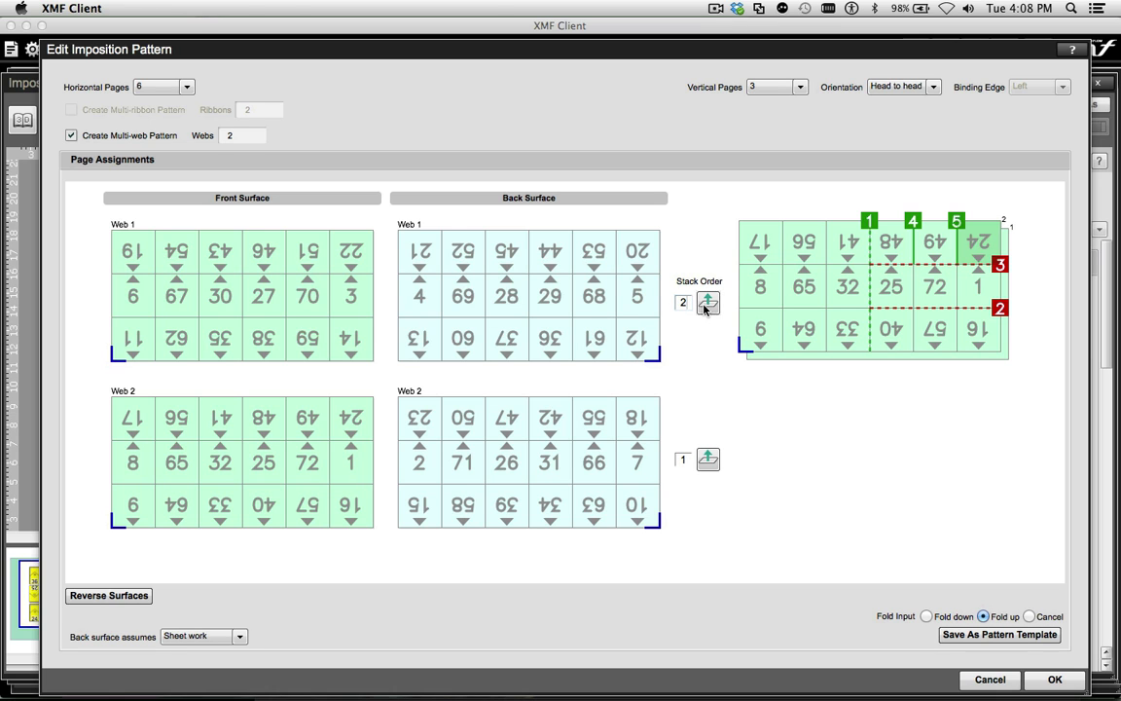
left_click(1054, 686)
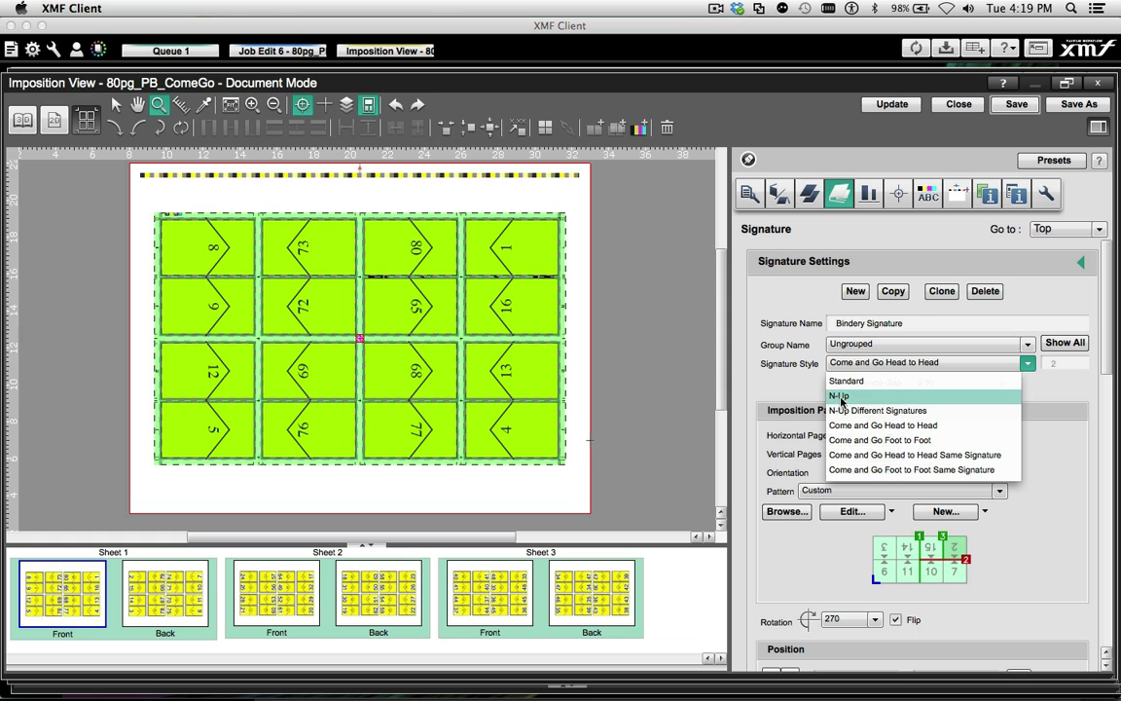
Set the 80pg_PB_ComeGo signature style to N-Up with 2 up and update the imposition
left_click(842, 398)
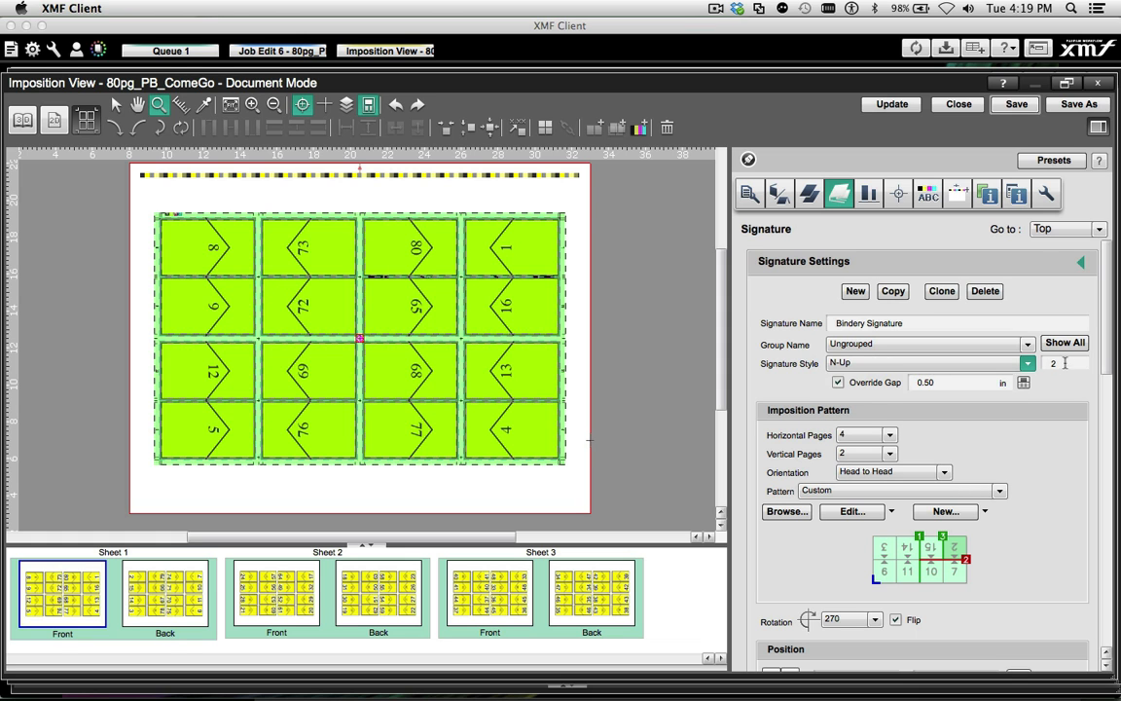
left_click(892, 105)
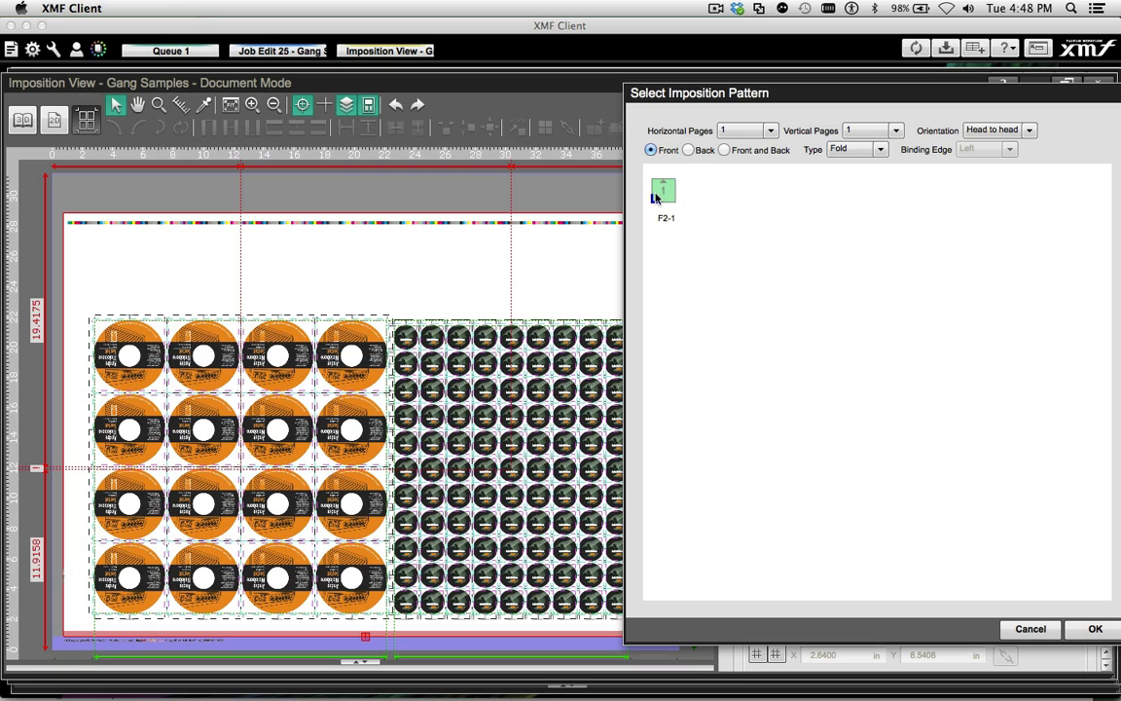
Add a 1 by 1 signature with pattern F2-1 to the Gang Samples sheet, position it above the orange discs and update the layout
double_click(656, 198)
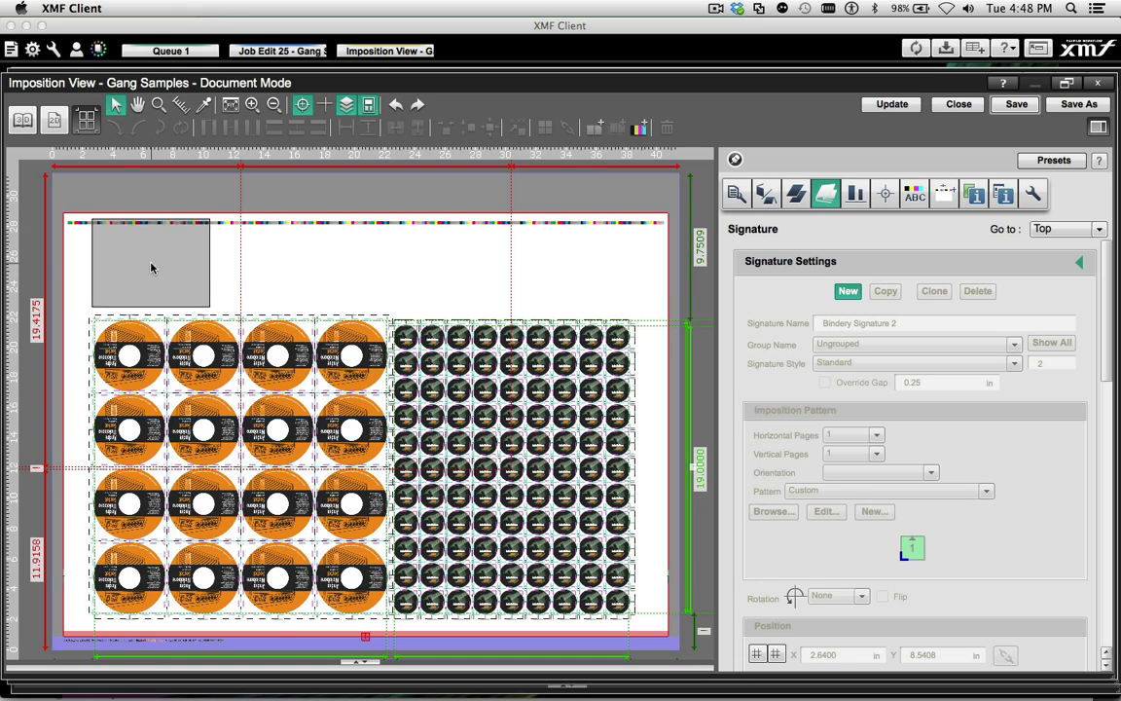
left_click(151, 267)
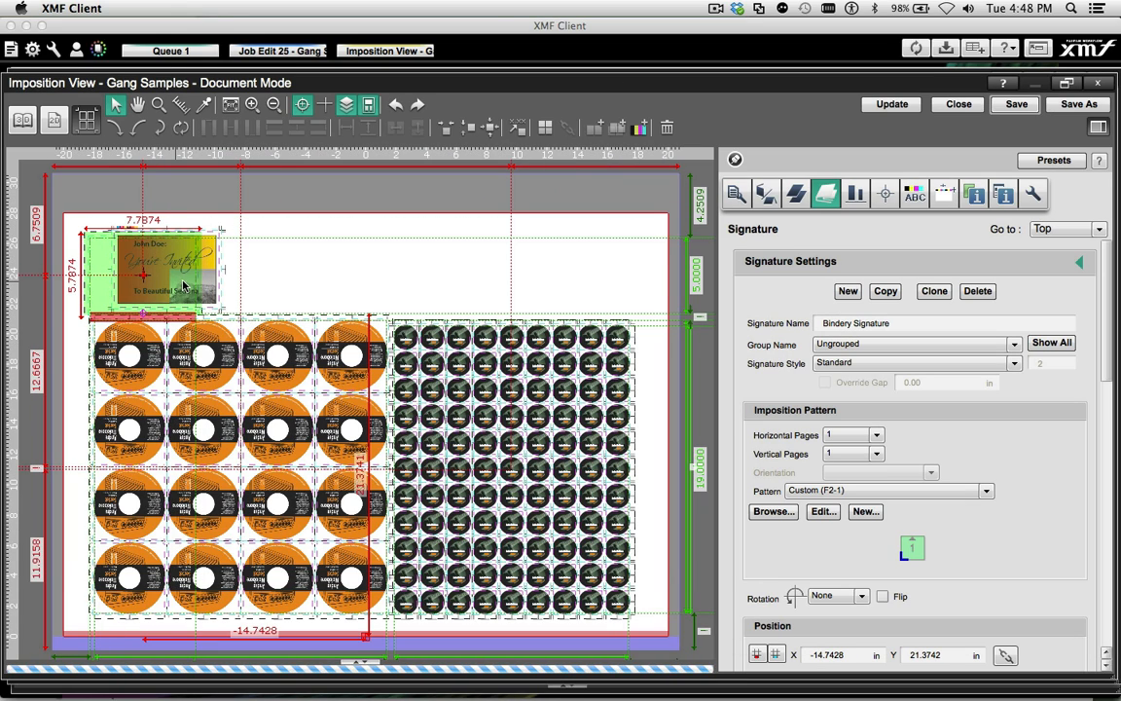
left_click_drag(183, 285, 187, 284)
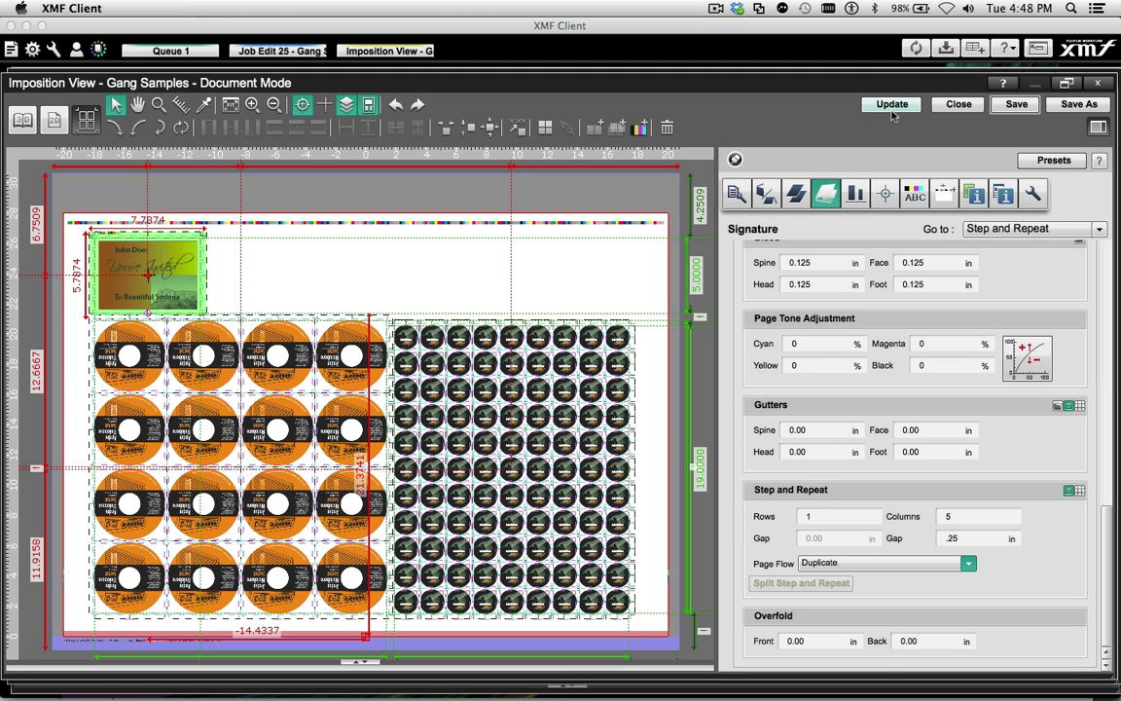
left_click(891, 105)
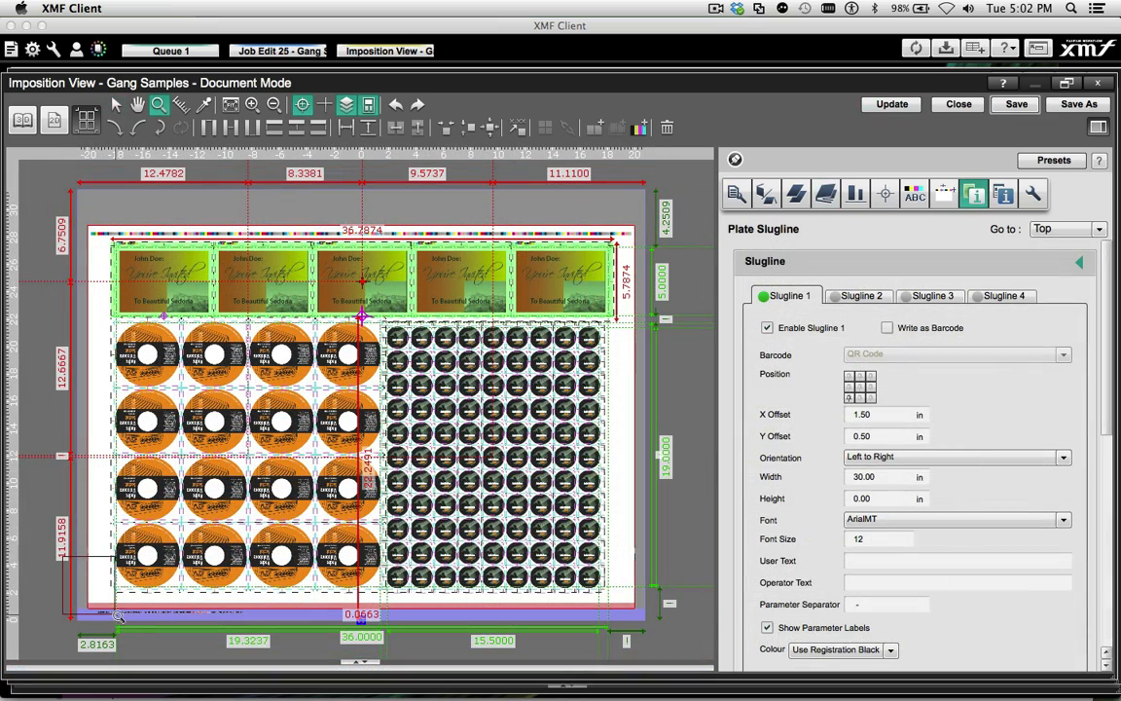
Enable plate Slugline 2 as a QR Code barcode on the Gang Samples sheet and update the imposition
left_click_drag(116, 615, 138, 621)
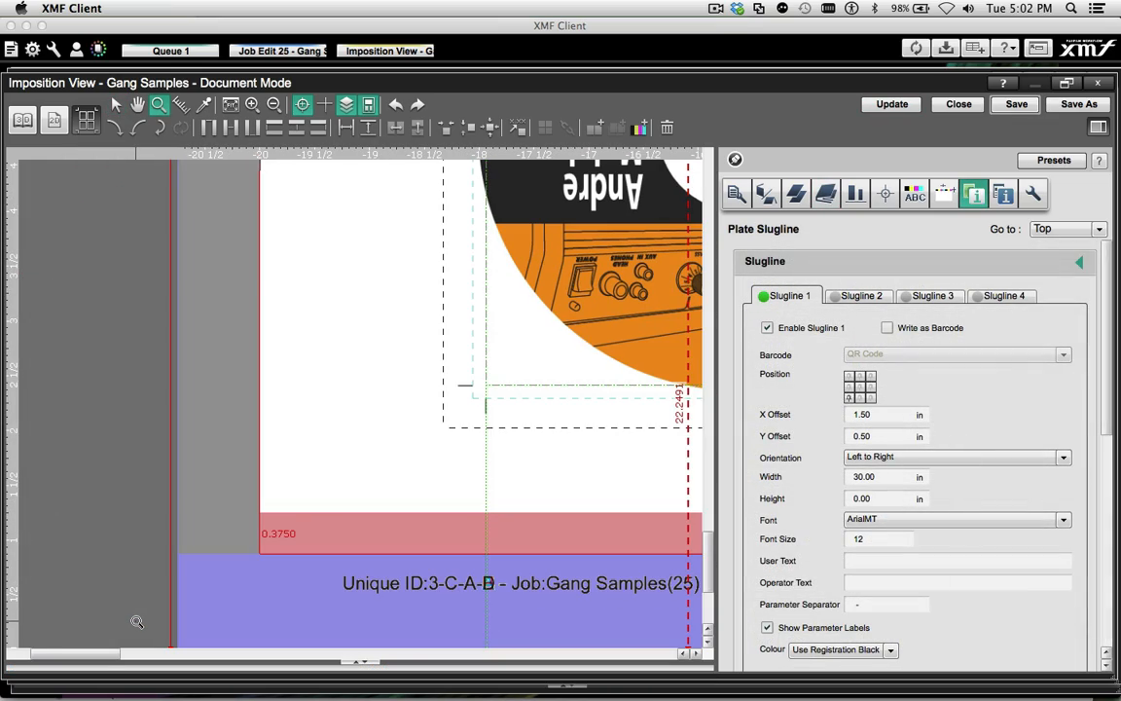
left_click(845, 297)
left_click(766, 329)
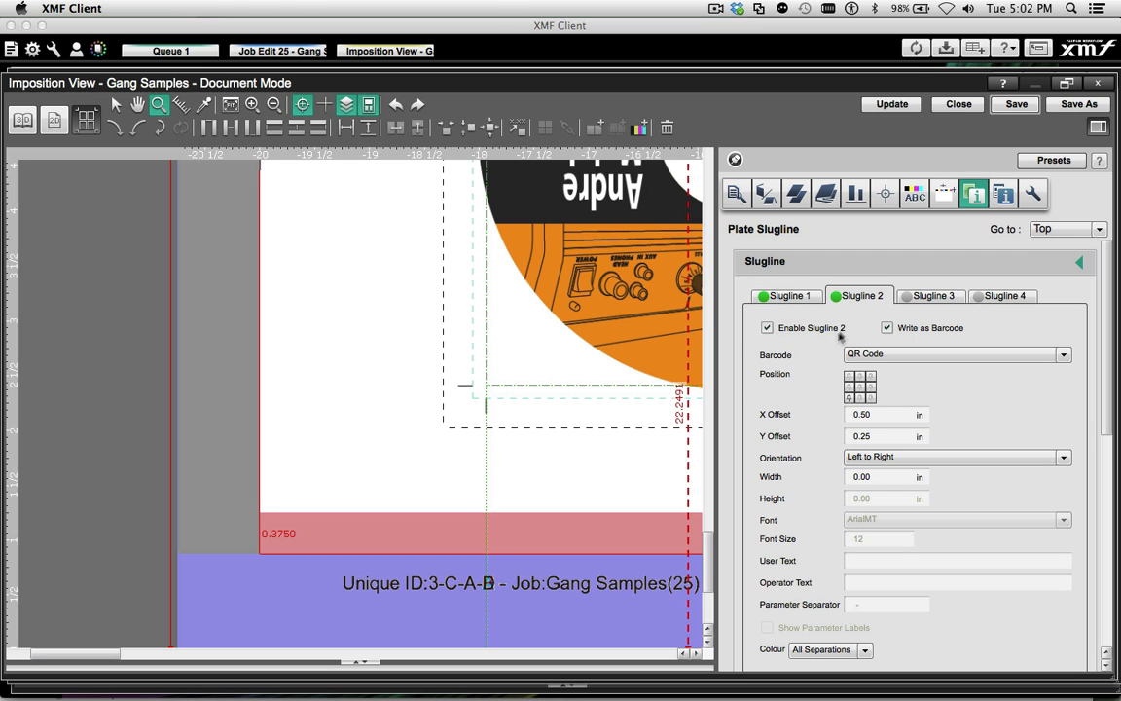
left_click(891, 106)
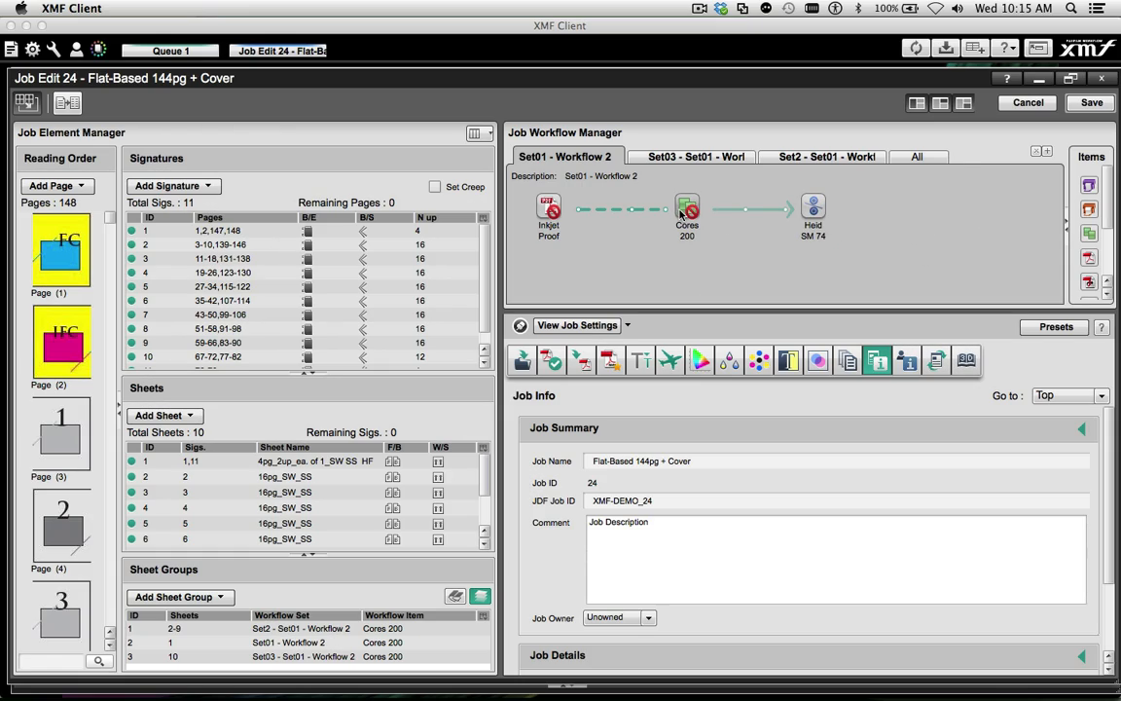
Examine the Cores 200 imposition and its front and back surface layouts in each of the job's three workflows
left_click(687, 208)
scroll(791, 471, "down", 5)
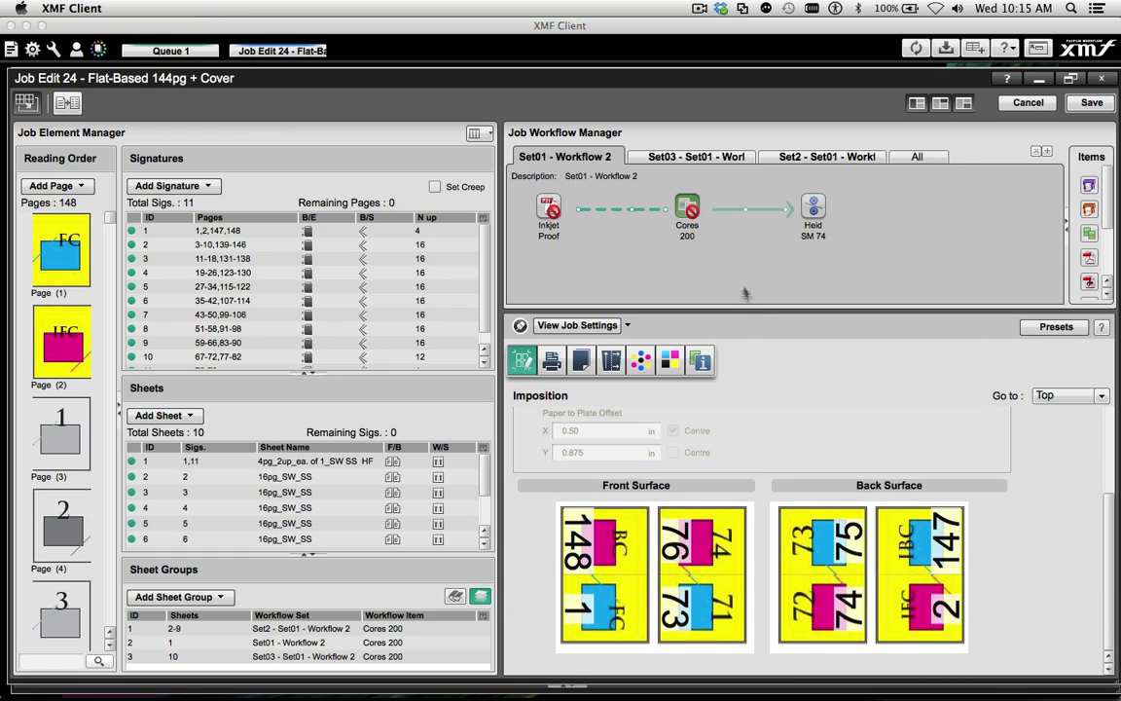
left_click(672, 157)
left_click(684, 211)
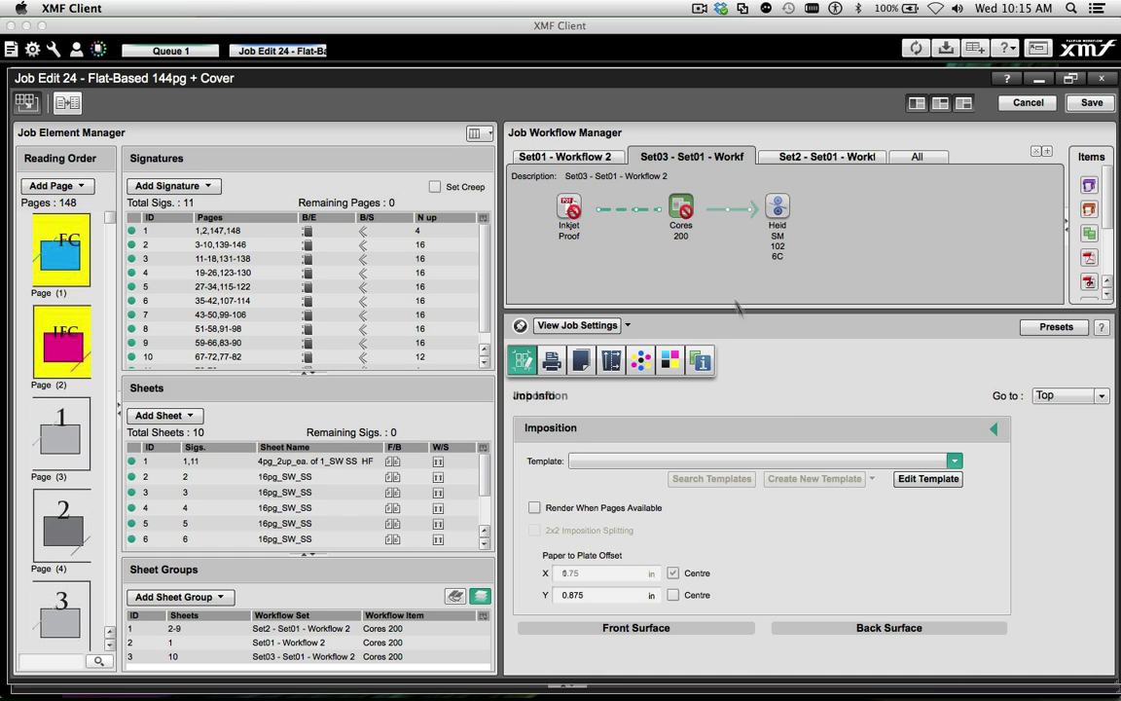
scroll(793, 438, "down", 5)
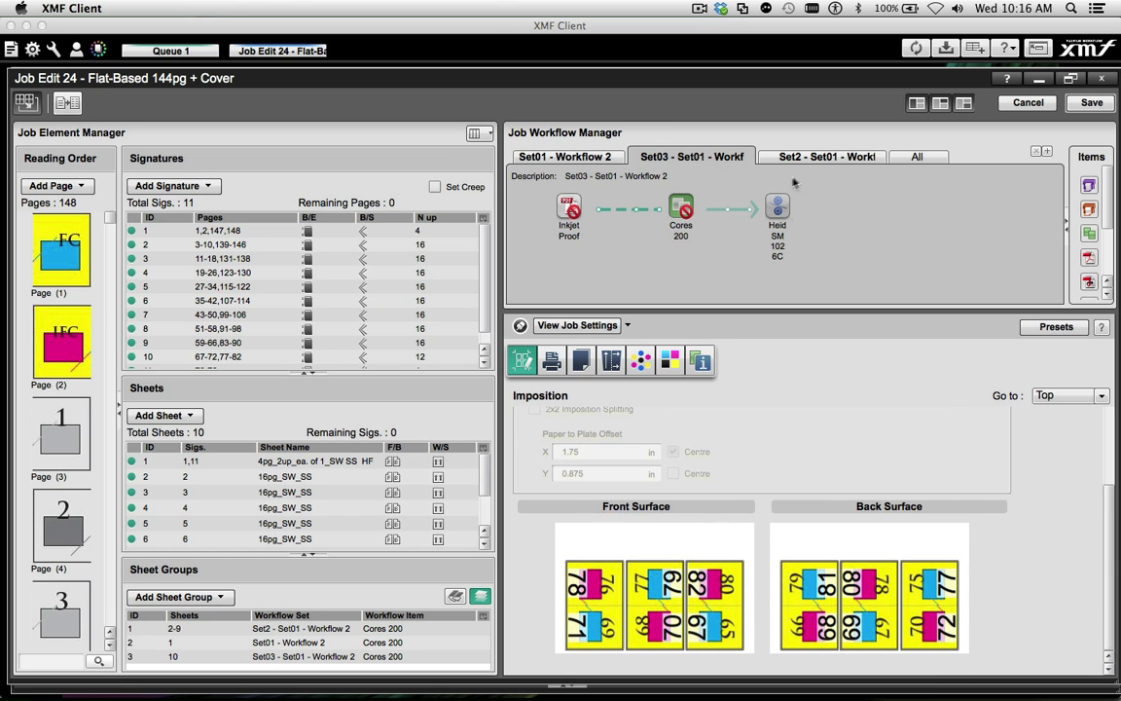
left_click(822, 157)
left_click(663, 207)
scroll(776, 449, "down", 5)
scroll(776, 449, "down", 5)
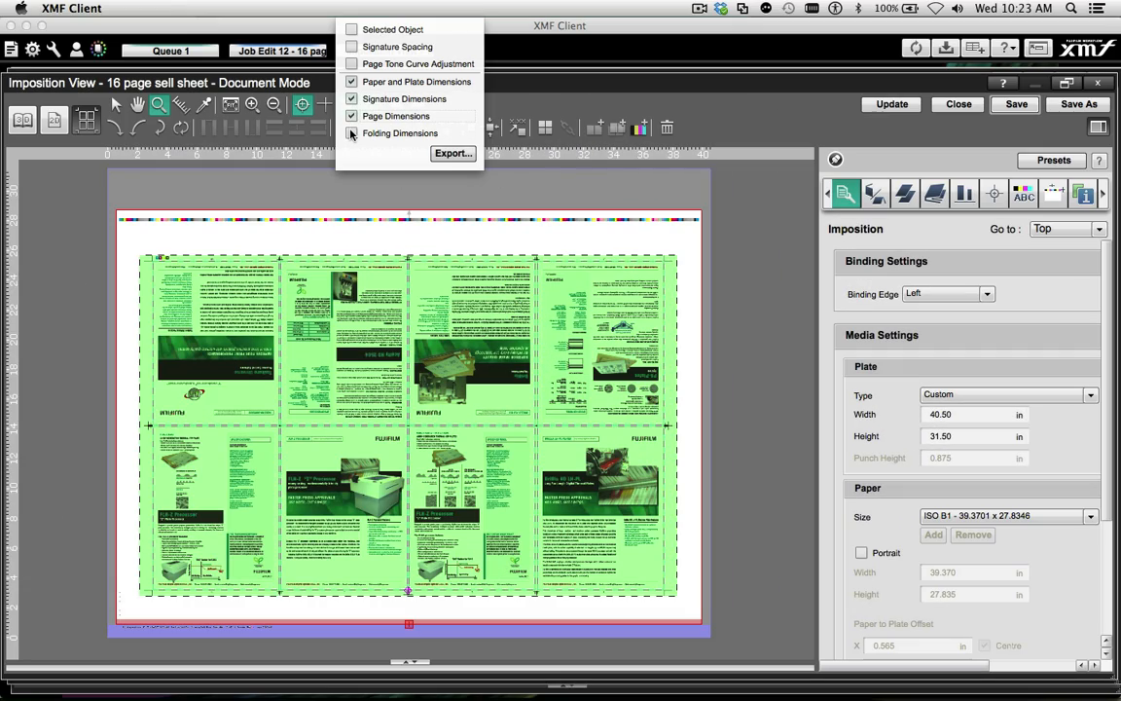
Export the 16 page sell sheet layout with folding dimensions shown to the Desktop as 16pg SW and open the exported PDF
left_click(352, 133)
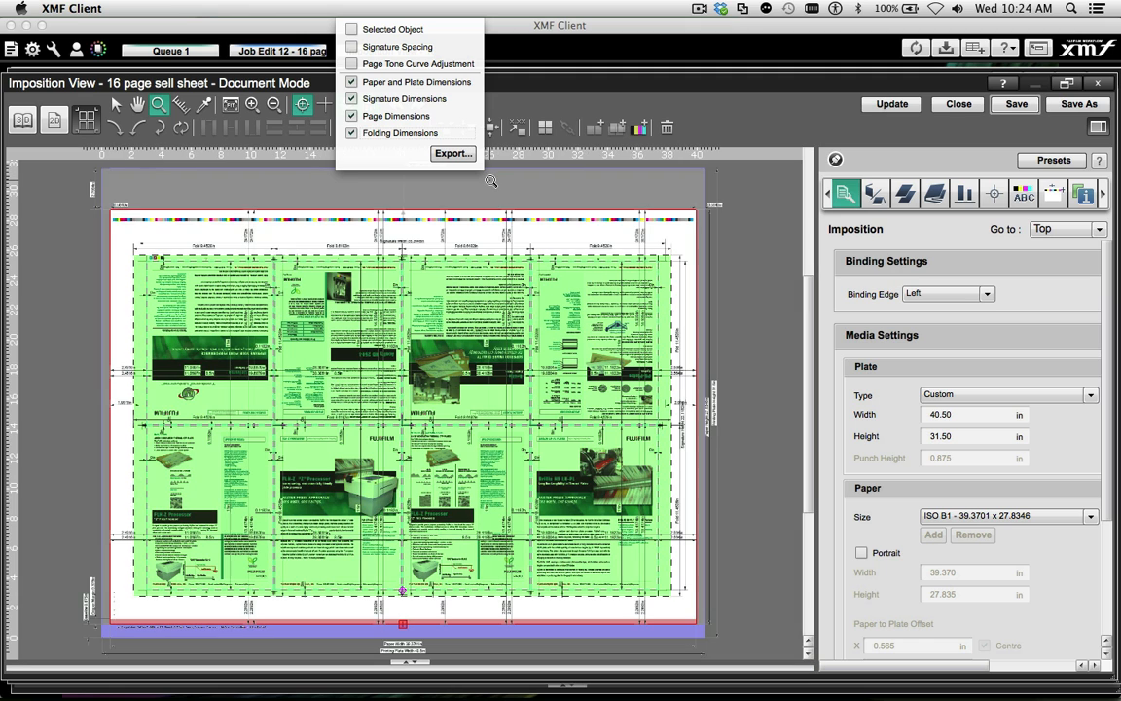
left_click(454, 154)
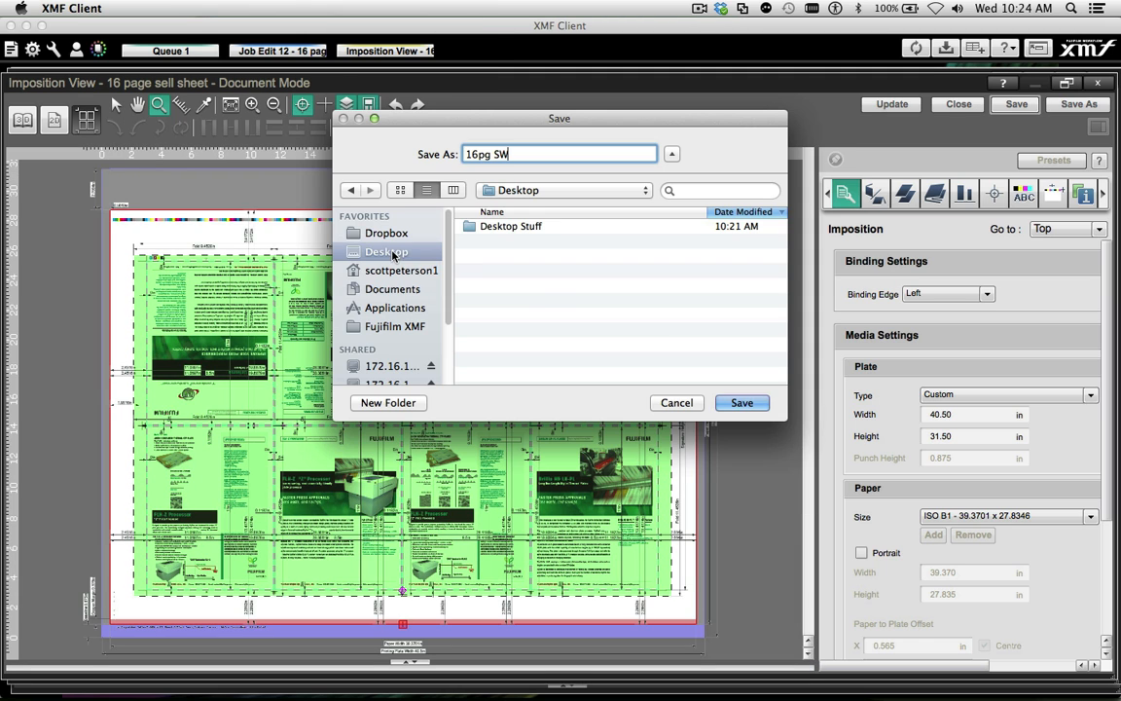
left_click(742, 402)
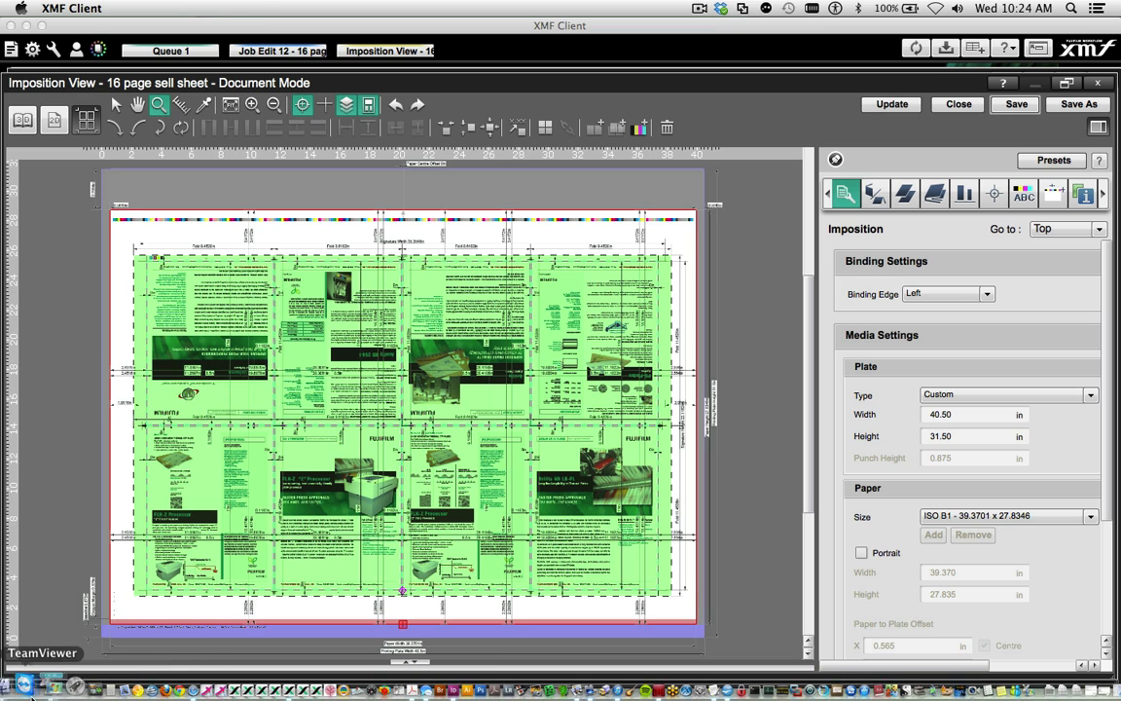
left_click(17, 689)
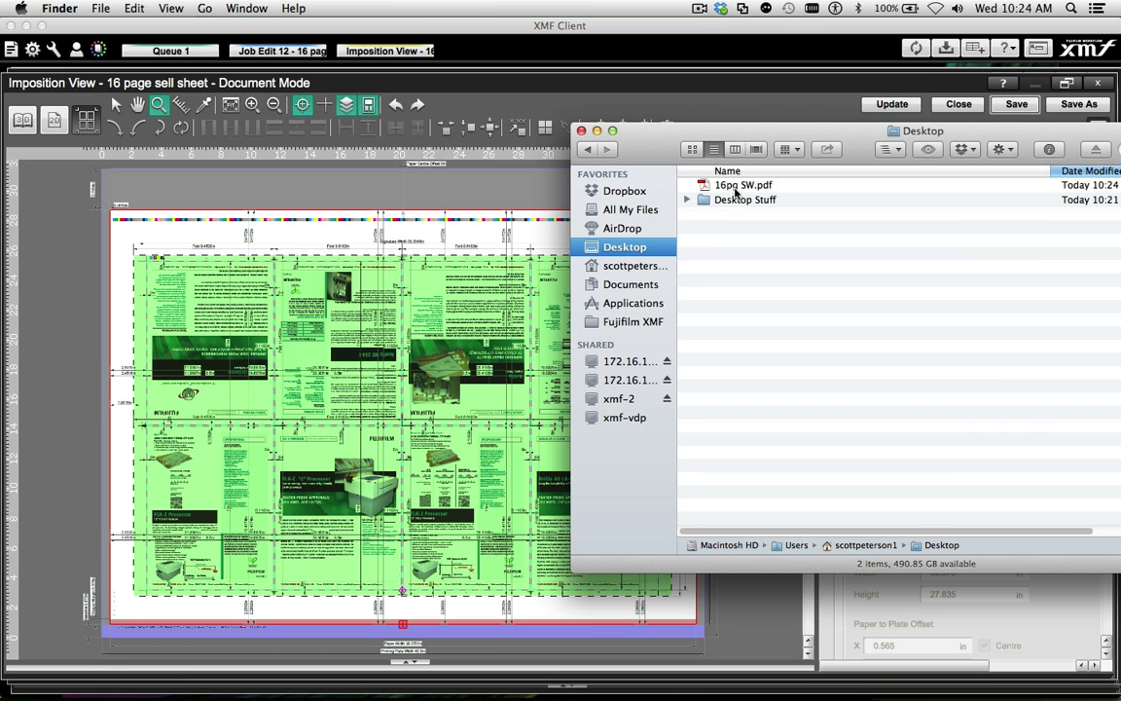
double_click(740, 185)
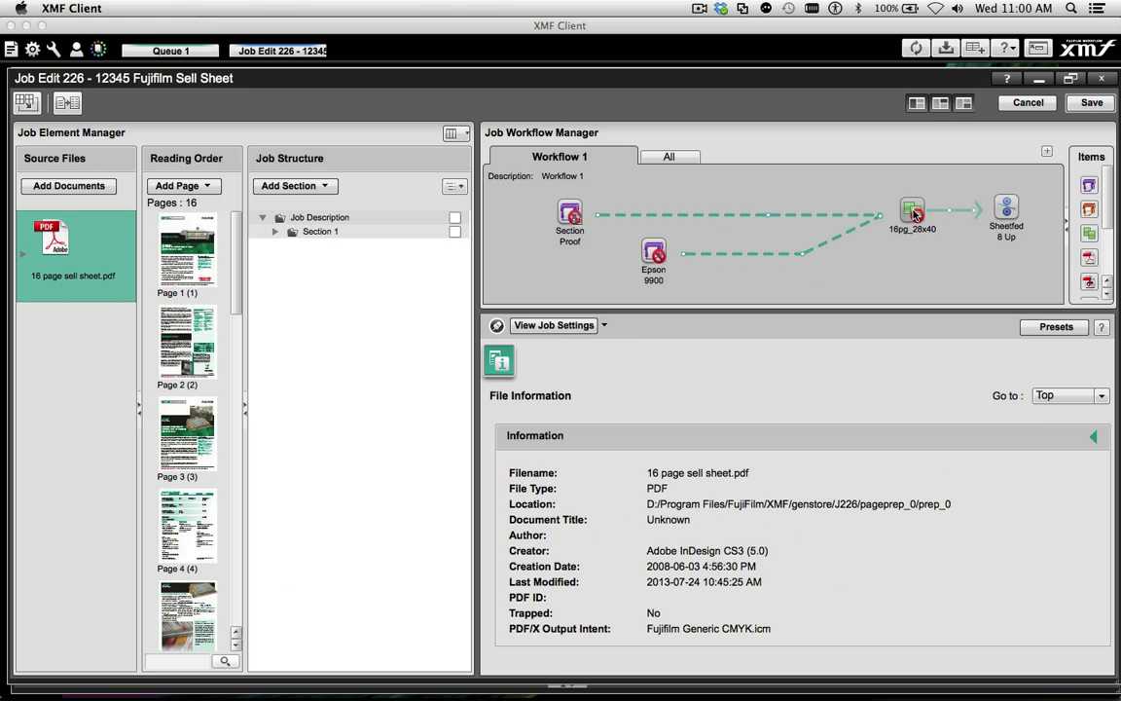
Change the sell sheet's Bindery Signature in the 16pg_28x40 imposition to a 2 by 2 layout with pattern F8-7, rotated 90 degrees
scroll(838, 496, "down", 3)
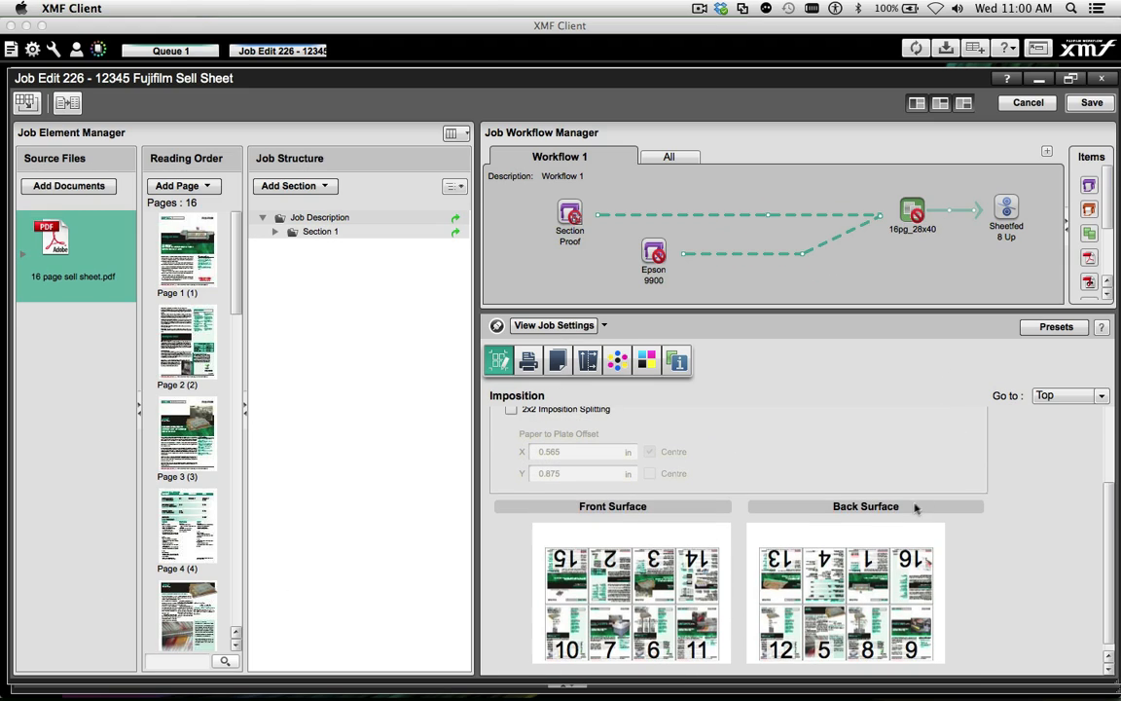
double_click(694, 610)
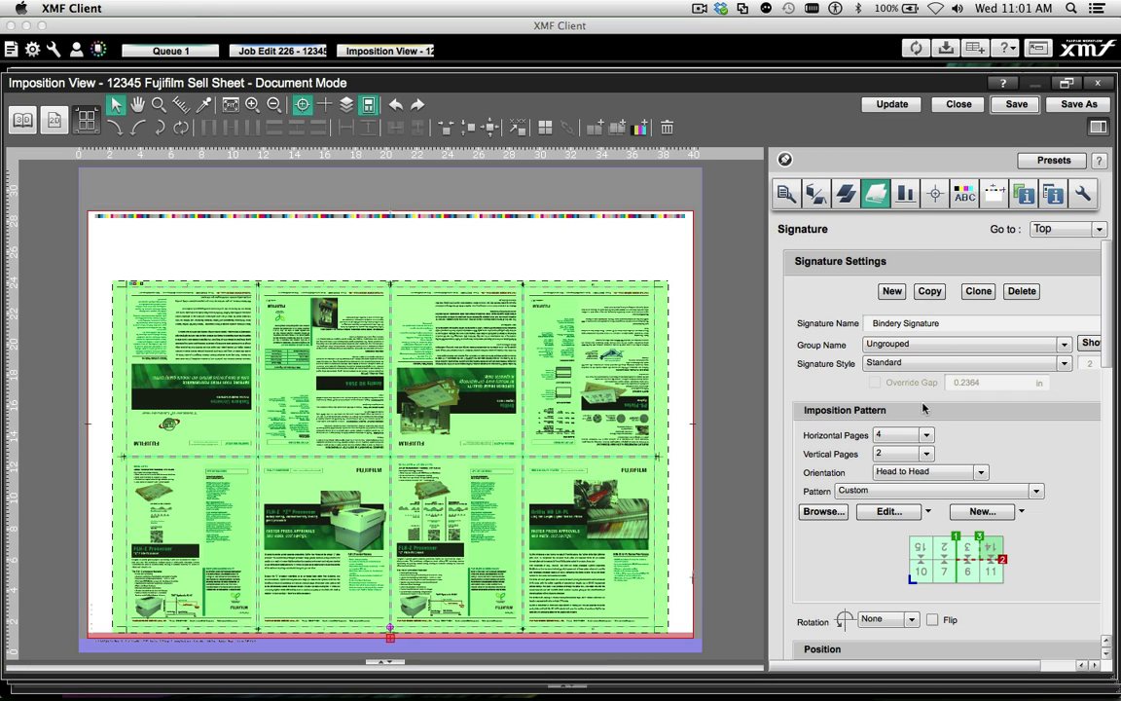
left_click(925, 435)
left_click(910, 199)
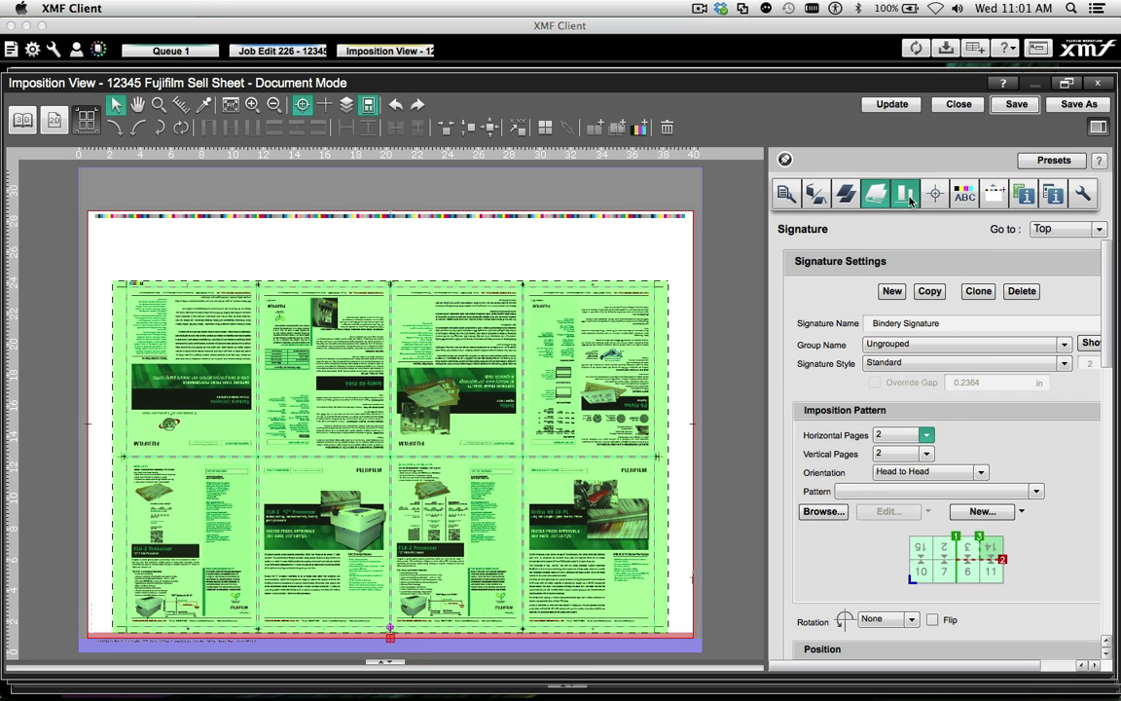
left_click(824, 511)
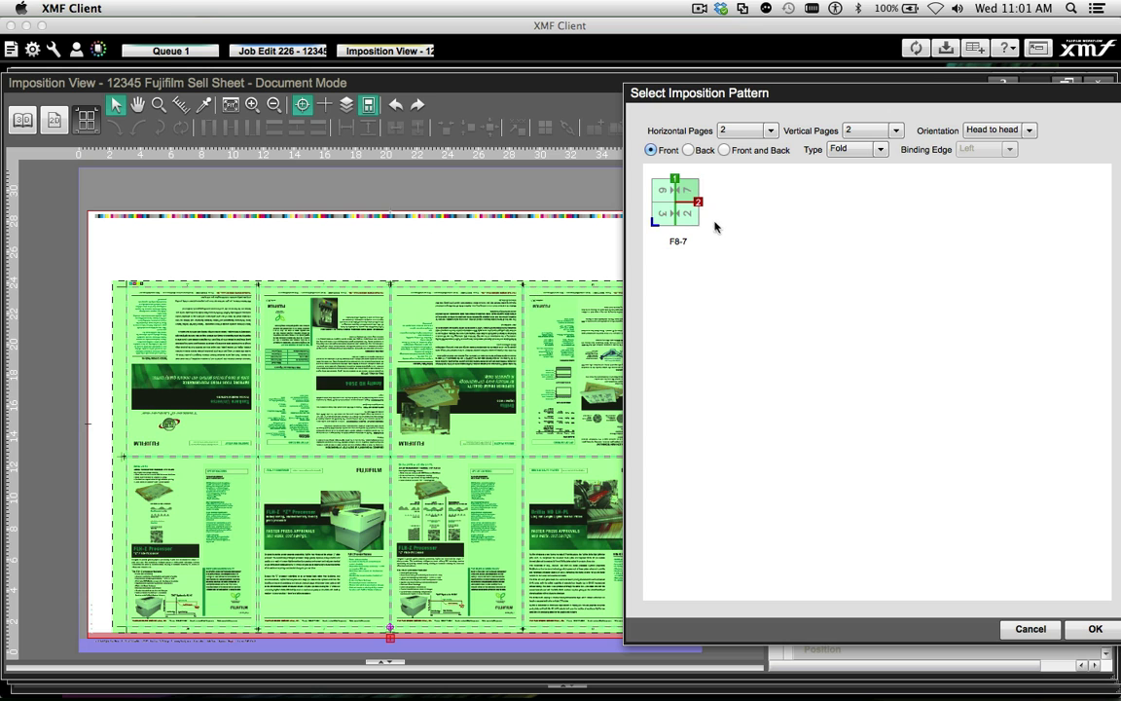
double_click(676, 202)
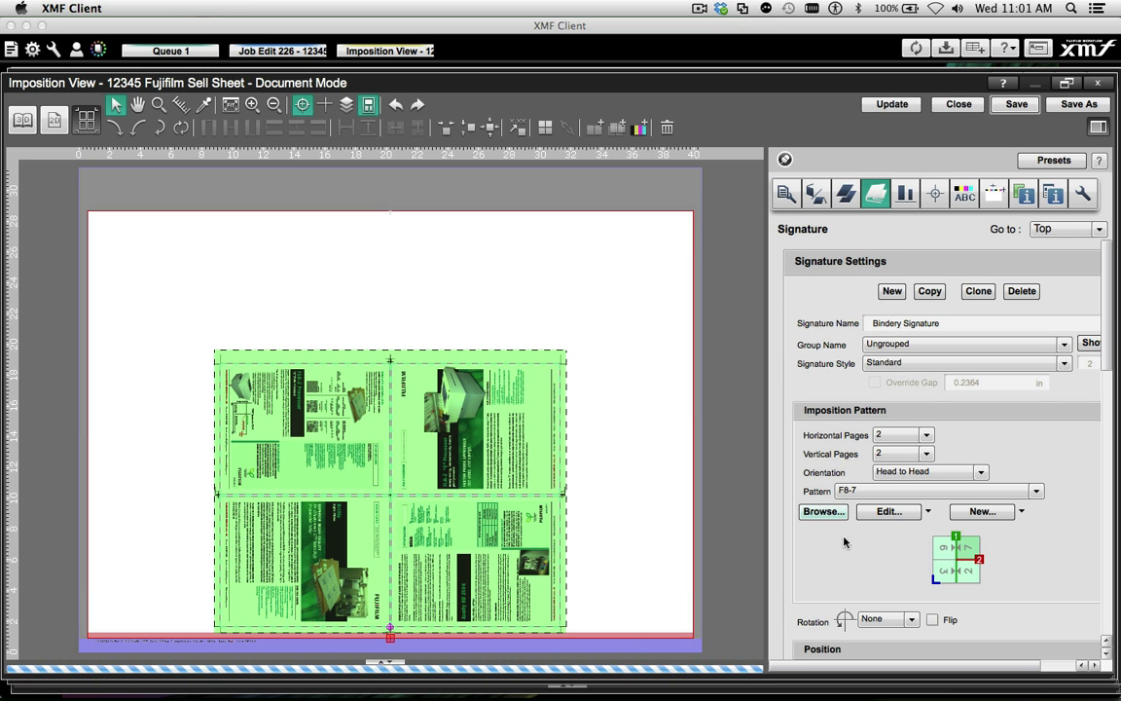
left_click(137, 128)
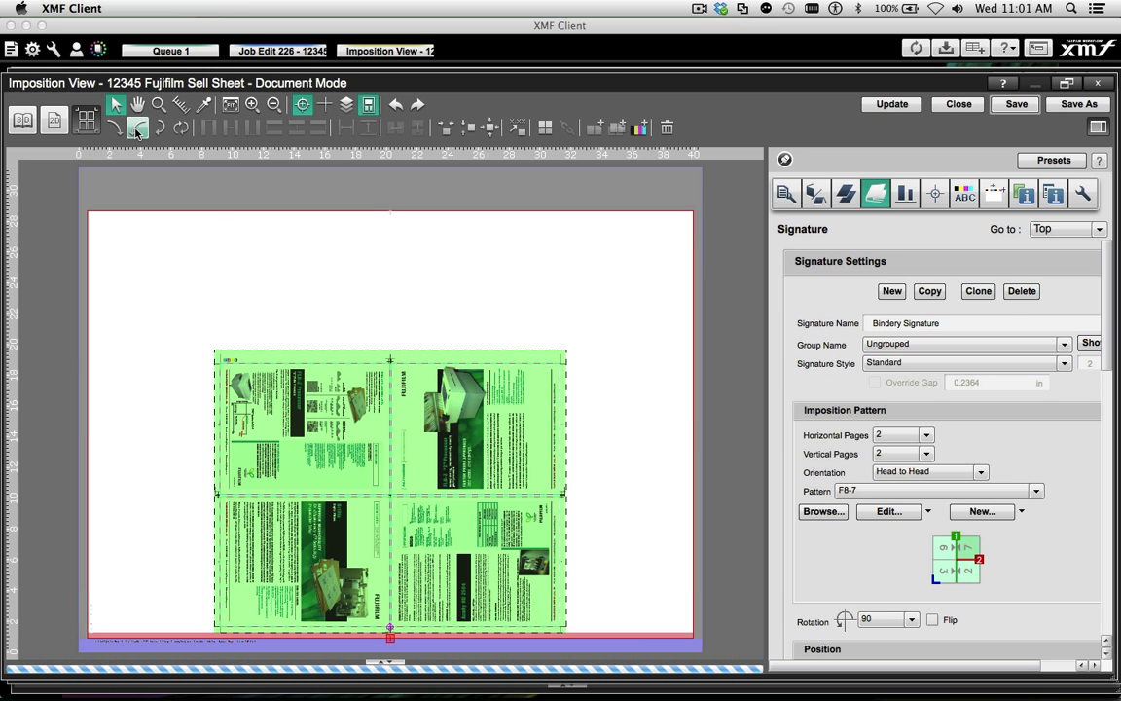
left_click(137, 132)
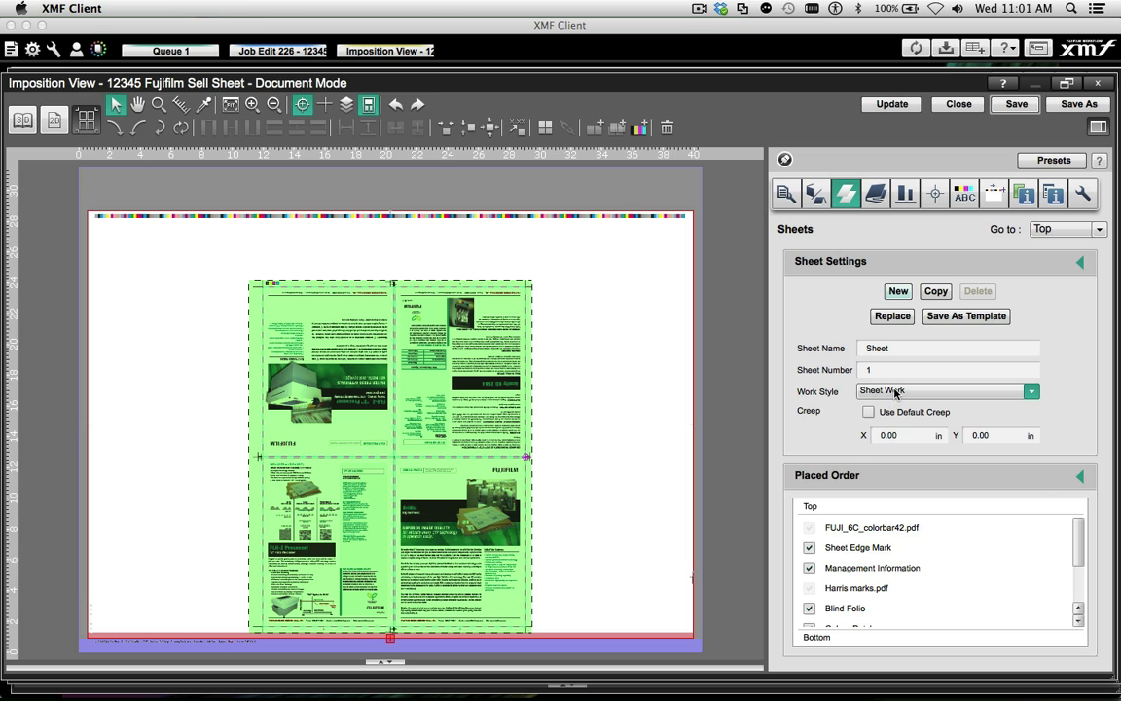
Set the sheet's work style to Work and Turn and its paper size to 38x25
left_click(895, 392)
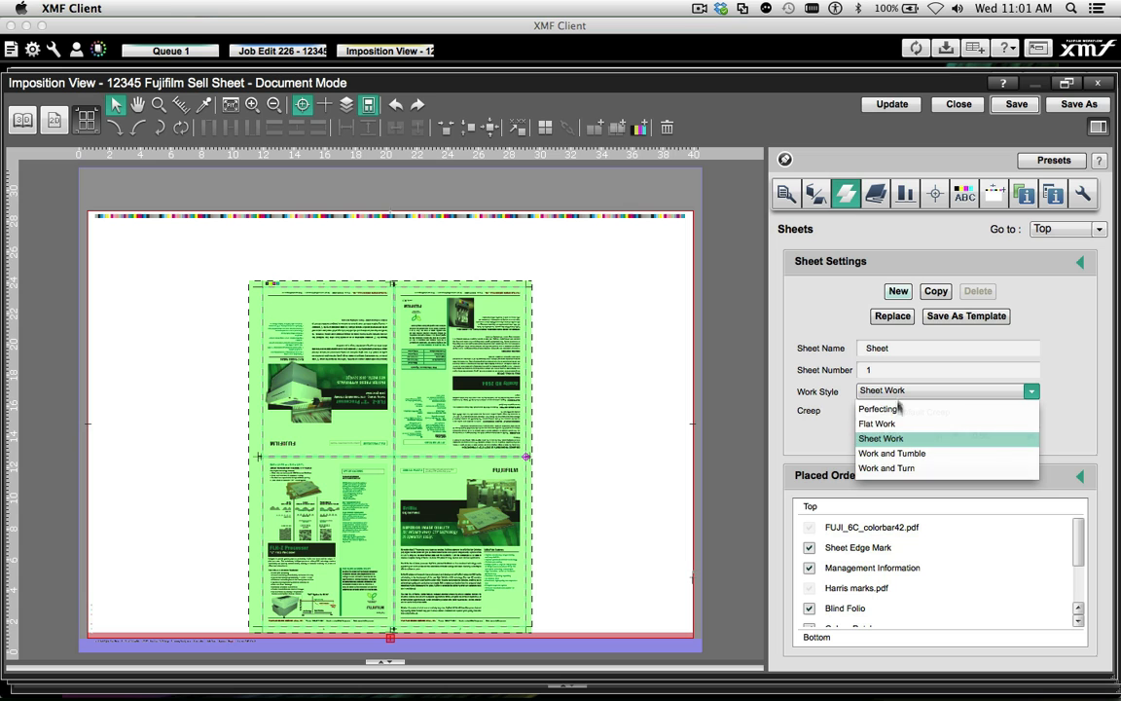
left_click(881, 466)
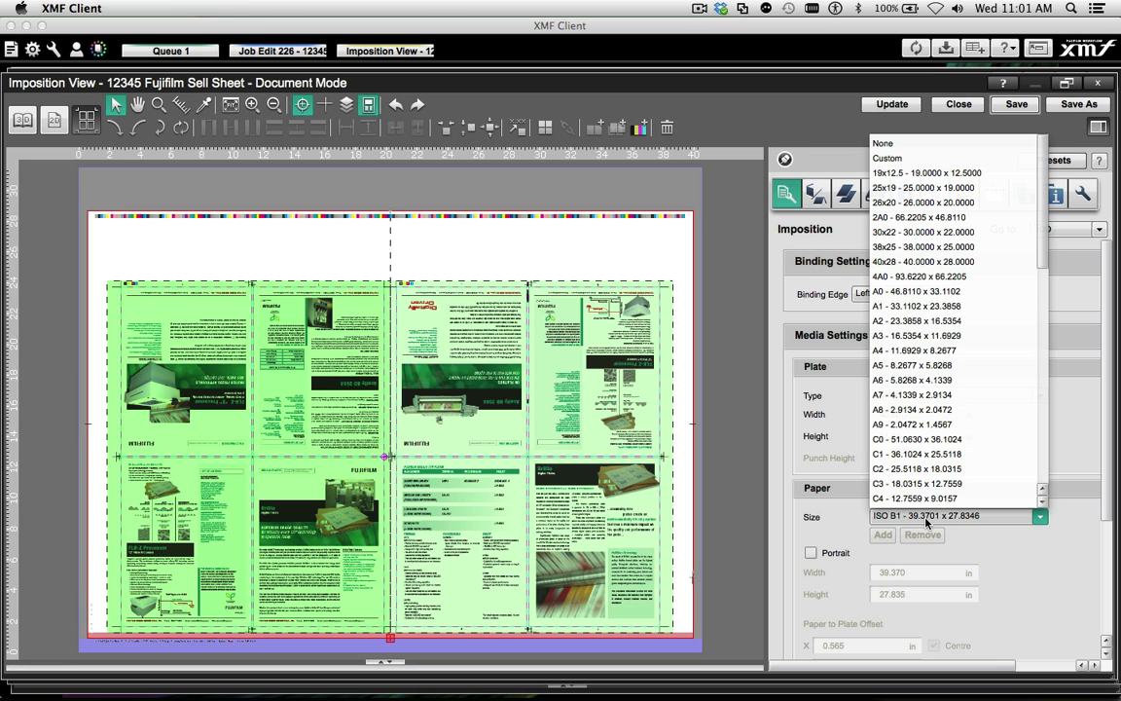
left_click(937, 246)
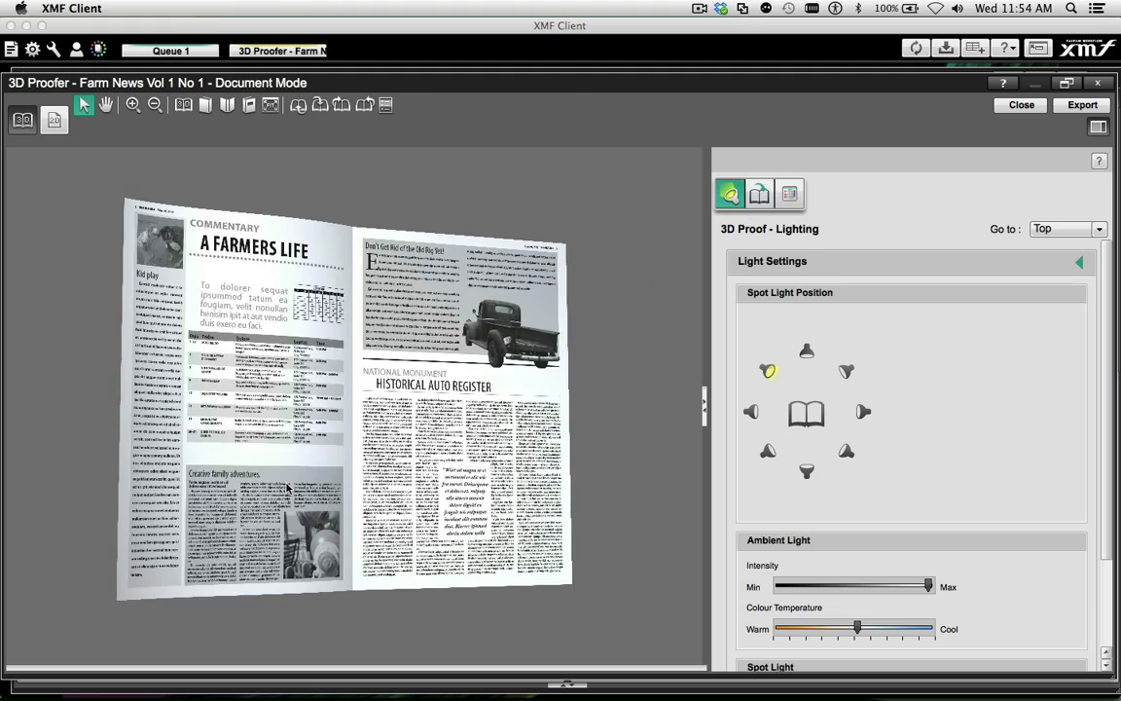
Leaf through the Farm News 3D proof, light it from the upper-right spot light and open the next group of proof settings
left_click_drag(288, 486, 451, 465)
scroll(410, 456, "up", 2)
scroll(409, 457, "up", 3)
scroll(409, 461, "down", 4)
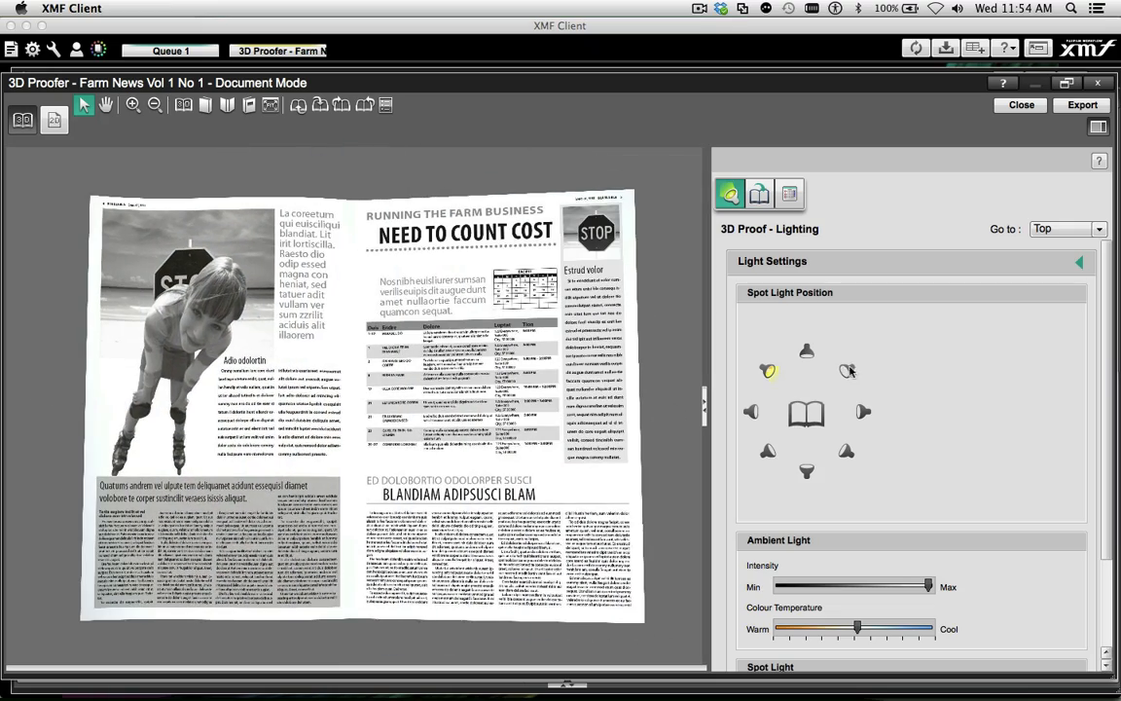
left_click(848, 371)
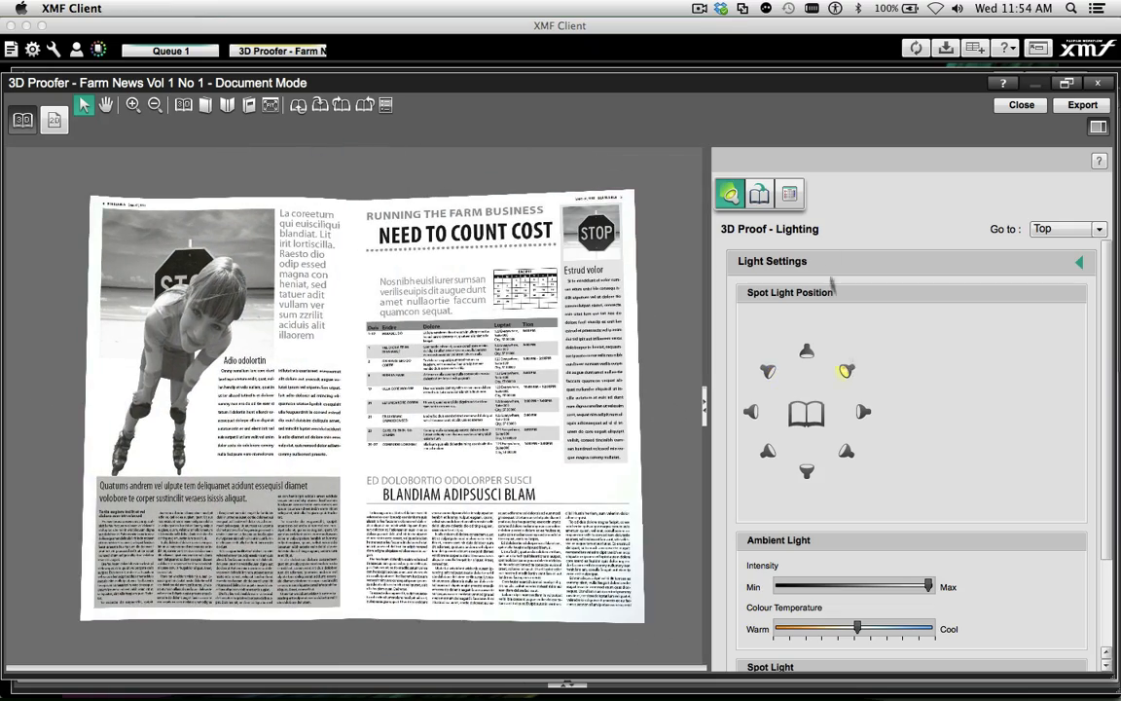
left_click(766, 196)
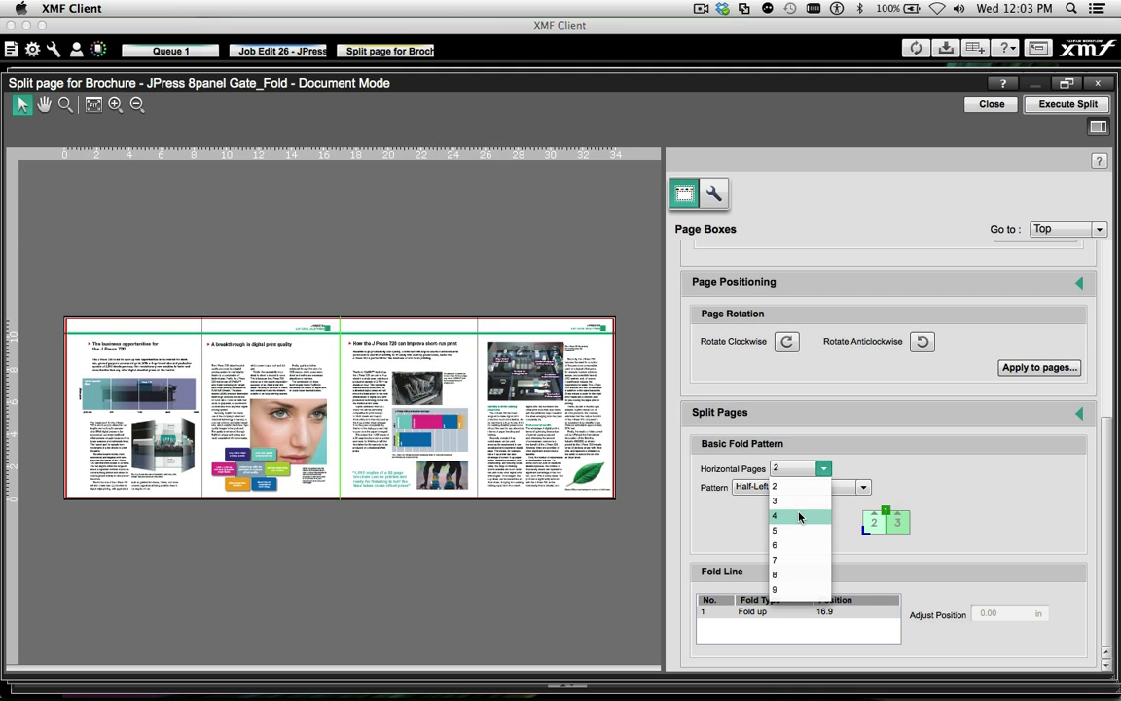
Apply a four-page Gate-Left fold pattern to the brochure page and align fold line 1 with the printed panel edge
left_click(791, 514)
left_click(787, 487)
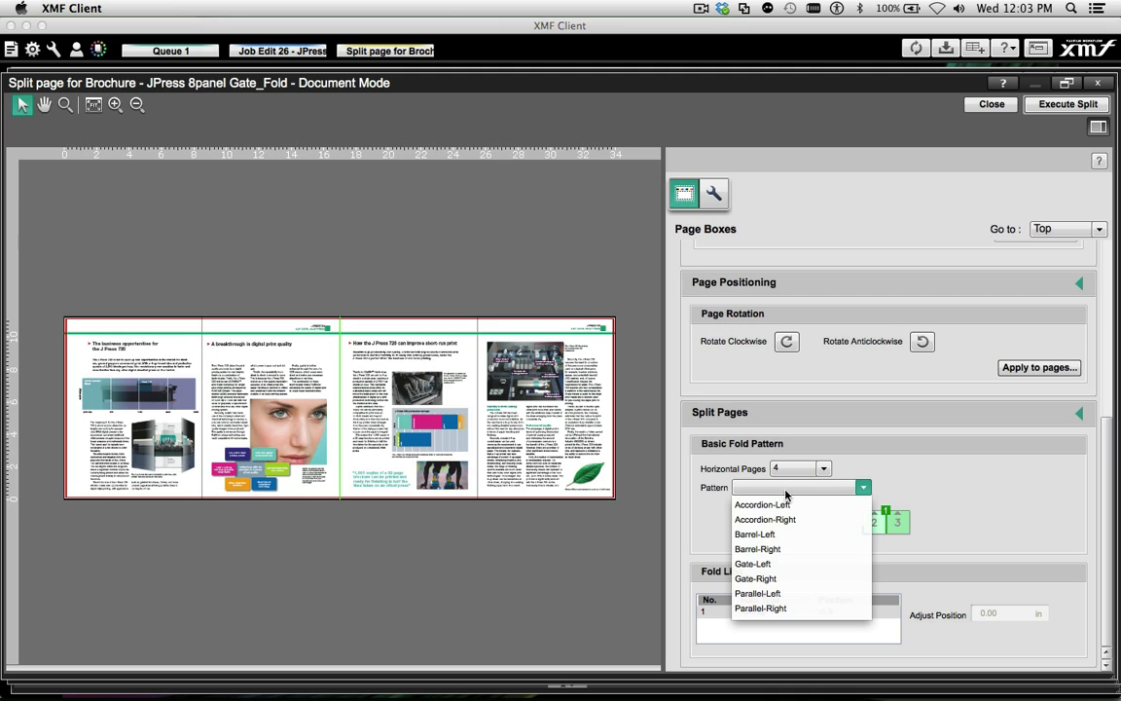
left_click(769, 564)
left_click(202, 327)
left_click(778, 611)
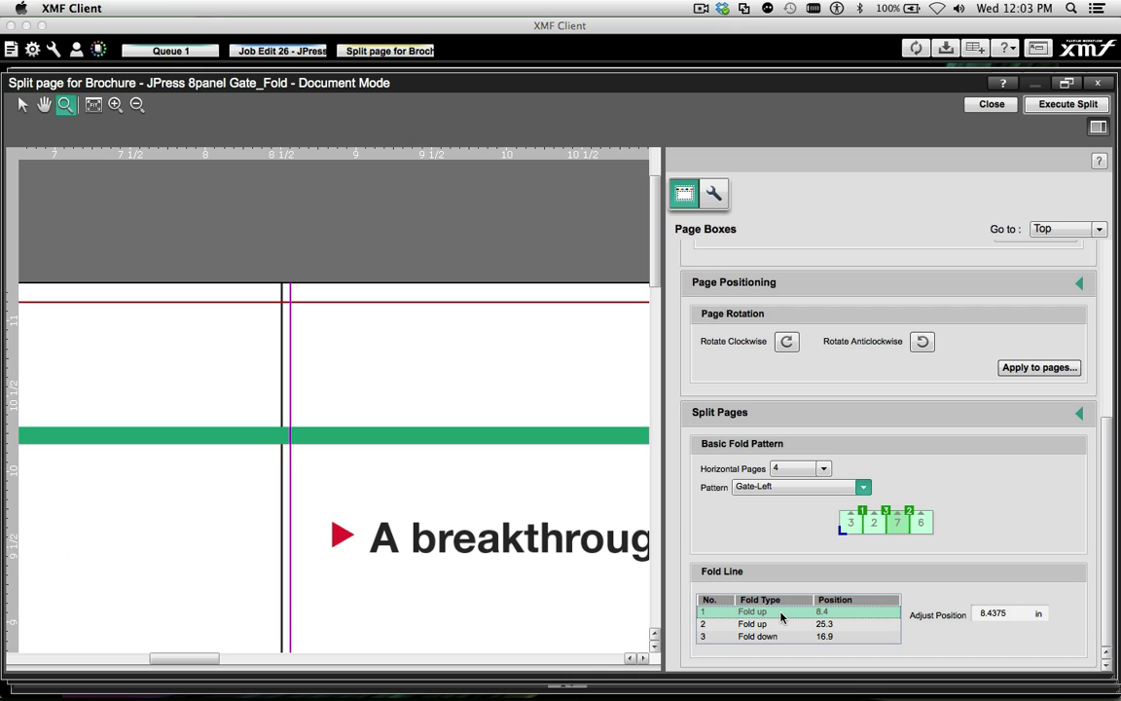
left_click(21, 104)
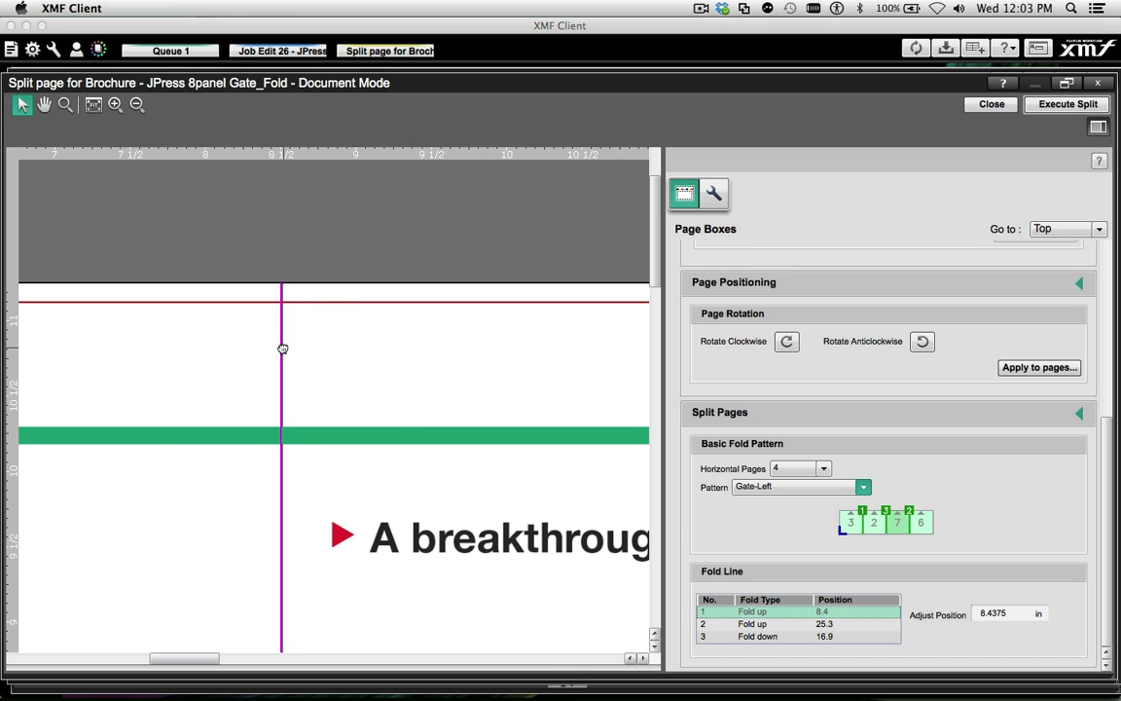
left_click(93, 105)
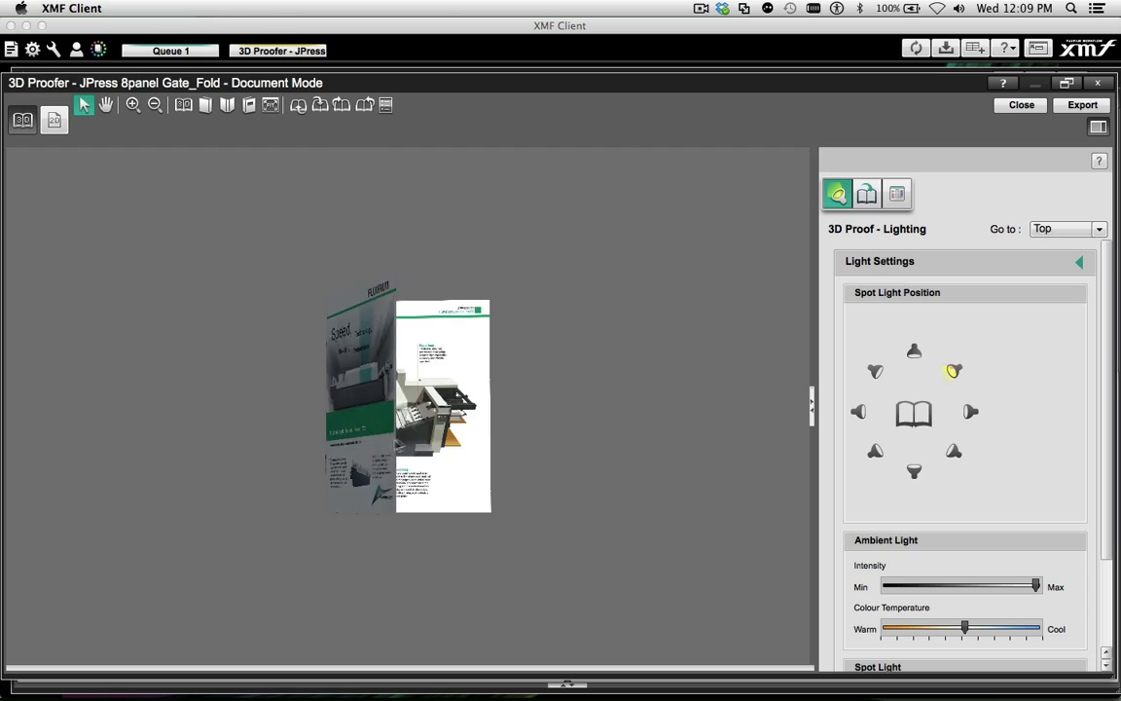
Set the gate-fold 3D proof to export to XMF Remote with WIN-I884MQ9N55P as the destination
left_click(1072, 107)
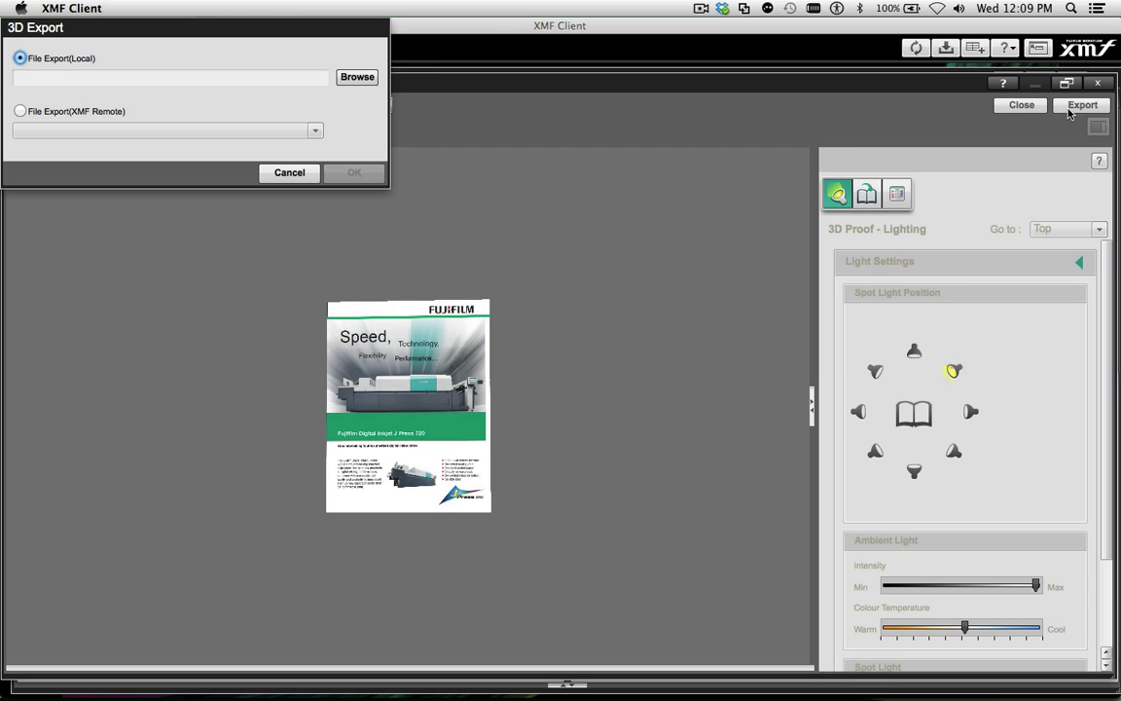
left_click(355, 87)
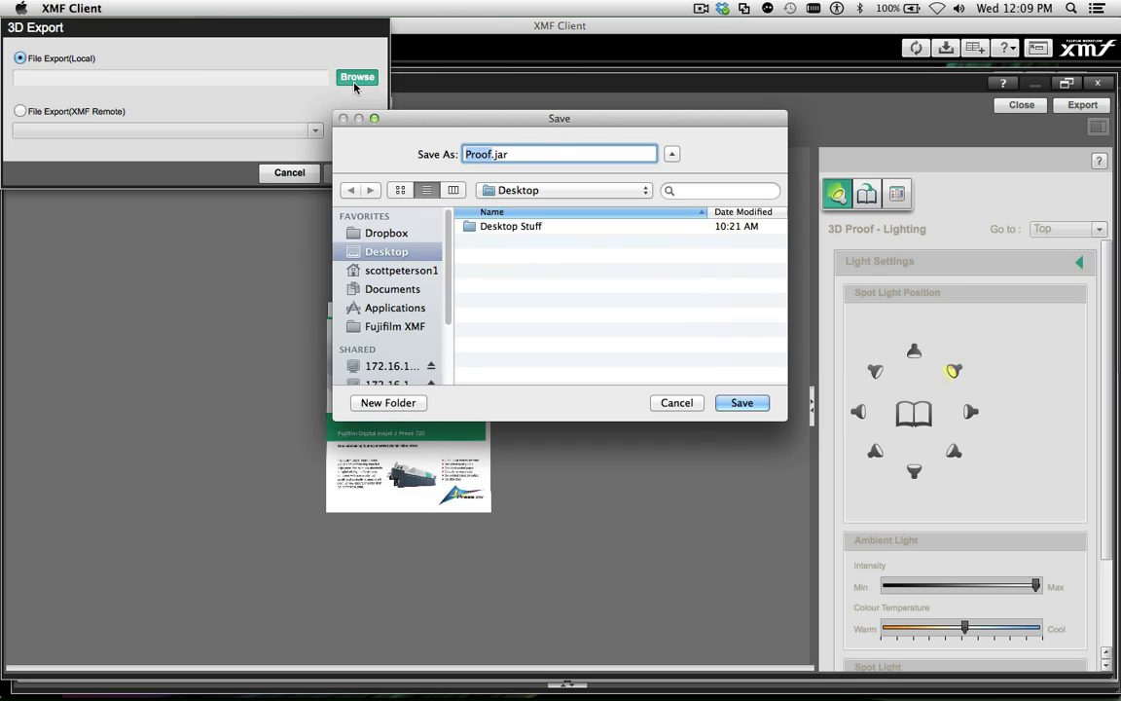
key("Escape")
left_click(19, 111)
left_click(34, 129)
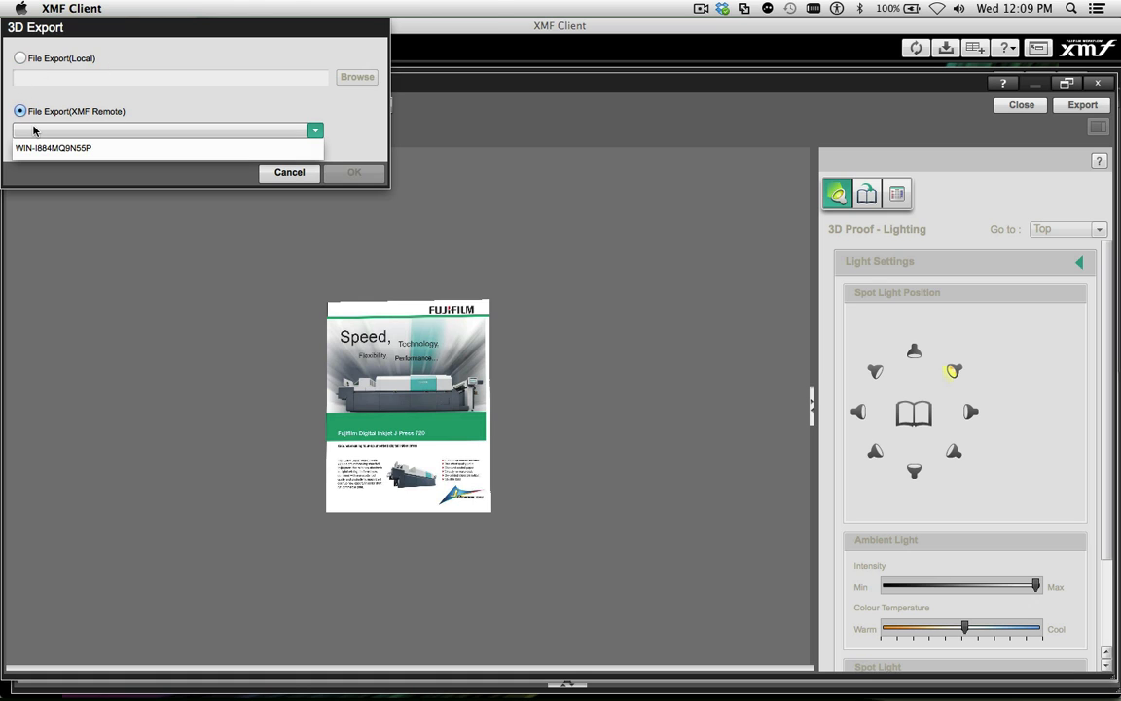
left_click(36, 152)
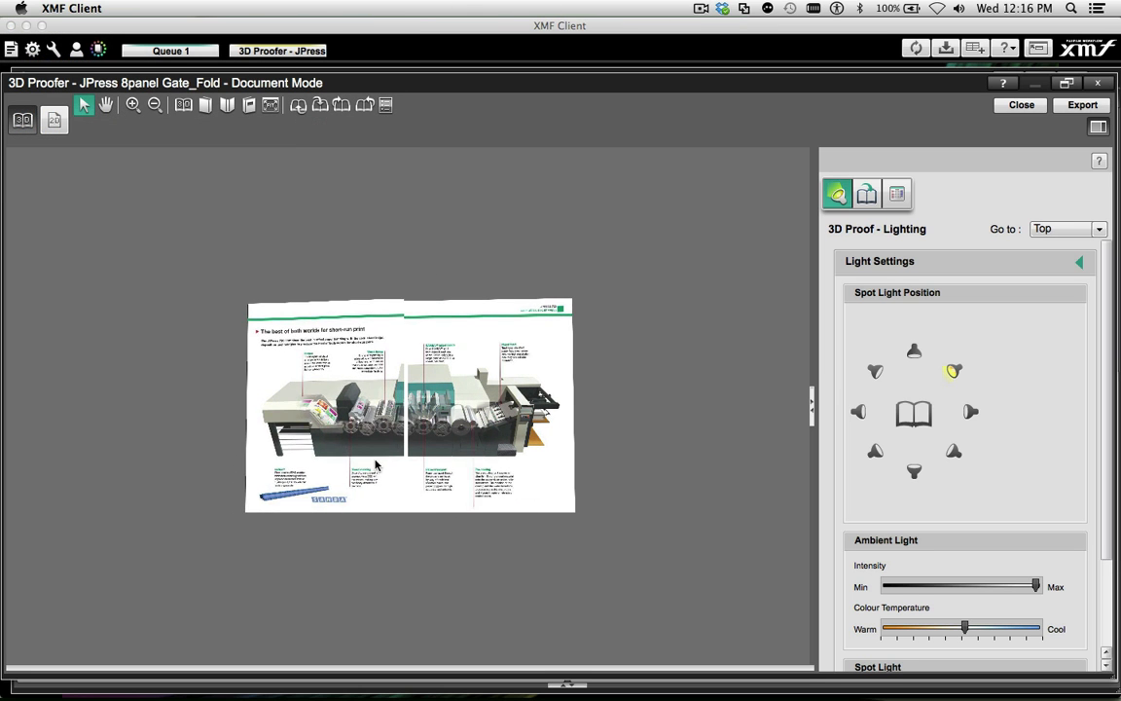
Turn the panels of the JPress gate-fold 3D proof and examine its inner spread up close
mouse_move(376, 465)
left_mouse_down()
mouse_move(268, 469)
mouse_move(381, 473)
left_mouse_up()
scroll(411, 453, "up", 5)
scroll(411, 454, "up", 8)
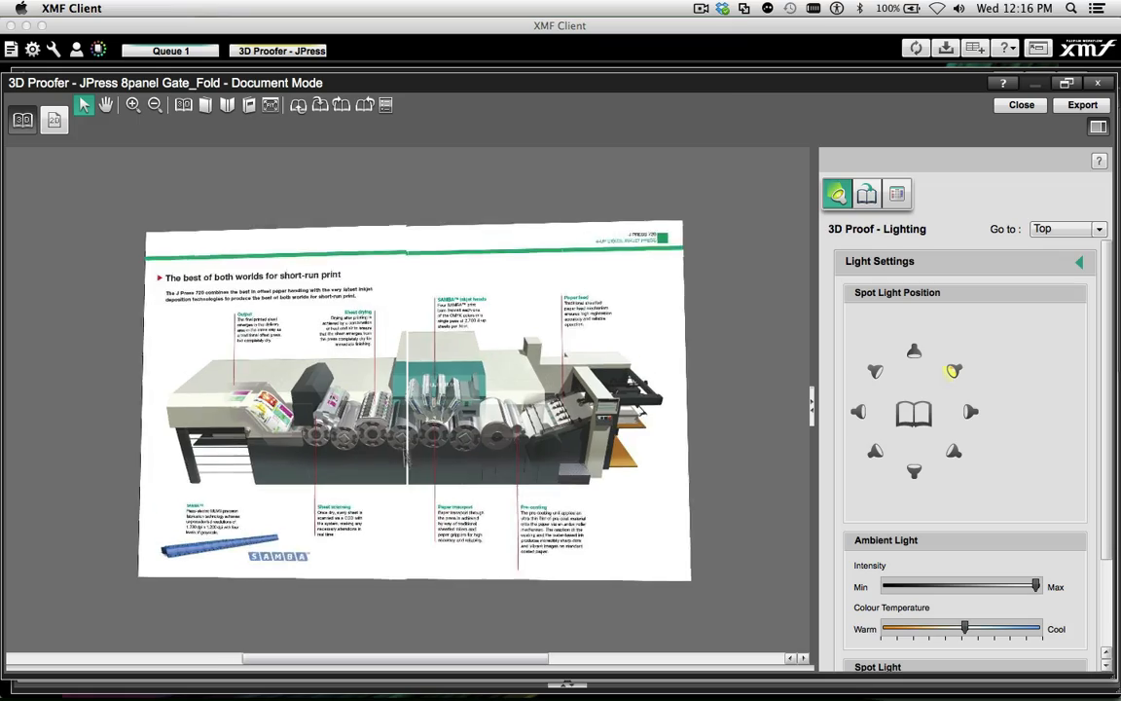
left_click_drag(343, 475, 354, 535)
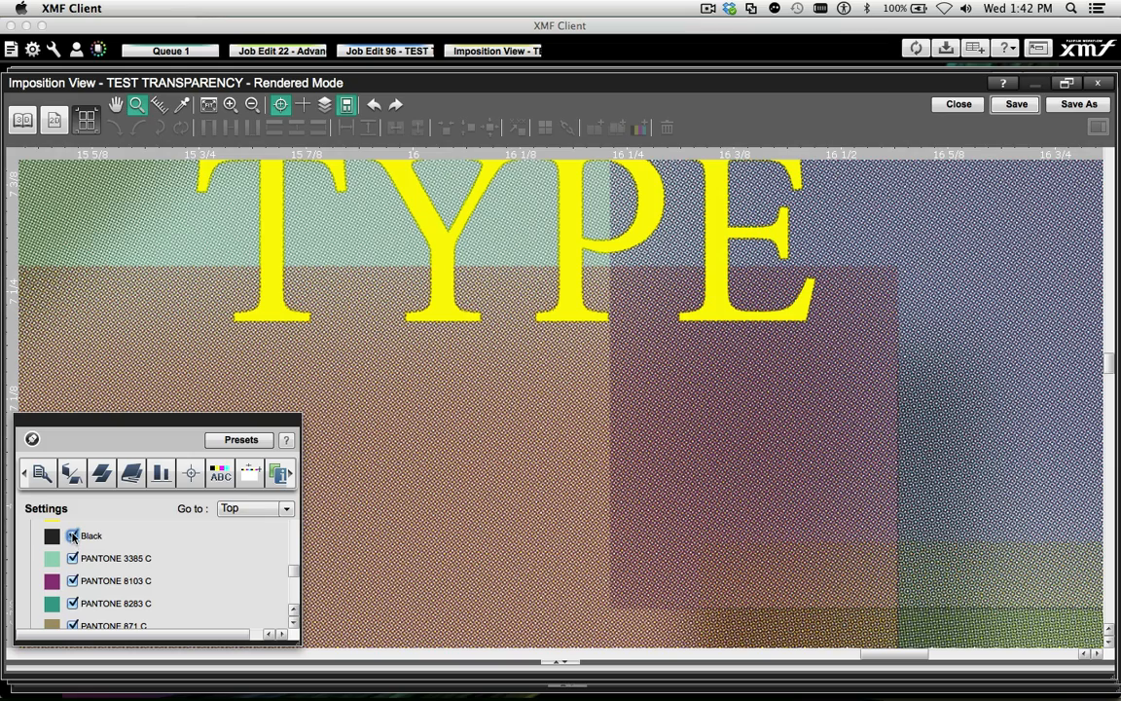
Switch off the Black, PANTONE 877 C and PANTONE 871 C separations in turn to inspect the rendered transparency overlaps
left_click(74, 536)
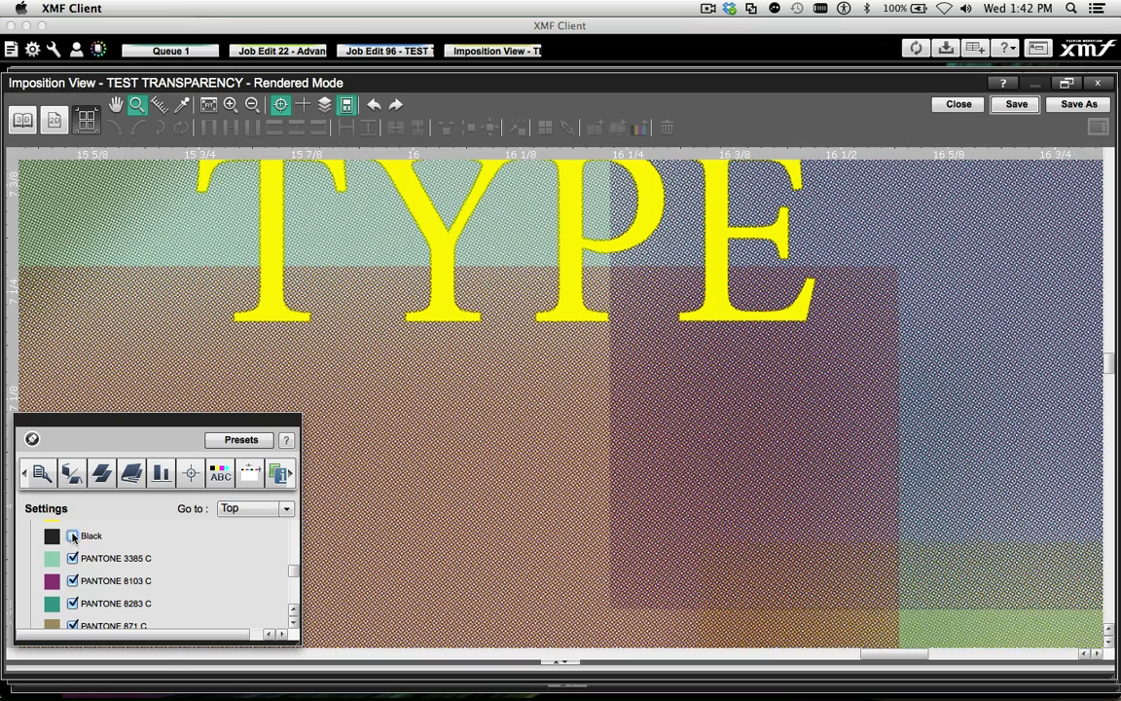
scroll(176, 626, "down", 3)
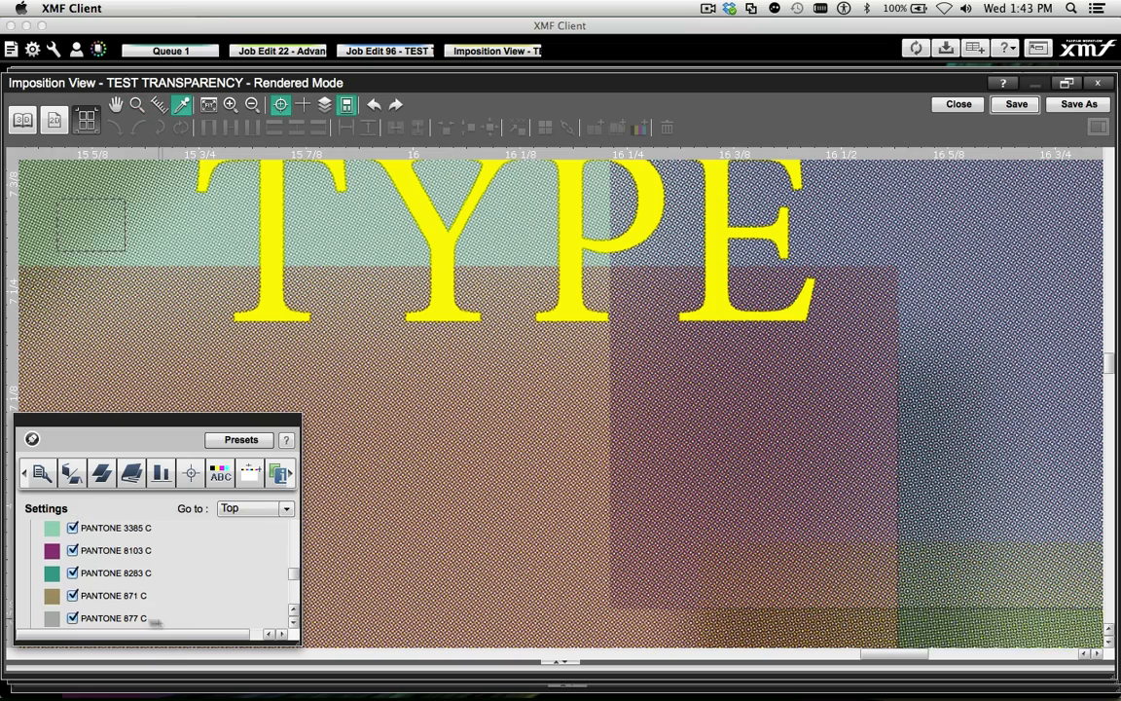
left_click(73, 621)
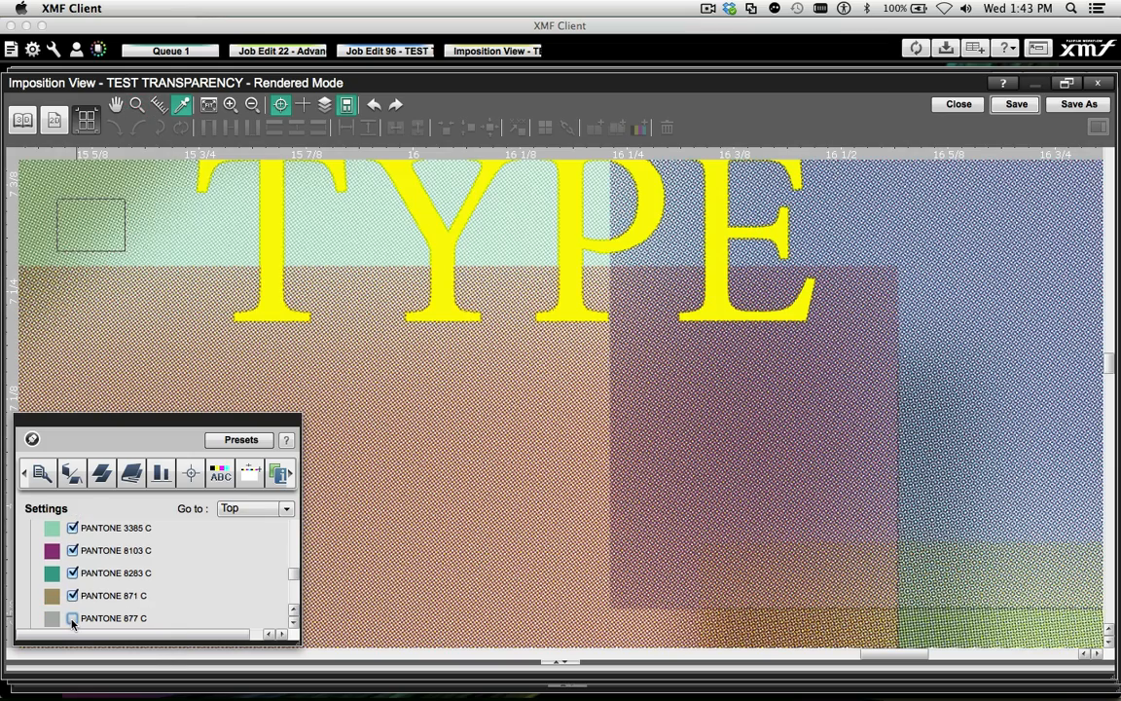
left_click(72, 621)
left_click(72, 596)
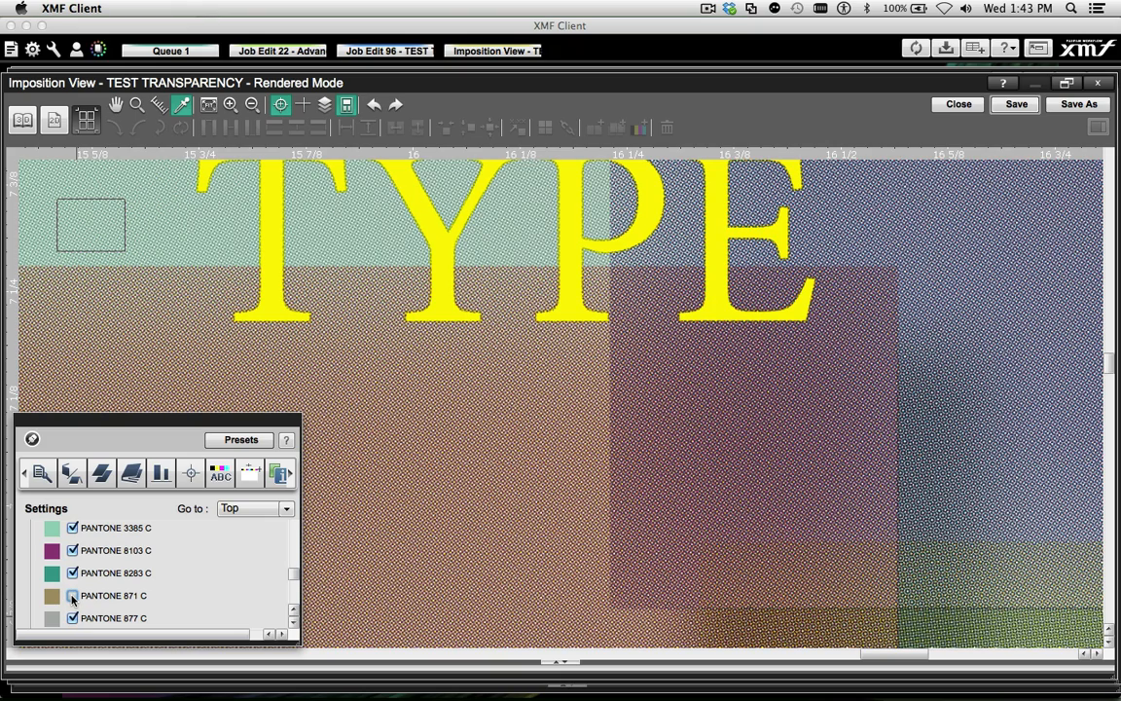
left_click(72, 596)
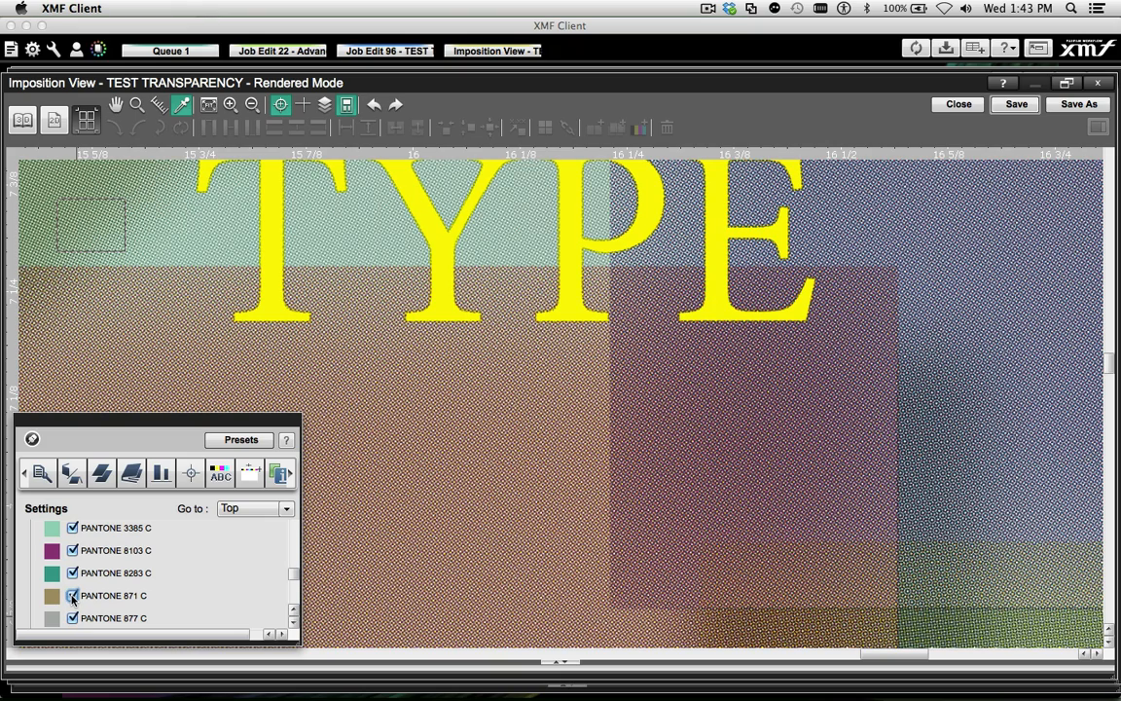
Switch off the PANTONE 3385 C, 8103 C and 8283 C separations to inspect the outlined type and transparency overlaps
left_click(72, 529)
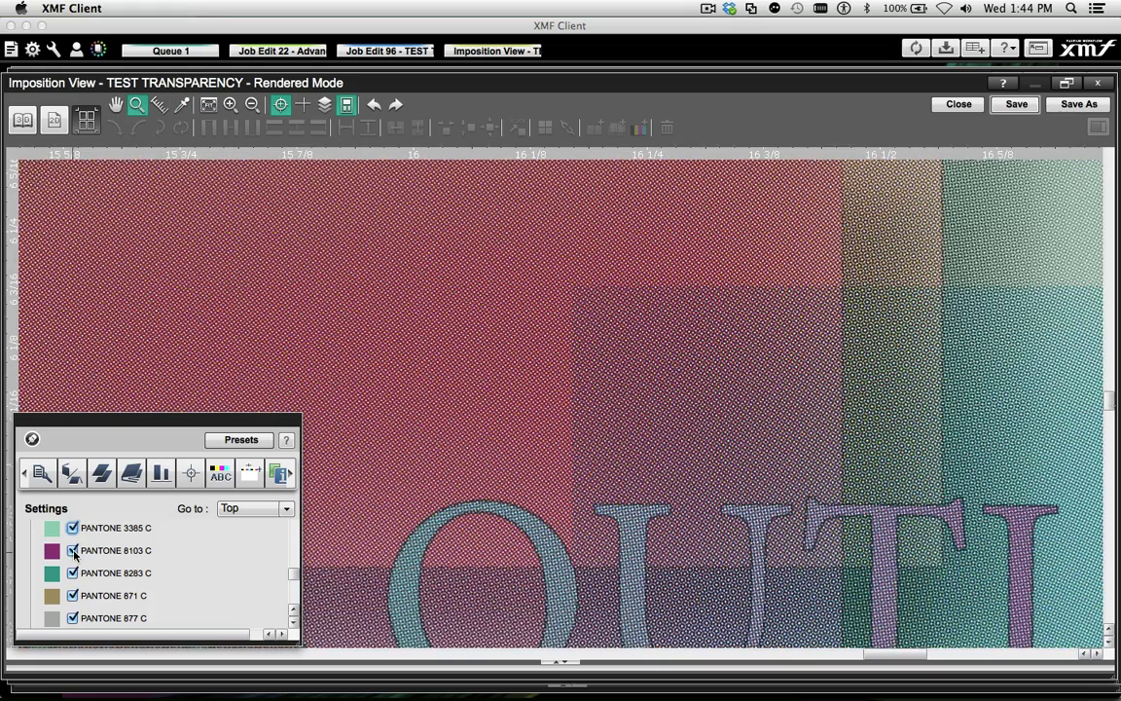
left_click(72, 551)
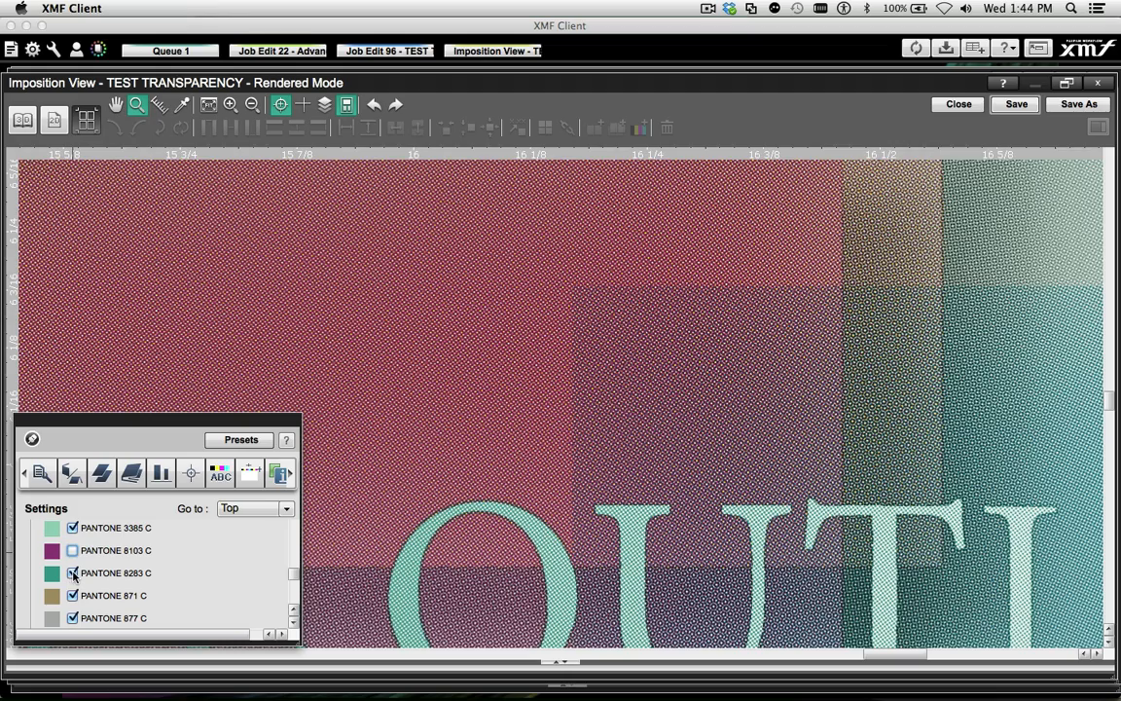
left_click(72, 574)
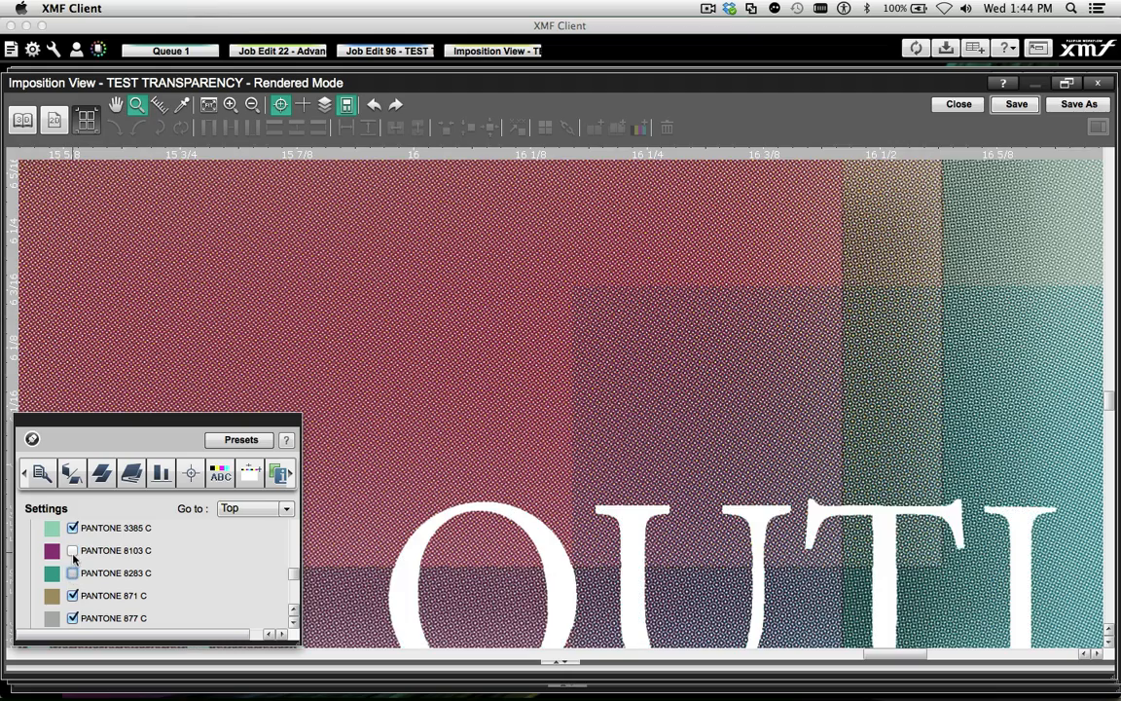
left_click(72, 573)
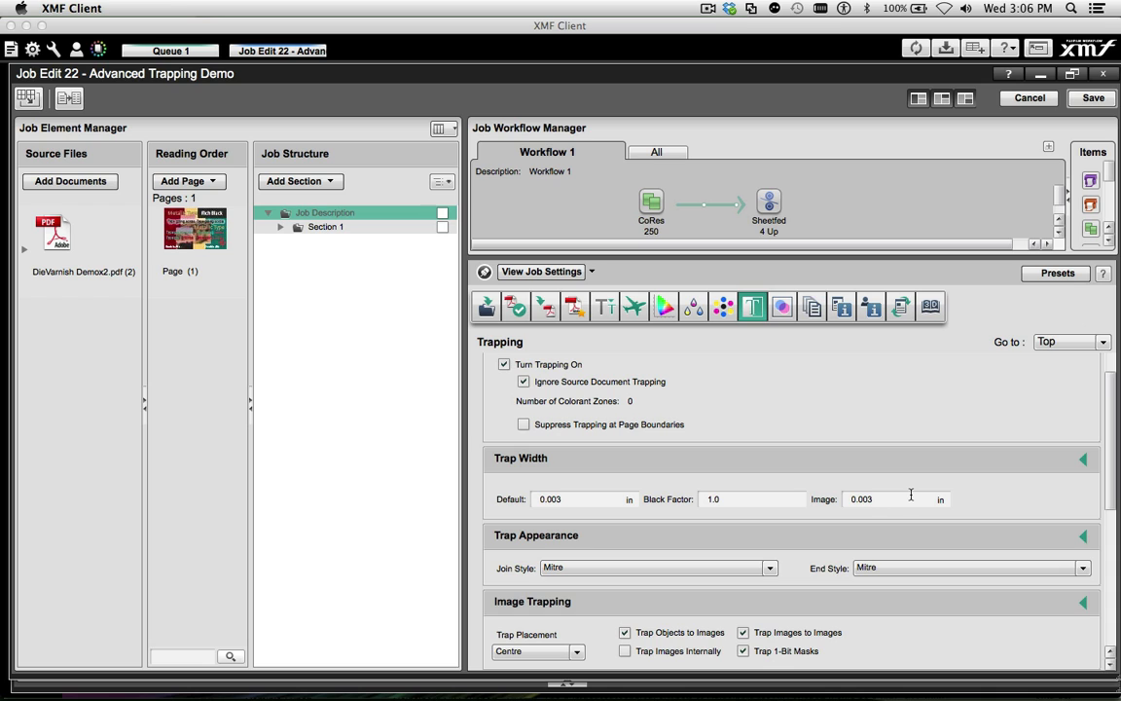
Set the job's image trap width to 0.008 in, choose Normal trap placement and enter a new Black Factor
type("8")
left_click(577, 651)
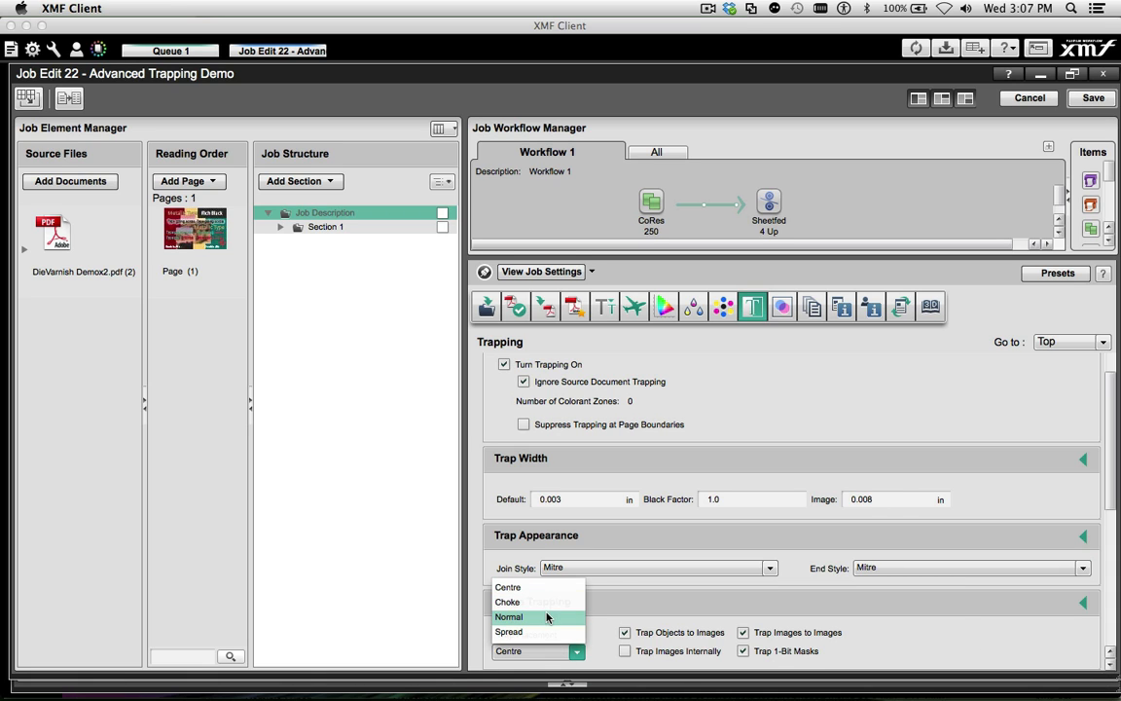
left_click(545, 617)
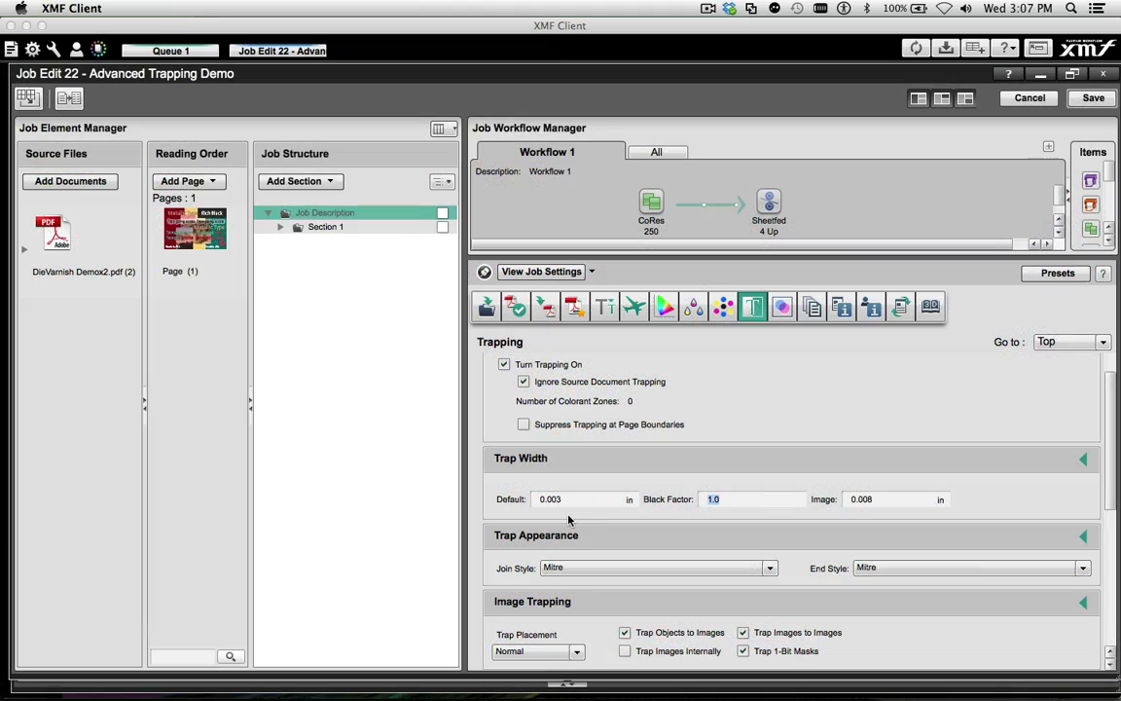
type("1.")
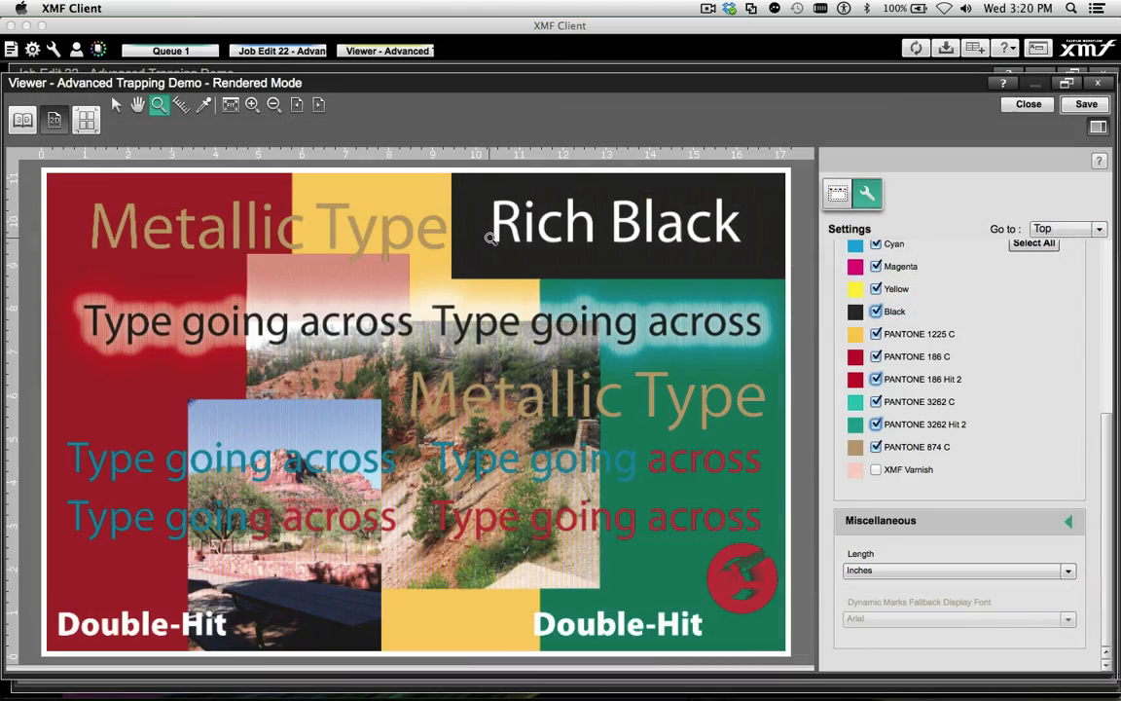
Inspect the Rich Black and Double-Hit lettering traps up close, toggling the Black and PANTONE 186 Hit 2 separations
left_click(492, 237)
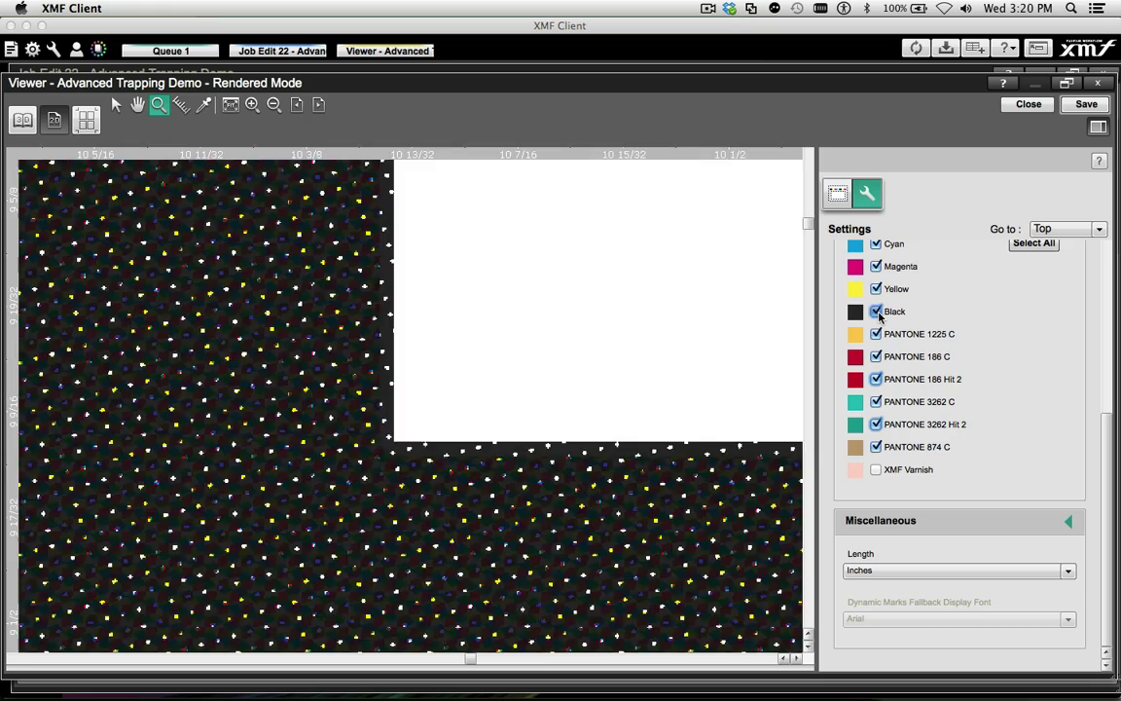
left_click(876, 312)
left_click(876, 311)
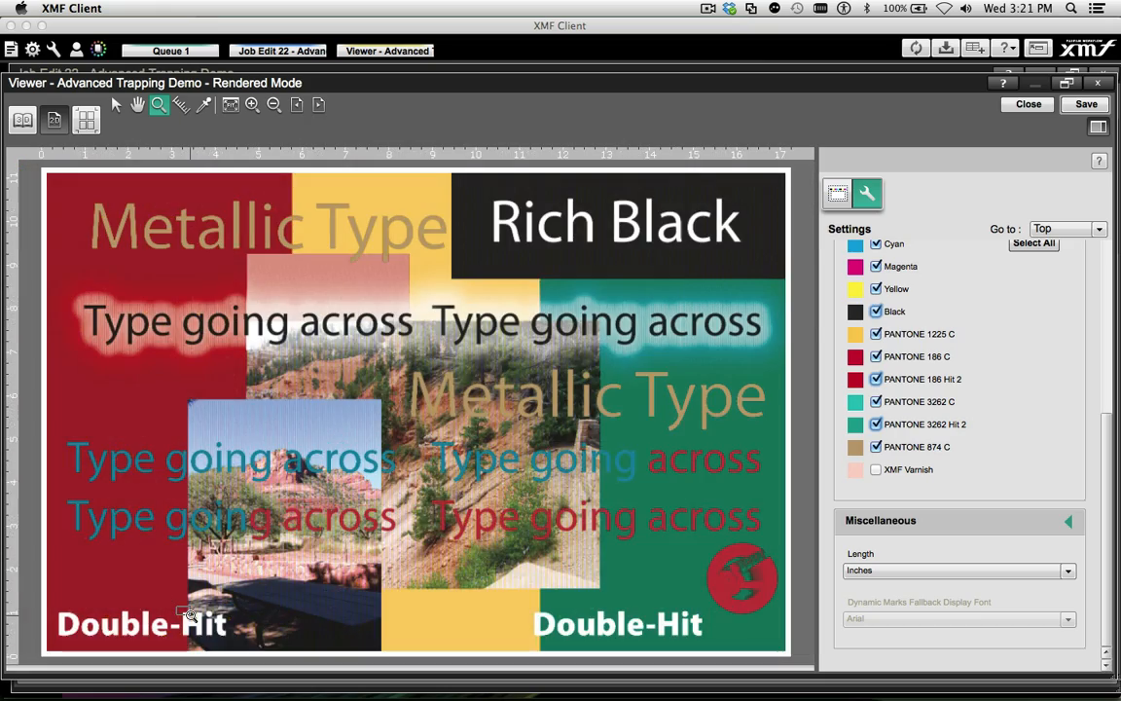
left_click_drag(178, 600, 192, 611)
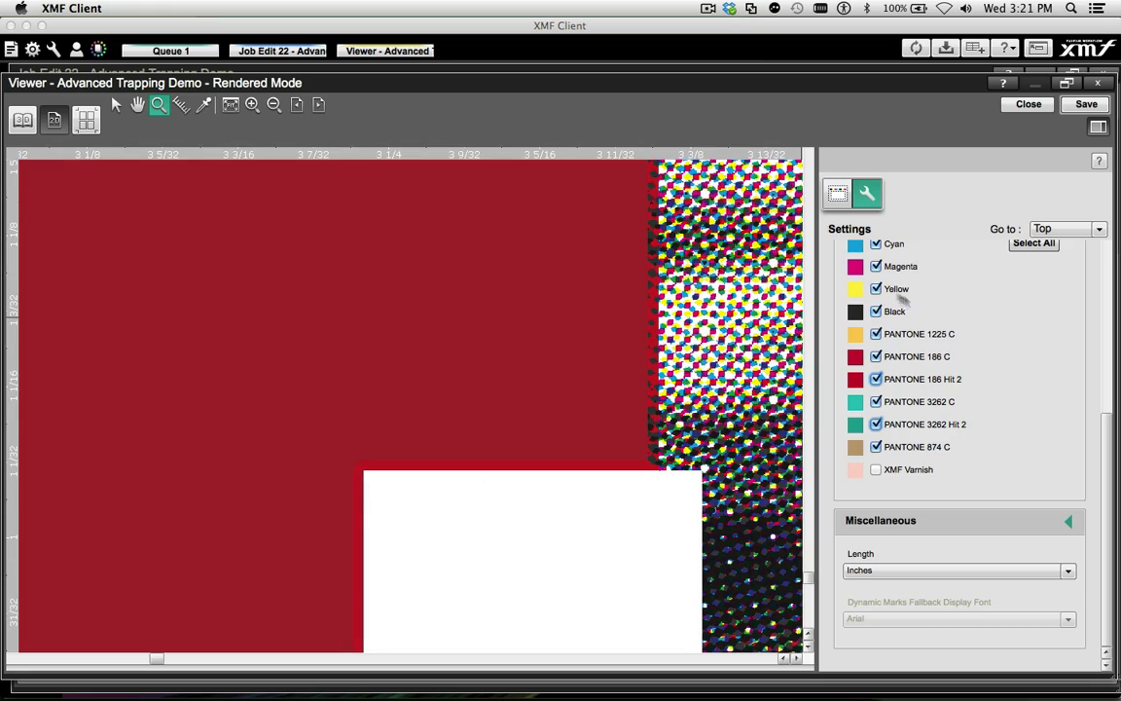
left_click(876, 379)
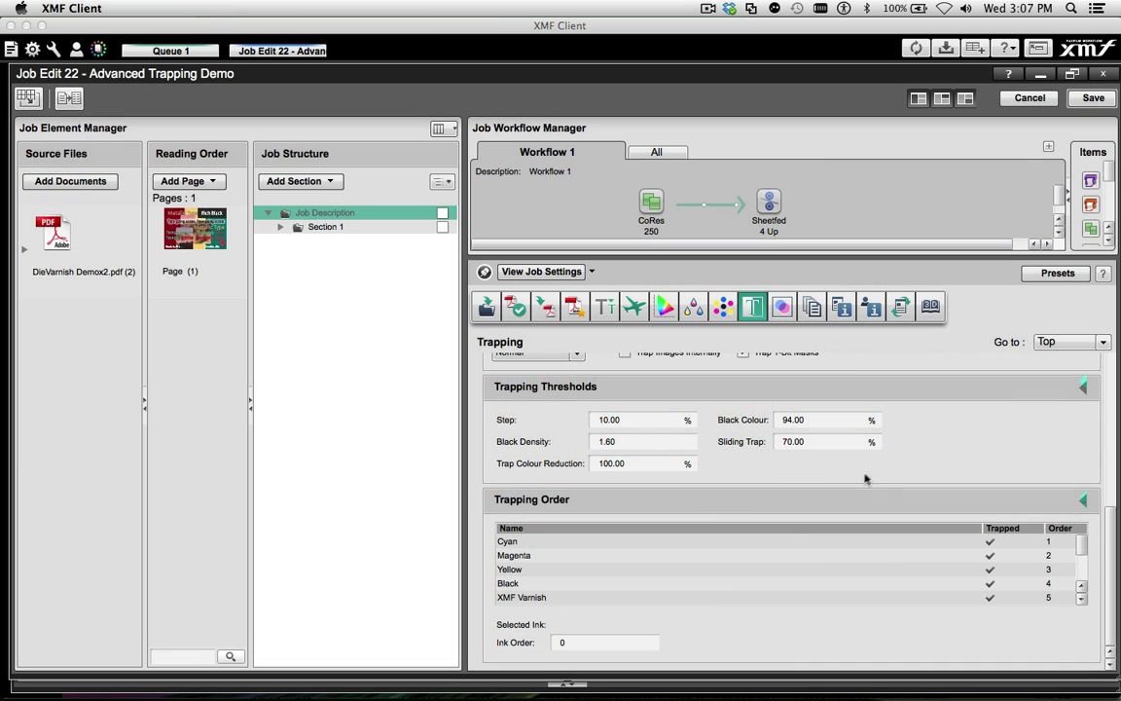
Review the inks in the Trapping Order list and examine the Metallic Type edges with PANTONE 874 C switched off
left_click(1083, 598)
scroll(633, 573, "down", 3)
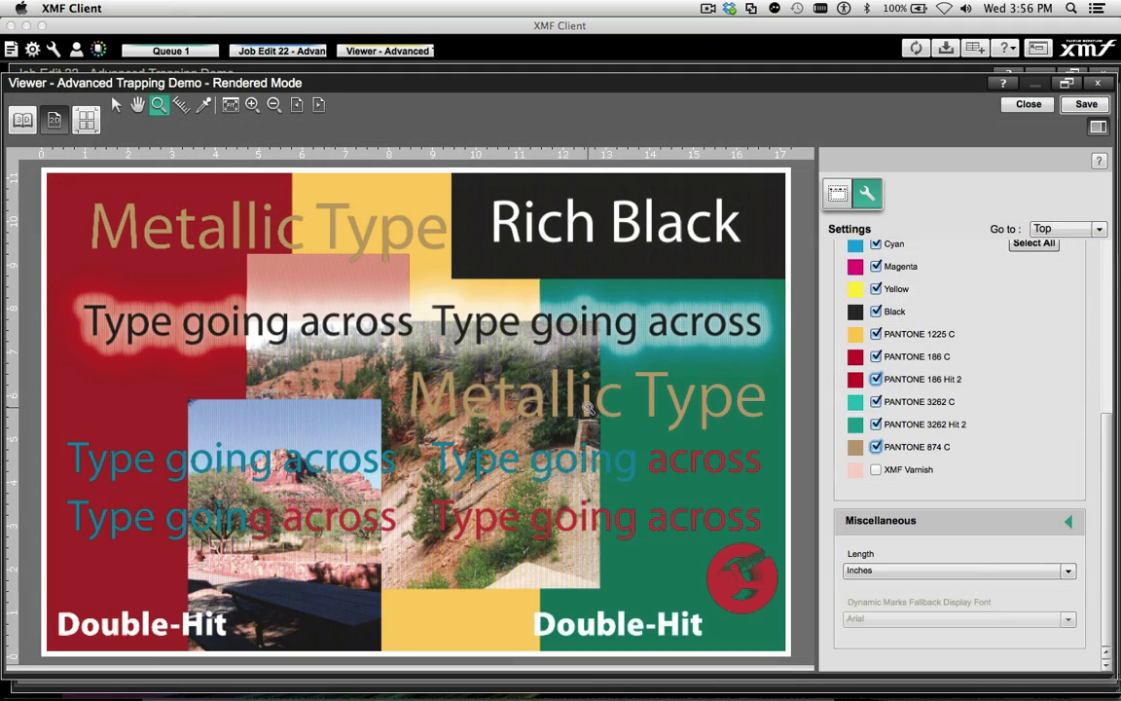
left_click_drag(588, 407, 603, 417)
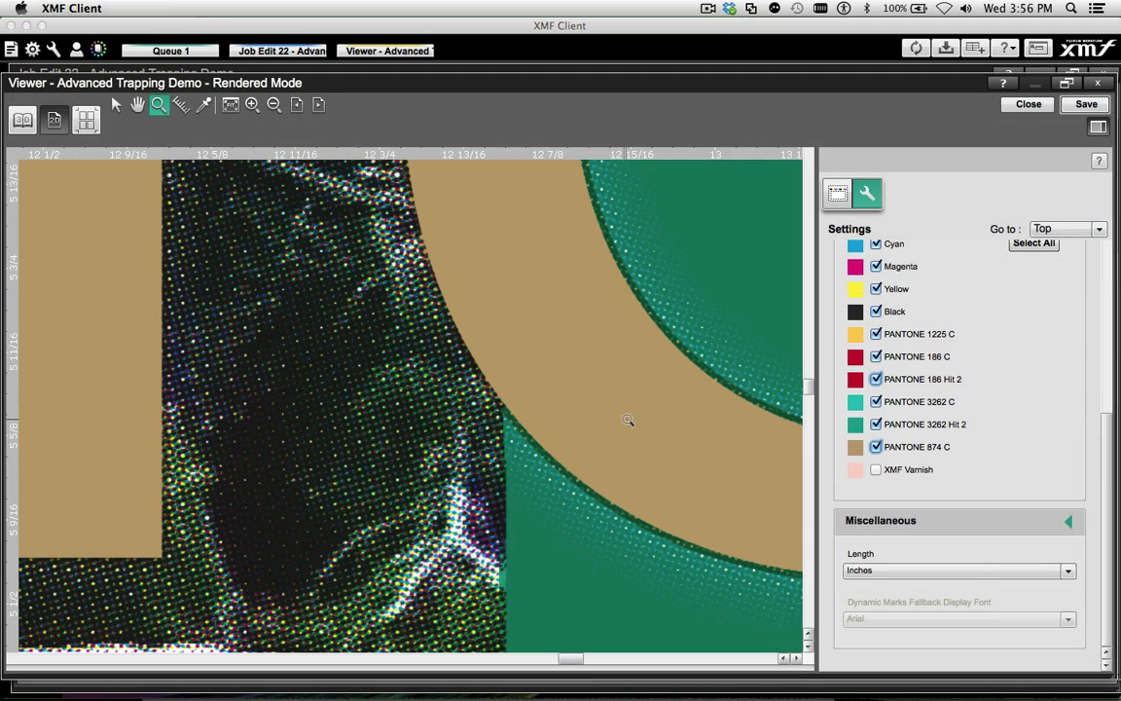
left_click(876, 447)
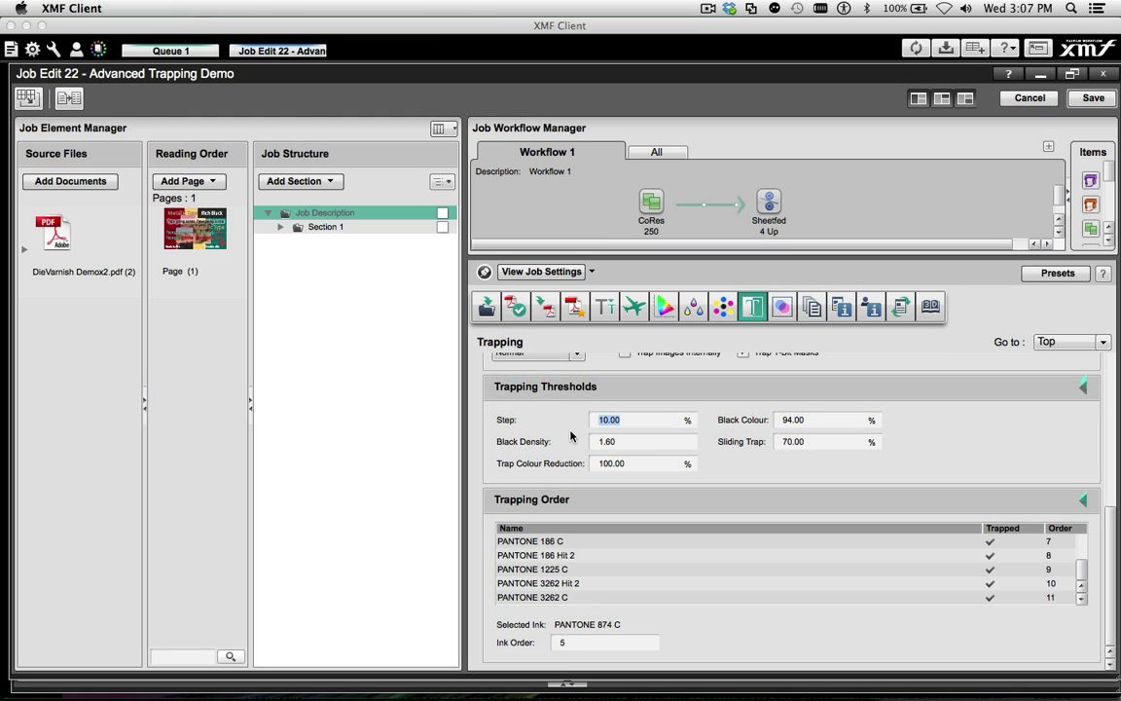
Enter a new Step percentage in the trapping thresholds and set Sliding Trap to 50%
type("15")
left_click(785, 440)
type("50")
key("Tab")
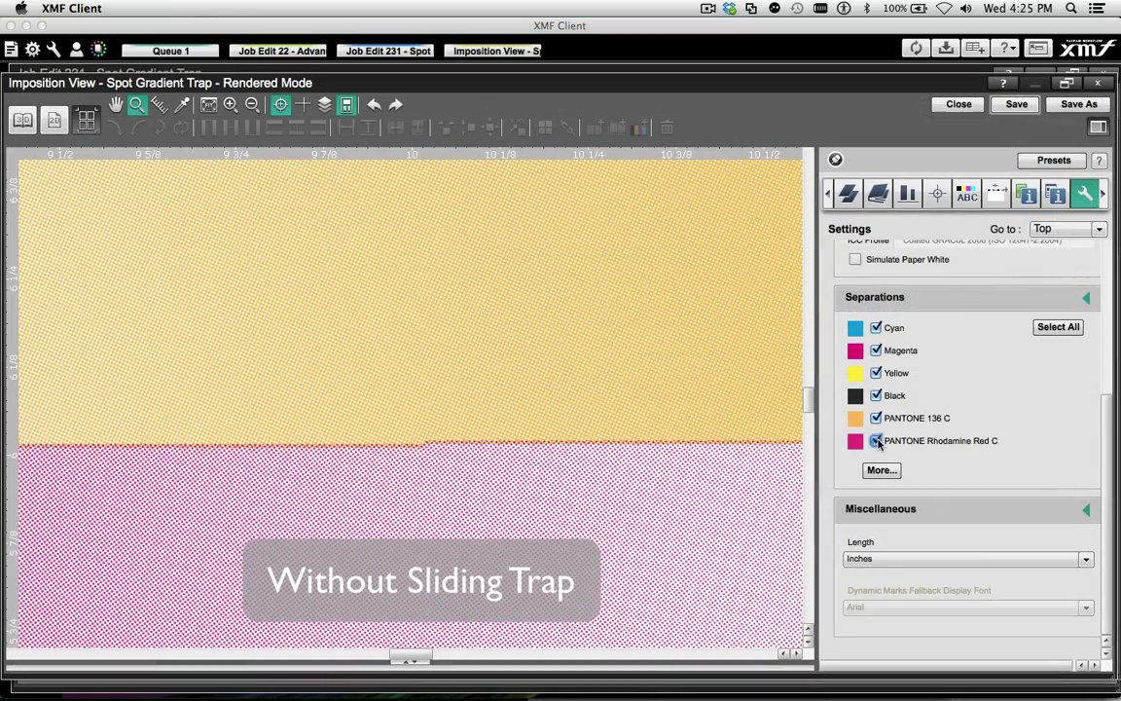
Compare the spot gradient boundary without and with sliding trap by toggling PANTONE Rhodamine Red C and PANTONE 136 C
left_click(876, 441)
left_click(876, 441)
left_click(877, 419)
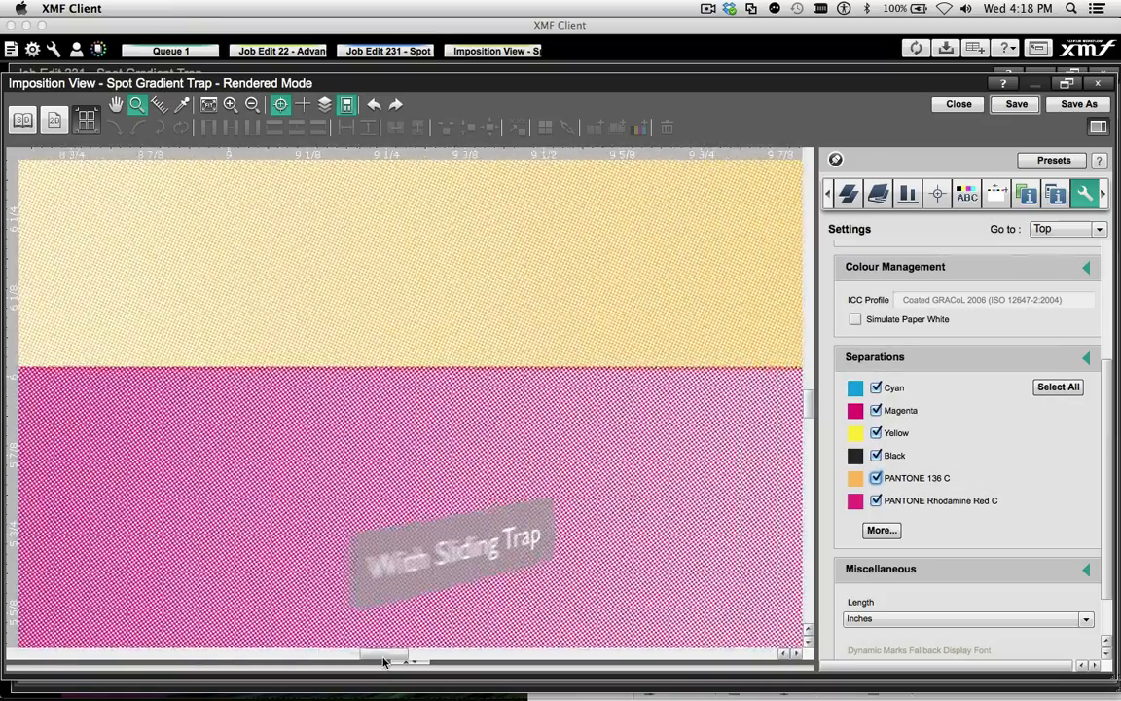
left_click_drag(383, 662, 421, 666)
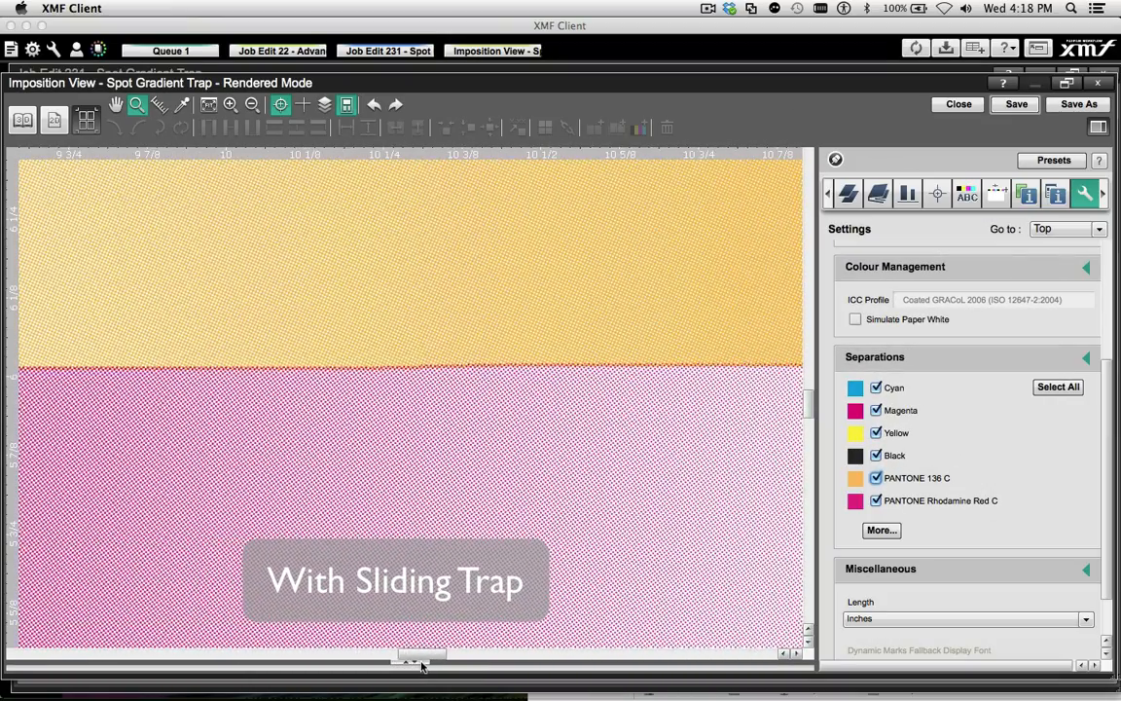
left_click(876, 478)
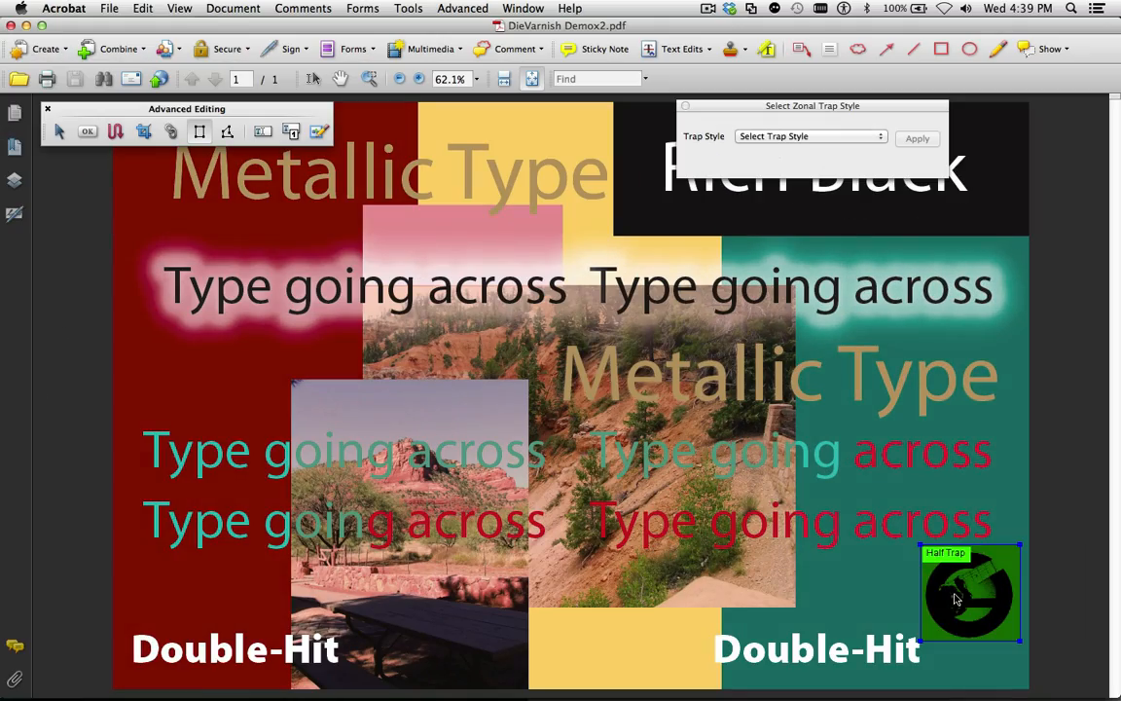
Choose the Half Trap zonal style for the round logo in Acrobat and view the logo up close in XMF Client
left_click(834, 137)
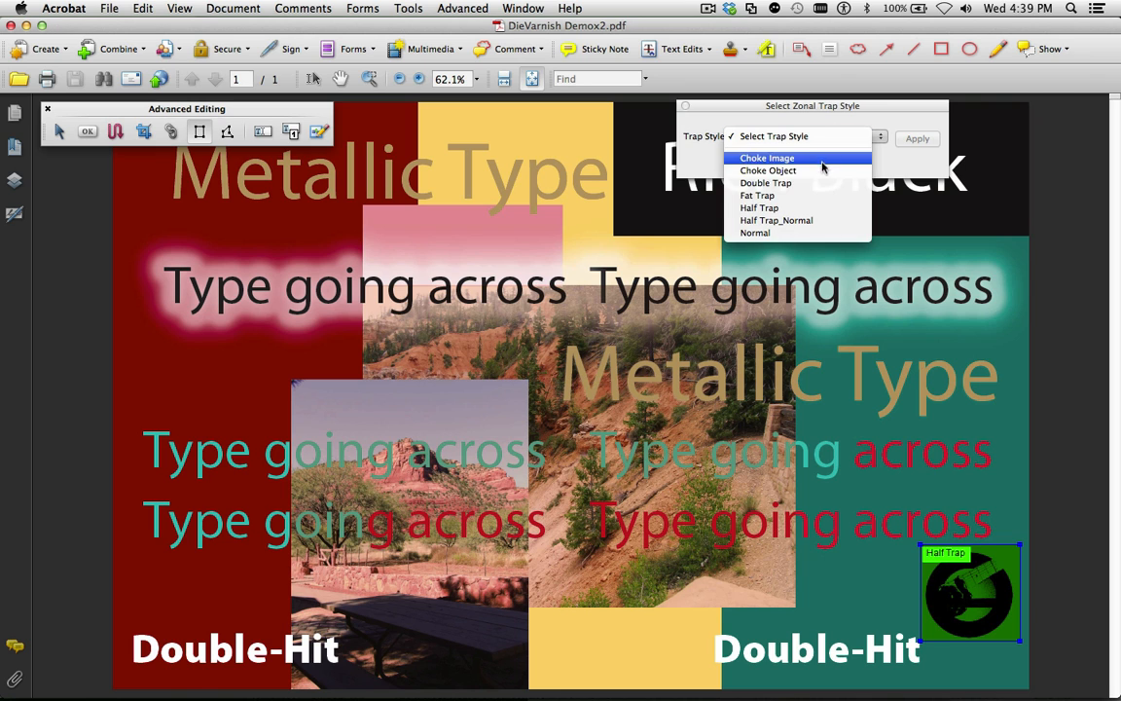
left_click(807, 210)
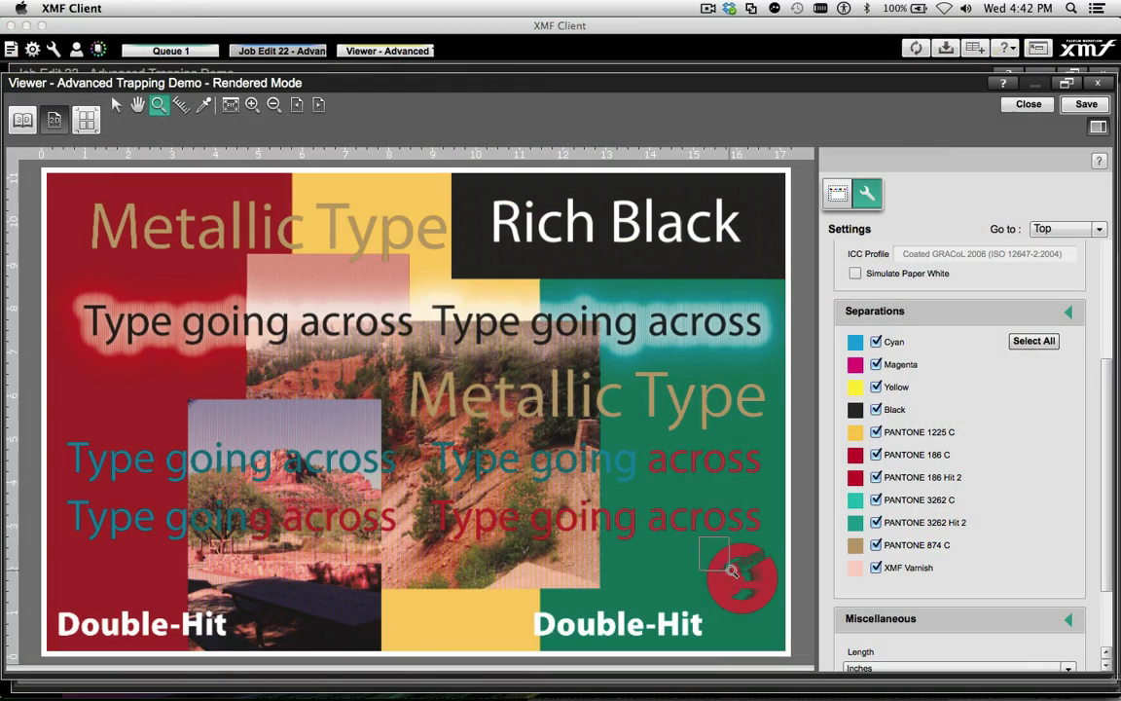
left_click_drag(699, 537, 785, 611)
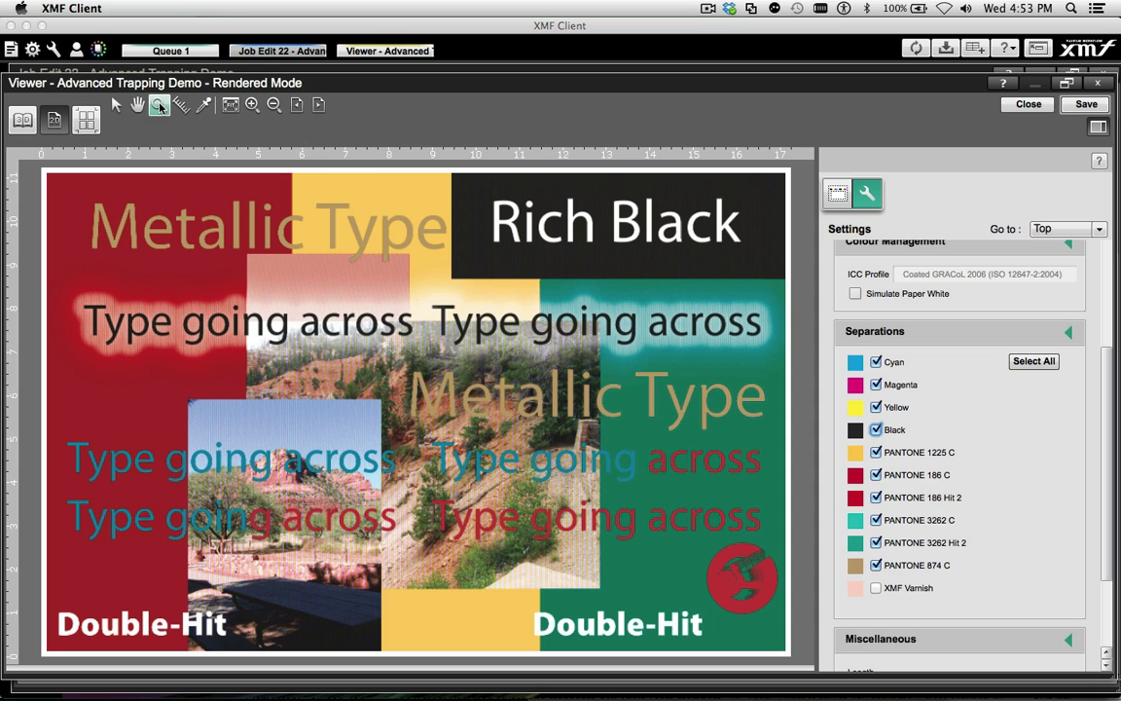
Examine the trap around the Metallic Type letter over the yellow and pink areas, toggling PANTONE 874 C off and on
left_click_drag(331, 214, 369, 252)
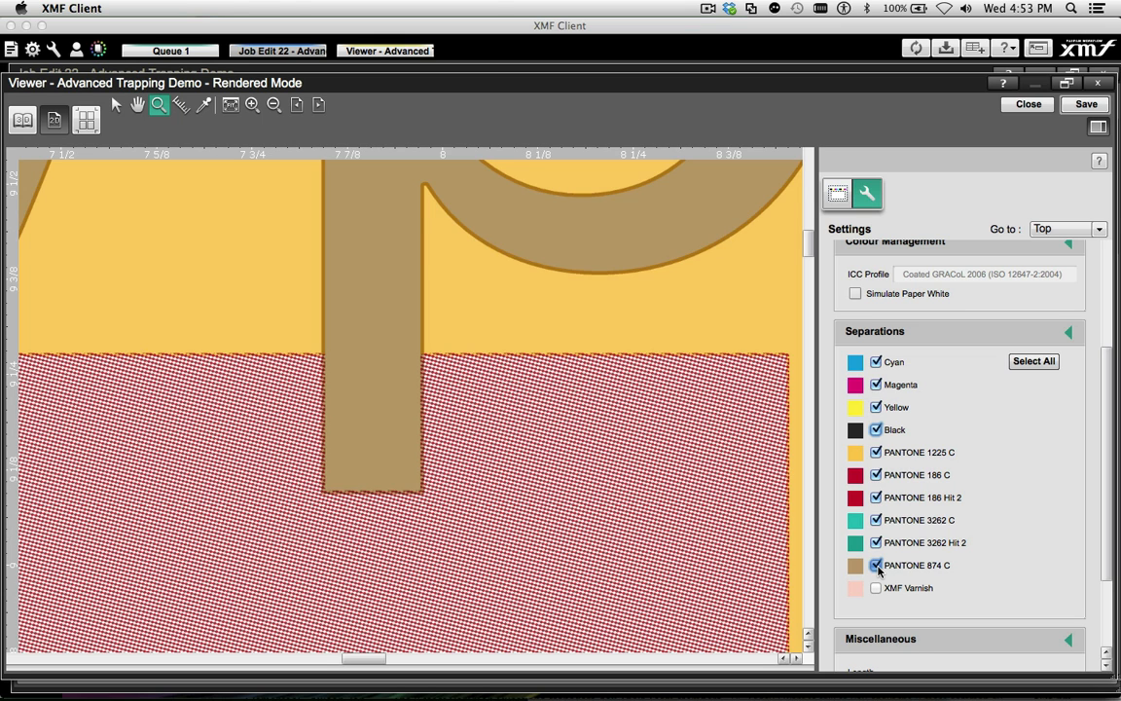
left_click(876, 564)
left_click(876, 566)
key("super+0")
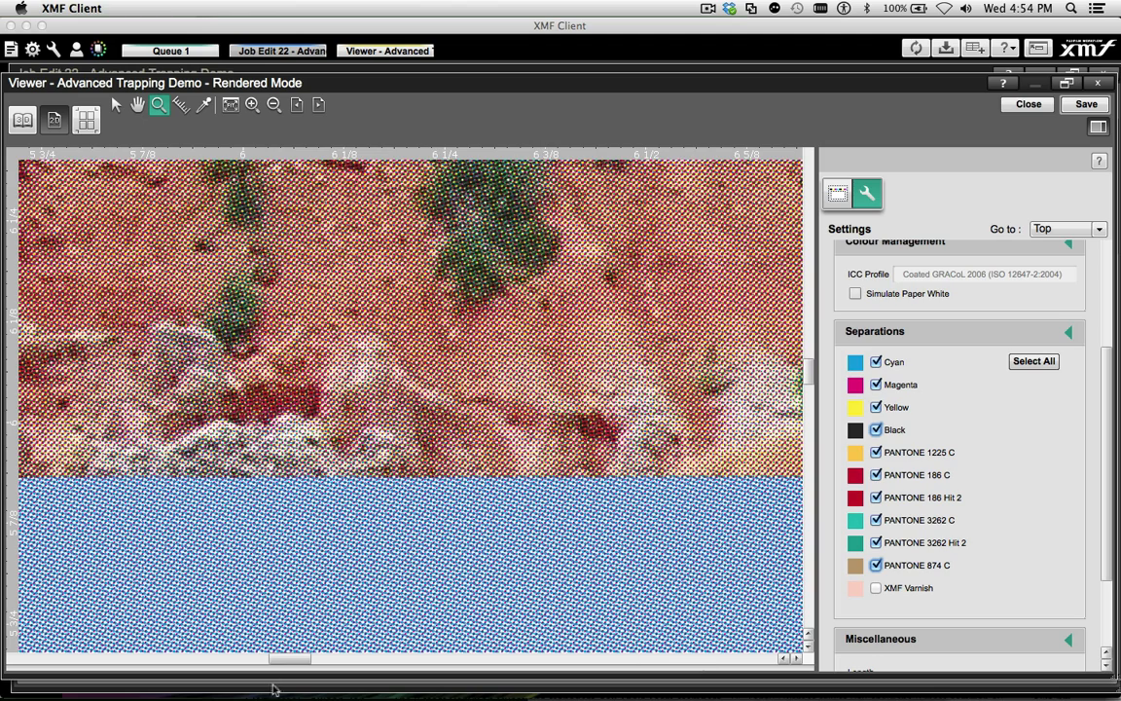
Inspect the photo's lower edge where it meets the yellow and green areas with PANTONE 3262 C switched off
key("super+0")
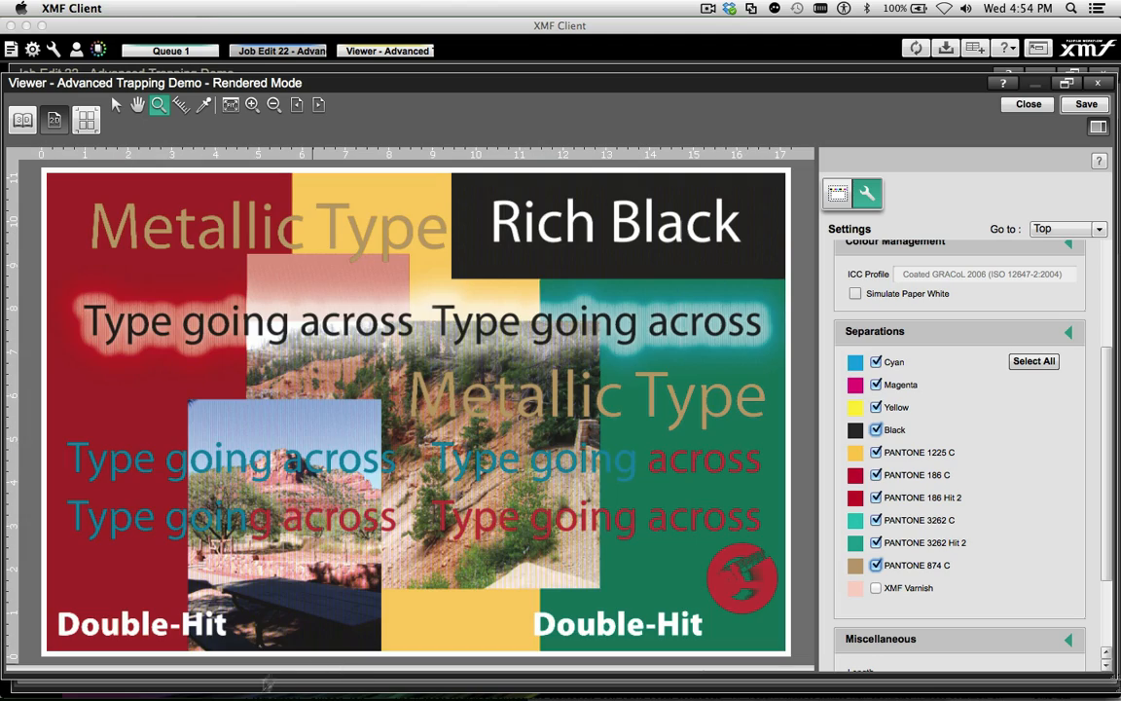
left_click_drag(369, 584, 483, 598)
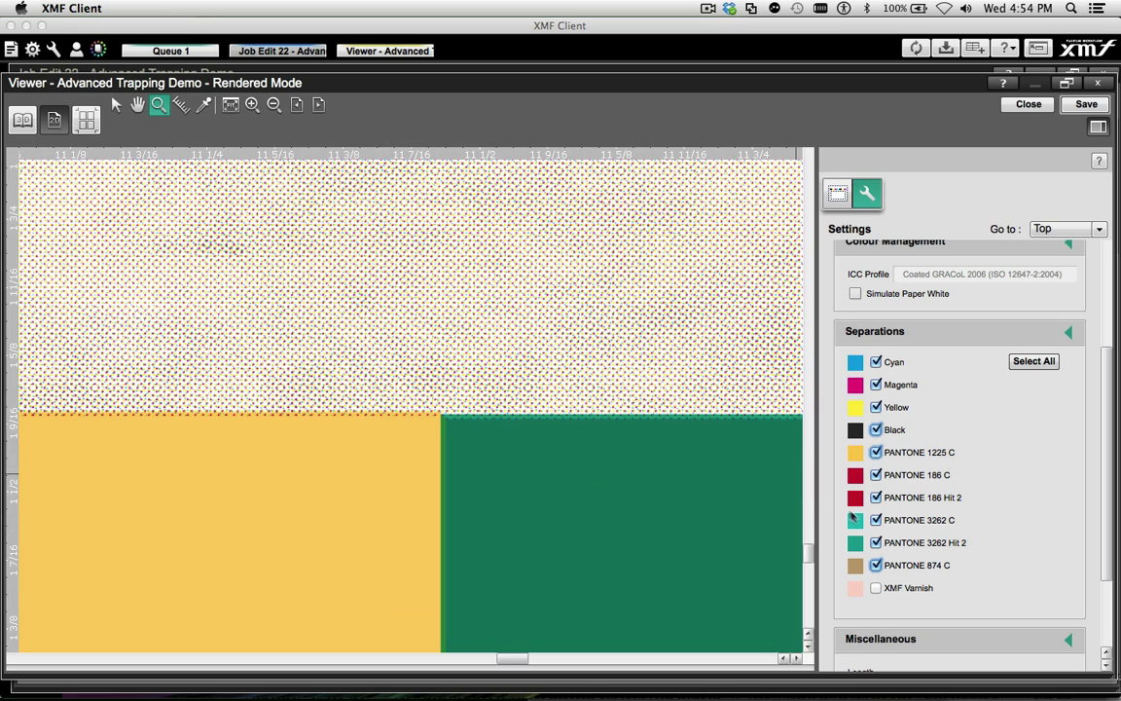
left_click(877, 521)
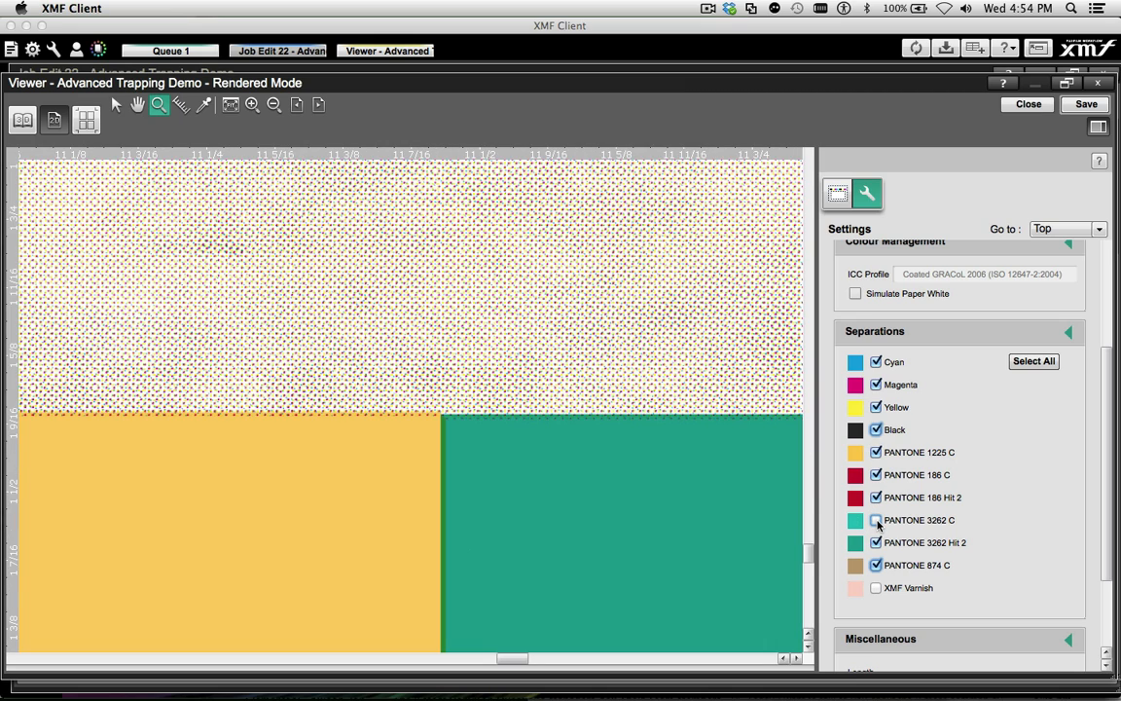
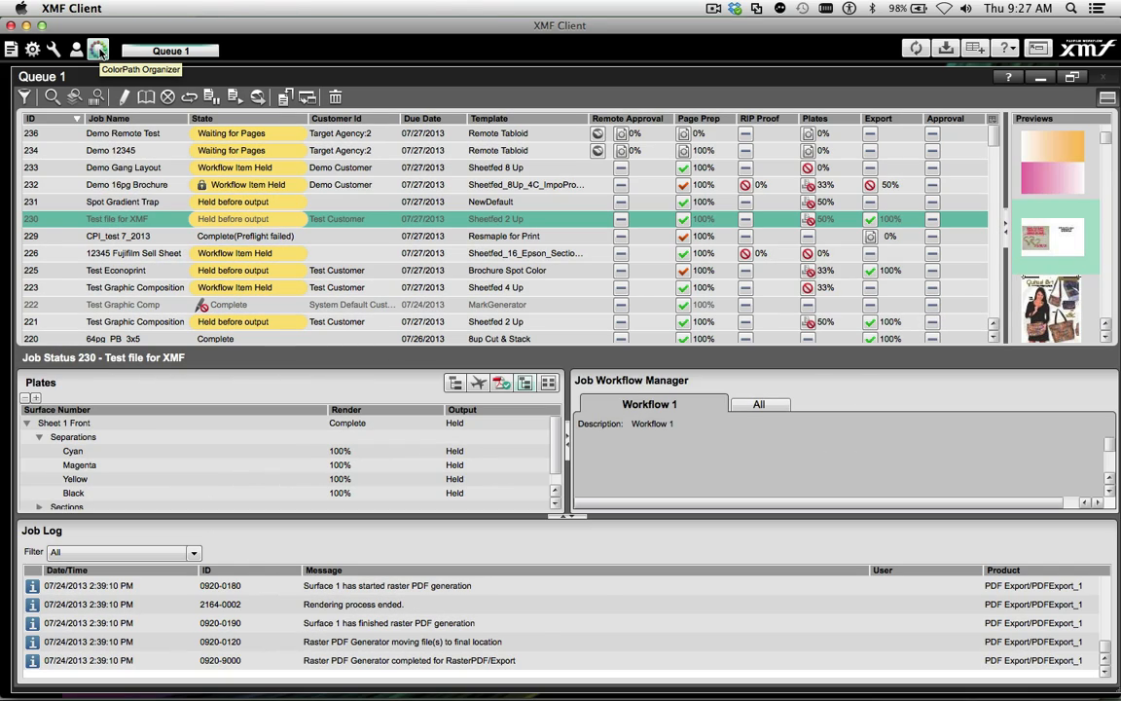
In ColorPath Organizer, review the Sheetfed 2 Up, Sheetfed 4 Up, StylusPro7900 and StylusPro9900 devices and open the StylusPro9900 720_2bit media profile
left_click(83, 260)
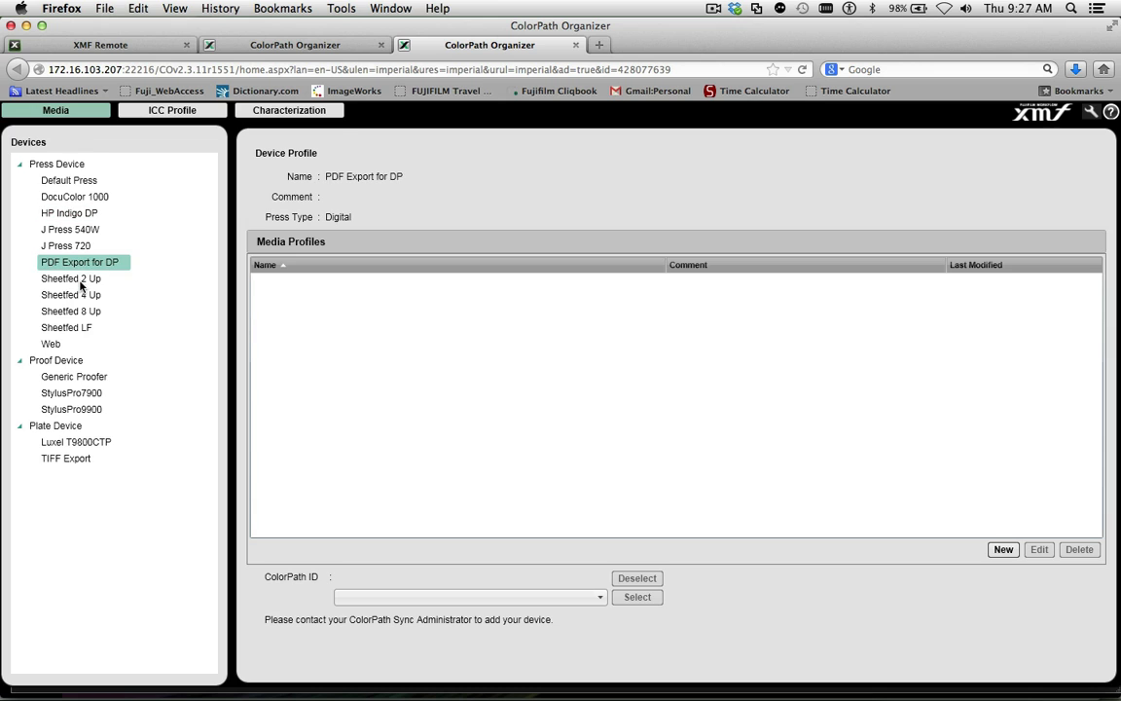
left_click(82, 281)
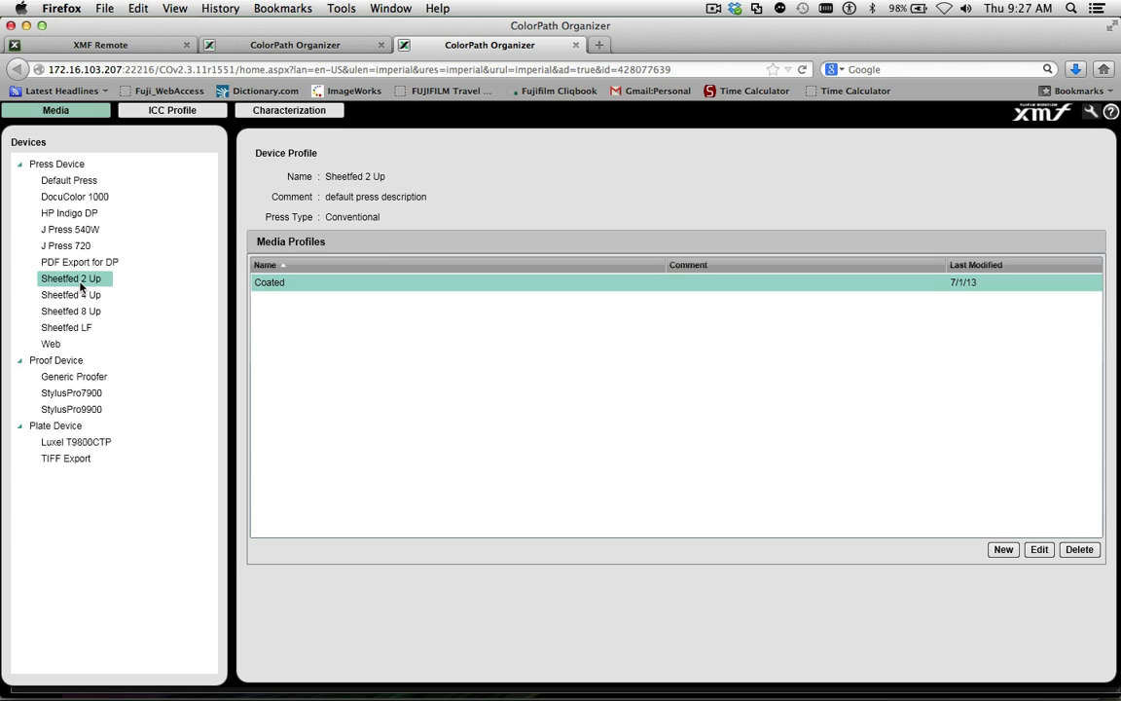
left_click(77, 298)
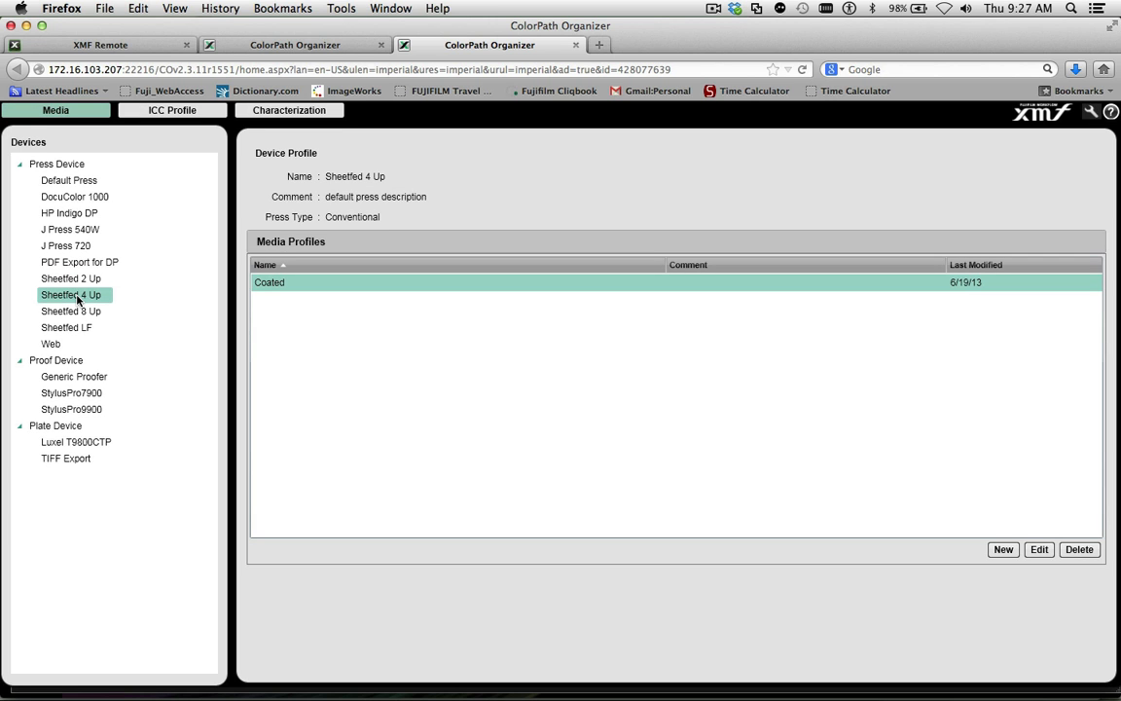
left_click(76, 393)
left_click(73, 408)
left_click(1040, 549)
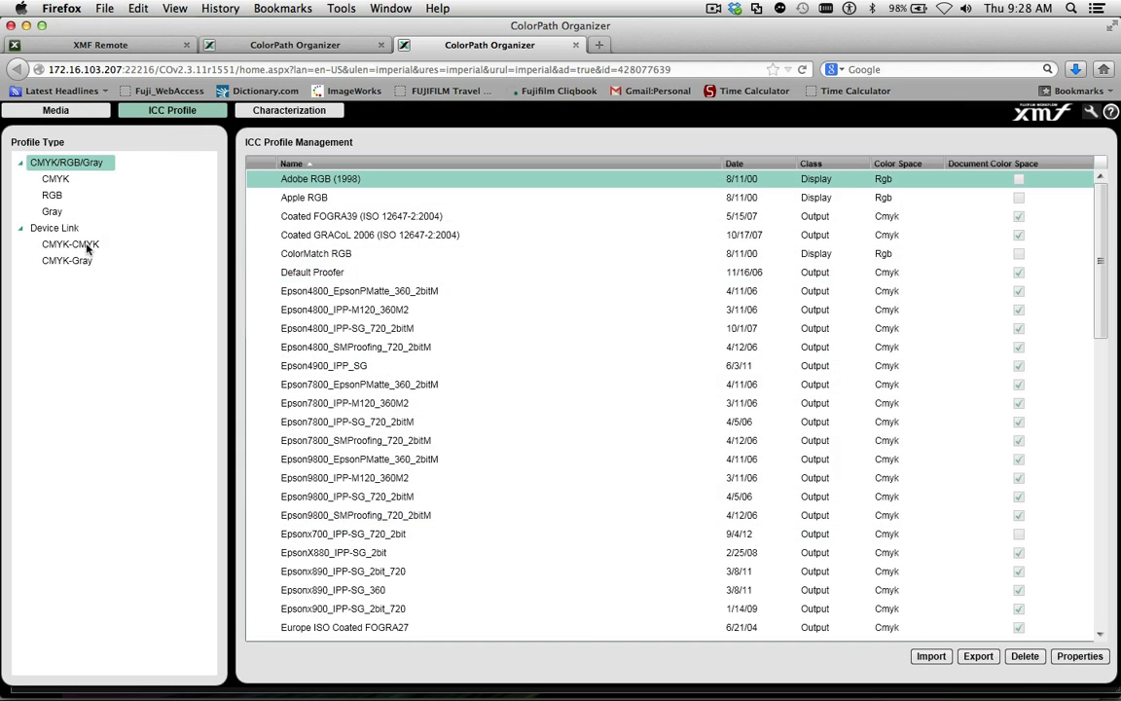
Select the J Press 720 press device and open its linearization
left_click(86, 245)
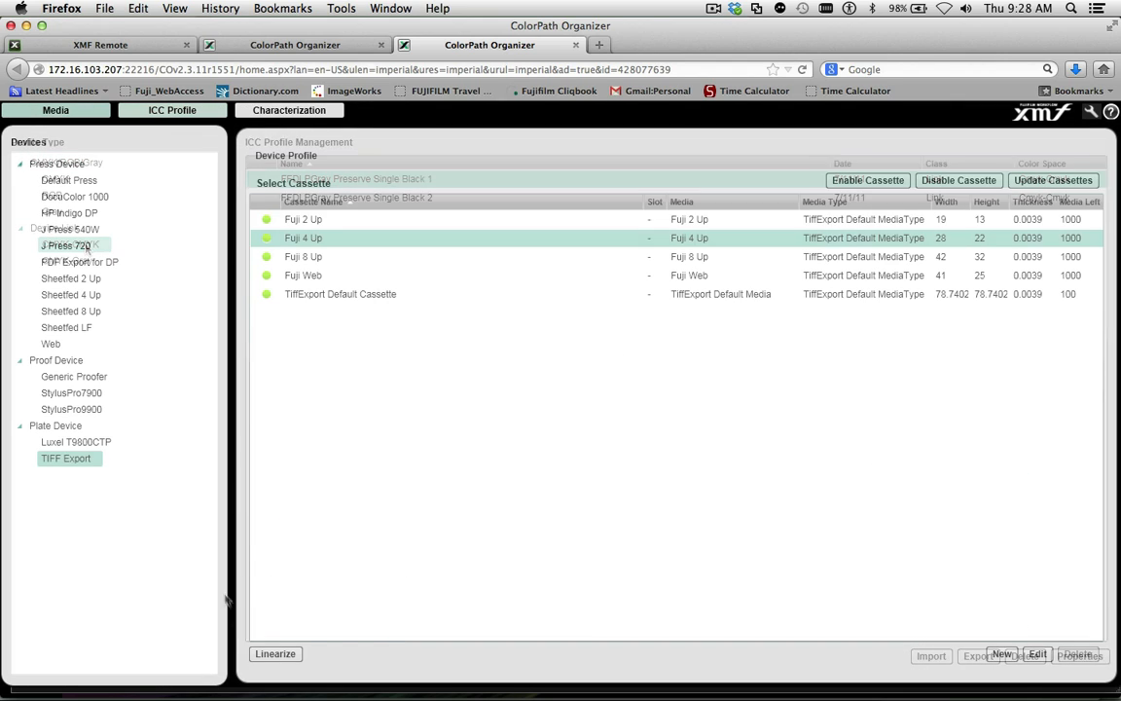
left_click(269, 656)
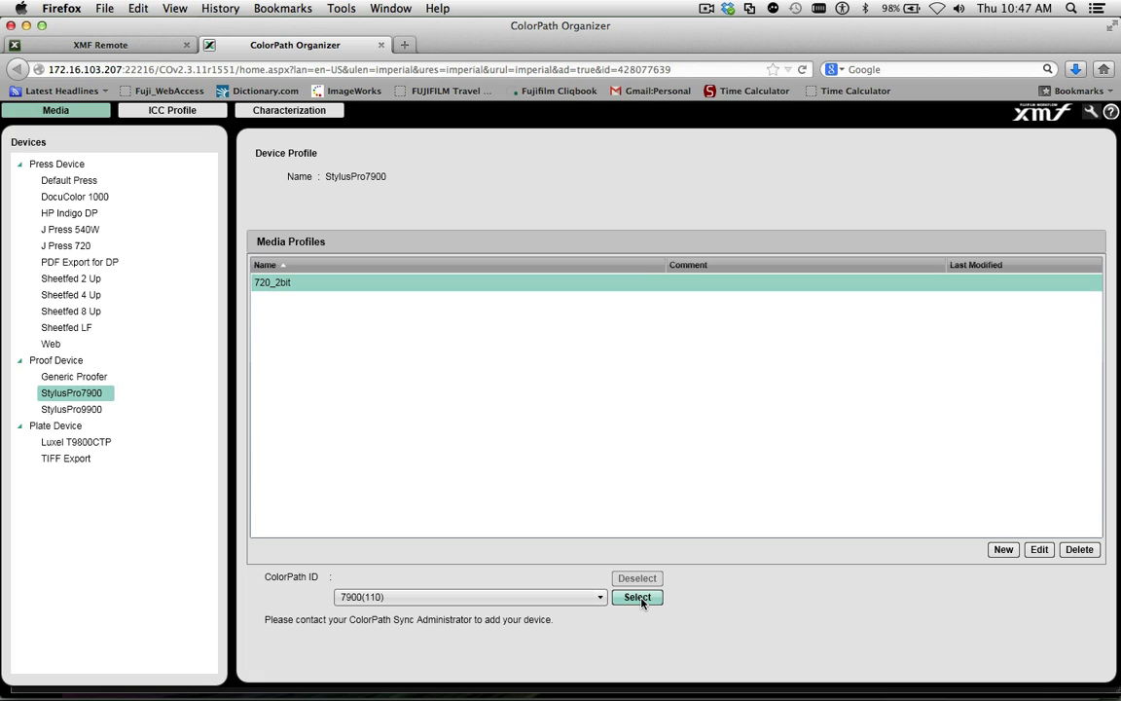
Assign ColorPath ID 7900(110) to StylusPro7900 and print the IT8_Gray Random chart for a new Fujifilm IPP-SG (230g) print condition
left_click(641, 601)
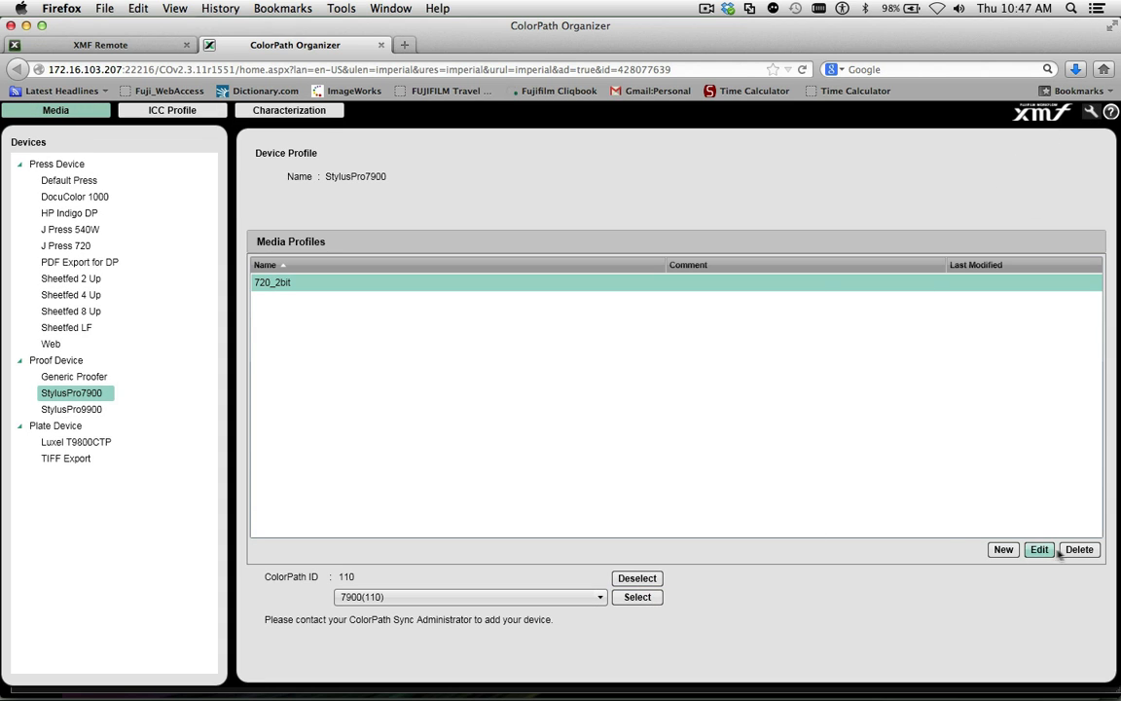
left_click(1004, 553)
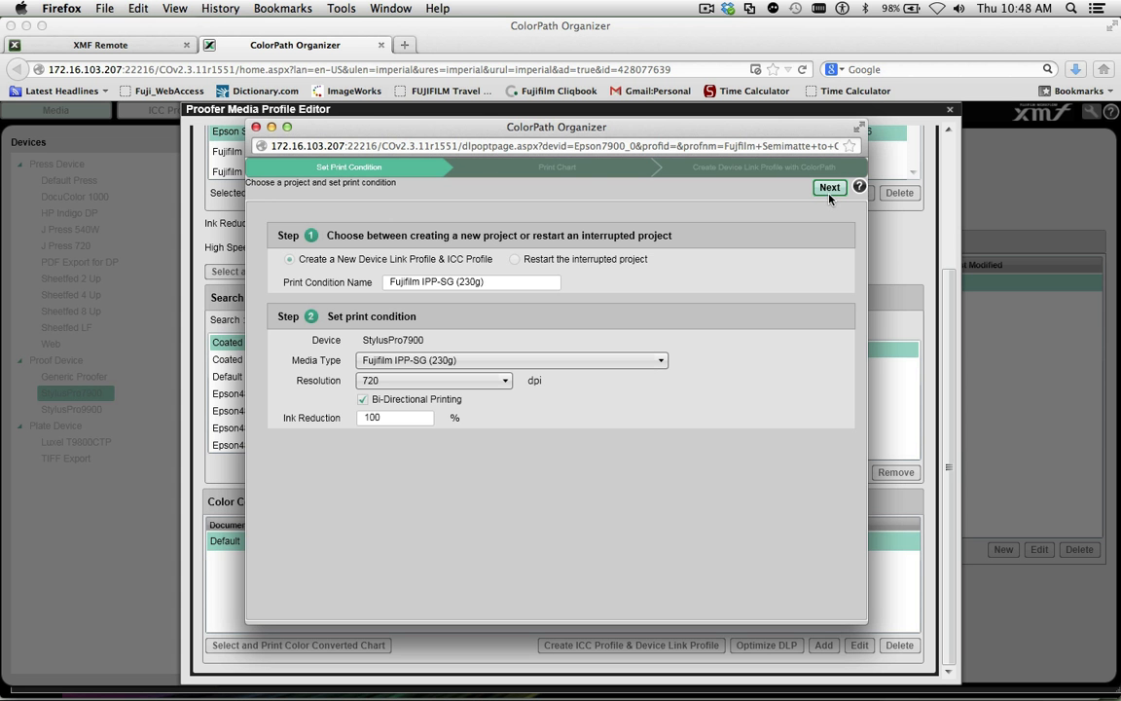
left_click(829, 188)
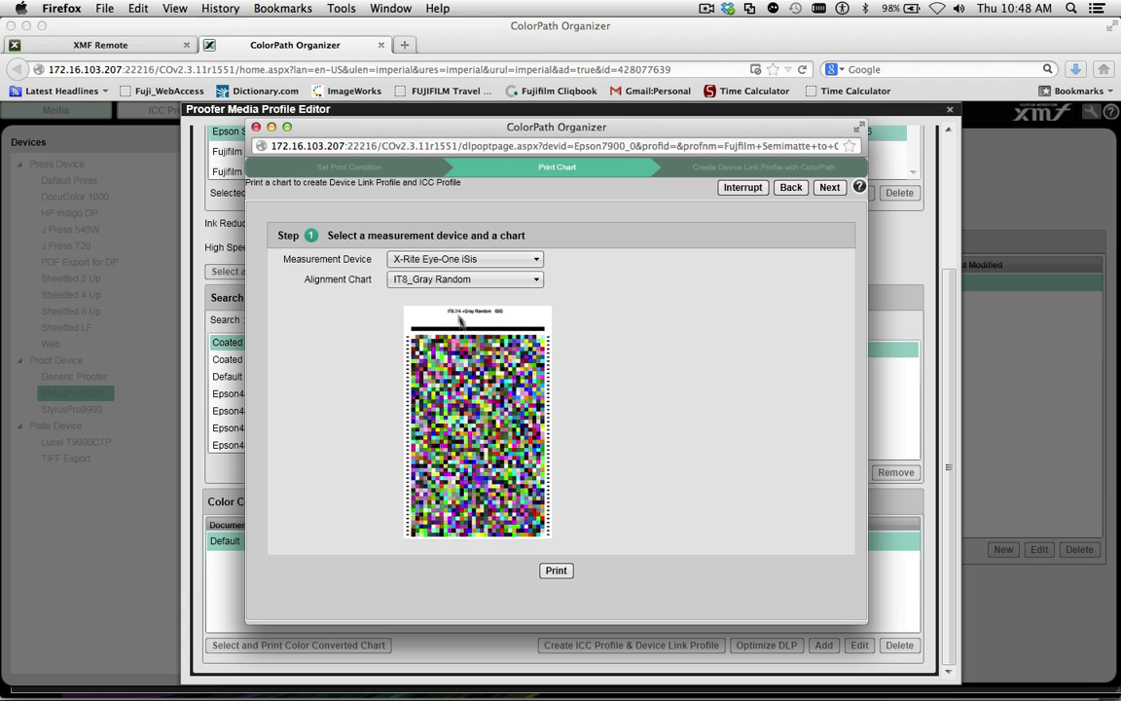
left_click(557, 572)
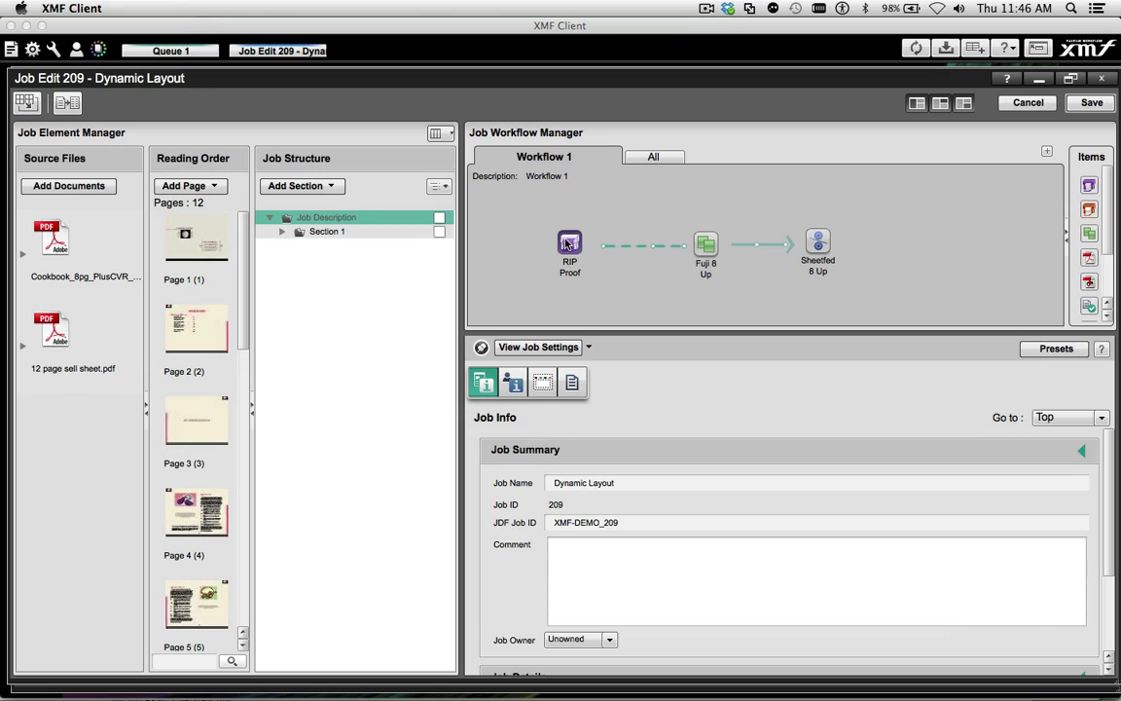
Switch to XMF Client, apply the Epson 7900 settings to the RIP Proof workflow item and examine its device link profile under Colour Management
left_click(569, 244)
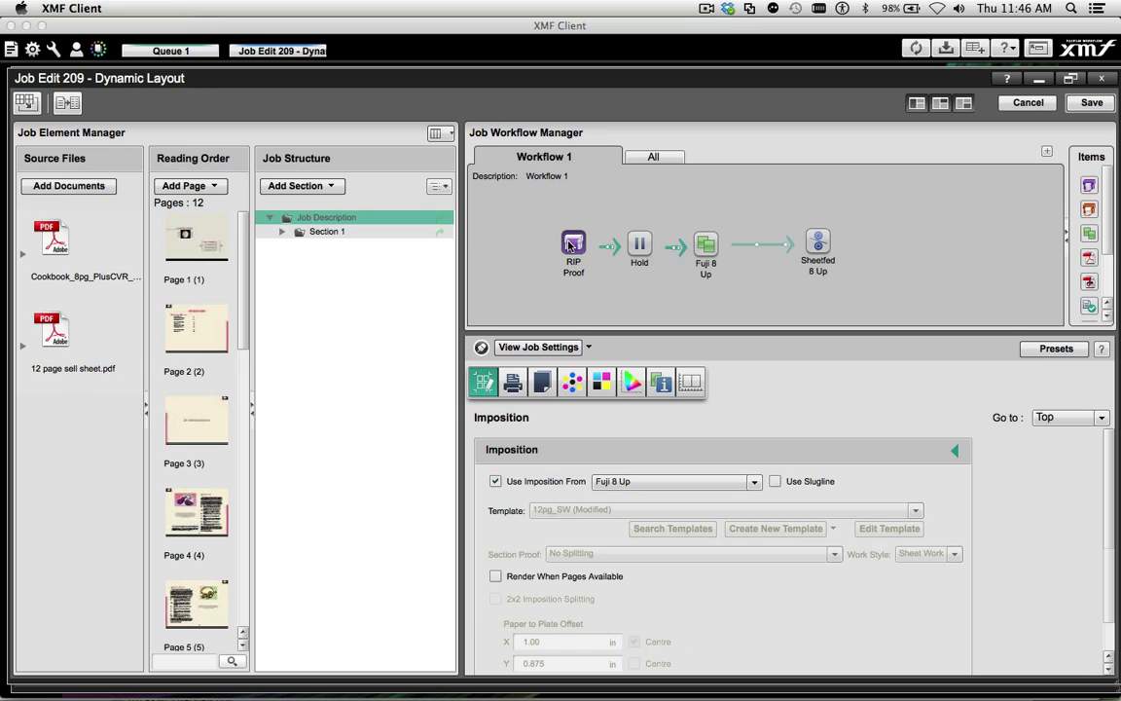
right_click(574, 248)
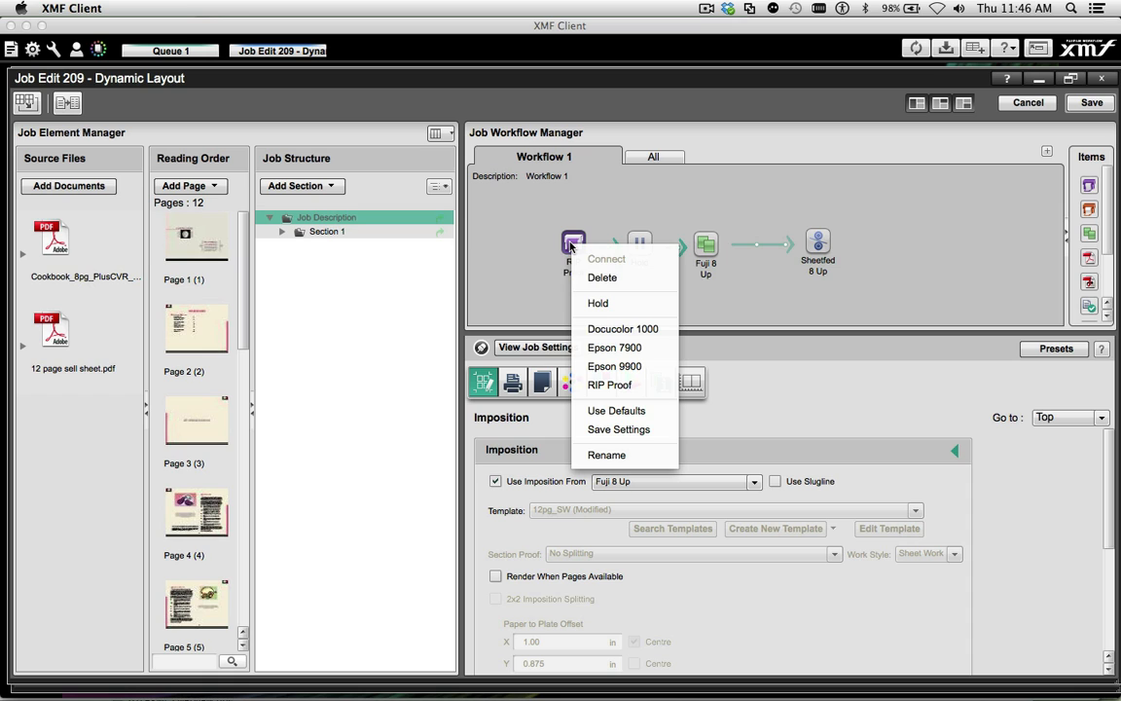
left_click(614, 348)
left_click(630, 390)
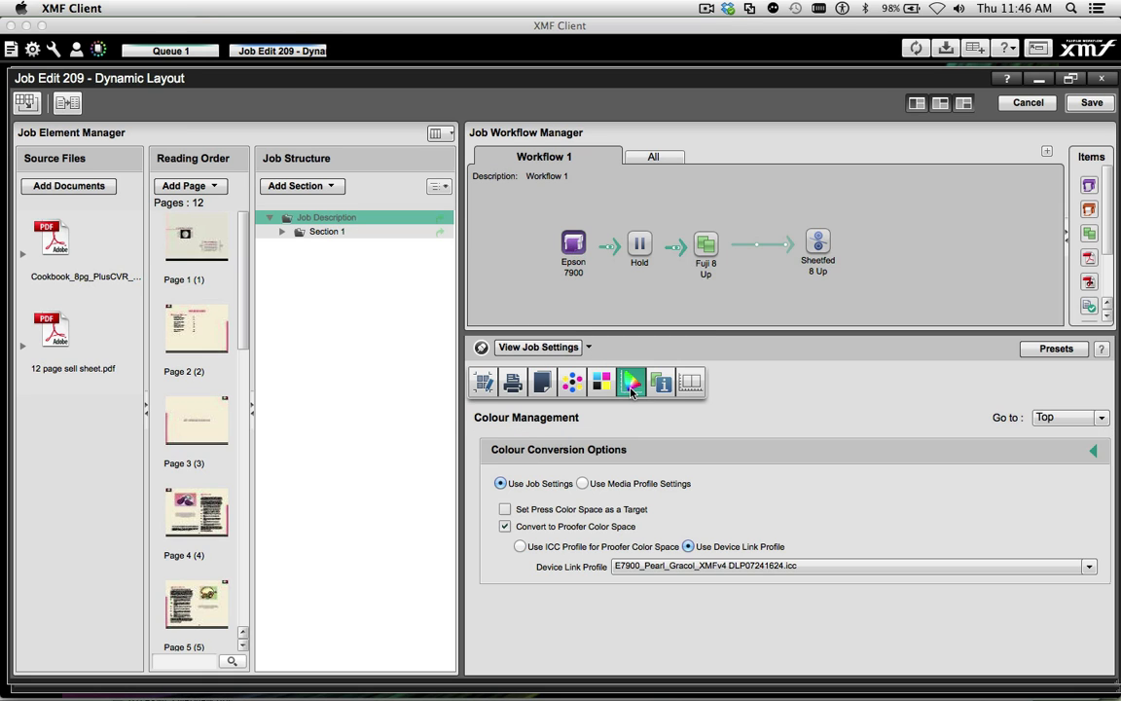
left_click(852, 574)
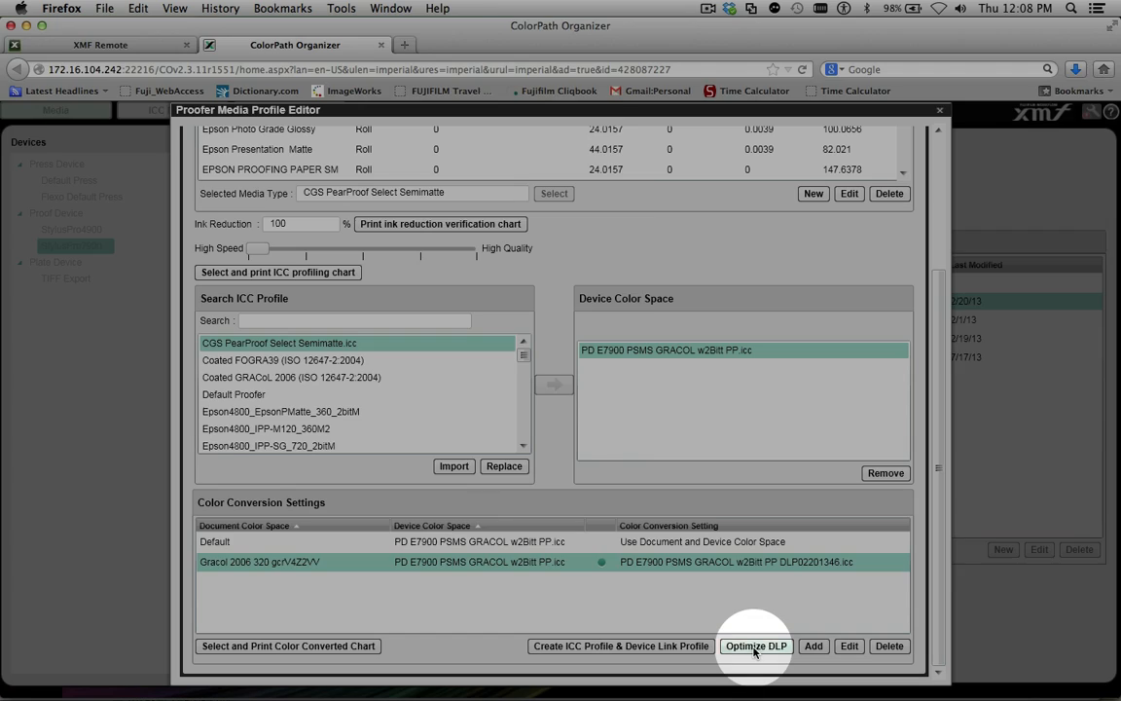
In ColorPath Organizer, start optimizing the Gracol 2006 320 gcrV4Z2VV device link profile and print the IT8_Gray Random chart for the X-Rite Eye-One iSis
left_click(755, 646)
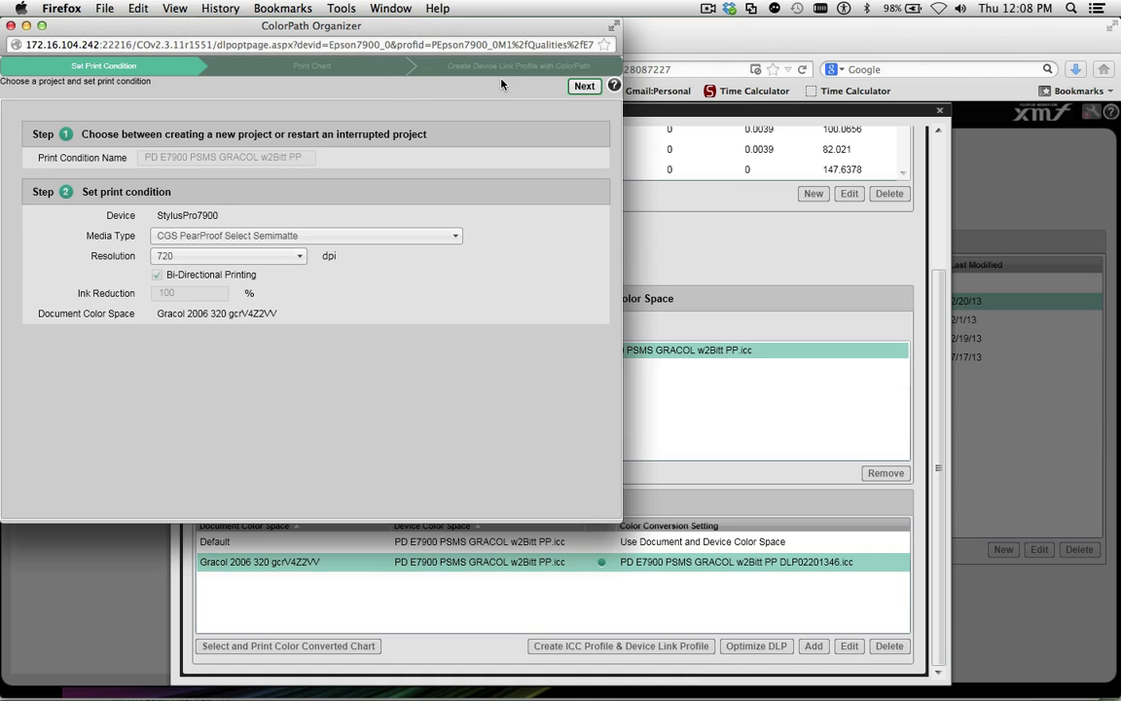
left_click(583, 88)
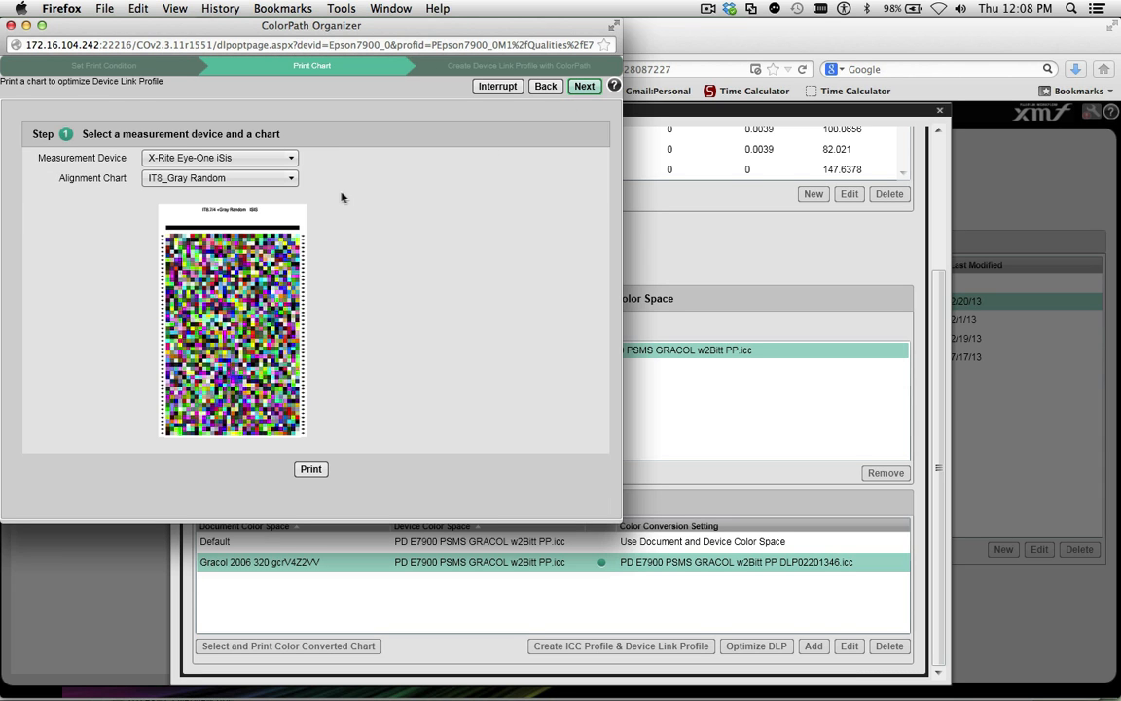
left_click(313, 472)
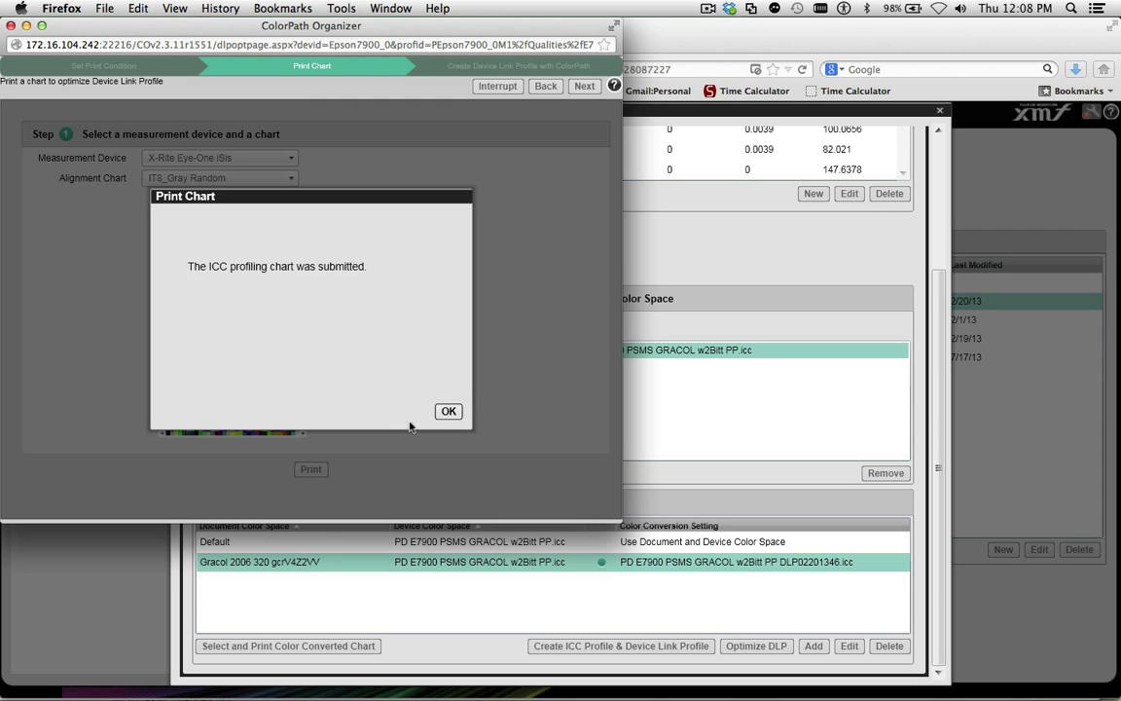
left_click(443, 408)
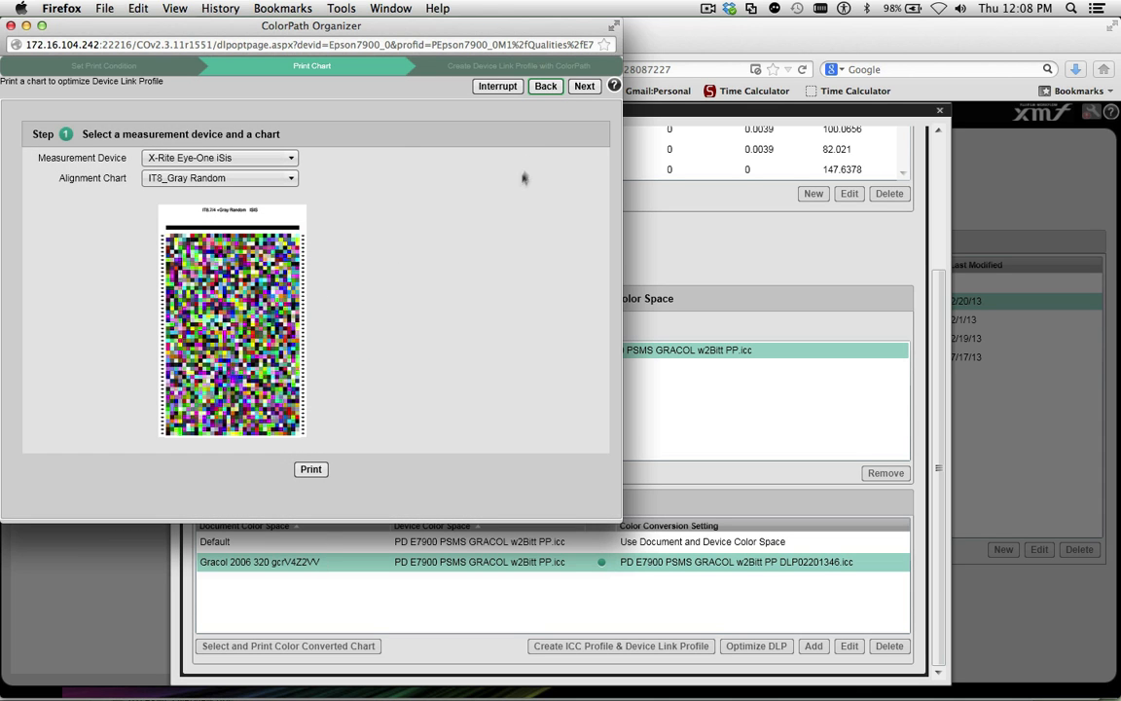
left_click(584, 86)
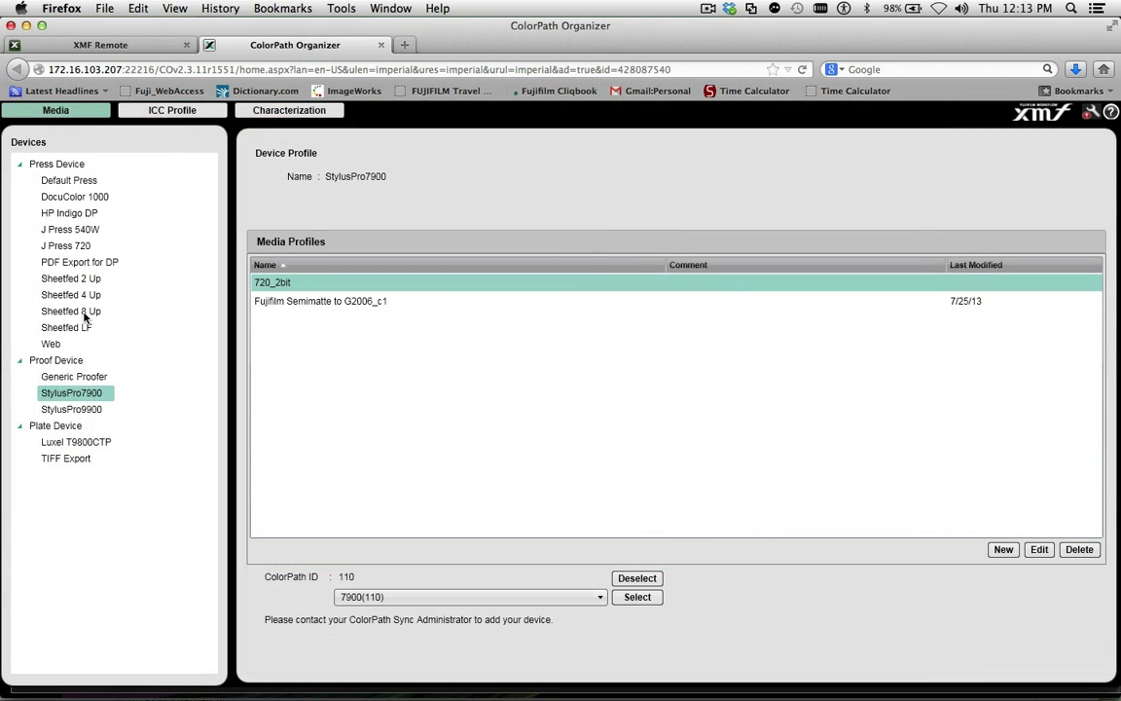
Open the Coated media profile of the Sheetfed 8 Up press and review its paper types and characterization curves
left_click(84, 312)
double_click(326, 282)
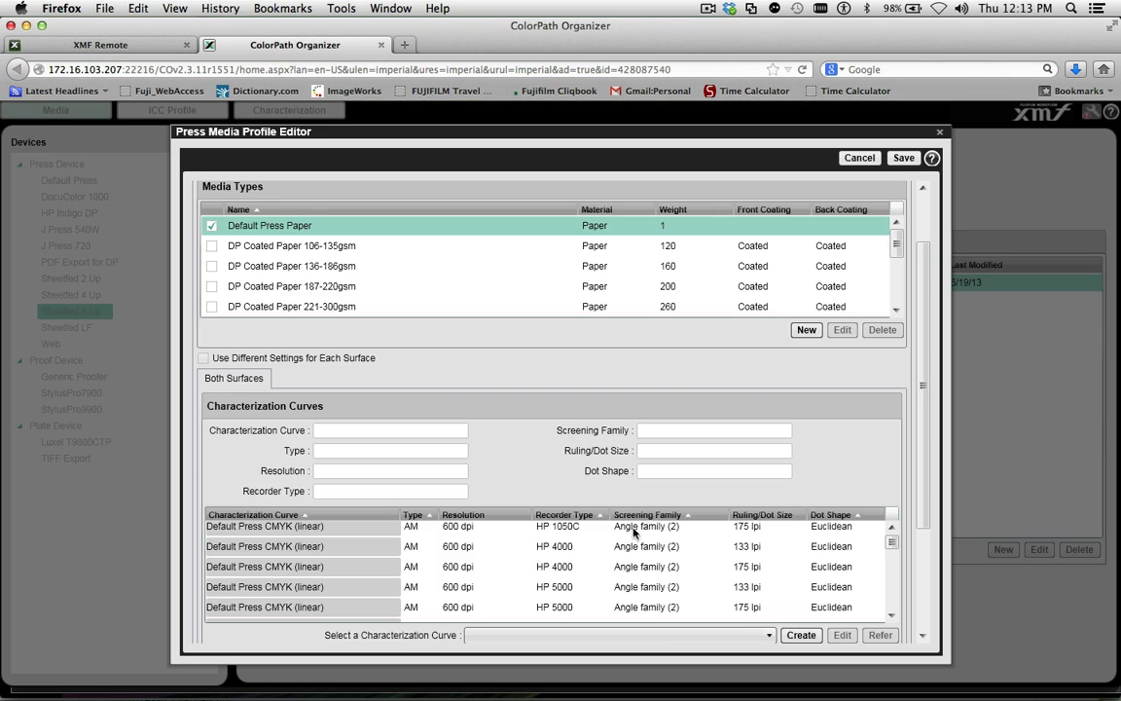
scroll(531, 448, "up", 5)
scroll(532, 448, "down", 5)
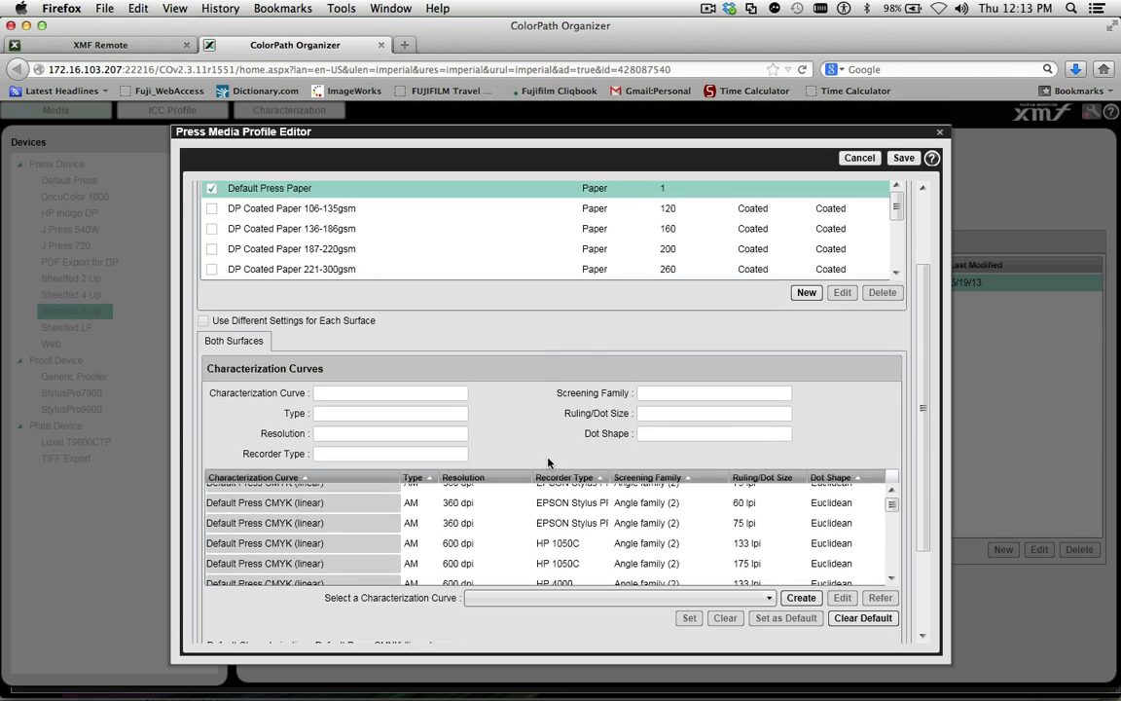
scroll(545, 393, "up", 4)
left_click(359, 210)
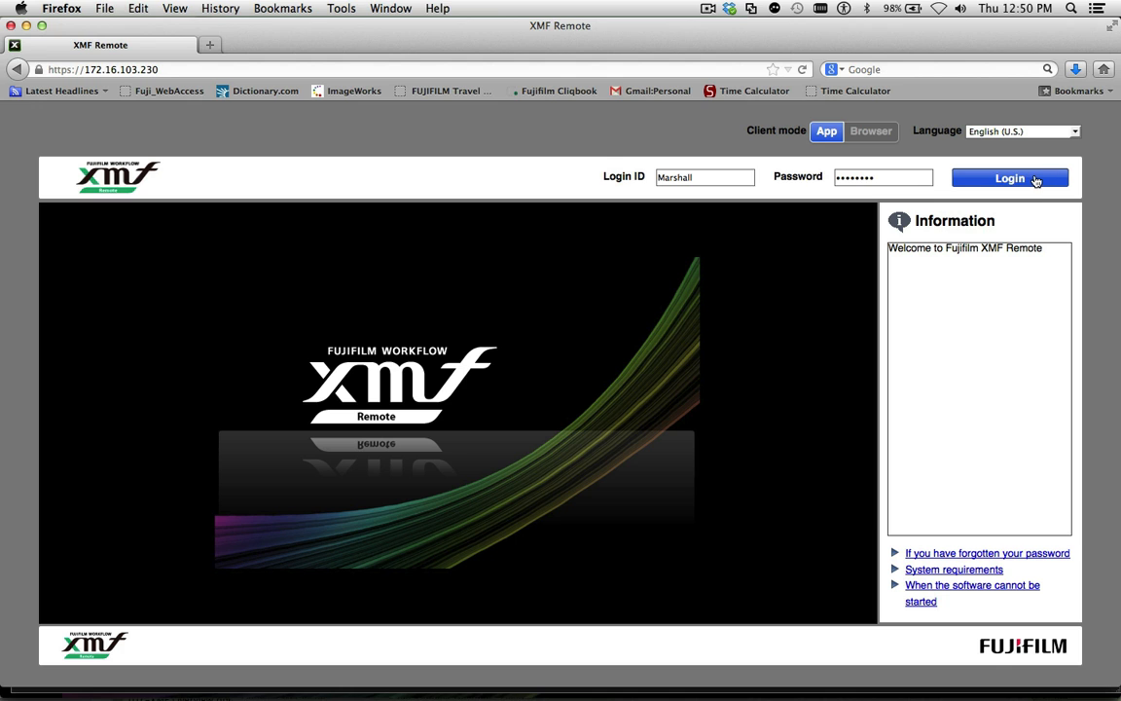
Log in to XMF Remote and enter the Approval task
left_click(1039, 178)
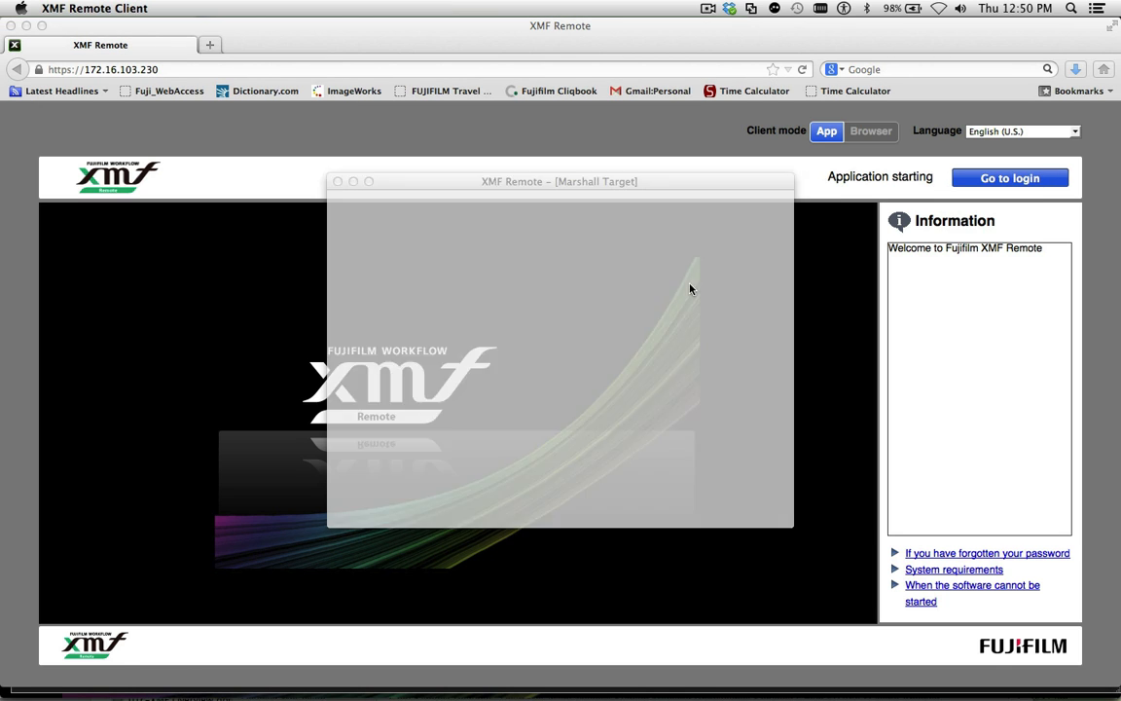
left_click(407, 305)
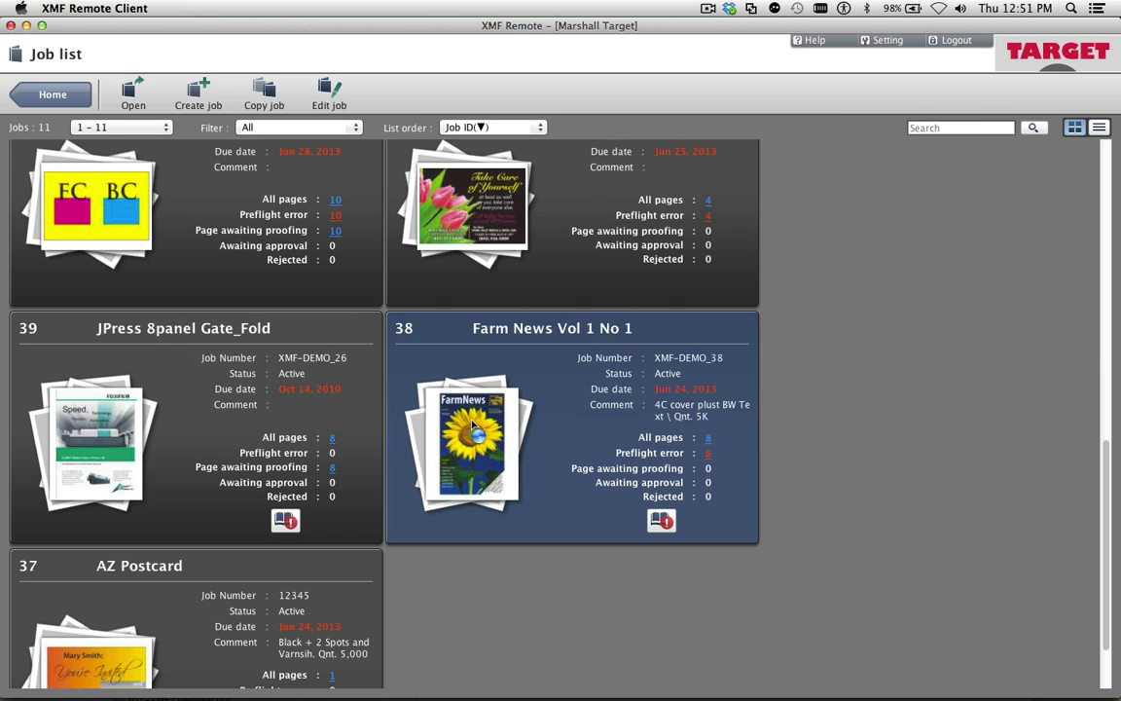
double_click(472, 424)
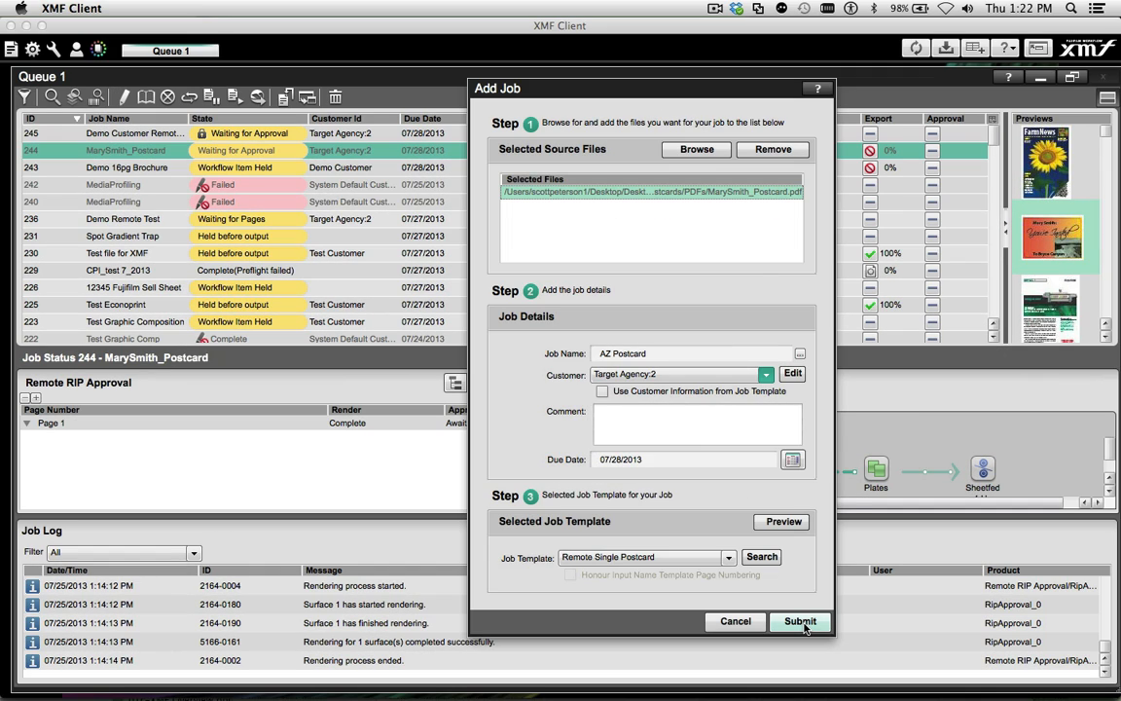
In XMF Client, submit the AZ Postcard job for Target Agency:2 with the Remote Single Postcard template and select it in the queue
left_click(802, 624)
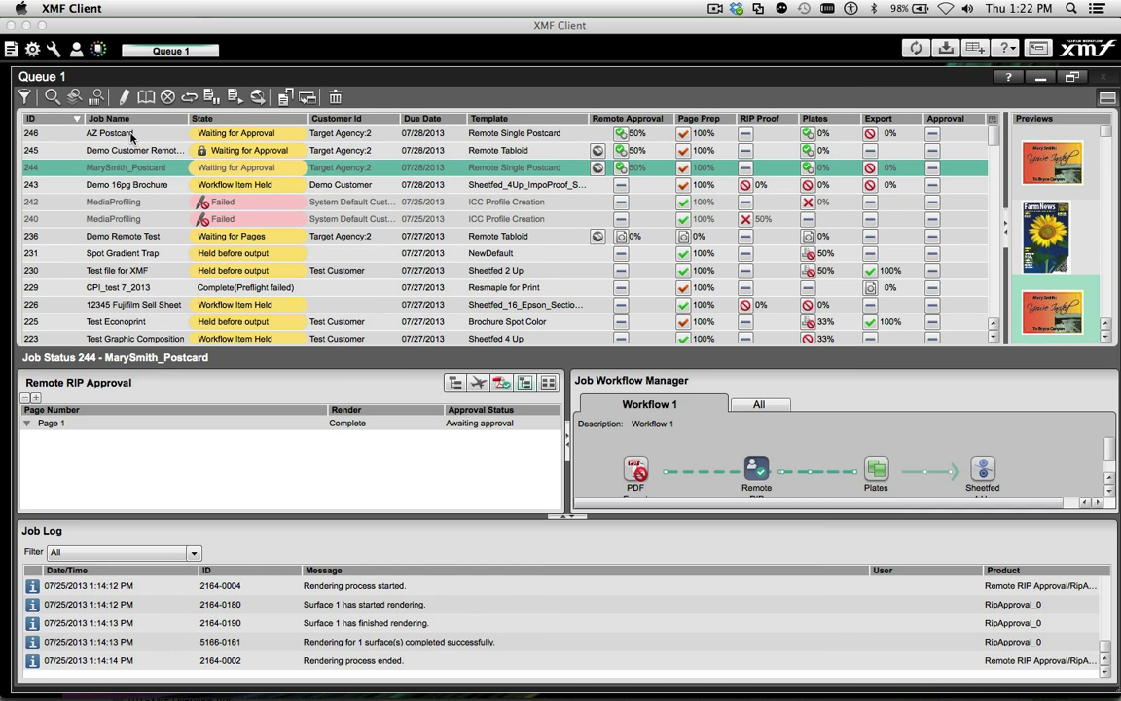
left_click(119, 131)
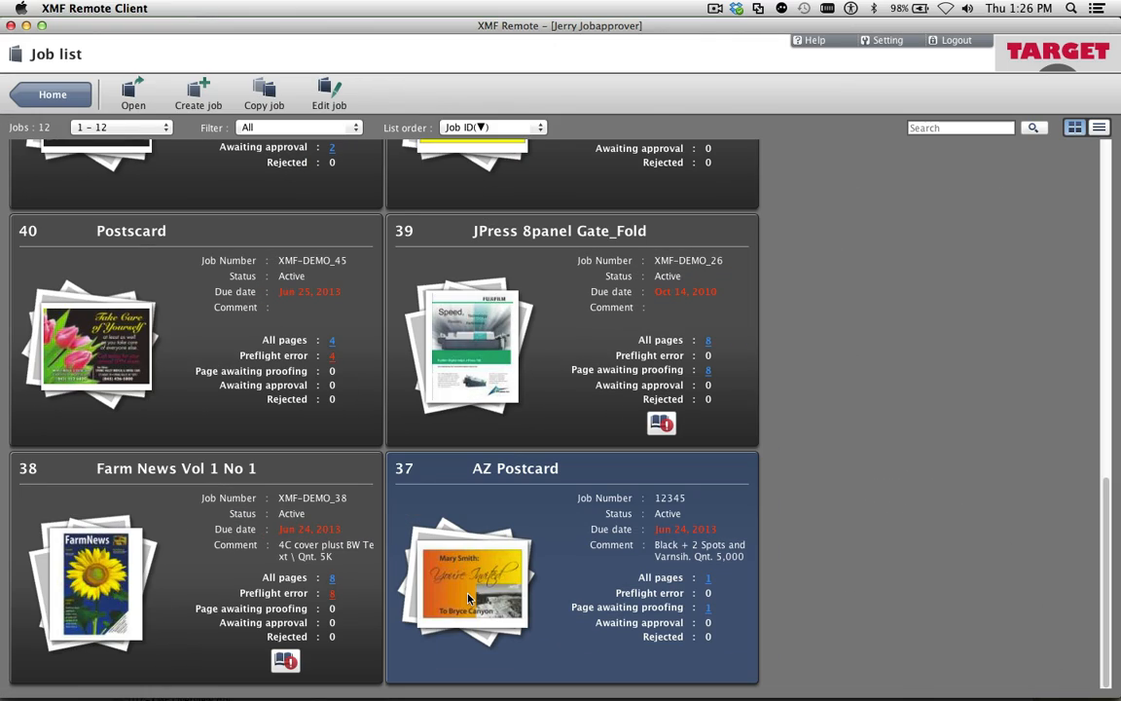
In XMF Remote, open the AZ Postcard job and view its page 1 proof
double_click(468, 599)
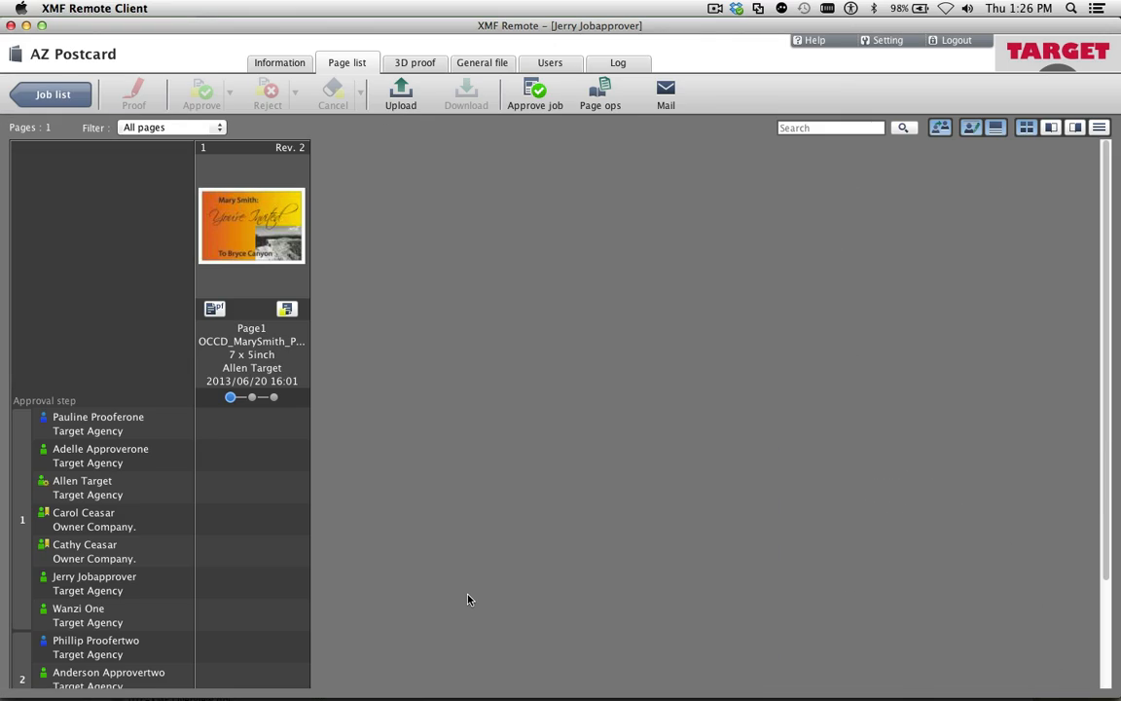
double_click(270, 223)
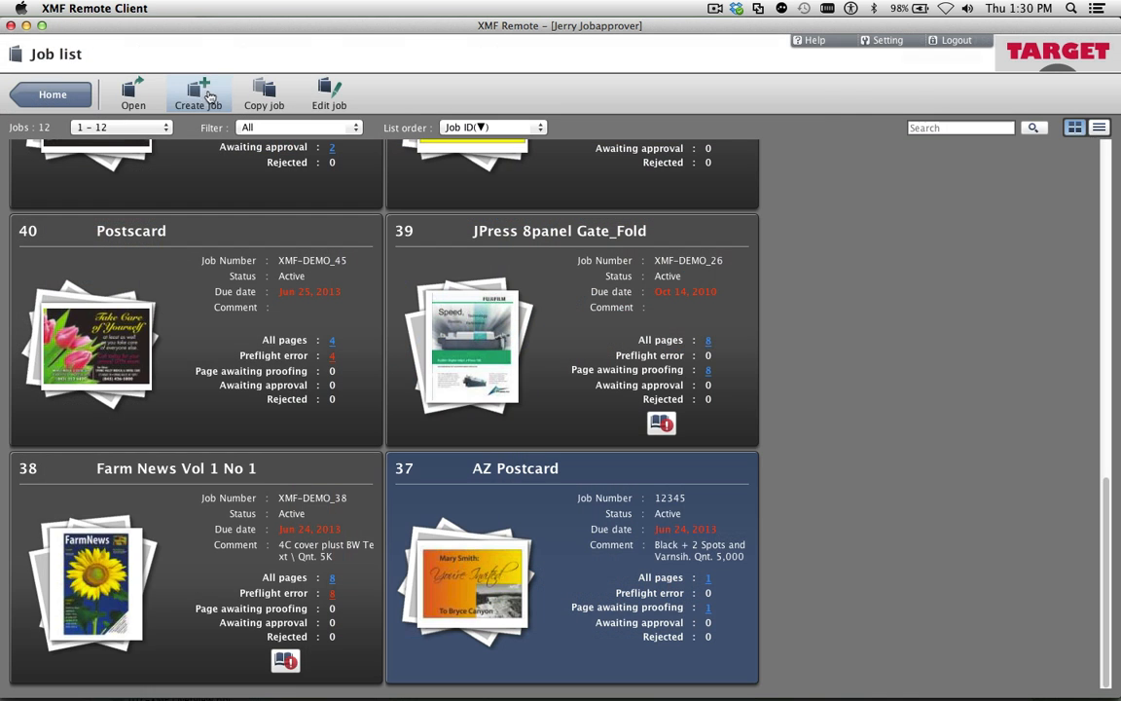
Create the 8-page job JPress 8panel Gate_Fold with template Remote Preflight, due Jul 30, 2013, 8.5 x 11 inch trim and Target Team, sending notifications
left_click(185, 93)
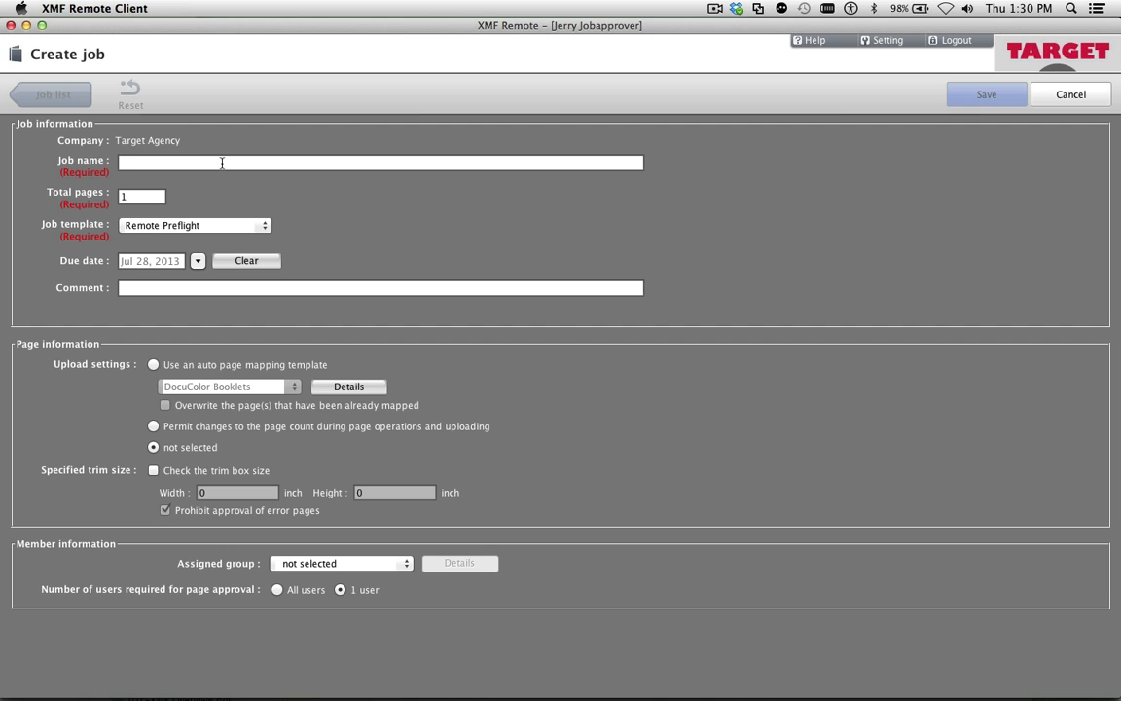
type("JPress 8panel Gate_Fold")
left_click_drag(137, 200, 113, 203)
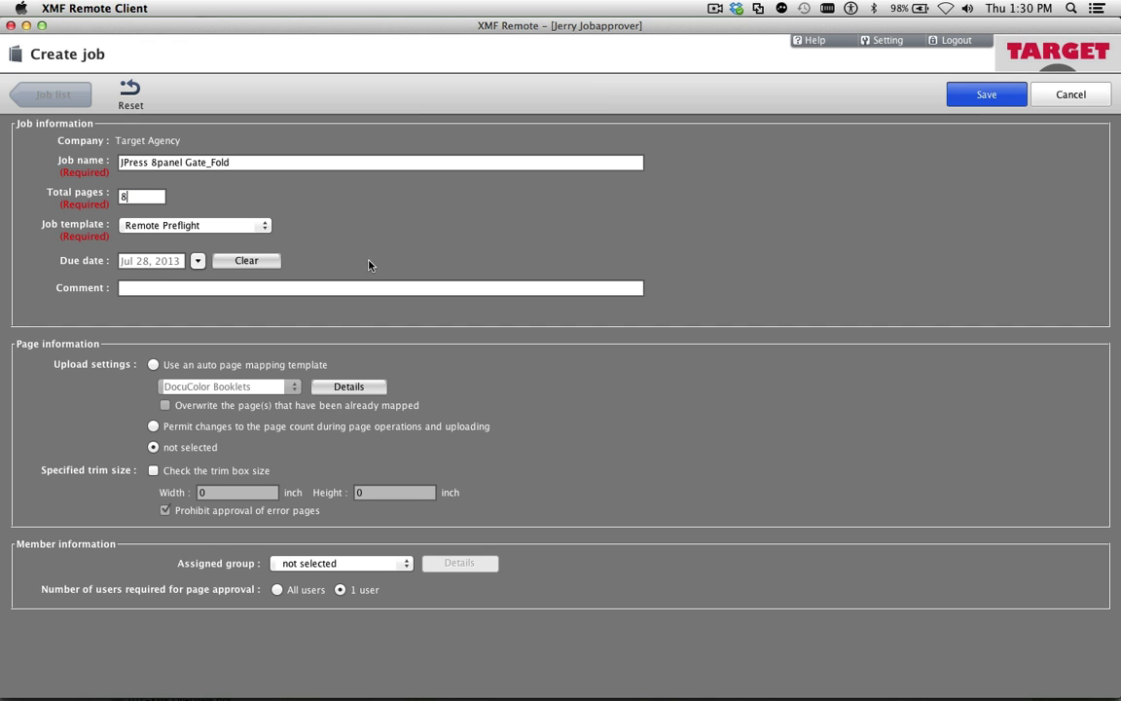
left_click(263, 230)
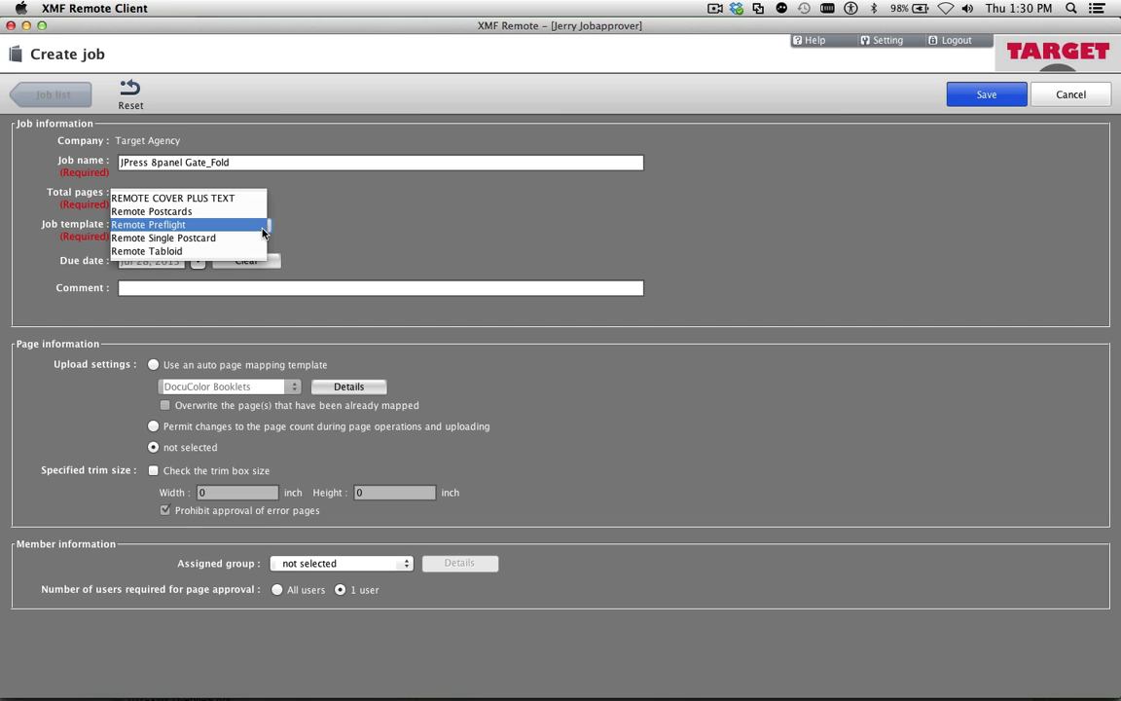
left_click(261, 226)
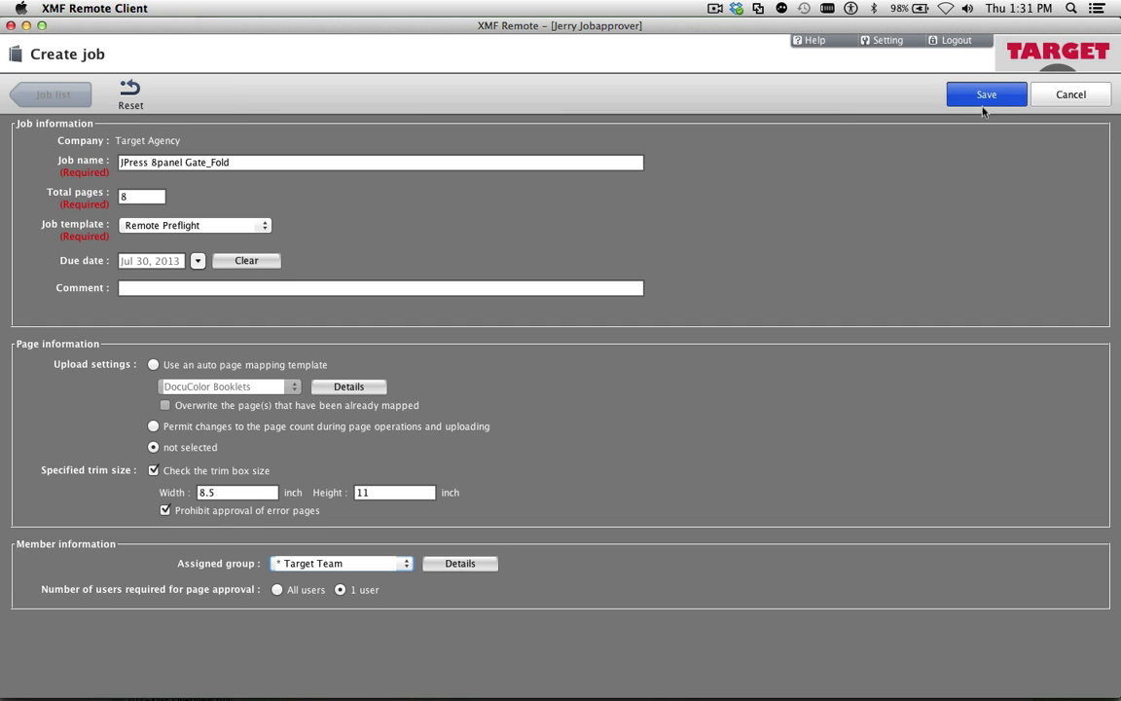
left_click(983, 103)
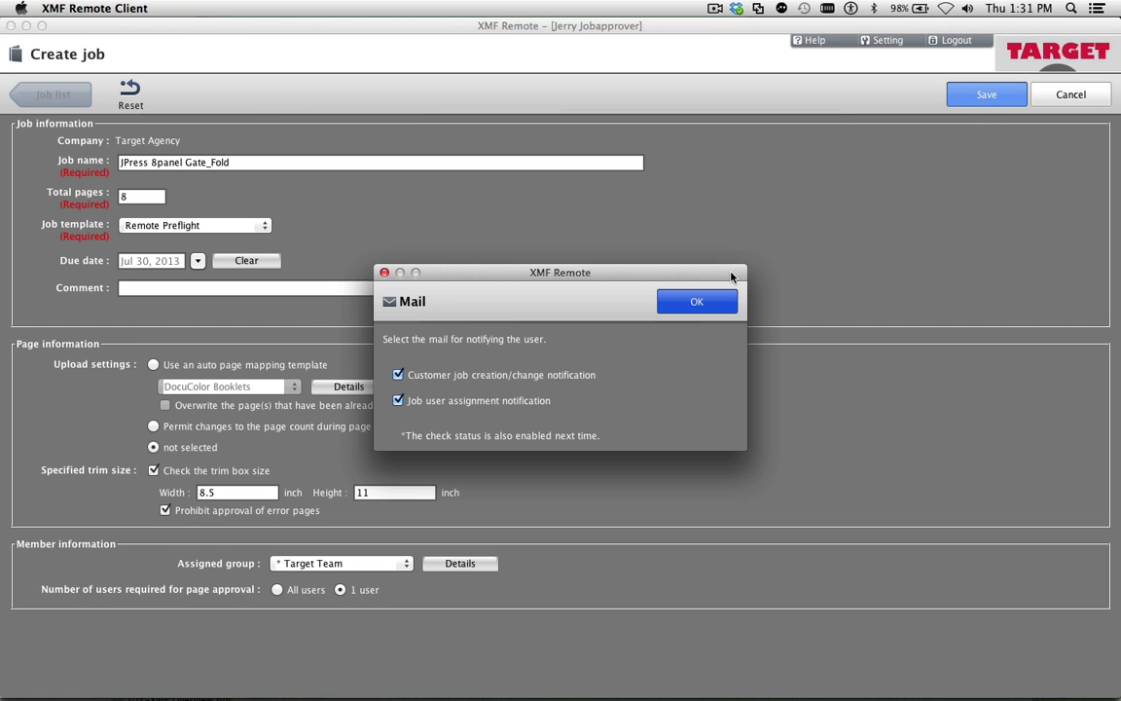
left_click(696, 309)
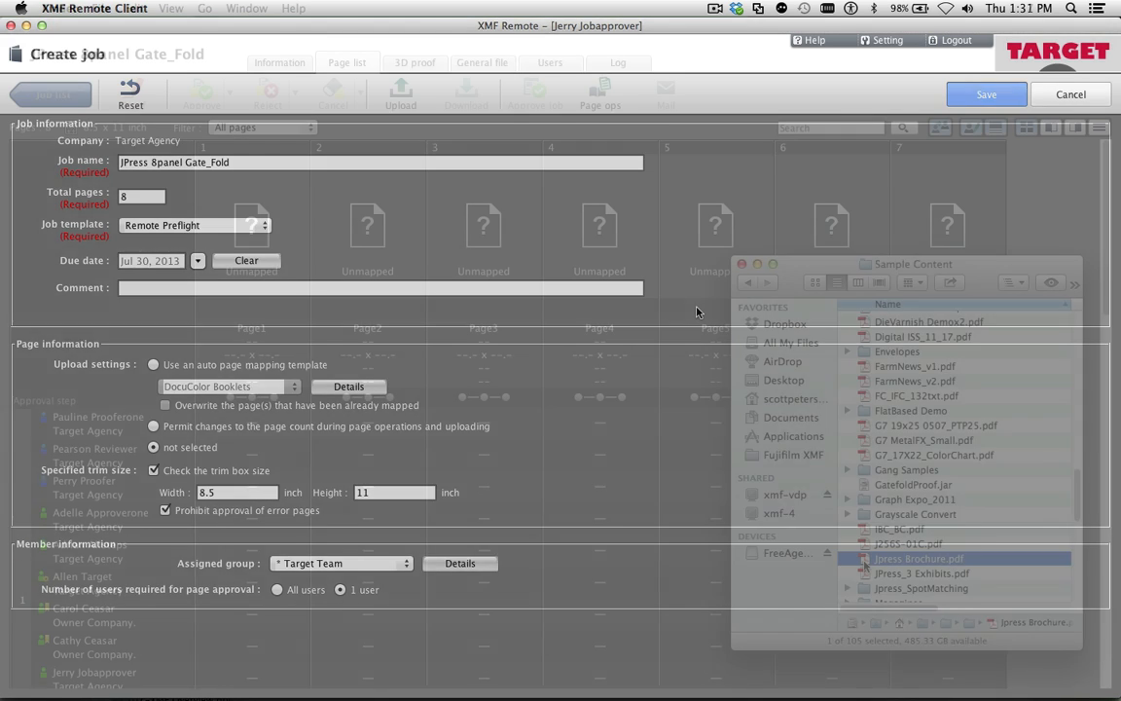
Upload Jpress Brochure.pdf to pages 1-8 with the comment "Here is the first draft for the Brochure. Review ASAP!"
left_click_drag(919, 559, 277, 234)
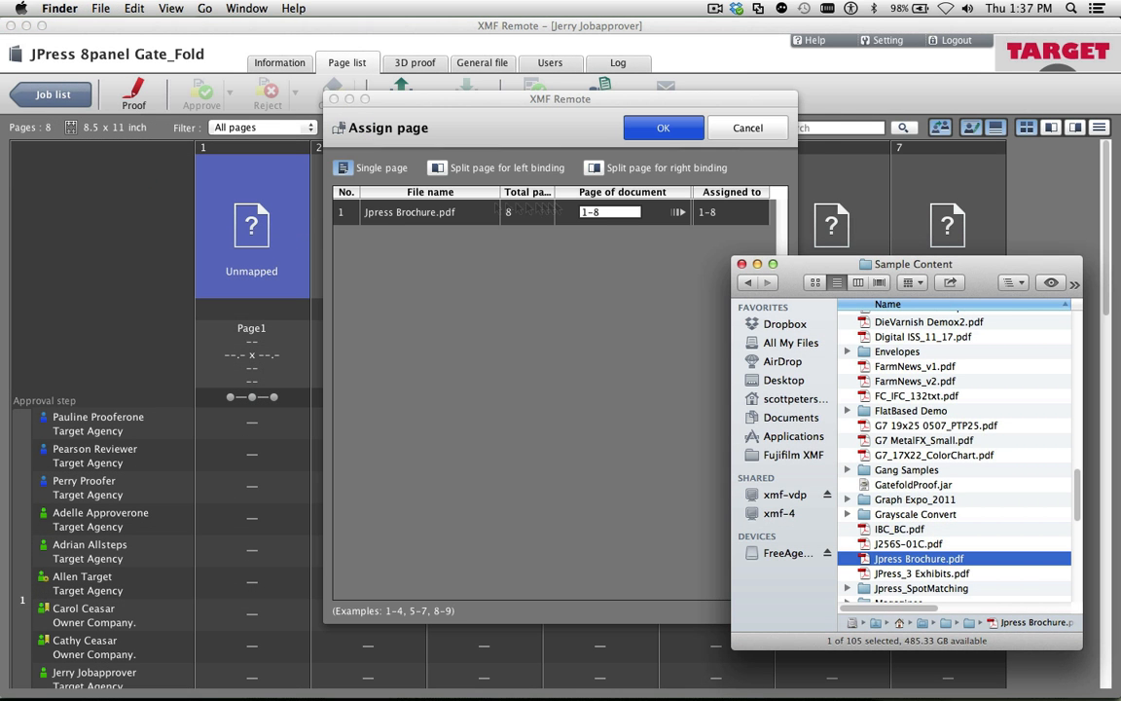
left_click(582, 232)
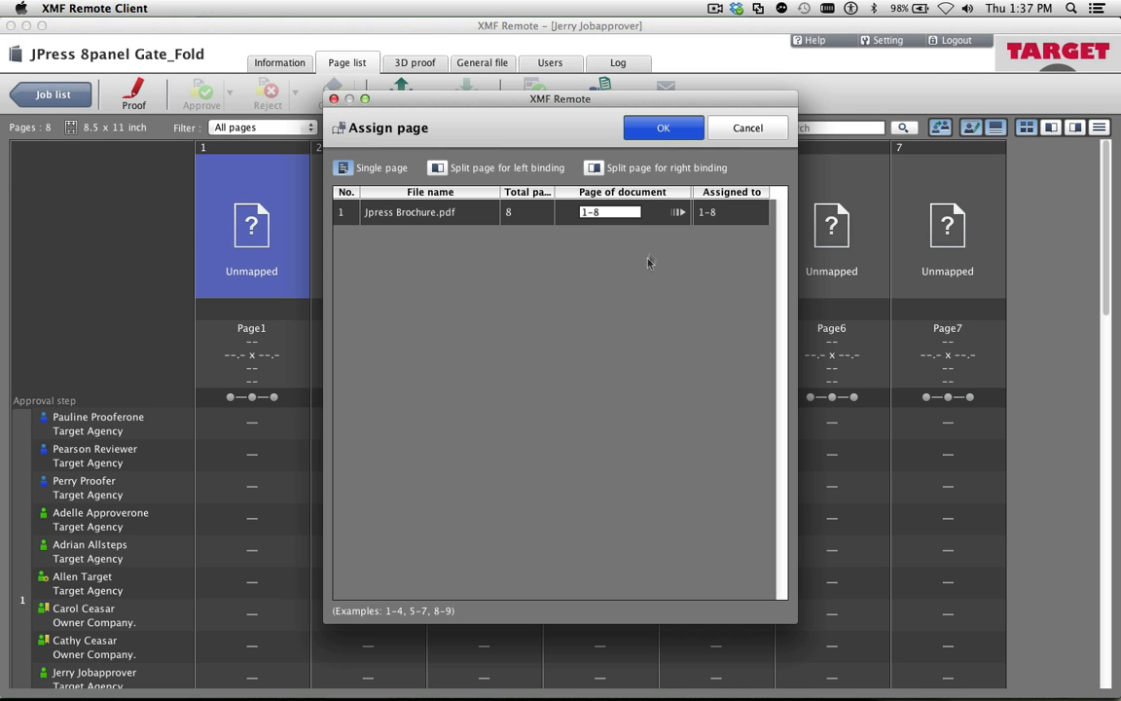
left_click(666, 135)
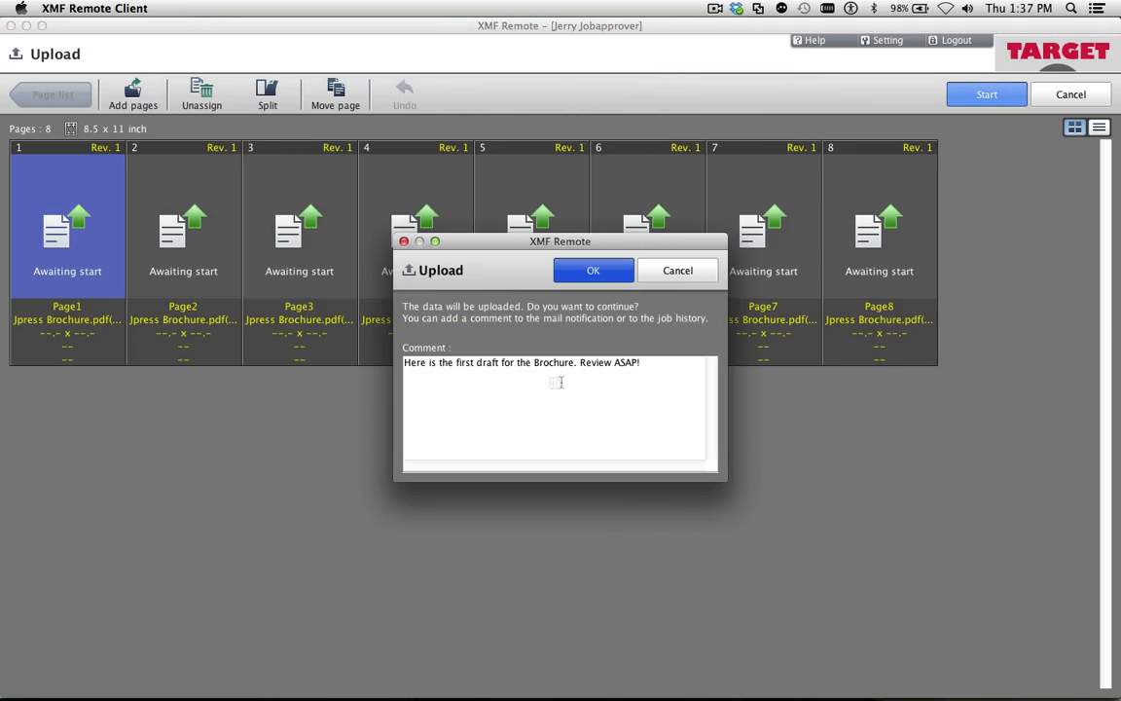
left_click(594, 268)
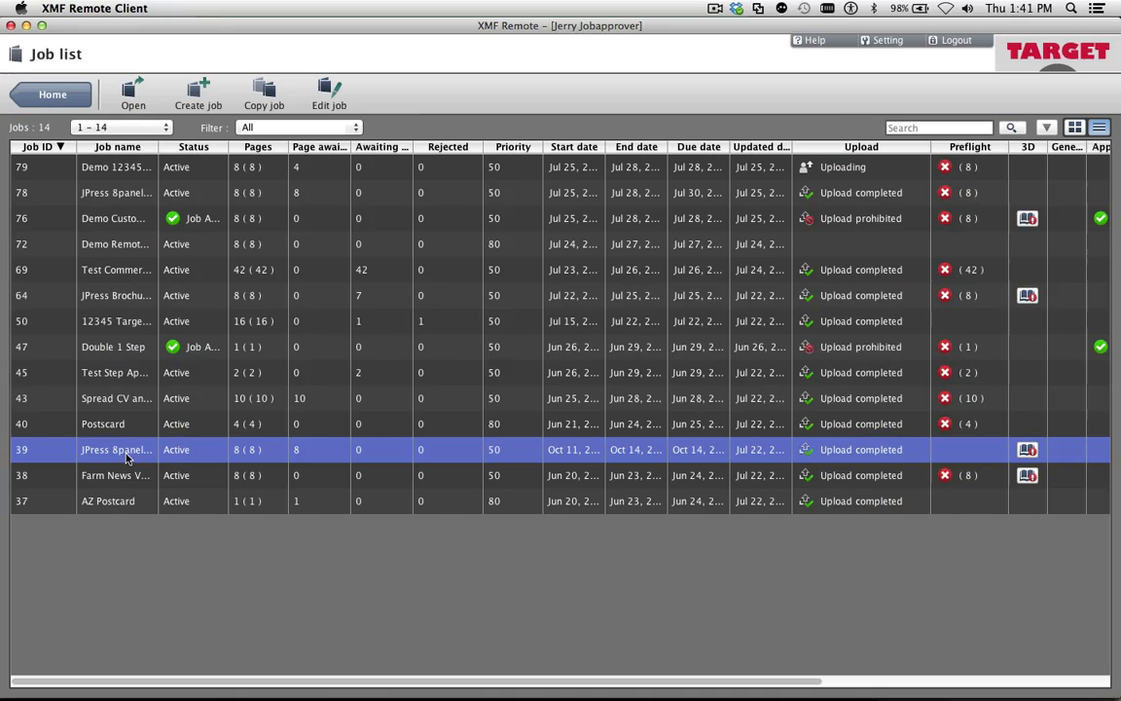
In the JPress 8panel Gate_Fold proof, toggle the Black separation and add the note "Add JPress 720 in Large White Type, Centered" to page 1
double_click(125, 453)
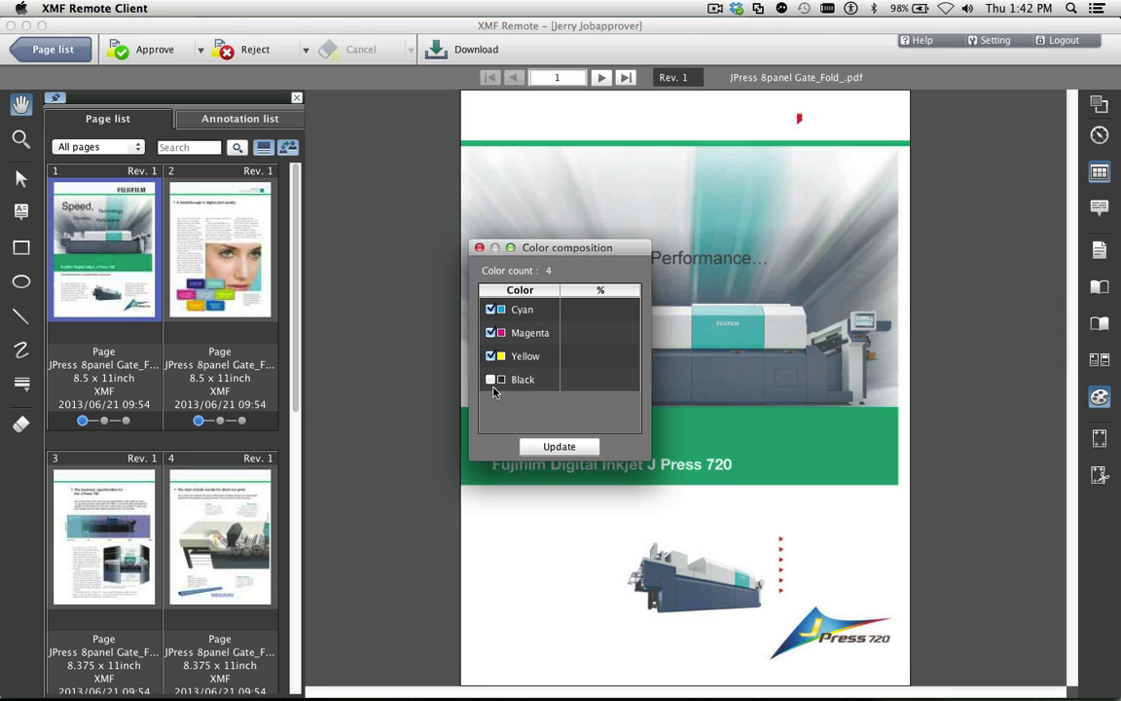
left_click(491, 380)
left_click(559, 446)
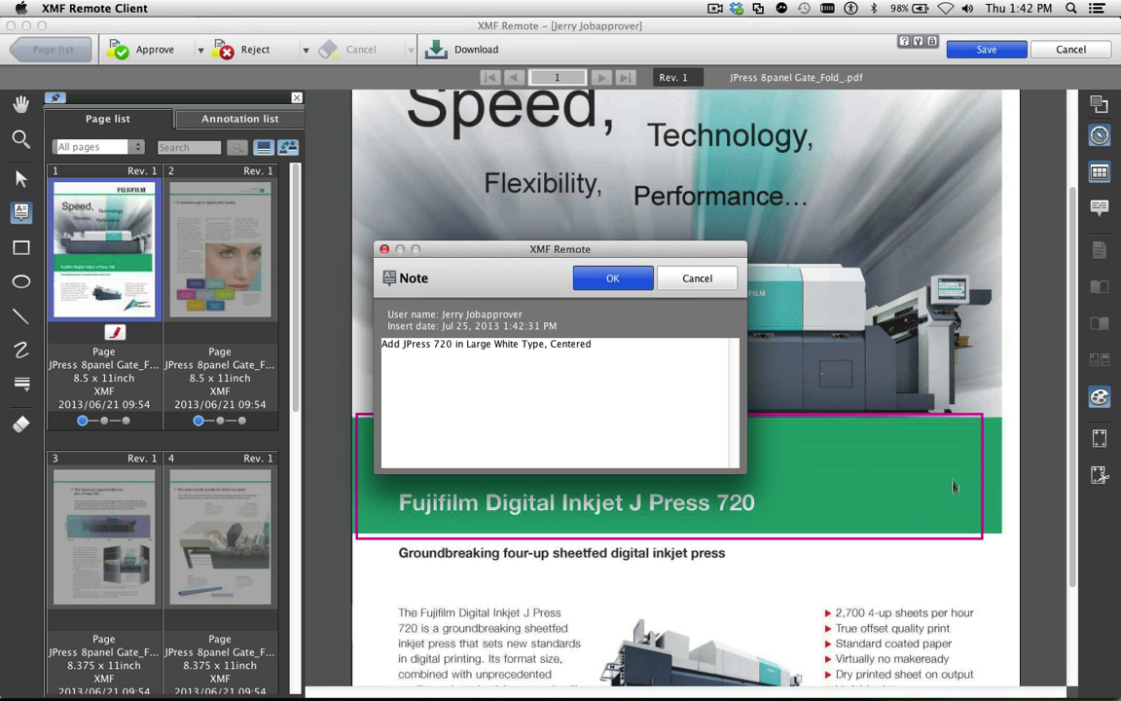
left_click(615, 280)
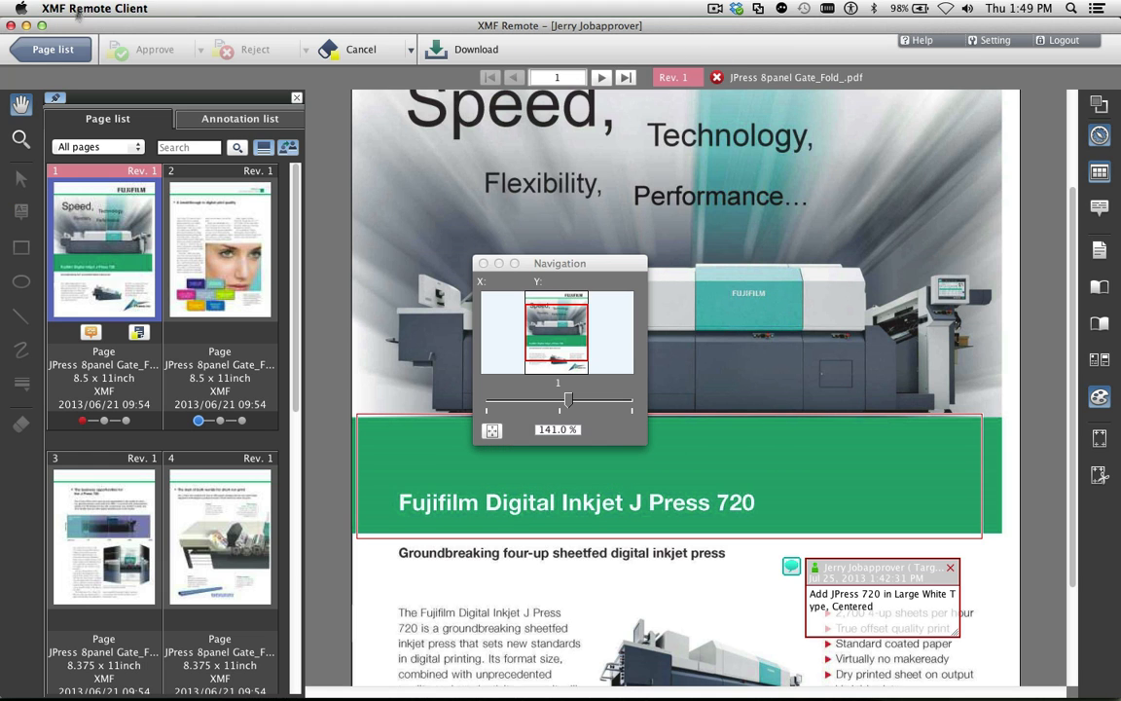
Return to the JPress 8panel Gate_Fold page list and approve pages 2 to 7
left_click(54, 50)
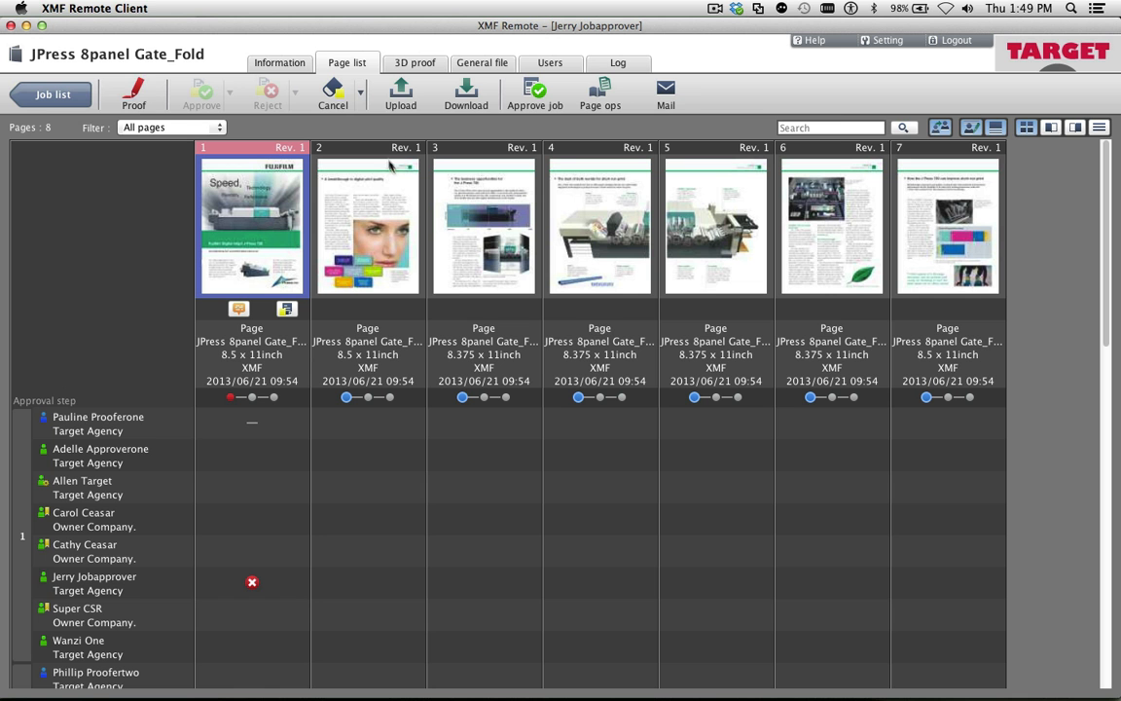
left_click(944, 230, "shift")
left_click(197, 94)
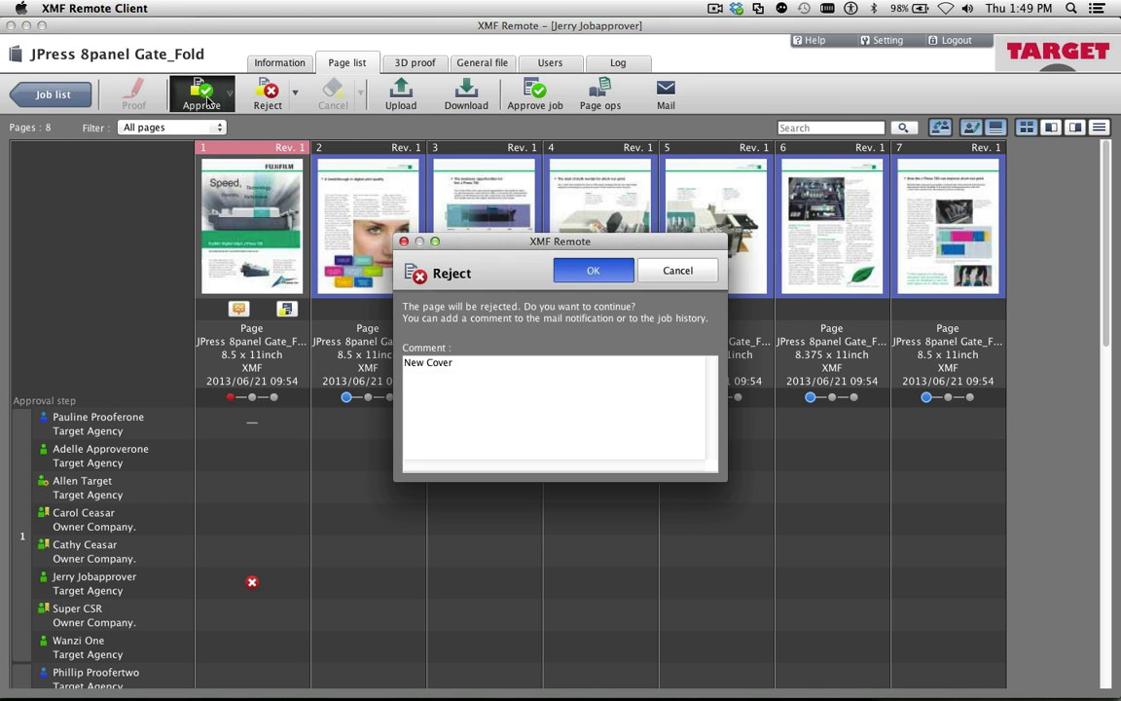
left_click(593, 271)
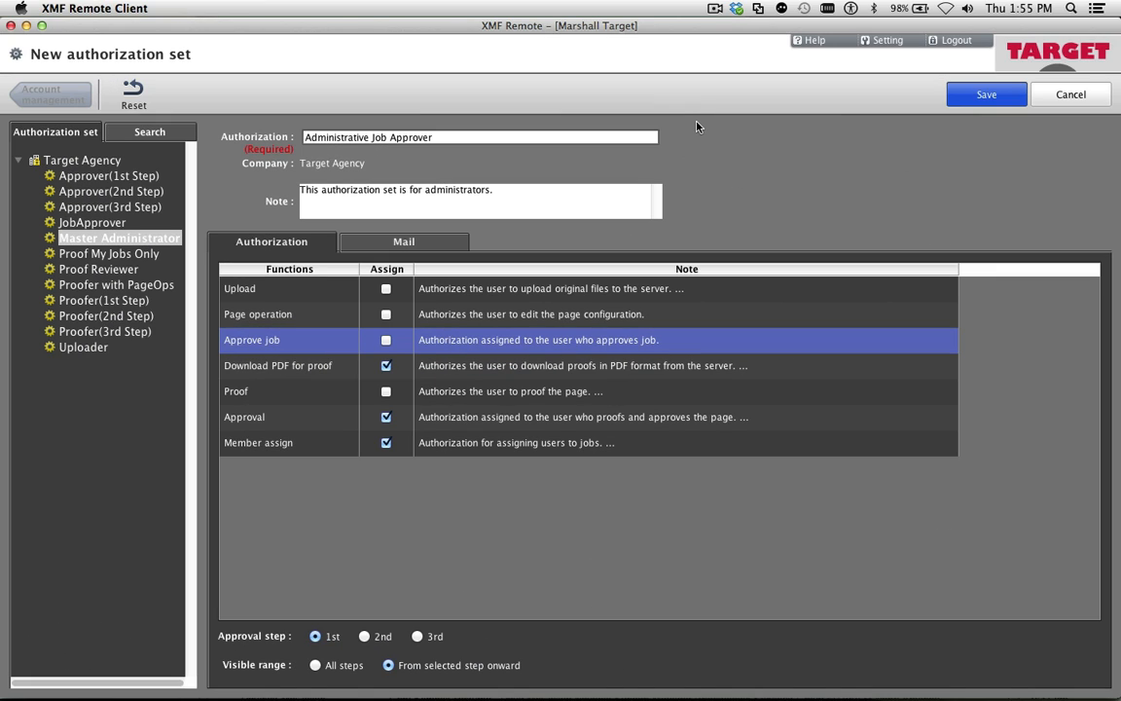
Assign the Upload, Page operation and Approve job functions to the new Administrative Job Approver authorization set
left_click(385, 288)
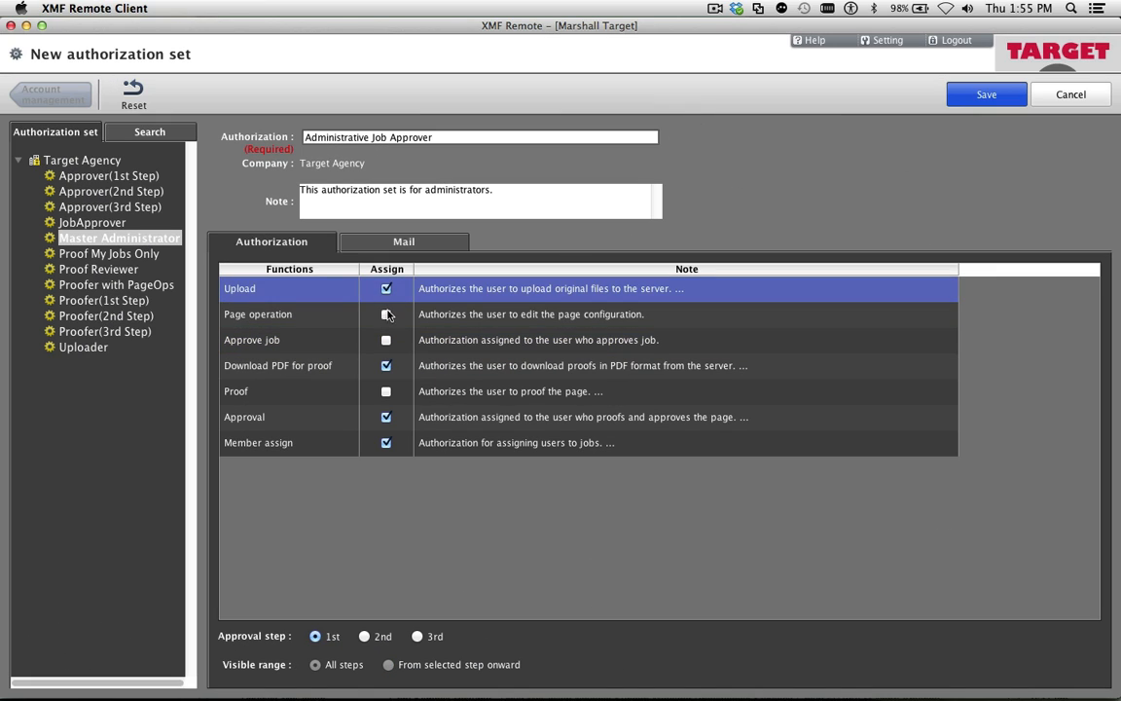
left_click(386, 313)
left_click(387, 341)
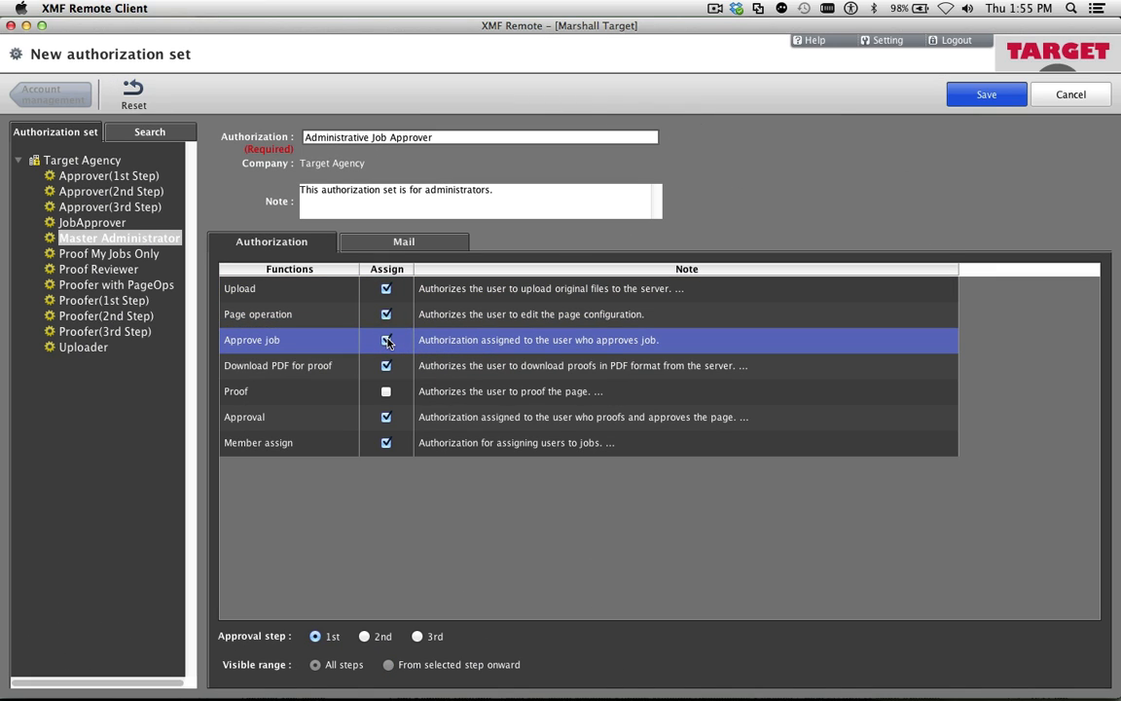
Set the authorization set's job user assignment, proofing request and approval request mails to Immediate, and revision request cancellation to Delay
left_click(360, 240)
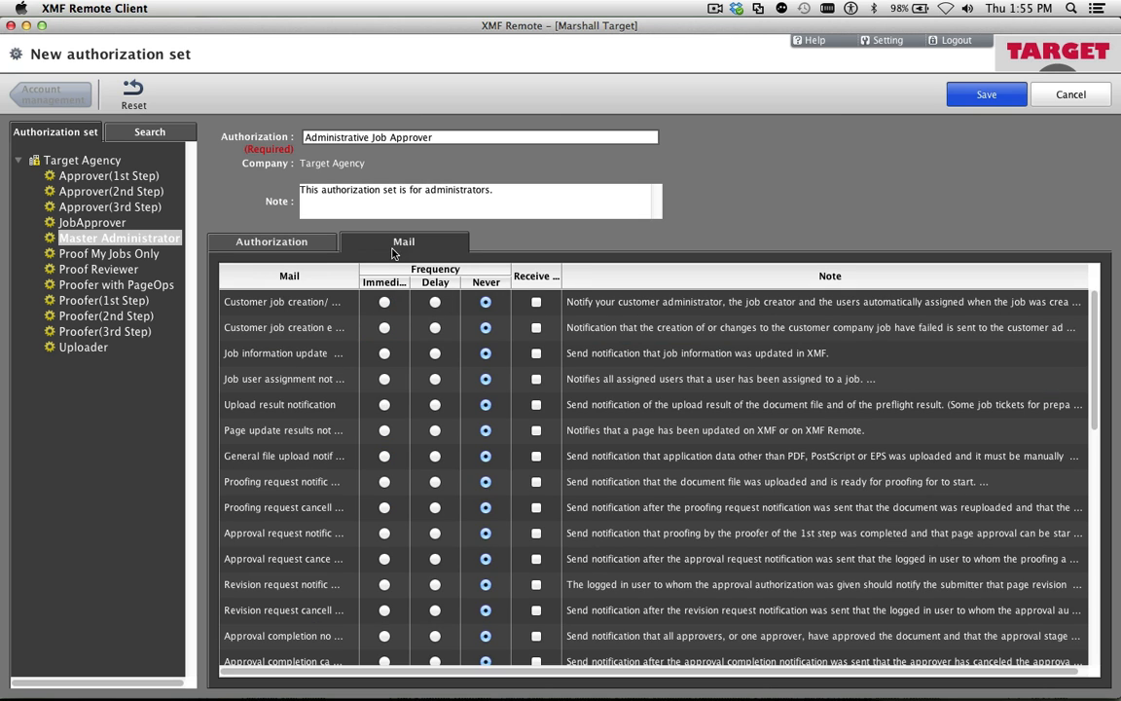
left_click(384, 380)
left_click(385, 485)
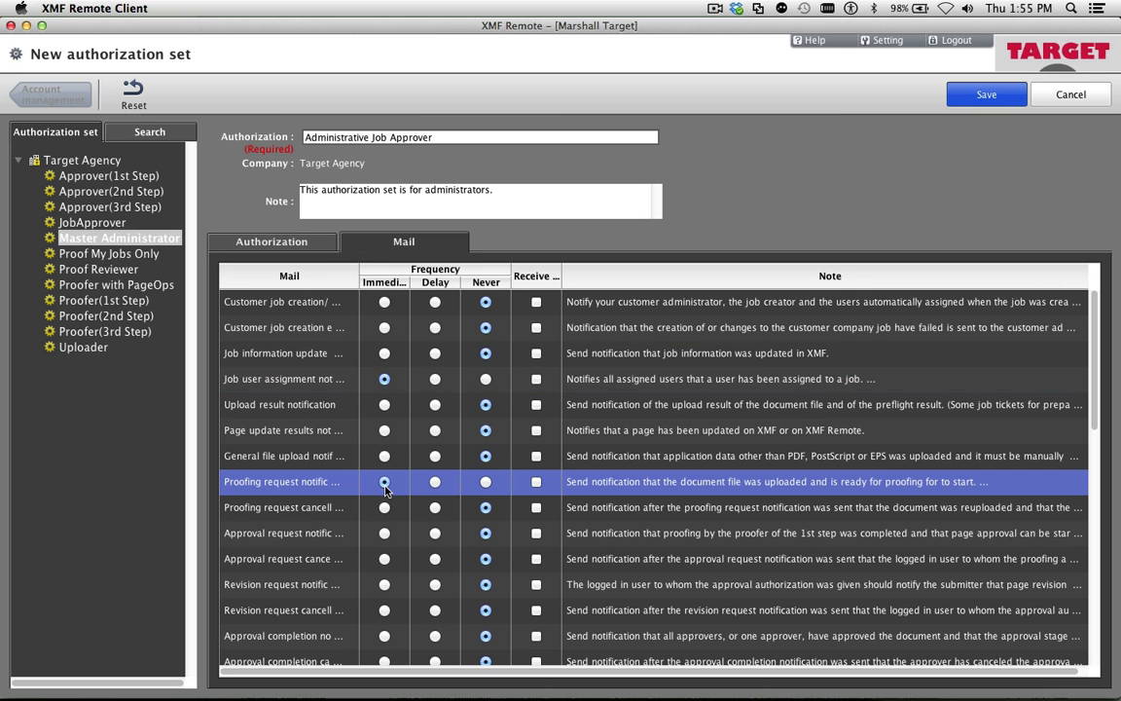
left_click(384, 534)
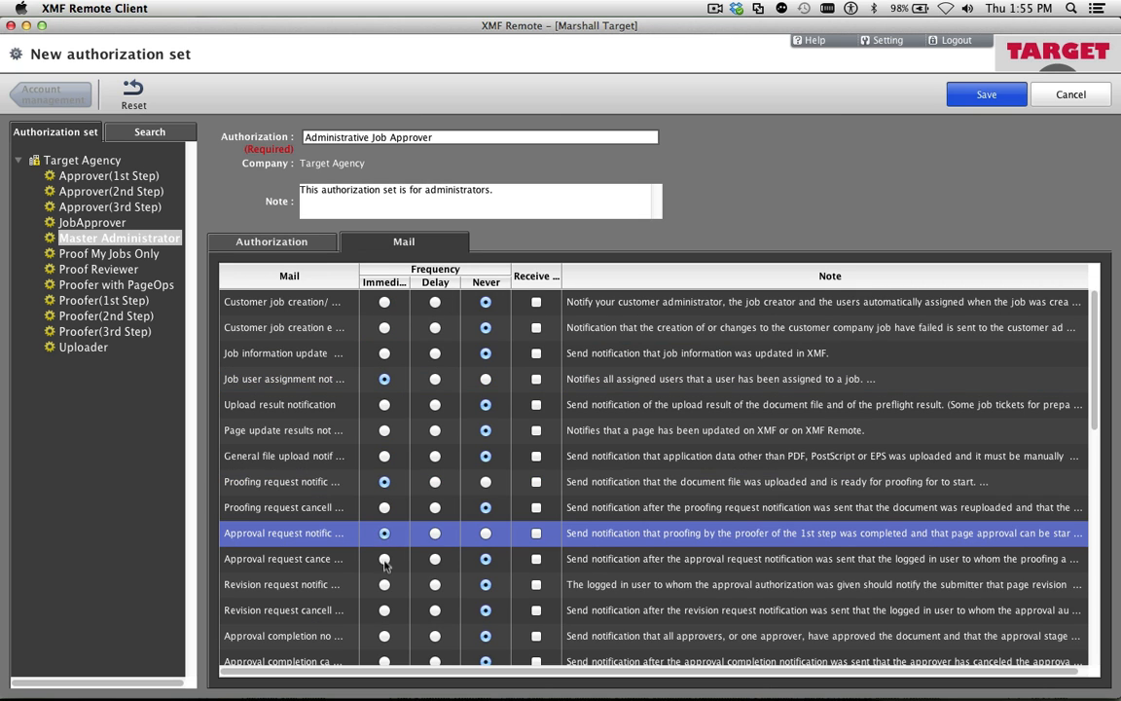
left_click(435, 612)
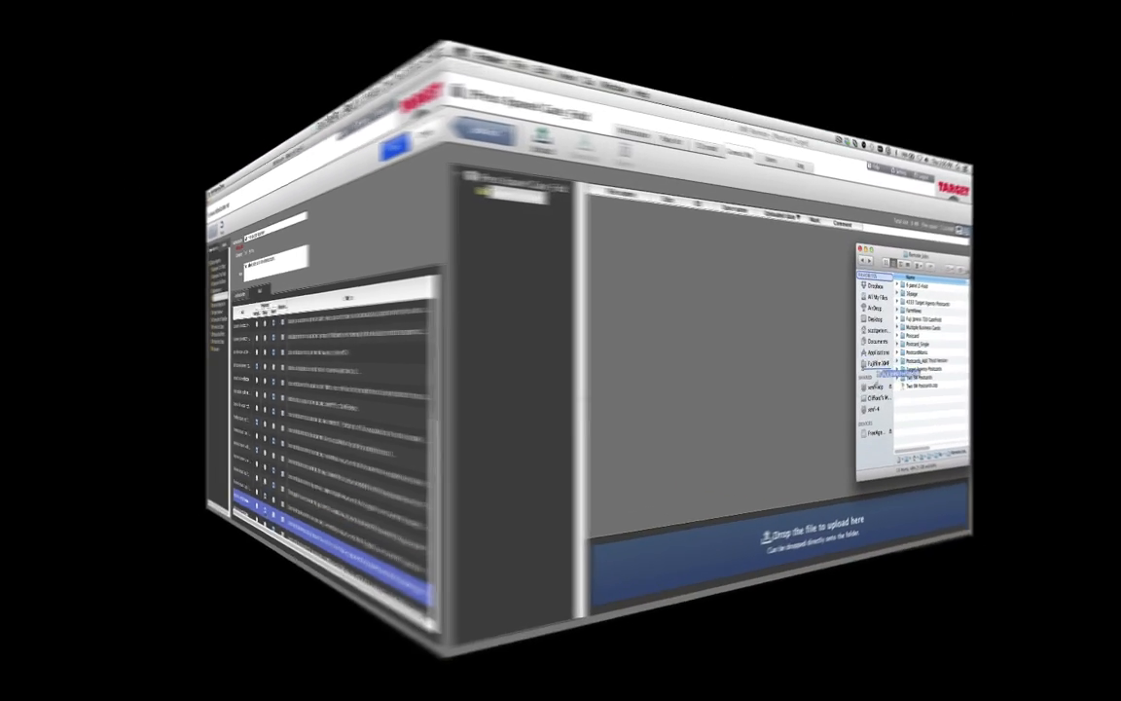
Upload the Fuji Jpress 720 GateFold folder to the JPress 8panel Gate_Fold job's shared folder as "Revised Cover"
left_click_drag(644, 615, 617, 643)
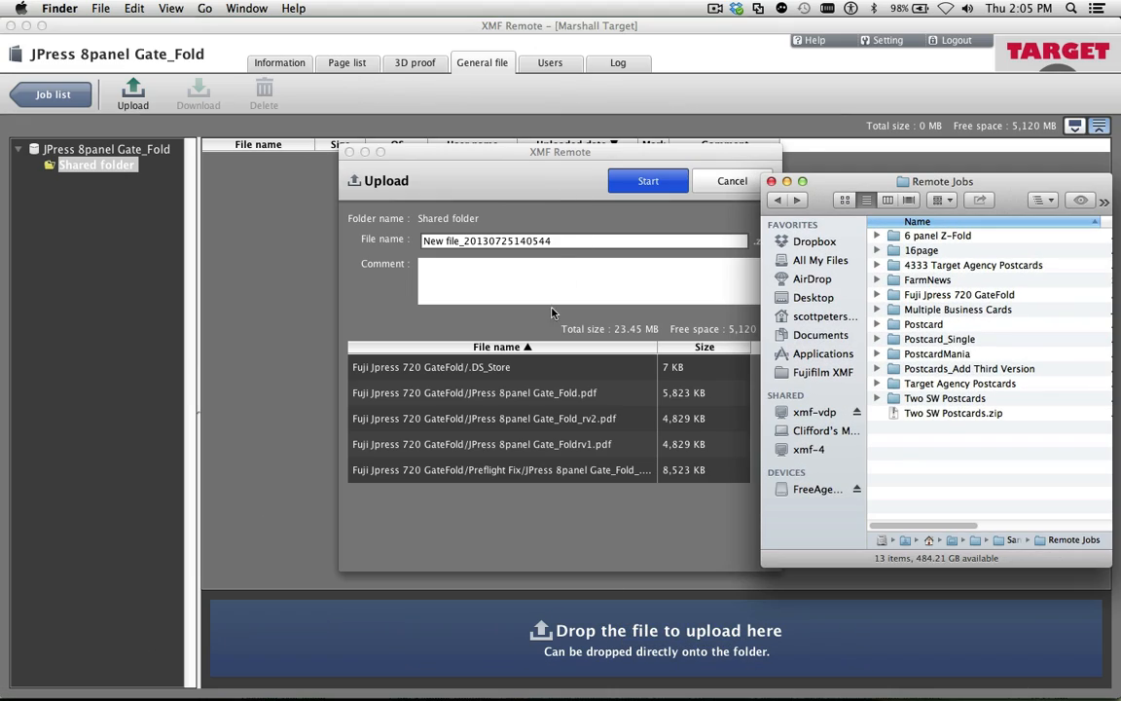
left_click(551, 311)
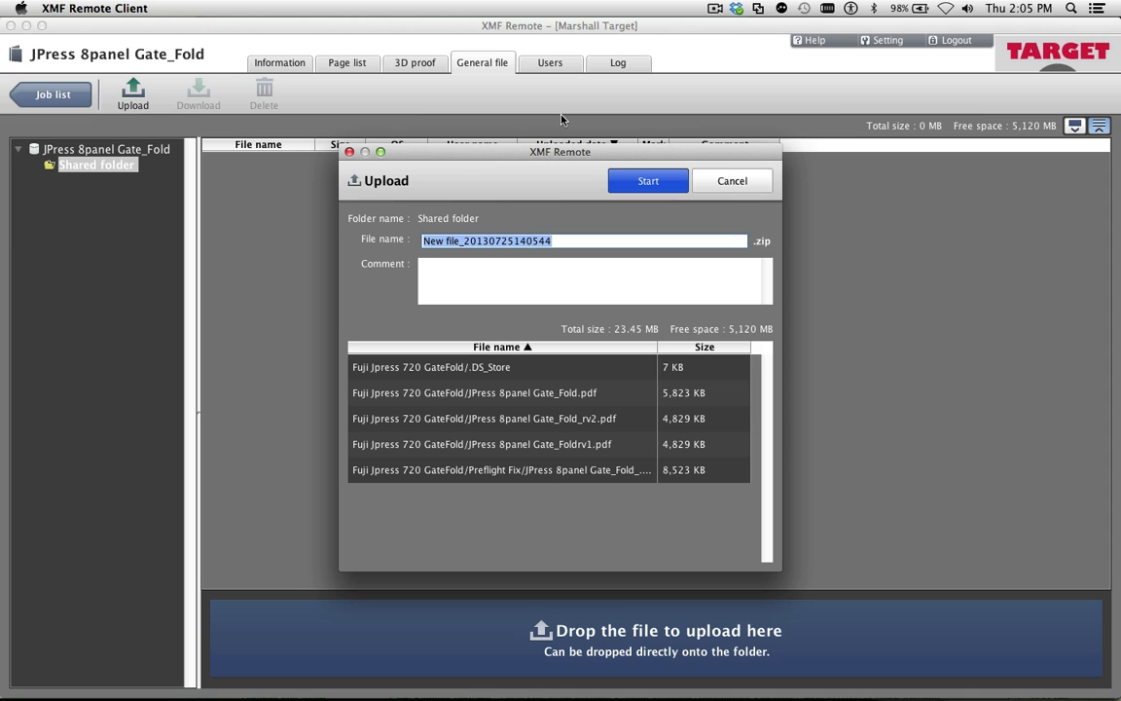
type("Revised ")
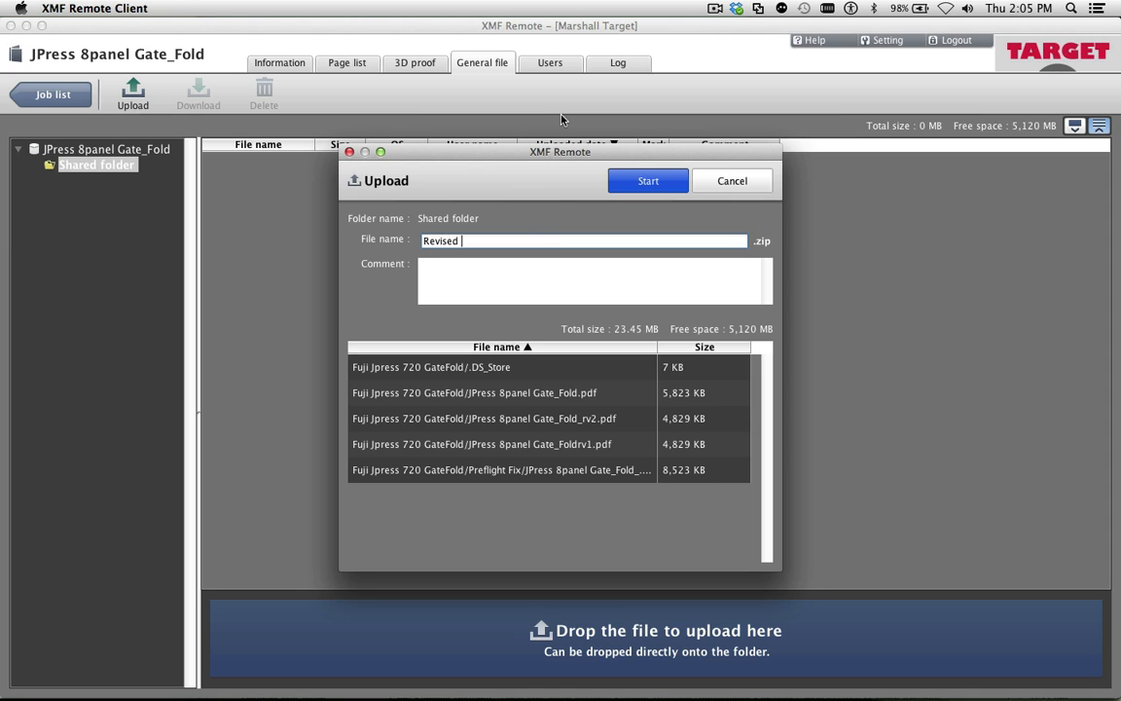
type("Cover")
left_click(643, 181)
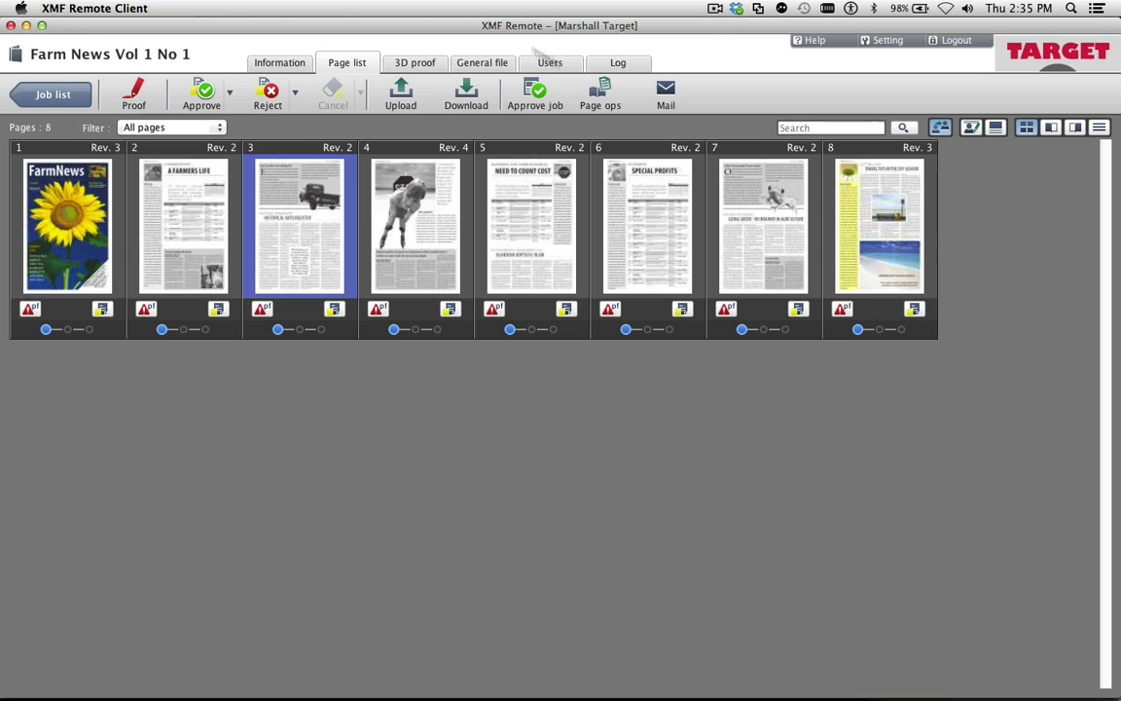
In the Farm News Vol 1 No 1 job, move page 5 over page 3 and save with the comment "Supply new page 5"
left_click(606, 98)
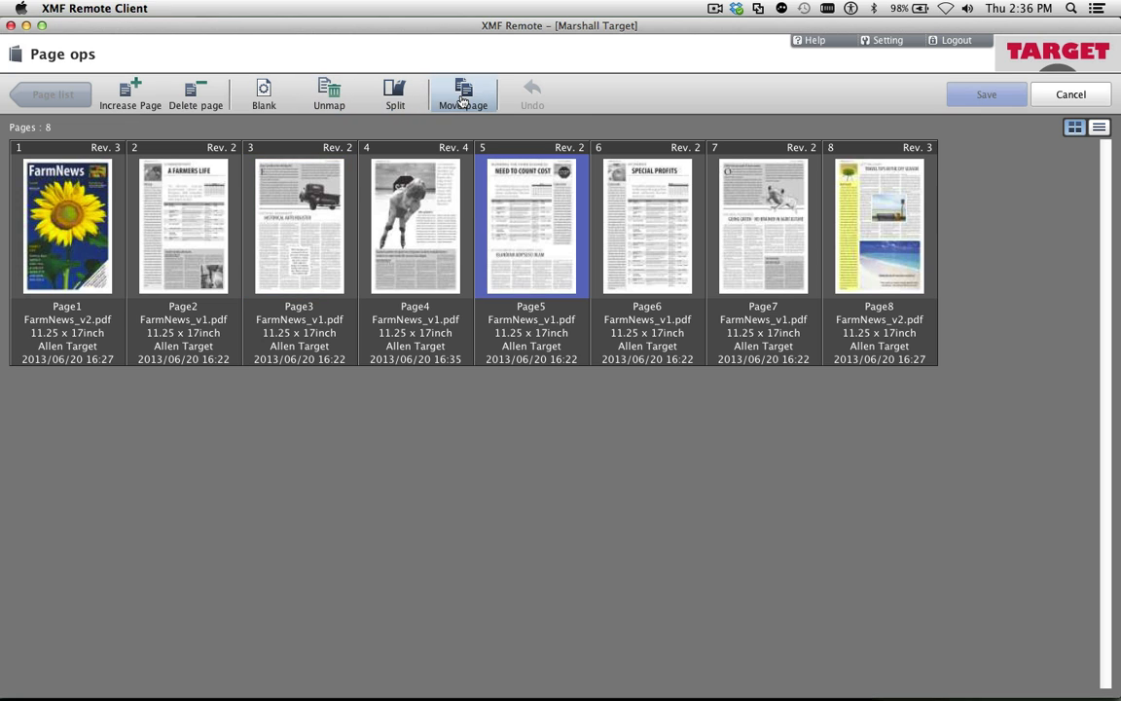
left_click(463, 102)
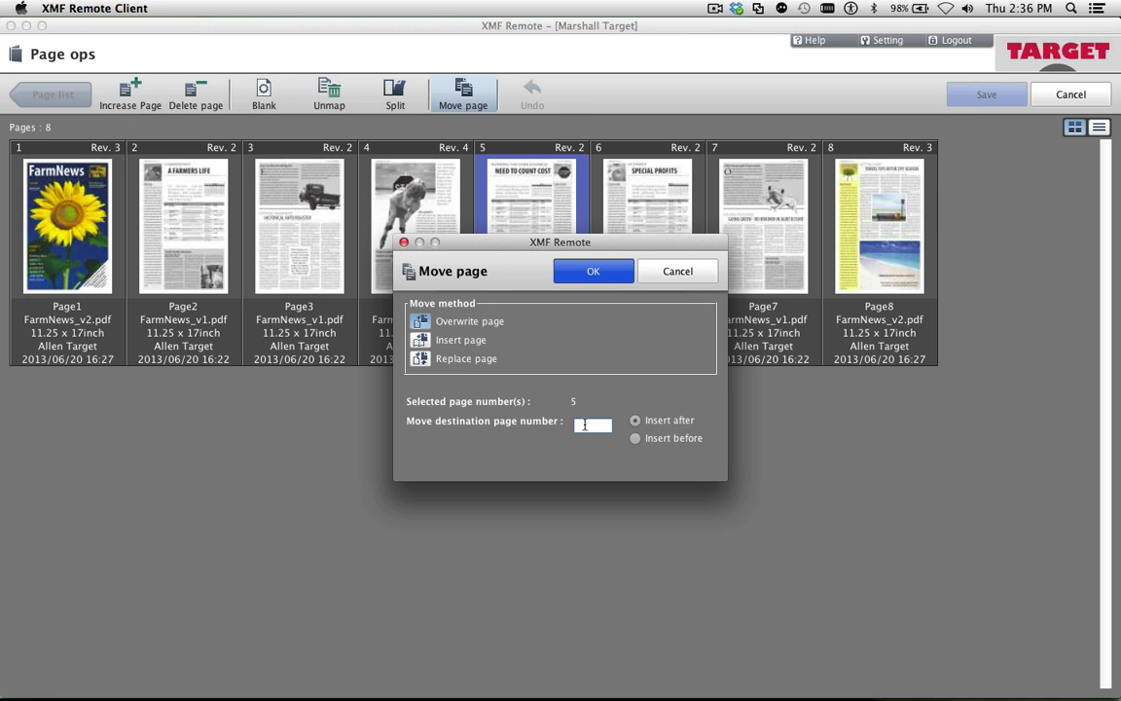
left_click(602, 269)
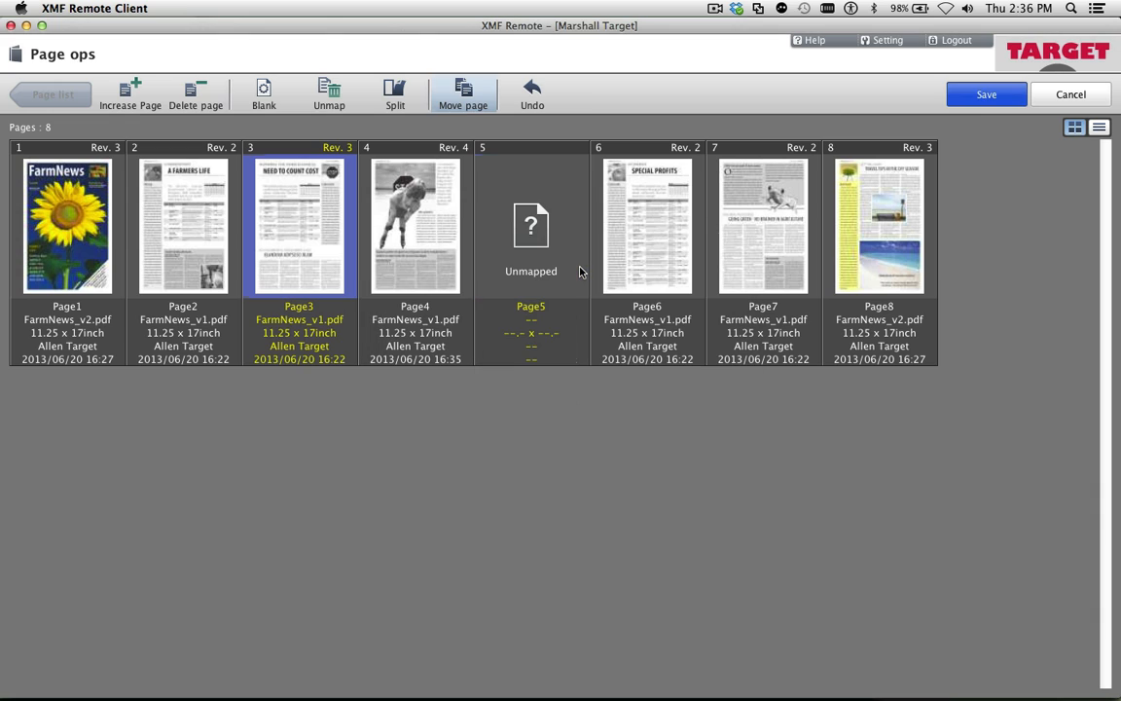
left_click(986, 95)
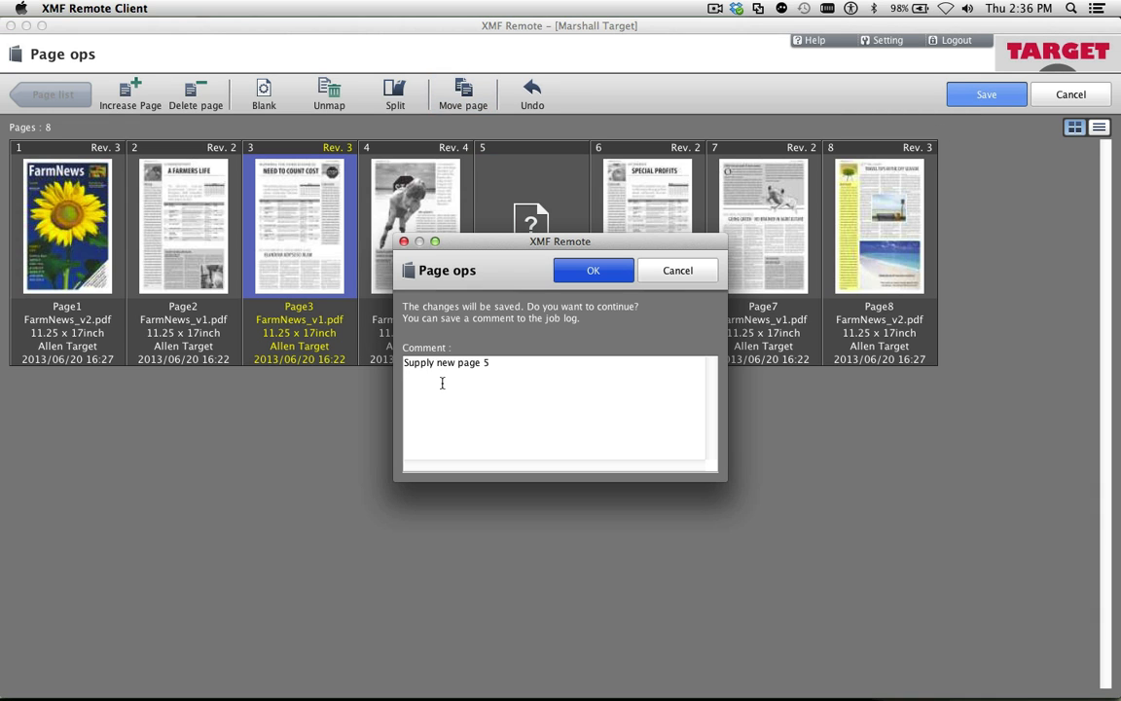
left_click(584, 271)
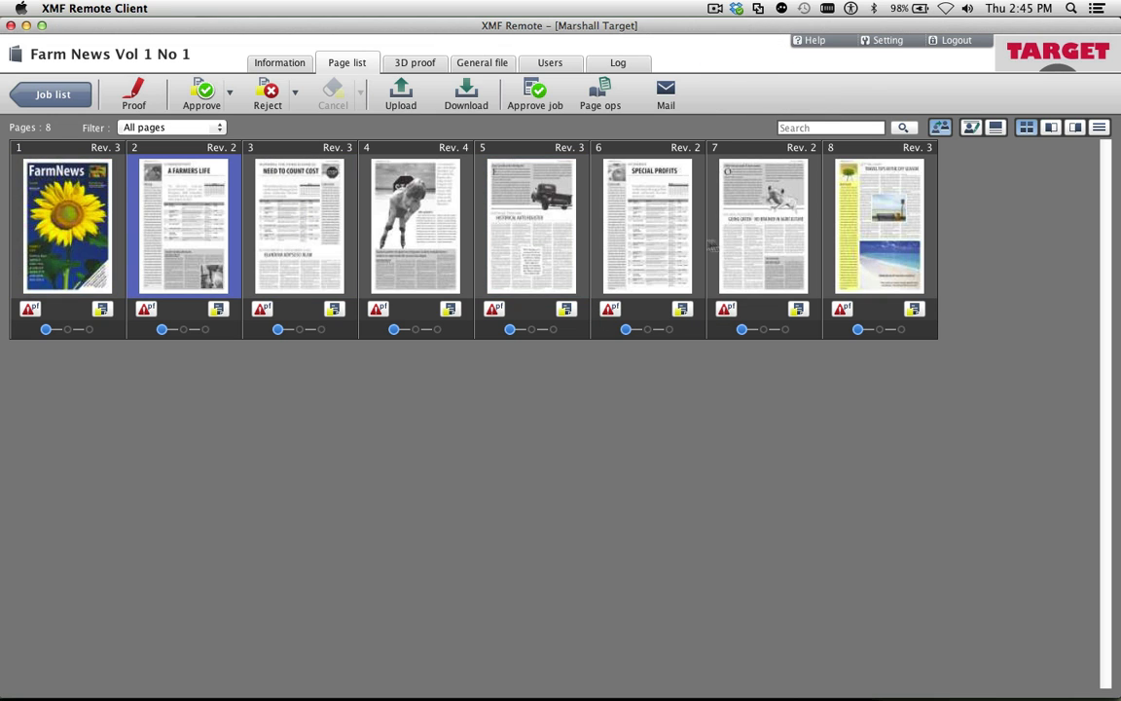
Approve Farm News pages 2 to 7 with the comment "go to plate", and expand the job's plate list in XMF Client
left_click(751, 241, "shift")
left_click(202, 93)
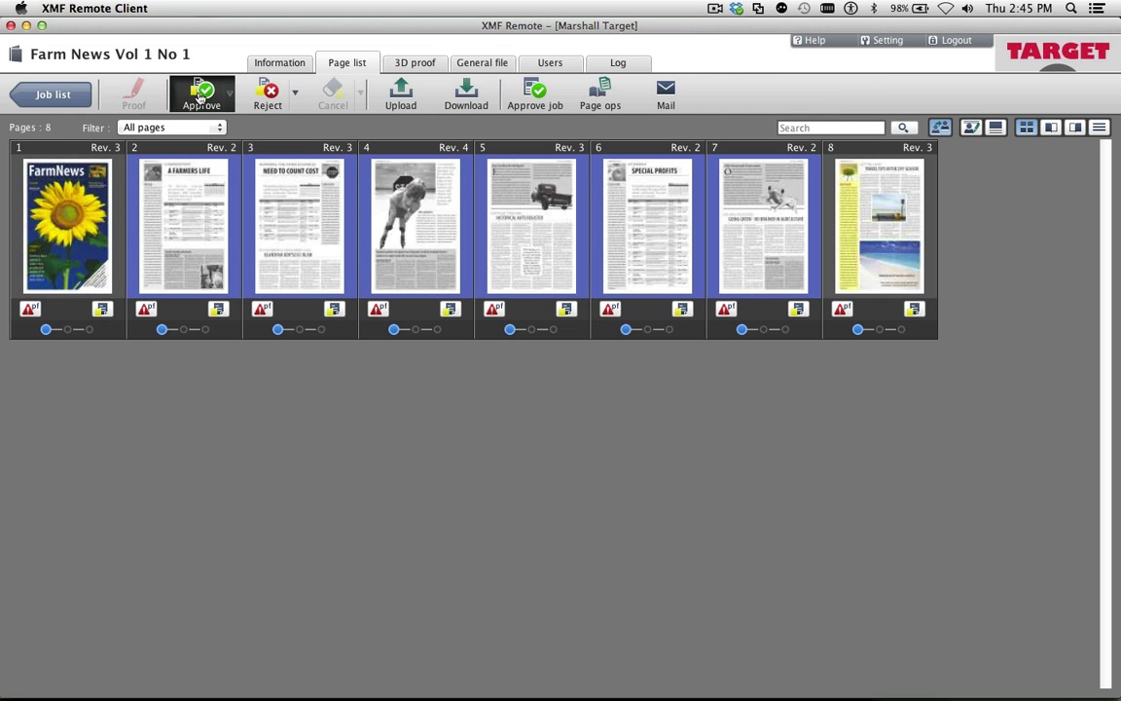
type("go to plate")
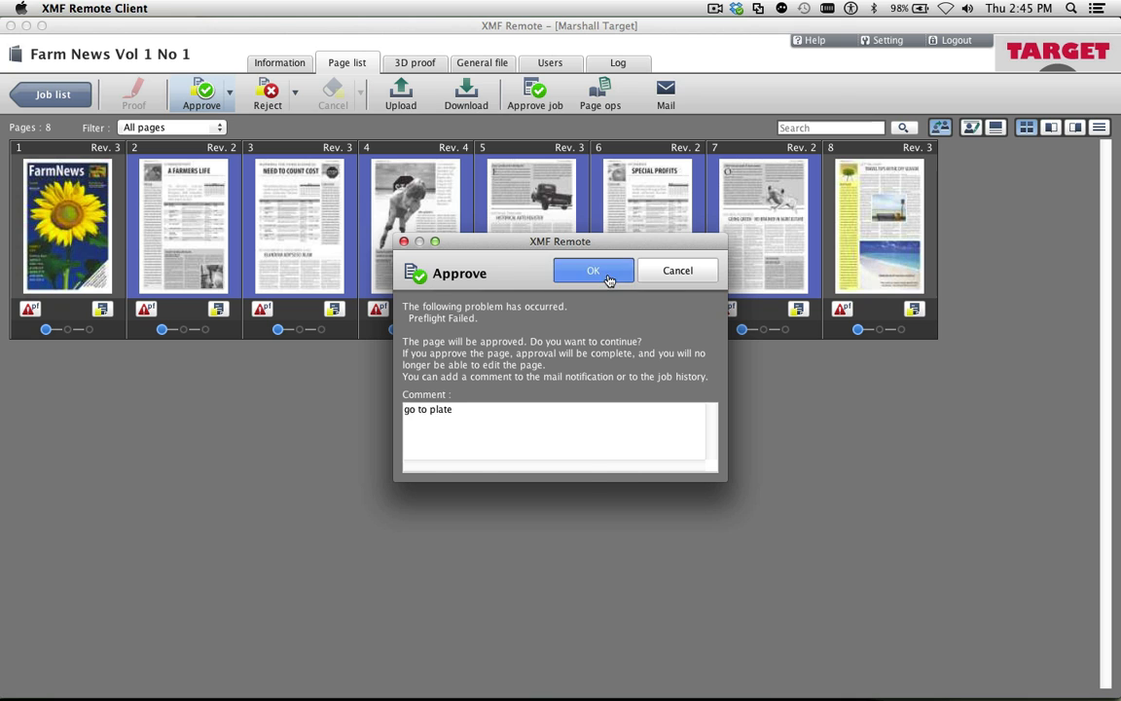
left_click(596, 272)
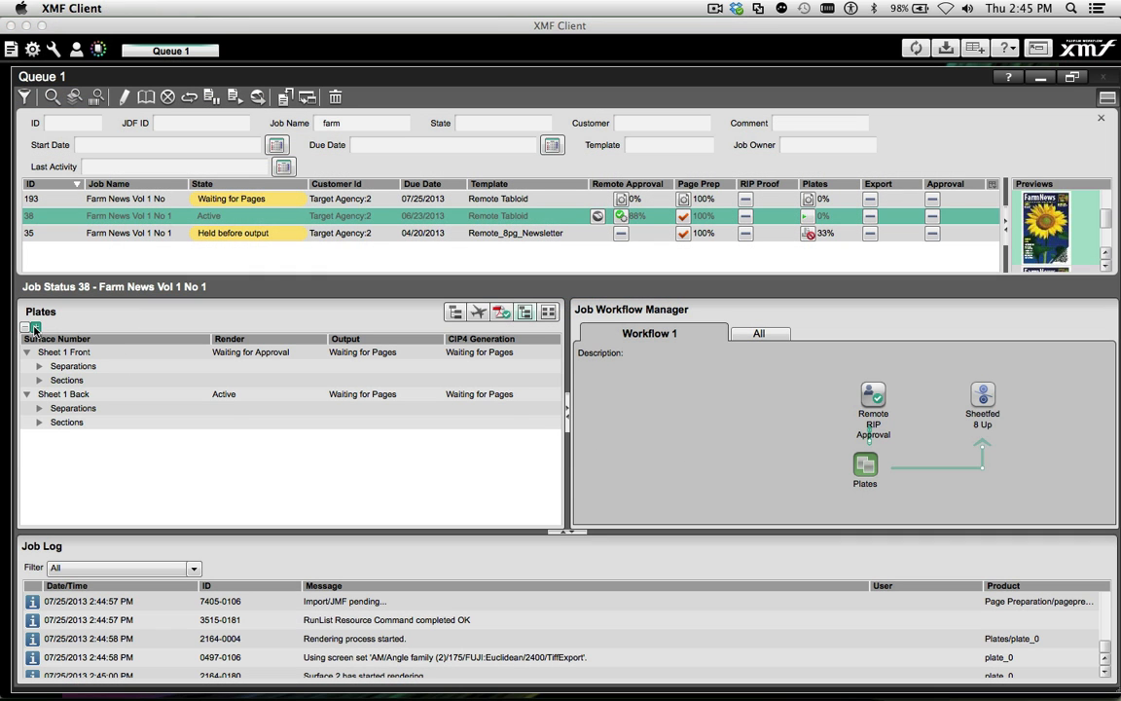
left_click(36, 327)
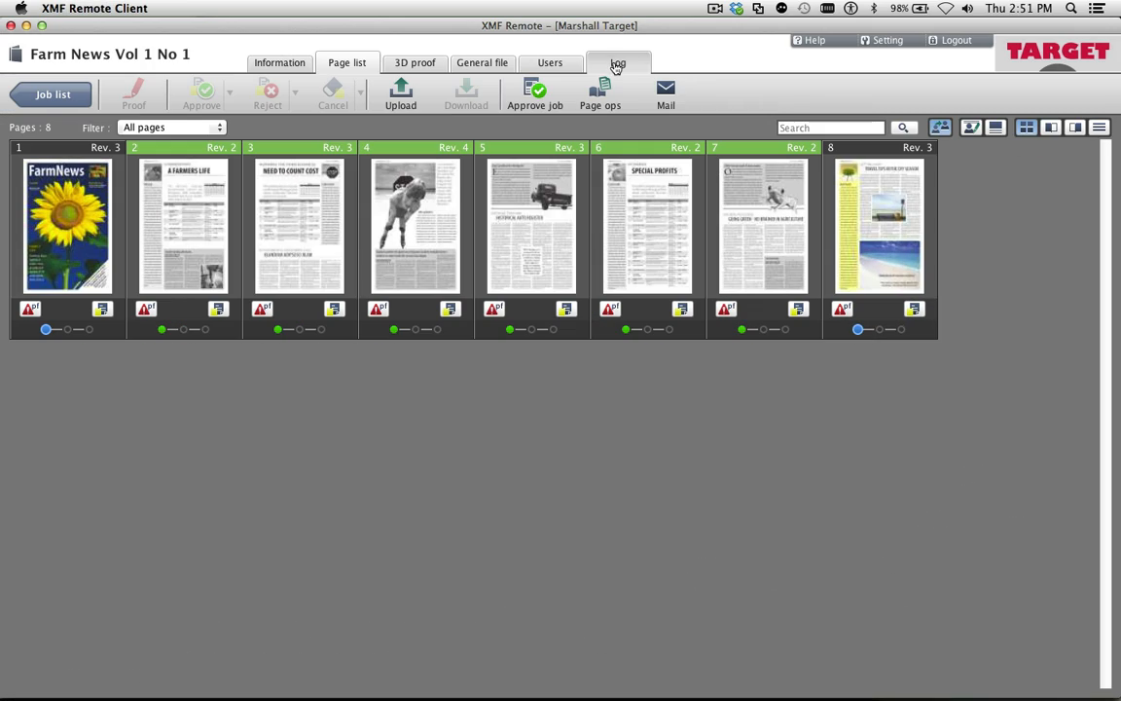
In XMF Remote, download the Farm News Vol 1 No 1 log as LogFile-Job38.csv and look through it in OpenOffice Calc
left_click(618, 64)
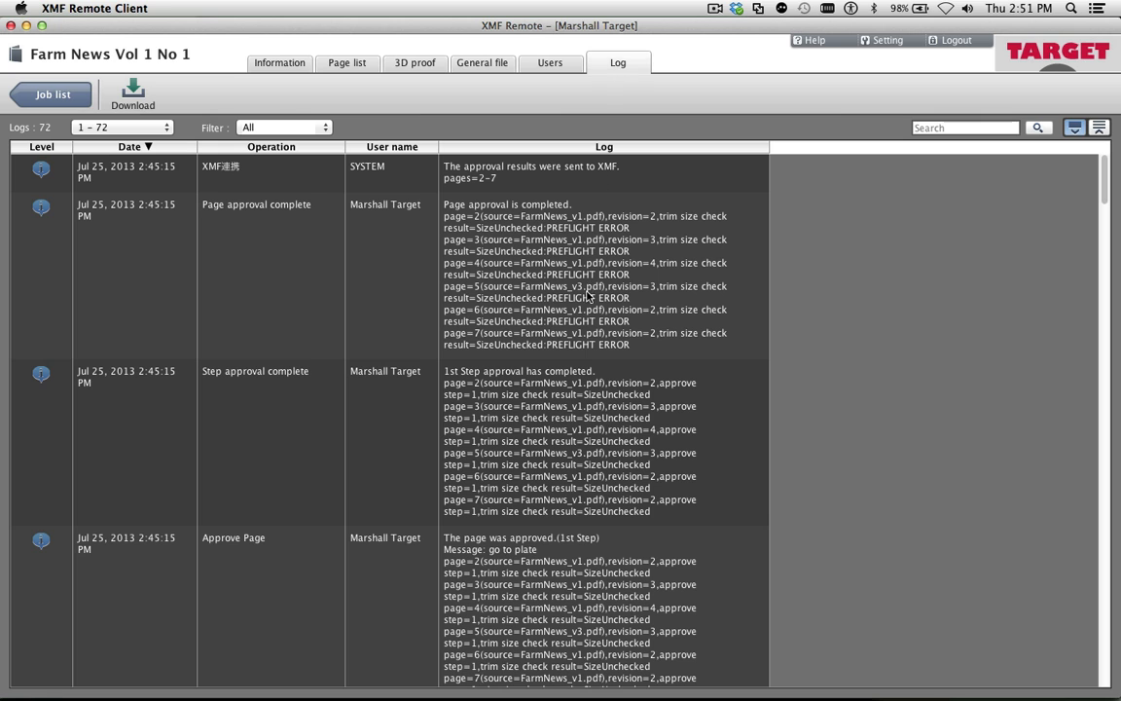
scroll(596, 317, "down", 10)
scroll(588, 313, "down", 6)
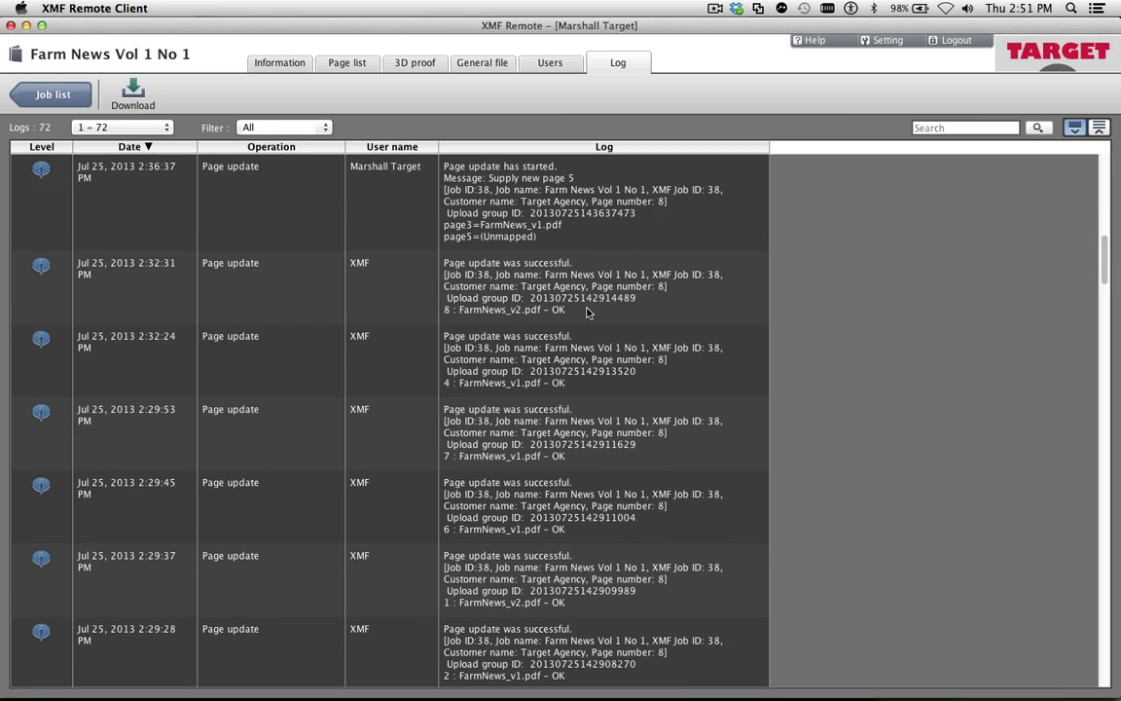
scroll(584, 292, "down", 15)
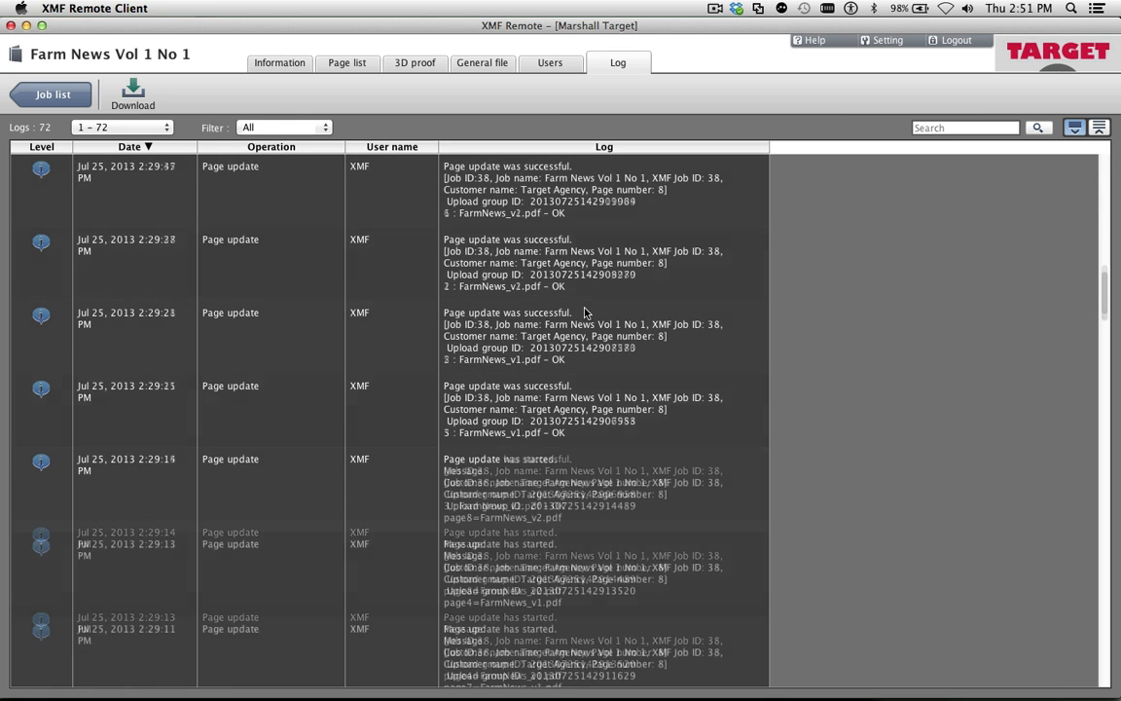
left_click(134, 101)
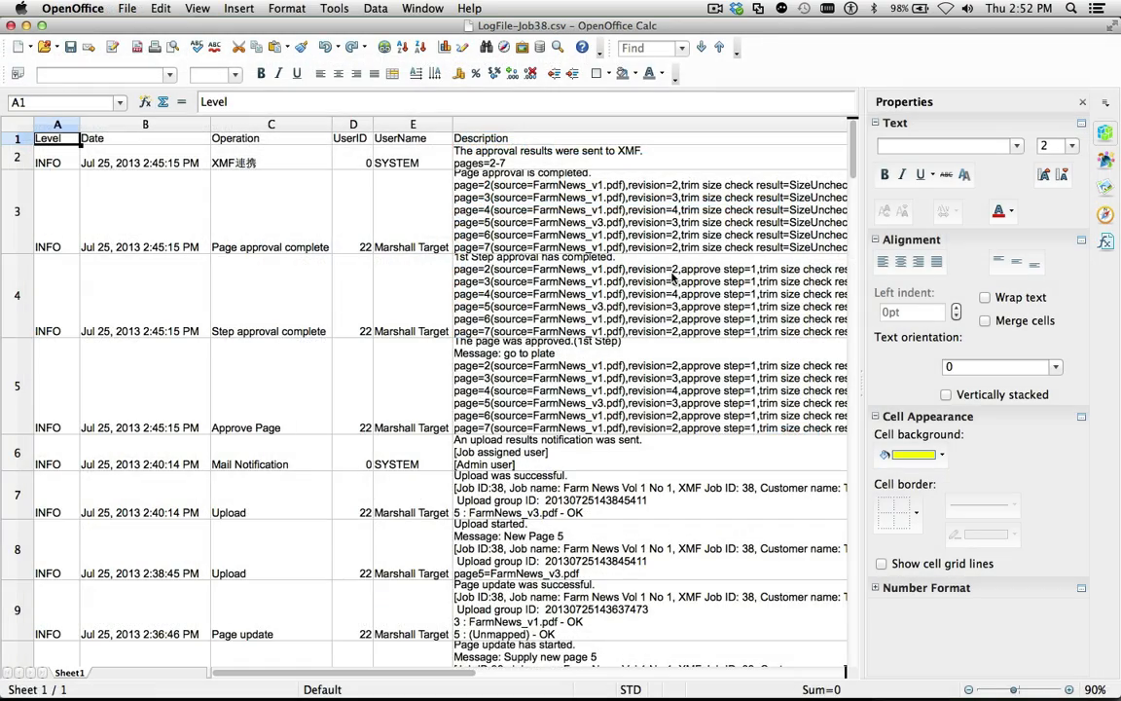
scroll(675, 280, "down", 5)
scroll(675, 280, "down", 3)
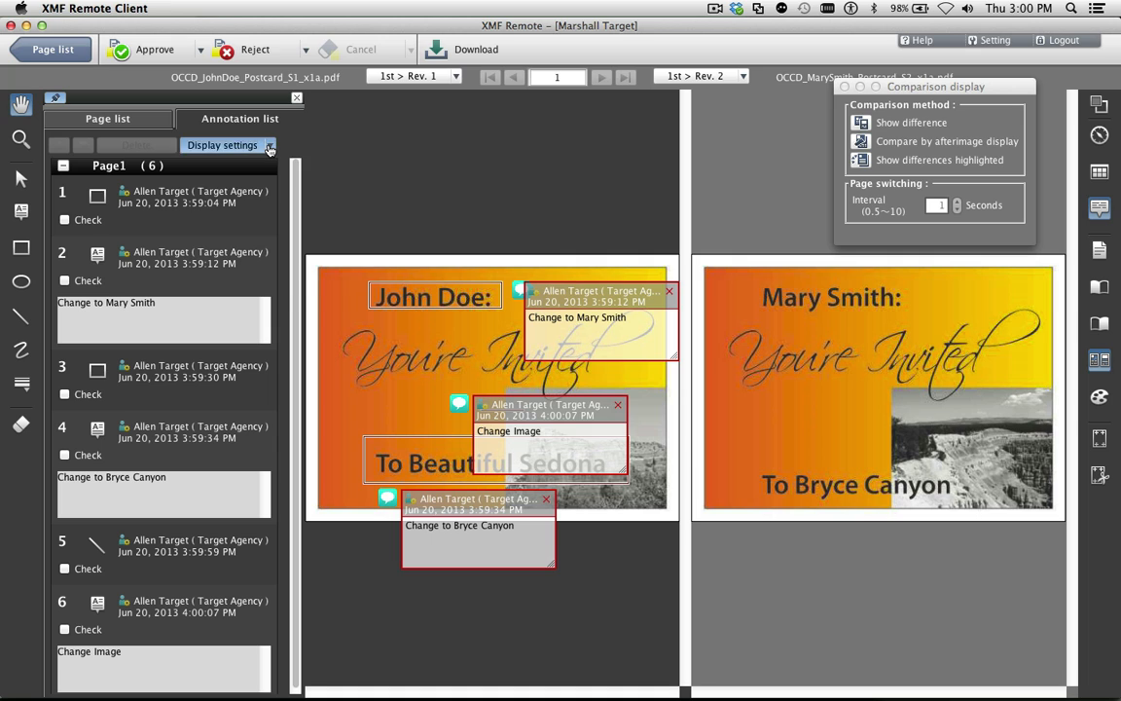
In XMF Remote, hide the note pop-ups on the AZ Postcard proof and compare Rev. 1 with Rev. 2 by afterimage display
left_click(233, 145)
left_click(241, 213)
left_click(862, 142)
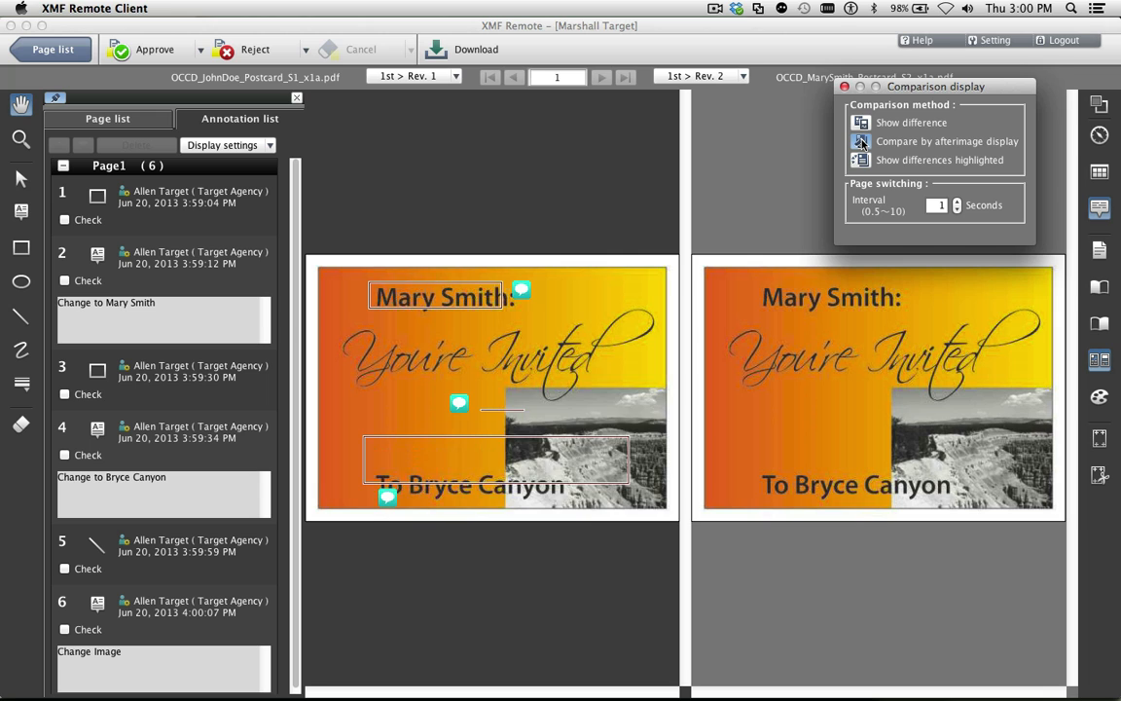
Approve page 1 of the AZ Postcard job and show the job list in list view
left_click(144, 49)
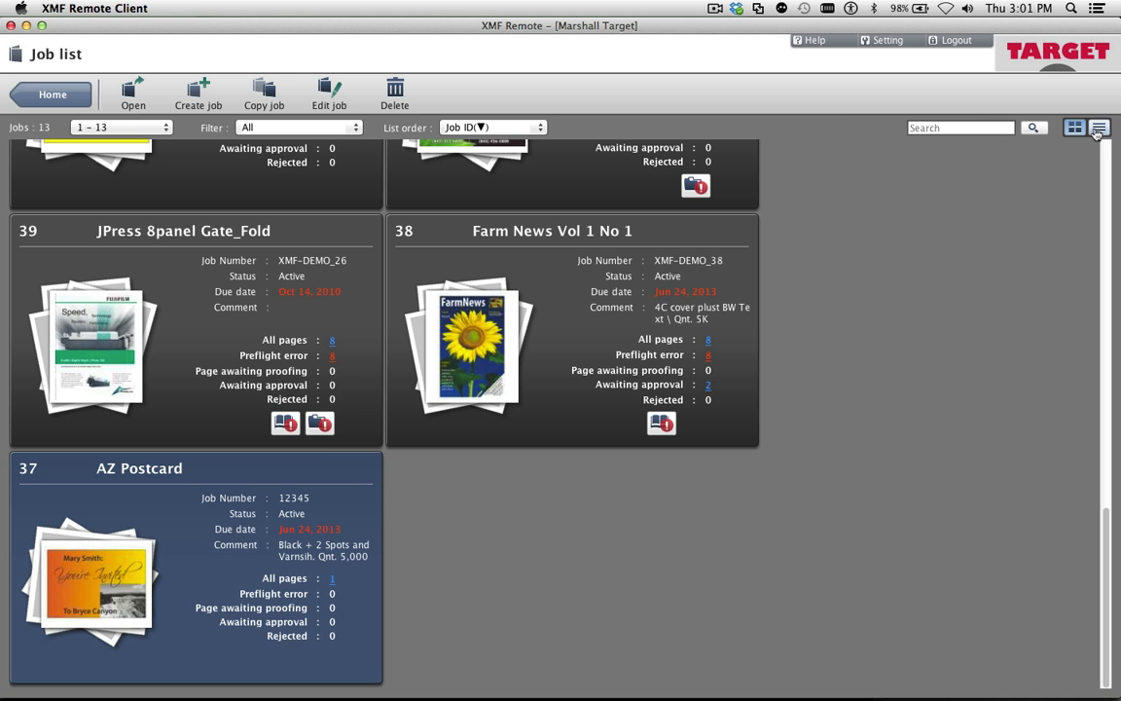
left_click(1100, 127)
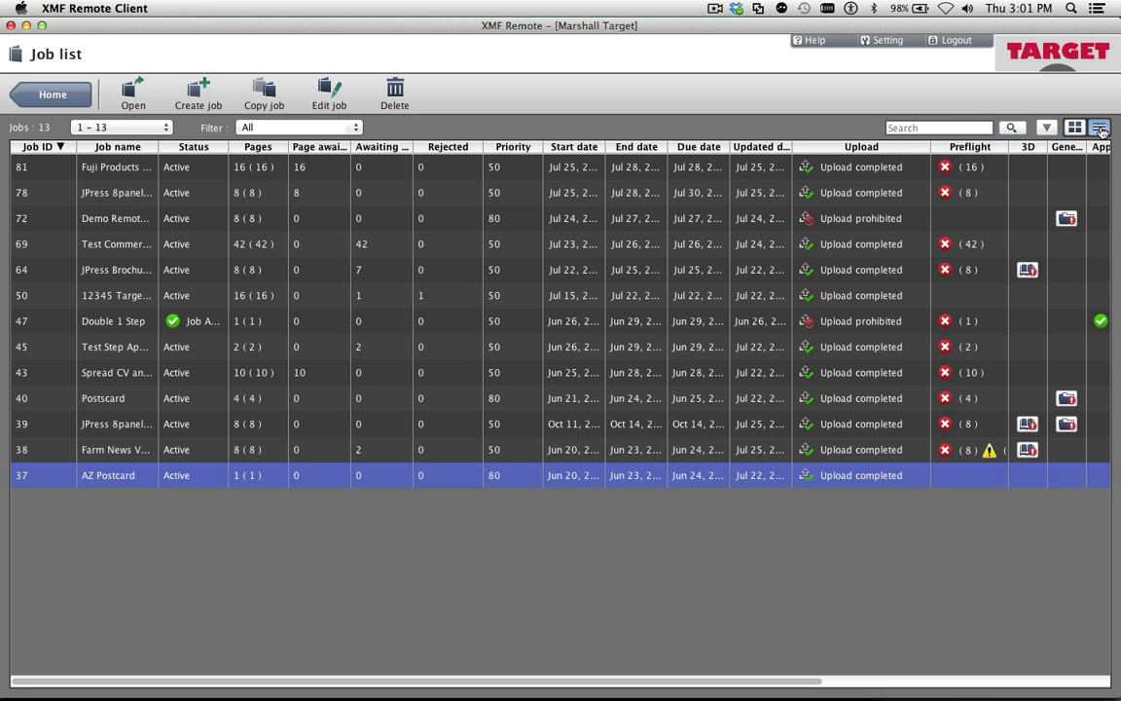